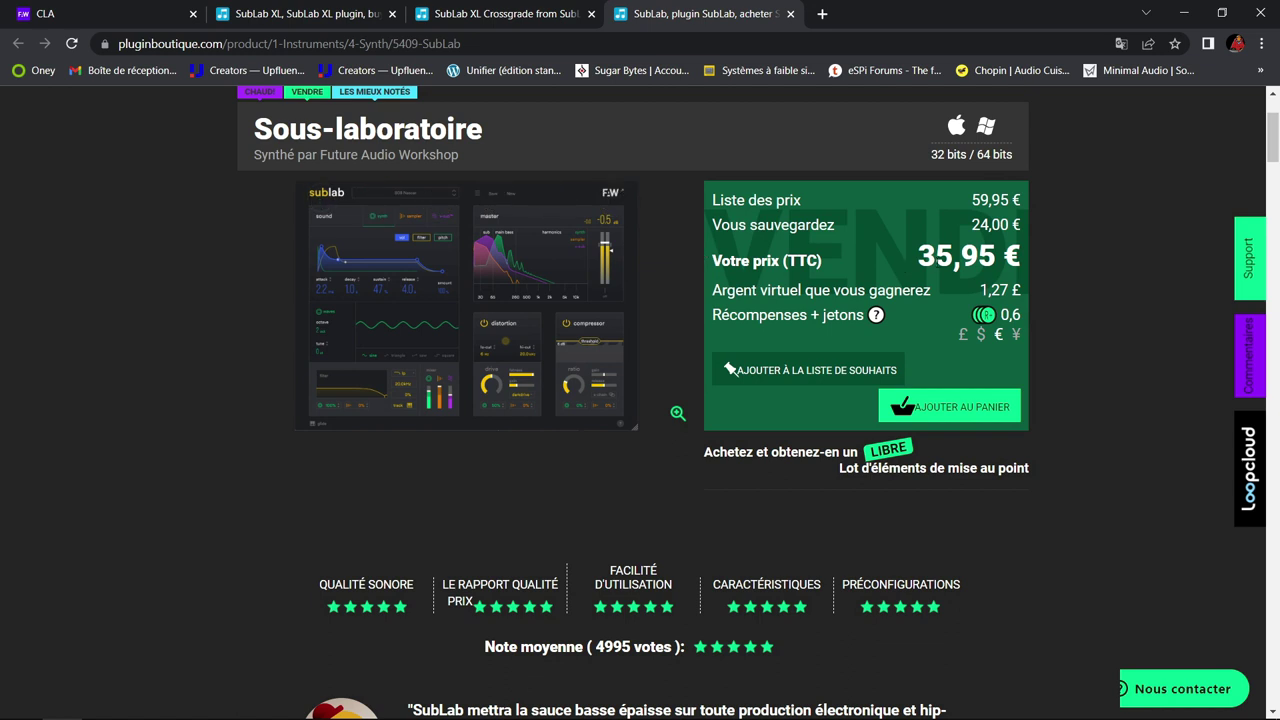
Review the SubLab XL product page, examining its effects, synth engine, LFO modulation, macros and included bass packs.
mouse_move(635, 363)
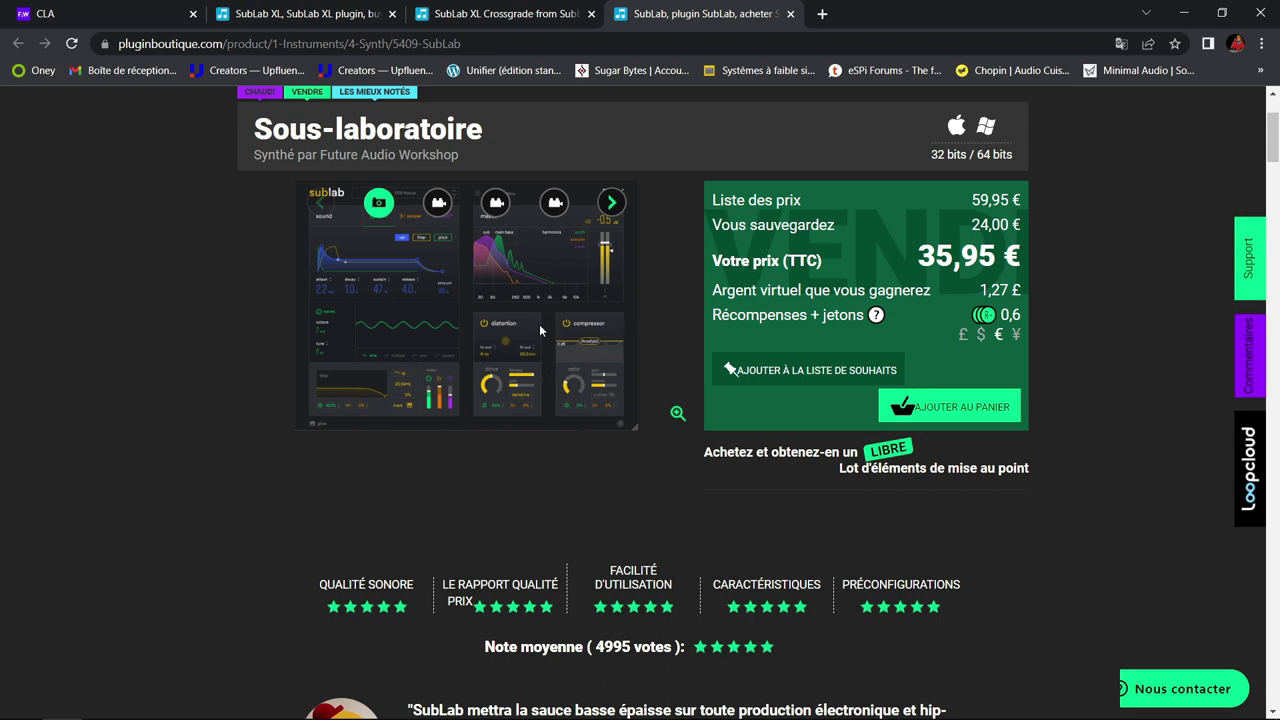
click(360, 14)
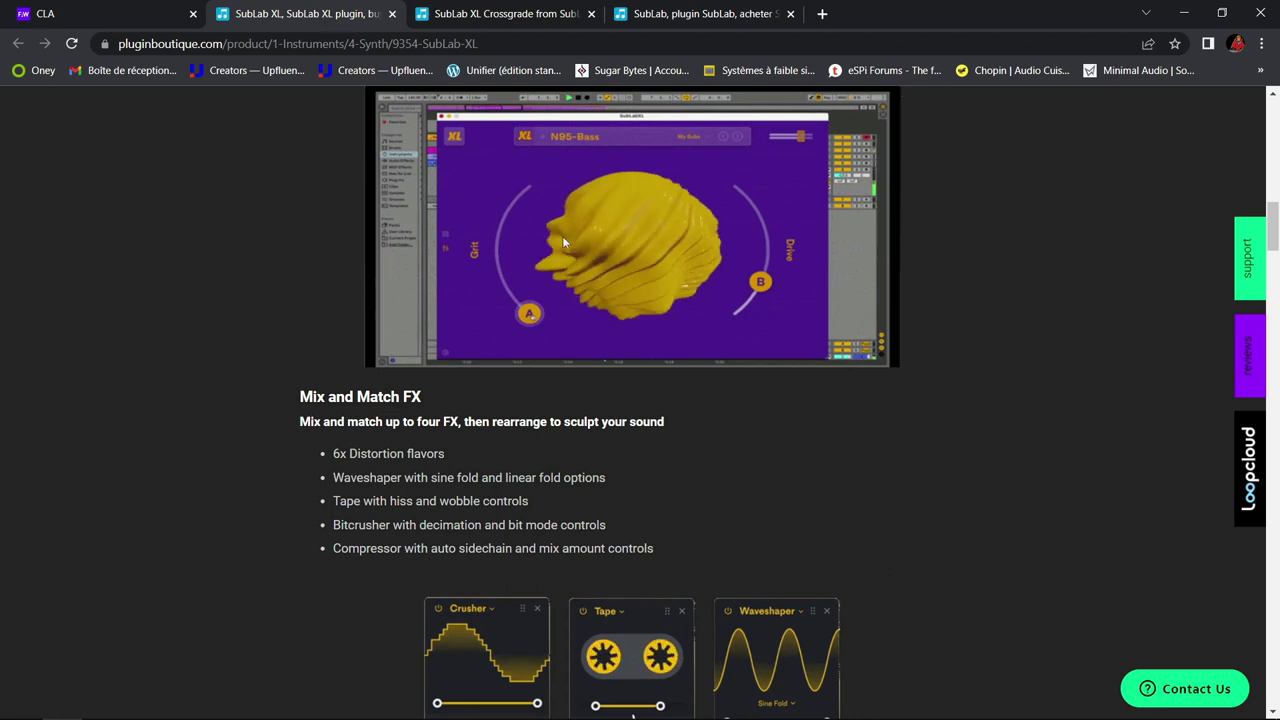
scroll(811, 411, down, 3)
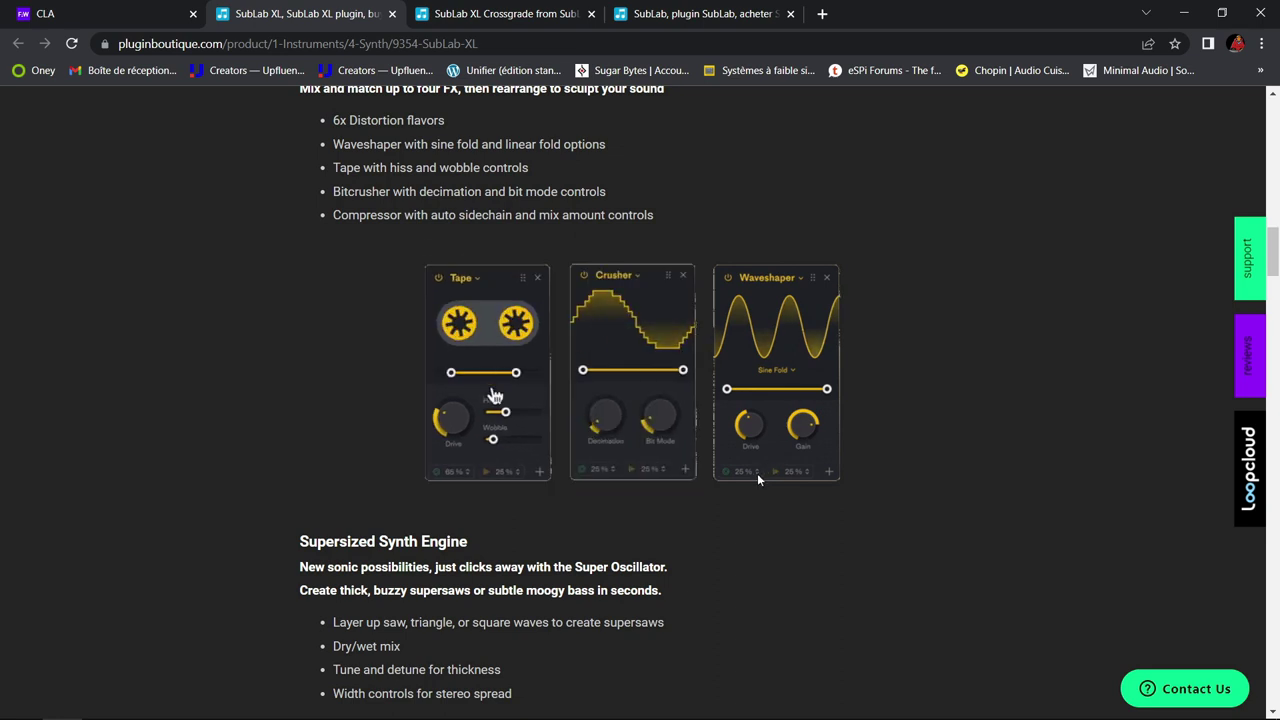
scroll(792, 510, down, 3)
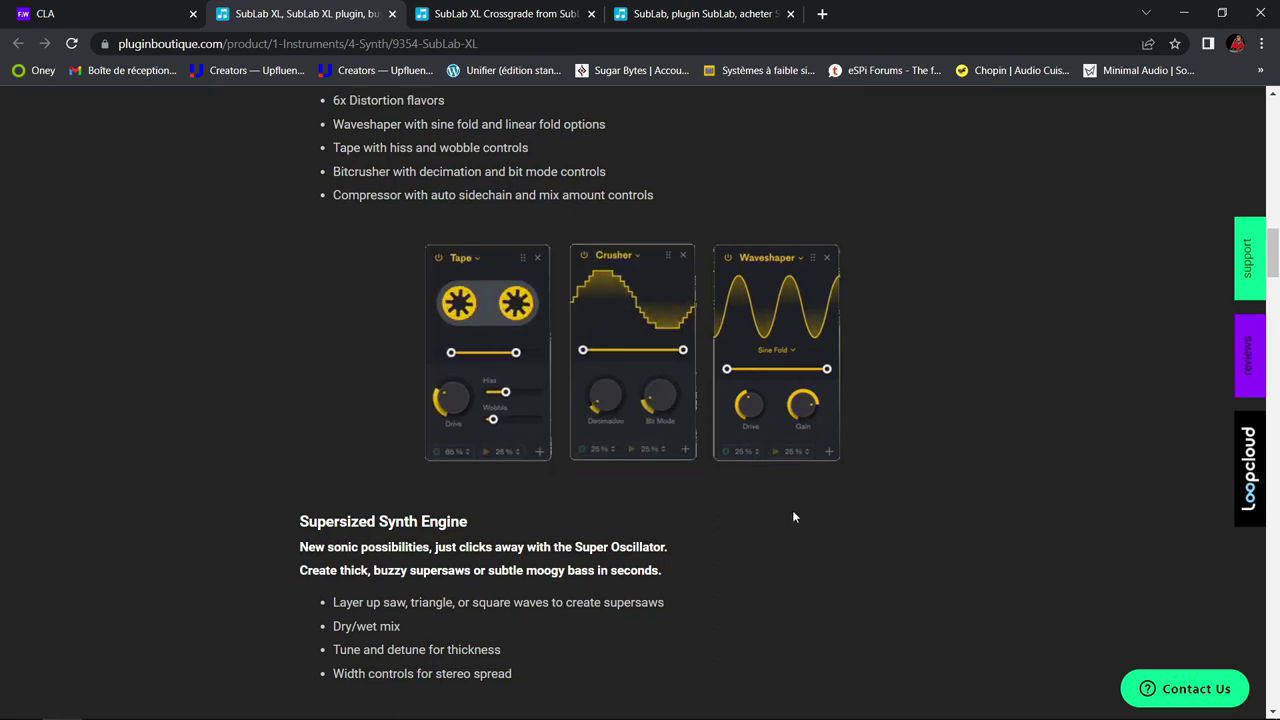
scroll(792, 510, down, 6)
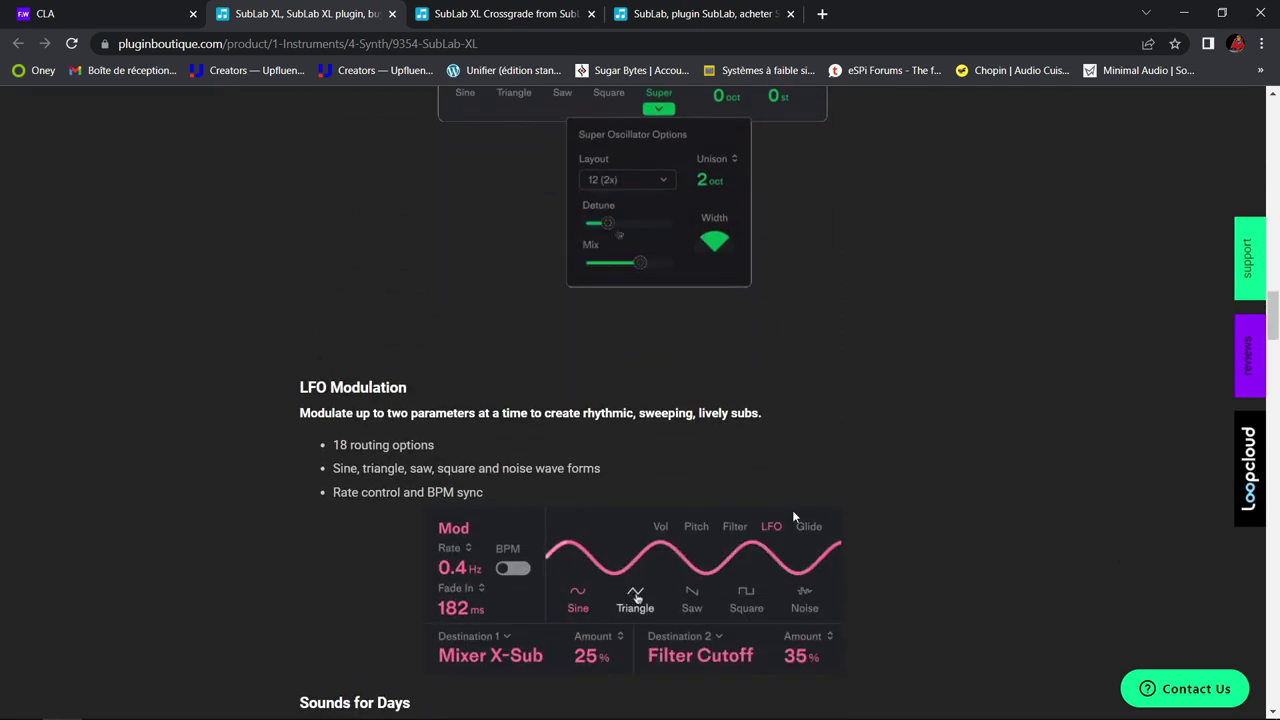
scroll(793, 517, down, 3)
scroll(793, 517, down, 2)
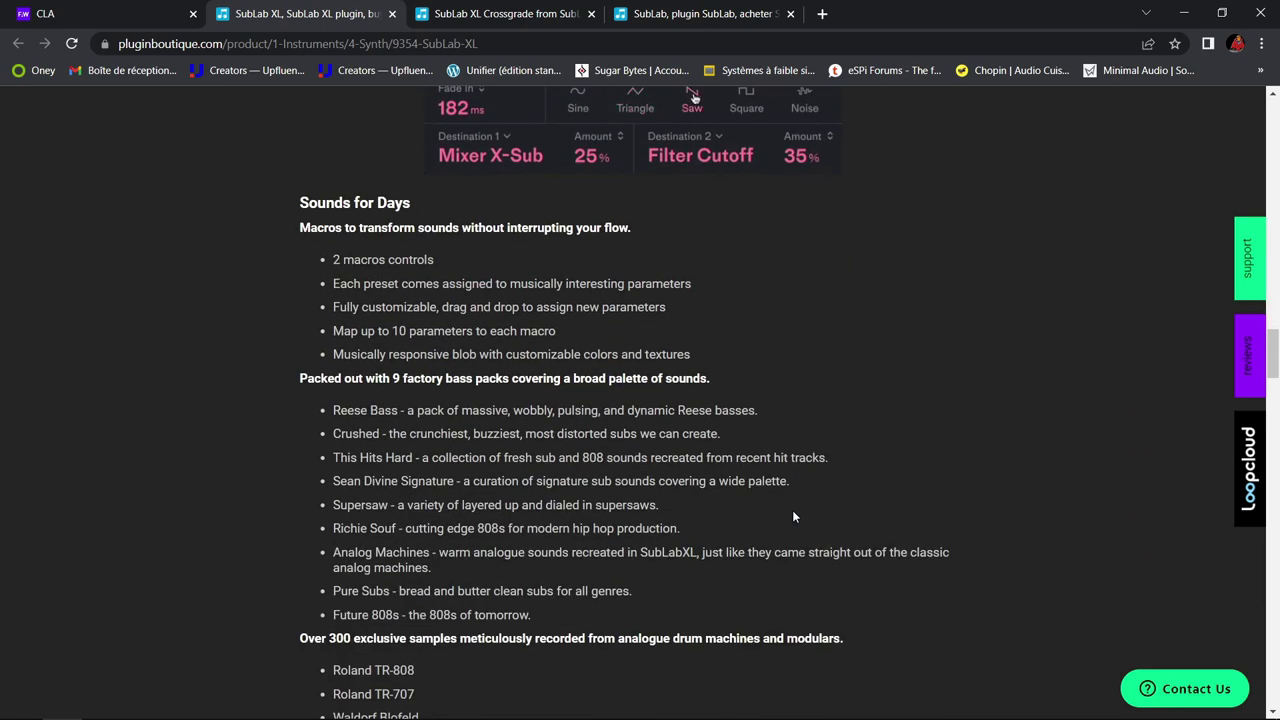
scroll(793, 517, up, 2)
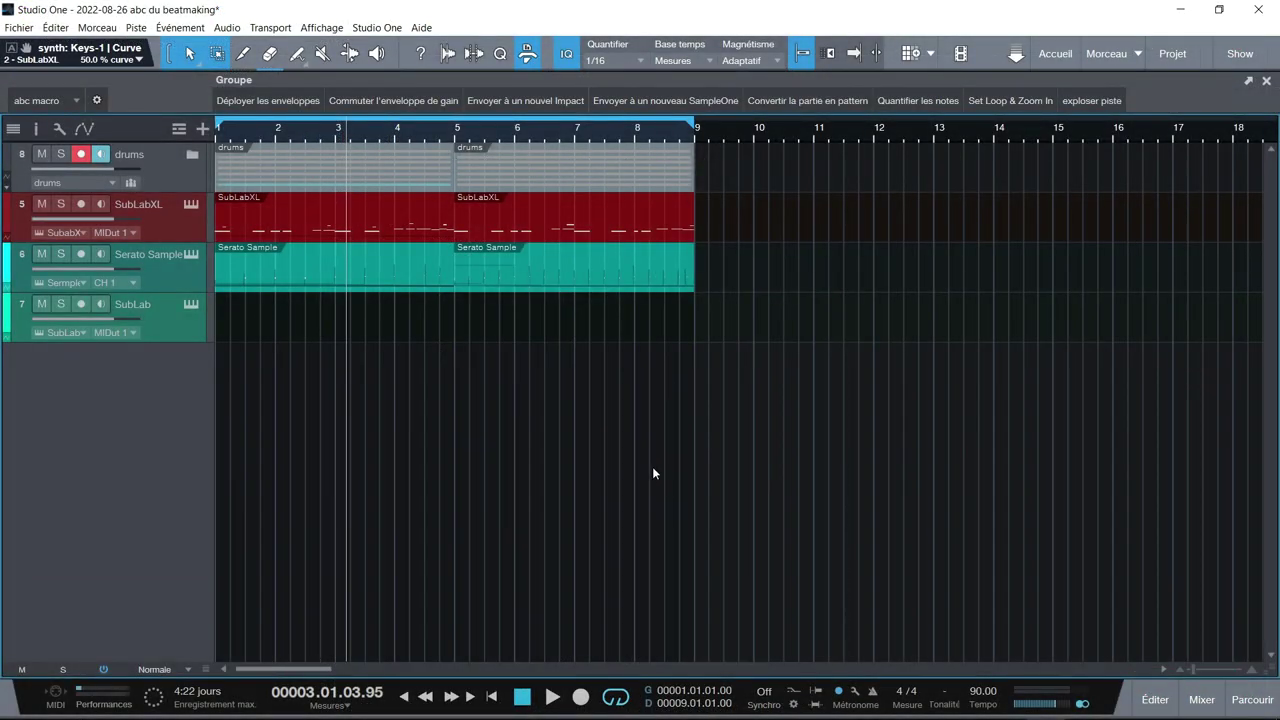
Switch to Studio One, return to the song start and inspect the bx_dynEQ V2 Mono insert on the SubLabXL mixer channel.
key(Home)
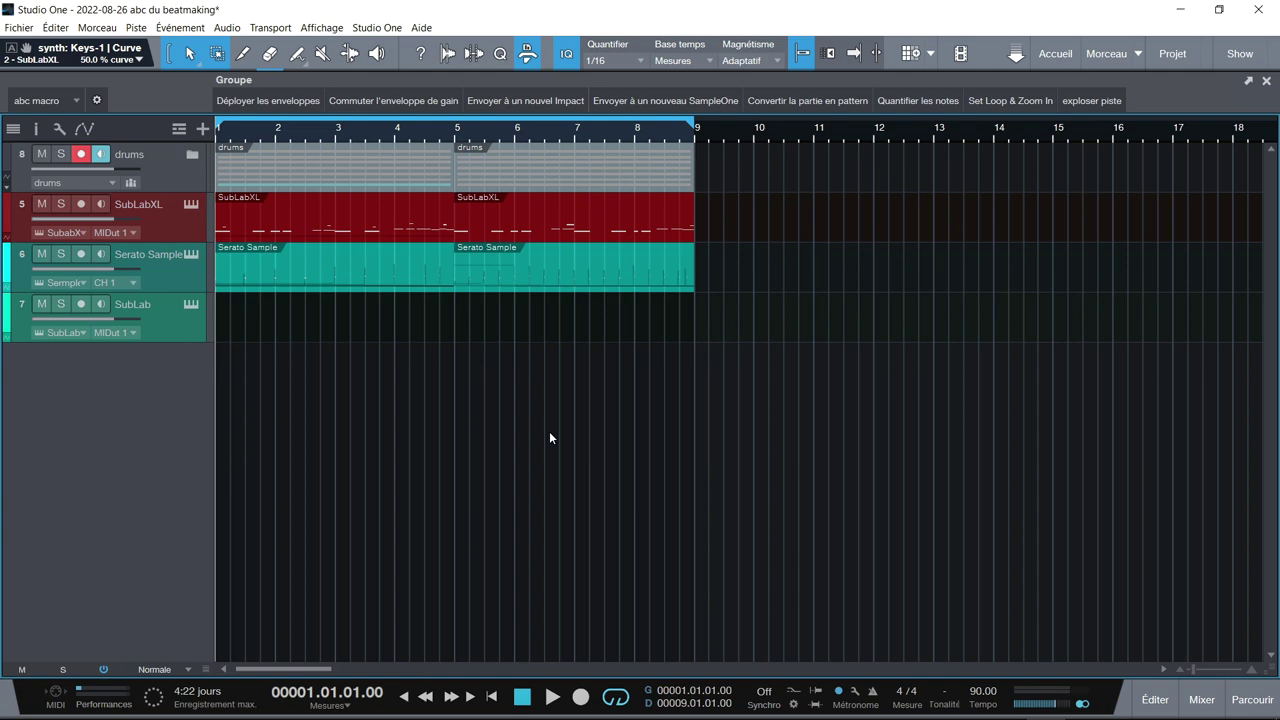
click(184, 206)
click(1000, 21)
key(F3)
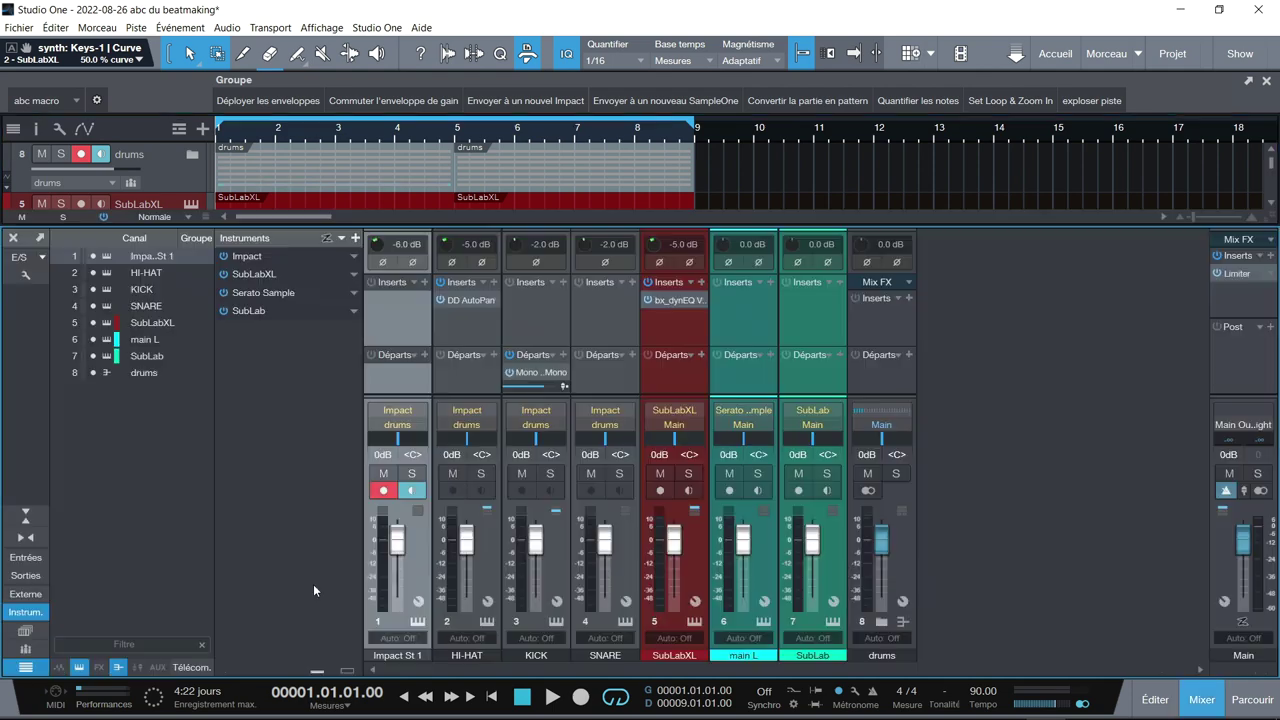
click(678, 298)
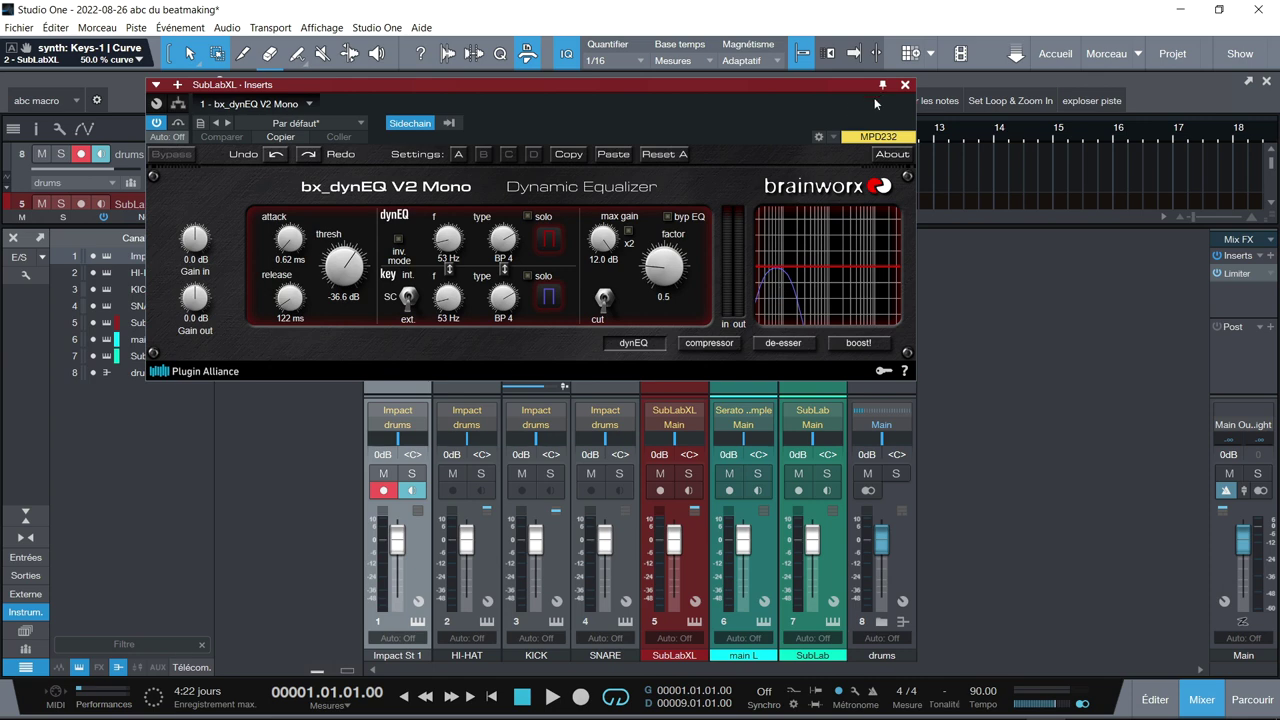
click(905, 85)
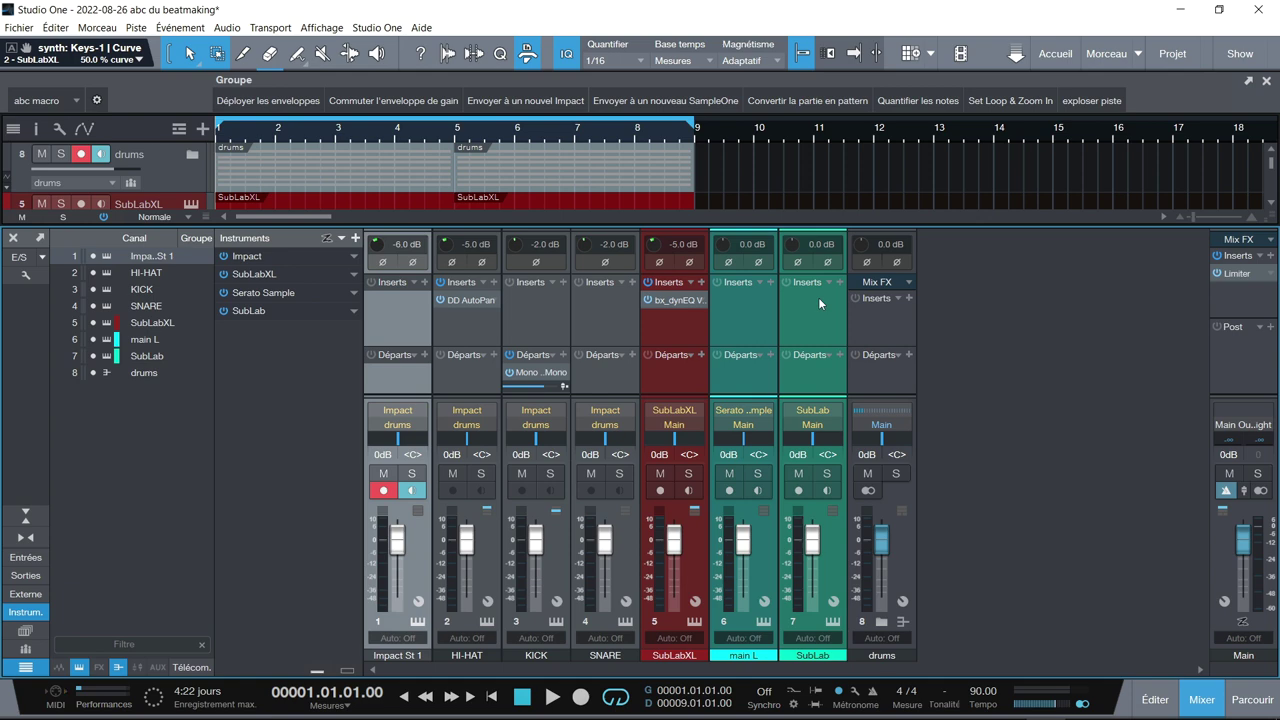
Play the song from the start and solo the SubLabXL track in the arrangement.
key(space)
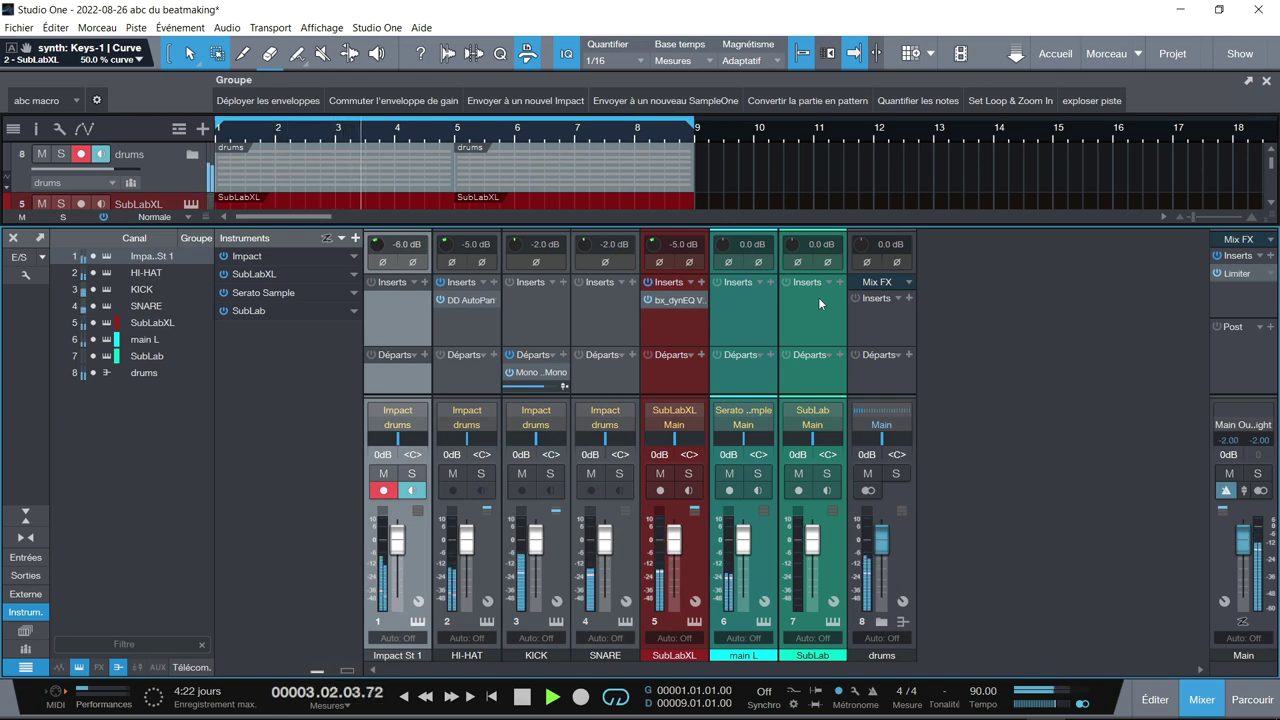
key(F3)
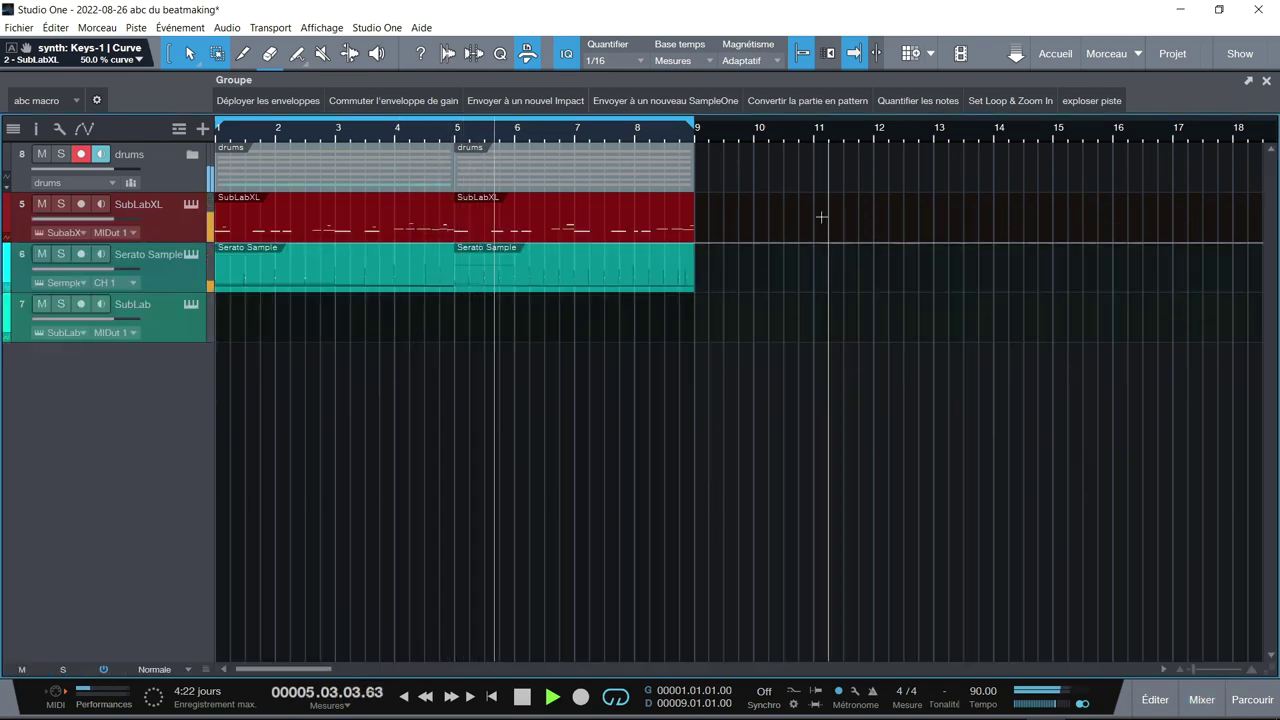
click(178, 226)
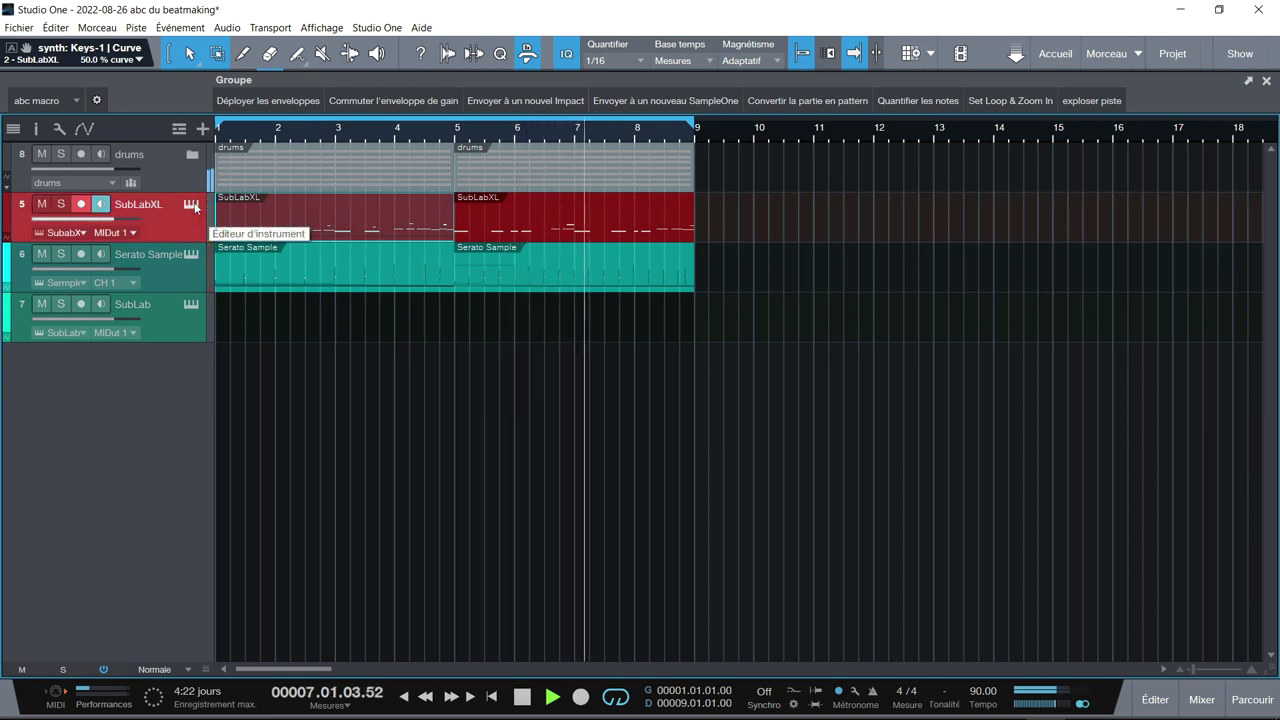
click(61, 206)
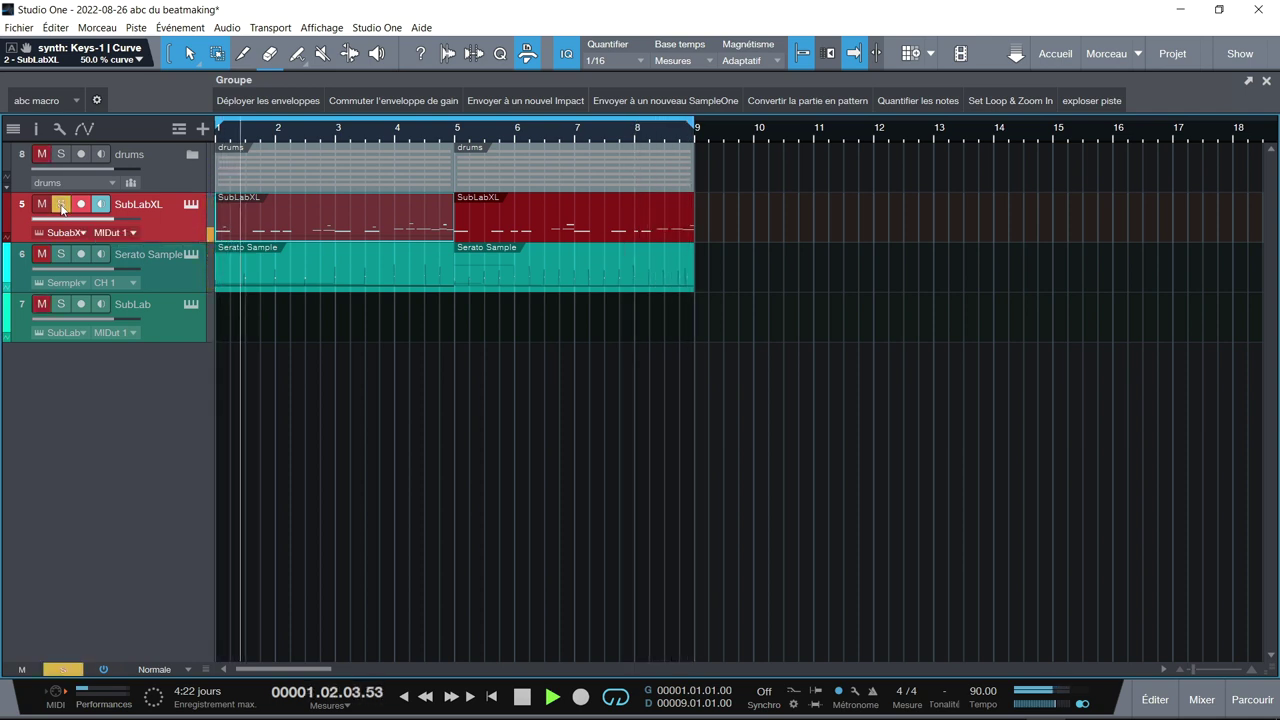
Compare the SubLabXL instrument interface with that of the original SubLab, ending on SubLabXL.
click(194, 207)
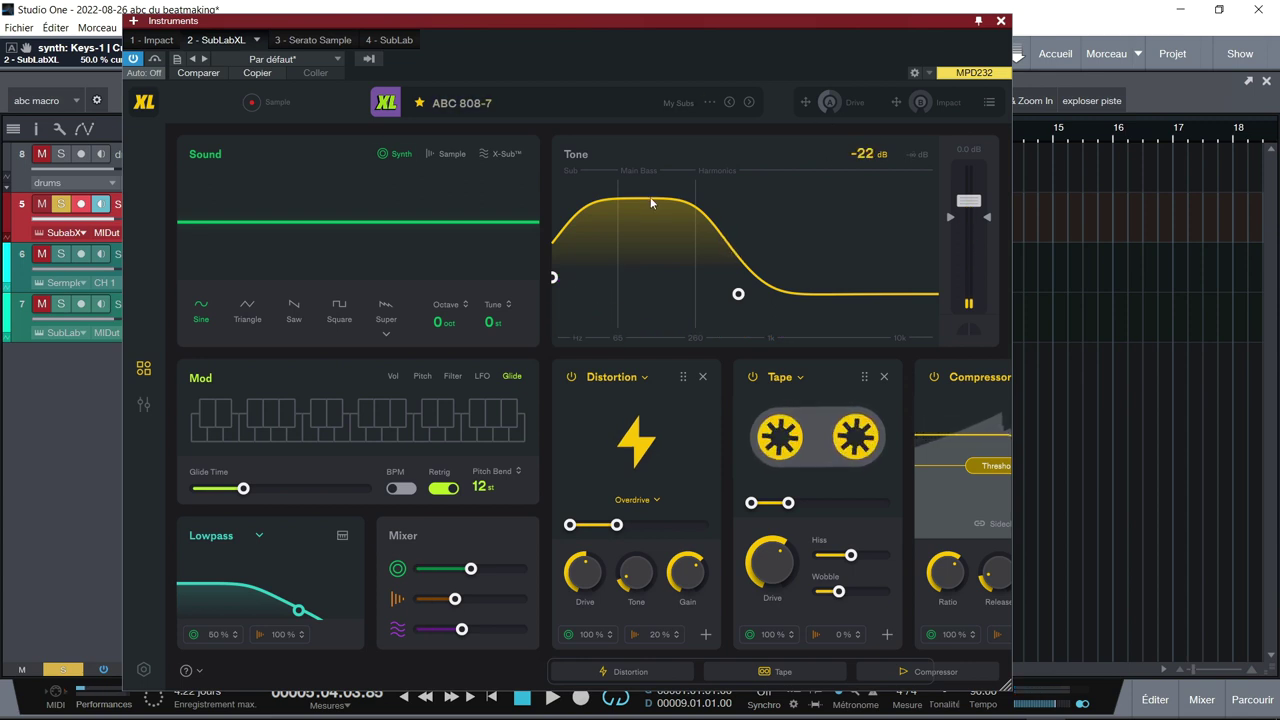
click(390, 40)
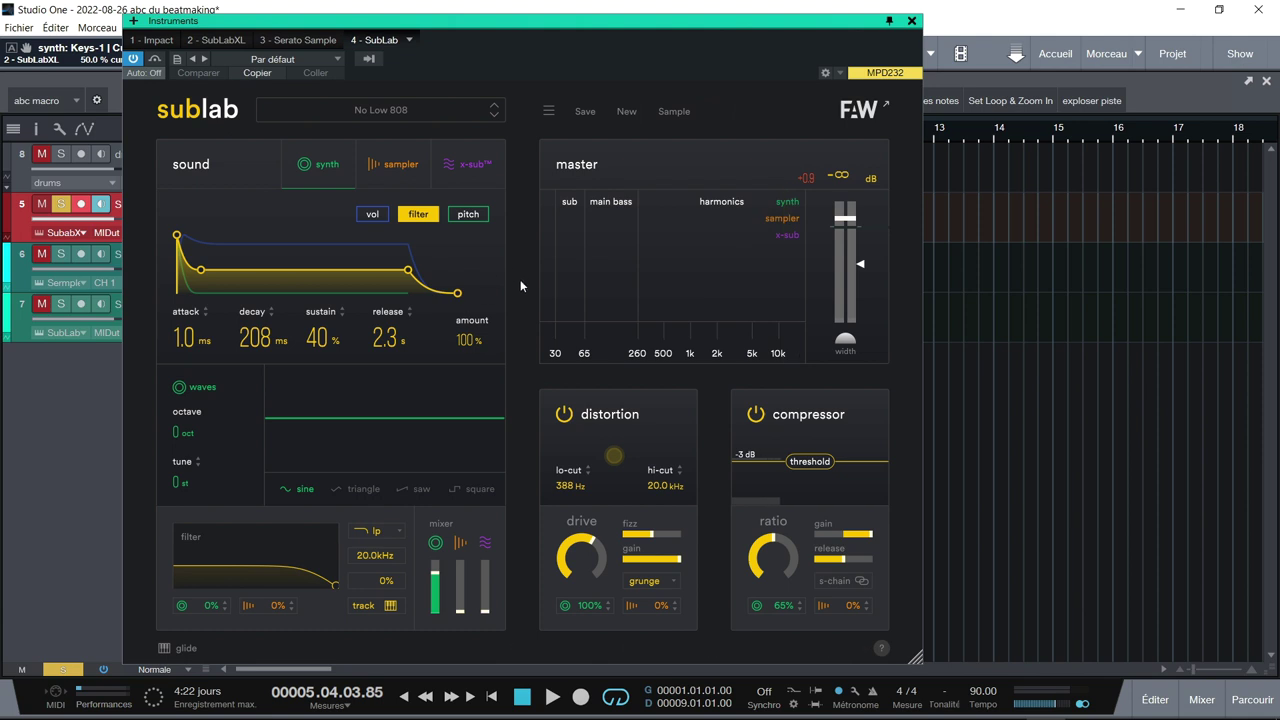
drag(569, 285, 575, 298)
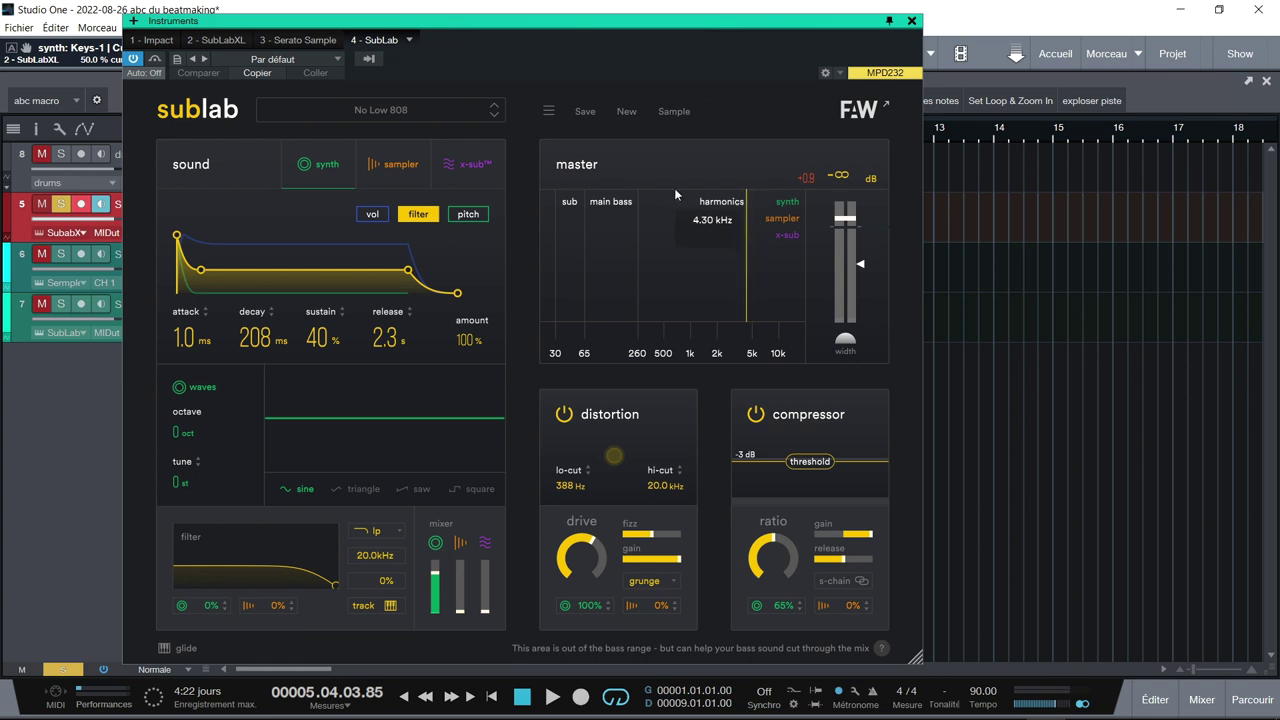
click(222, 40)
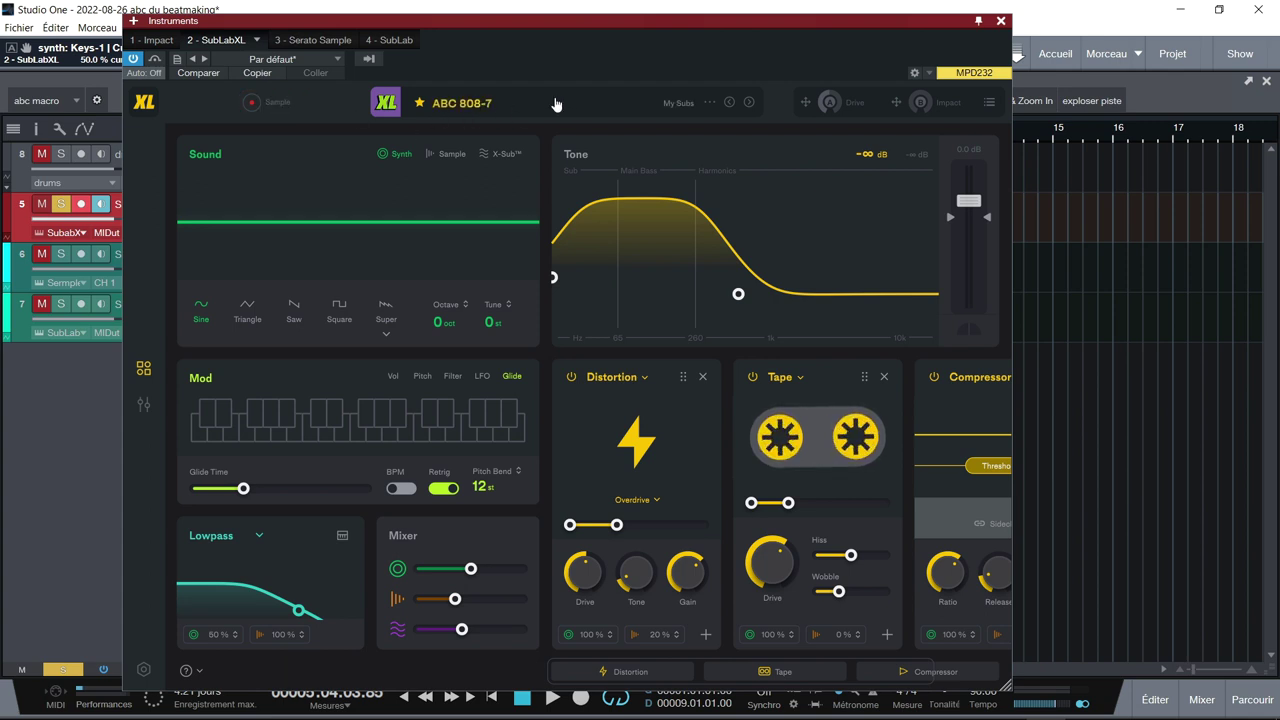
Browse the SubLabXL preset packs and check the Favourites filter on the My Subs presets.
click(517, 106)
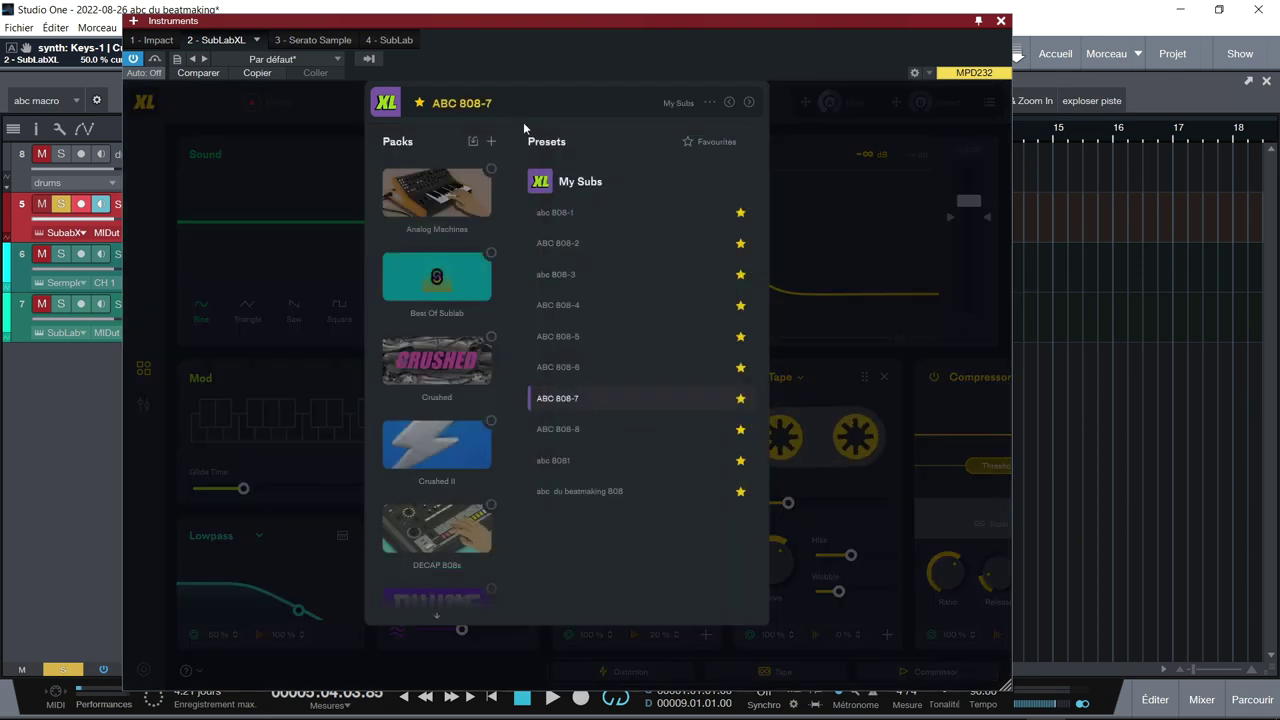
scroll(441, 192, down, 10)
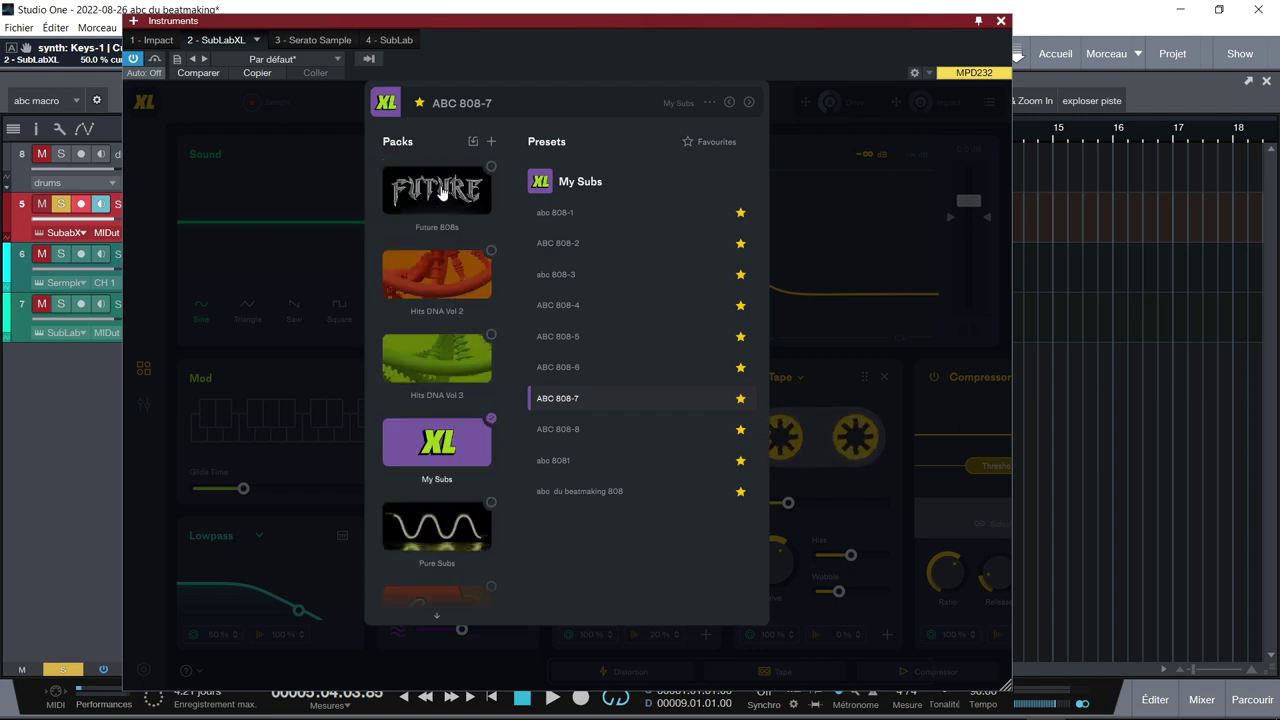
scroll(441, 192, up, 10)
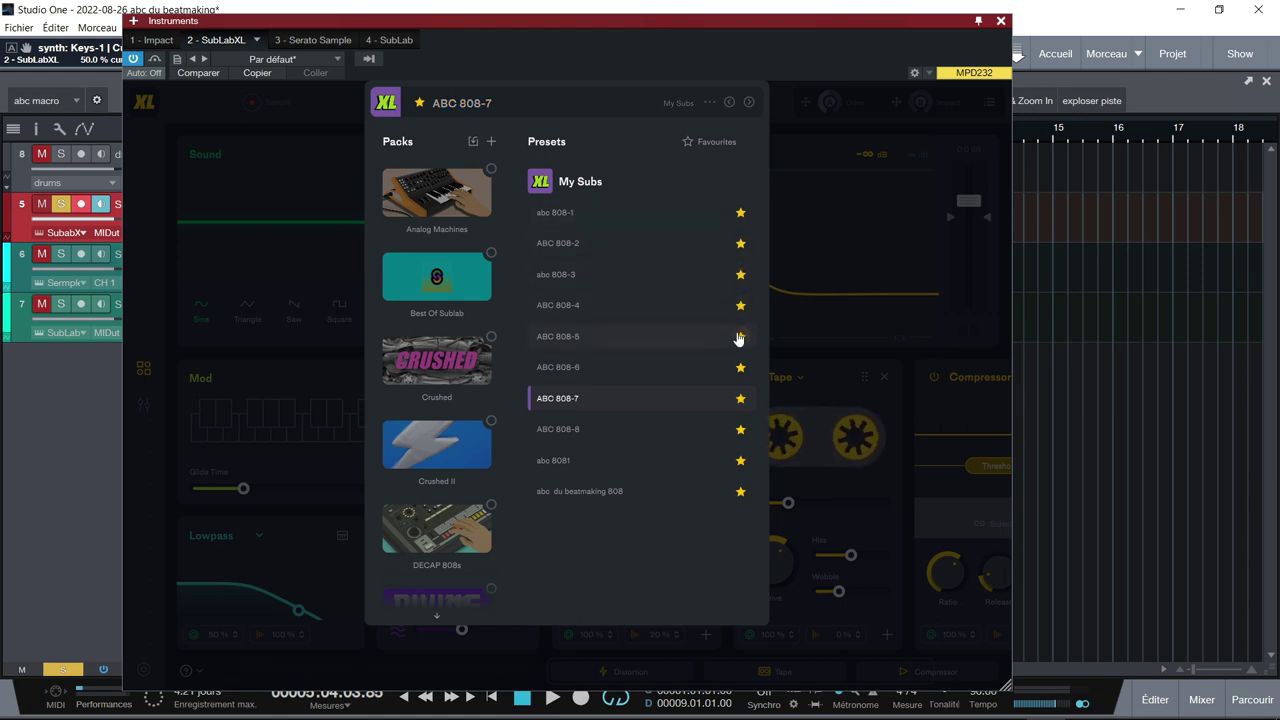
click(706, 143)
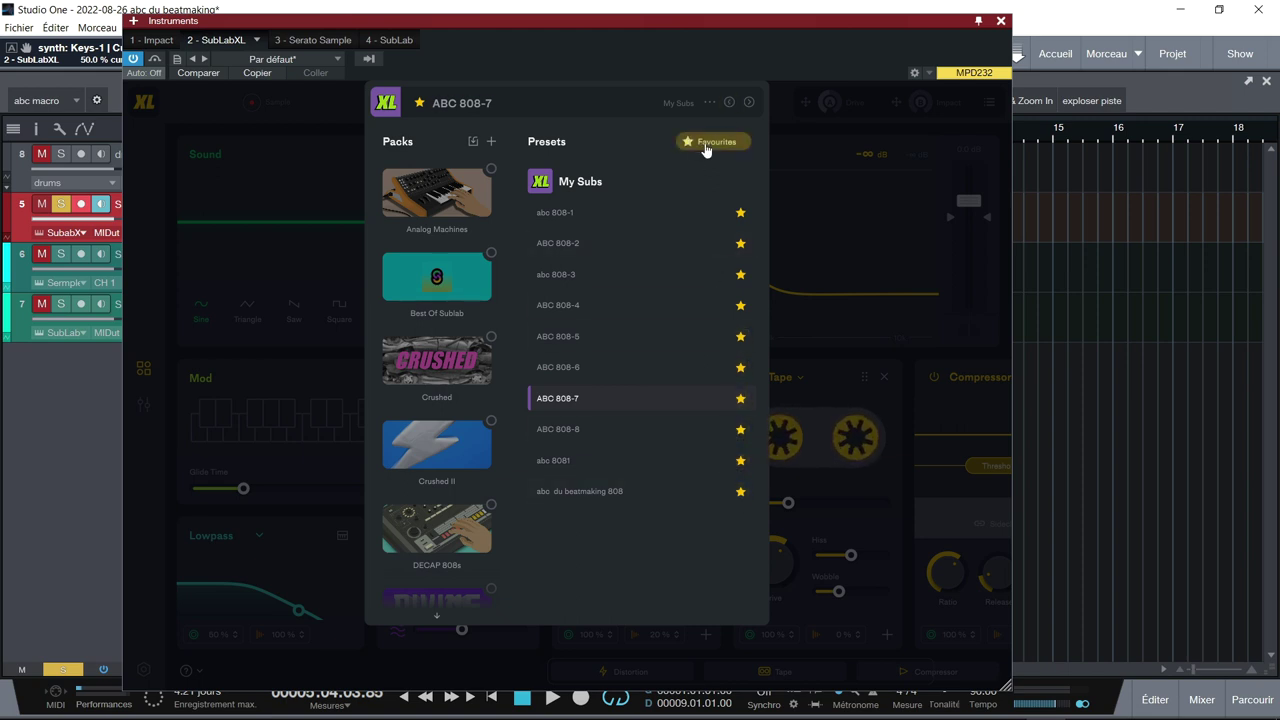
click(706, 145)
Examine the preset management options in SubLabXL, then leave the preset browser.
click(709, 103)
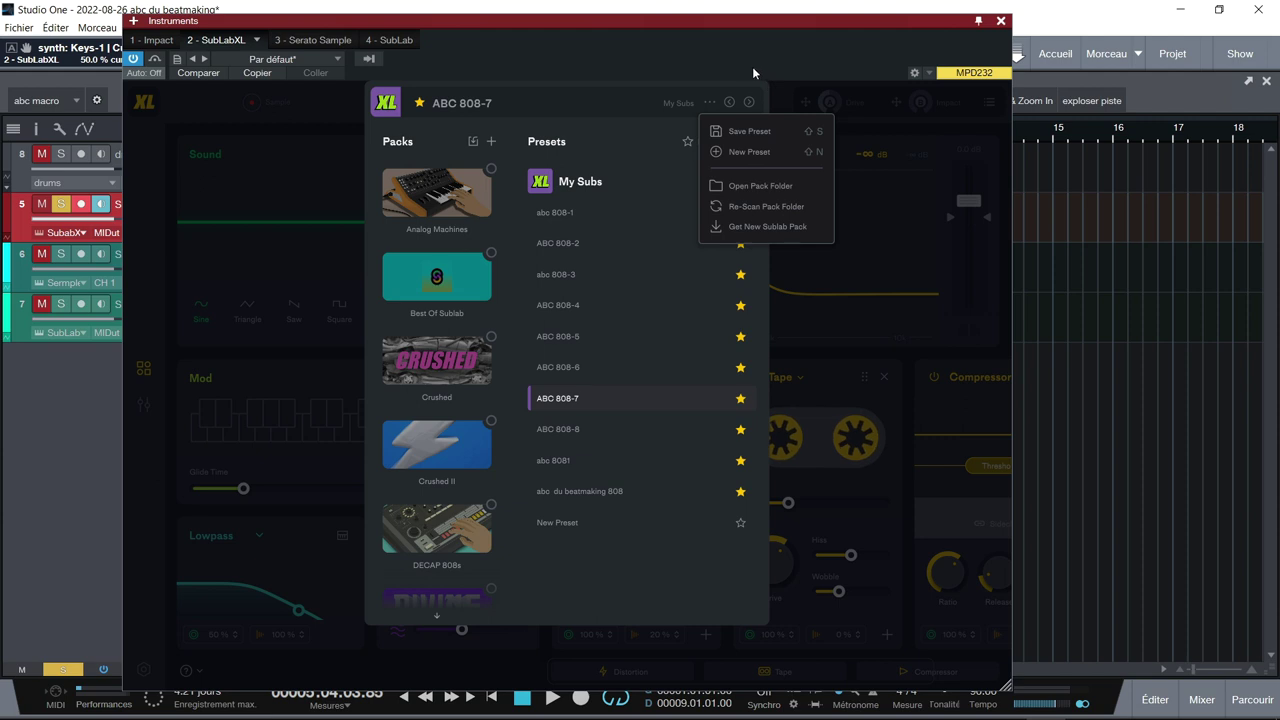
click(708, 103)
click(708, 103)
click(829, 101)
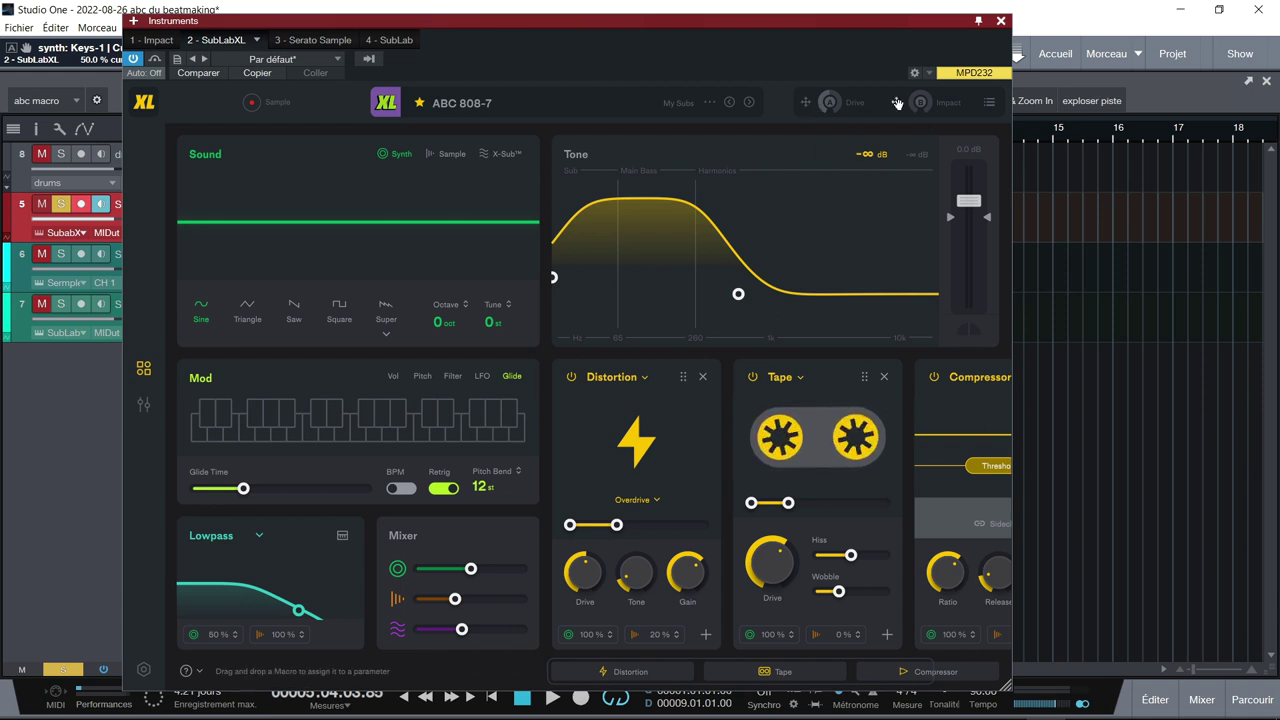
Set the ABC 808-7 preset's Drive macro to about 0.63 and its Impact macro to about 0.37.
click(145, 405)
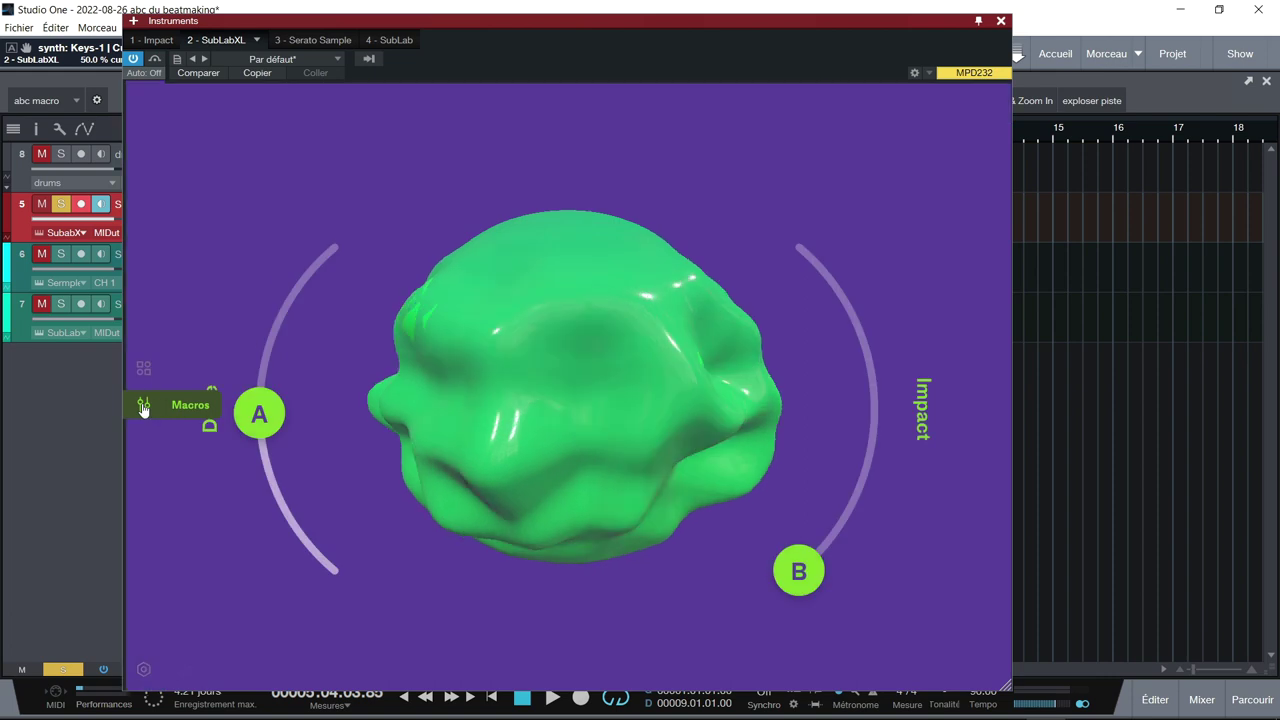
drag(259, 414, 257, 482)
drag(798, 571, 872, 456)
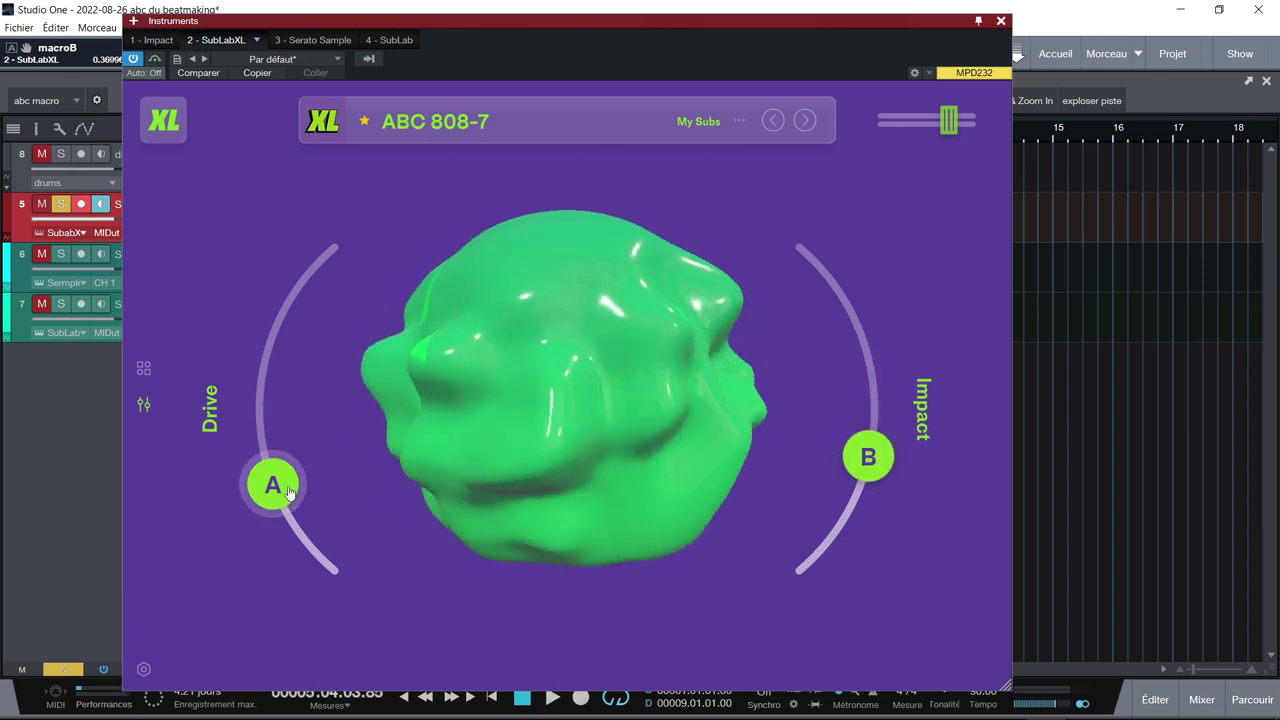
drag(288, 485, 243, 383)
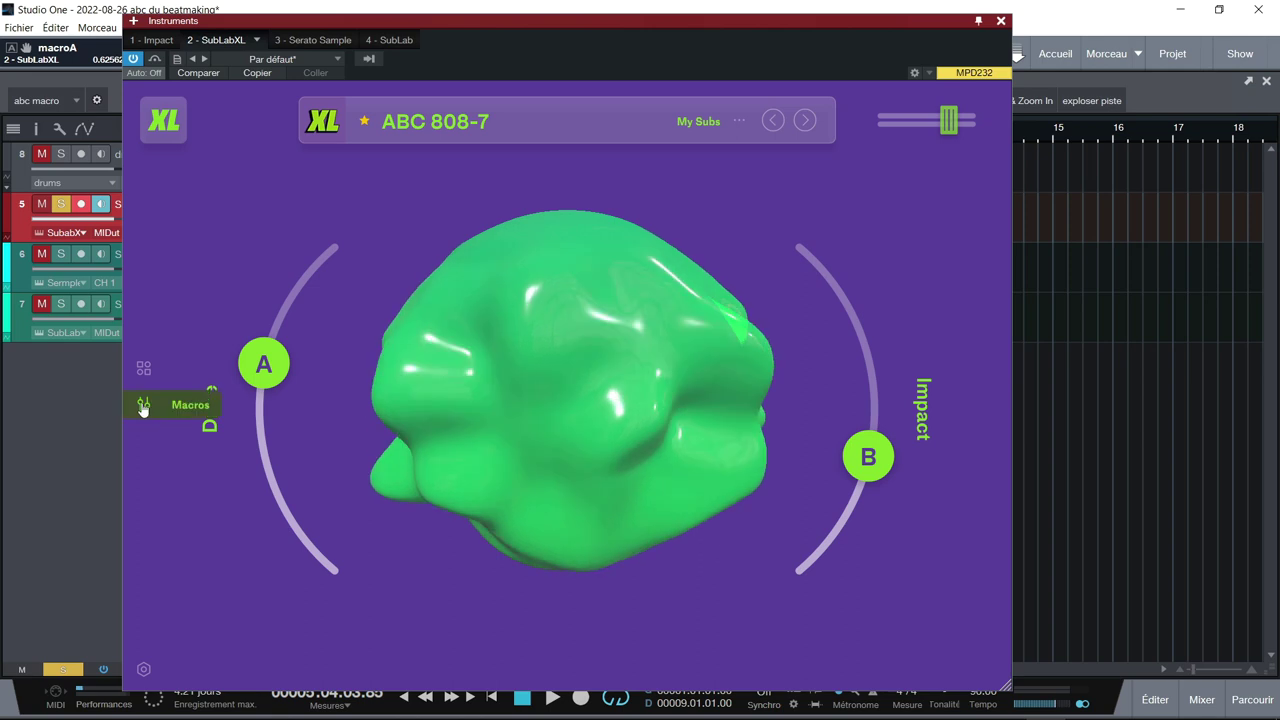
click(144, 368)
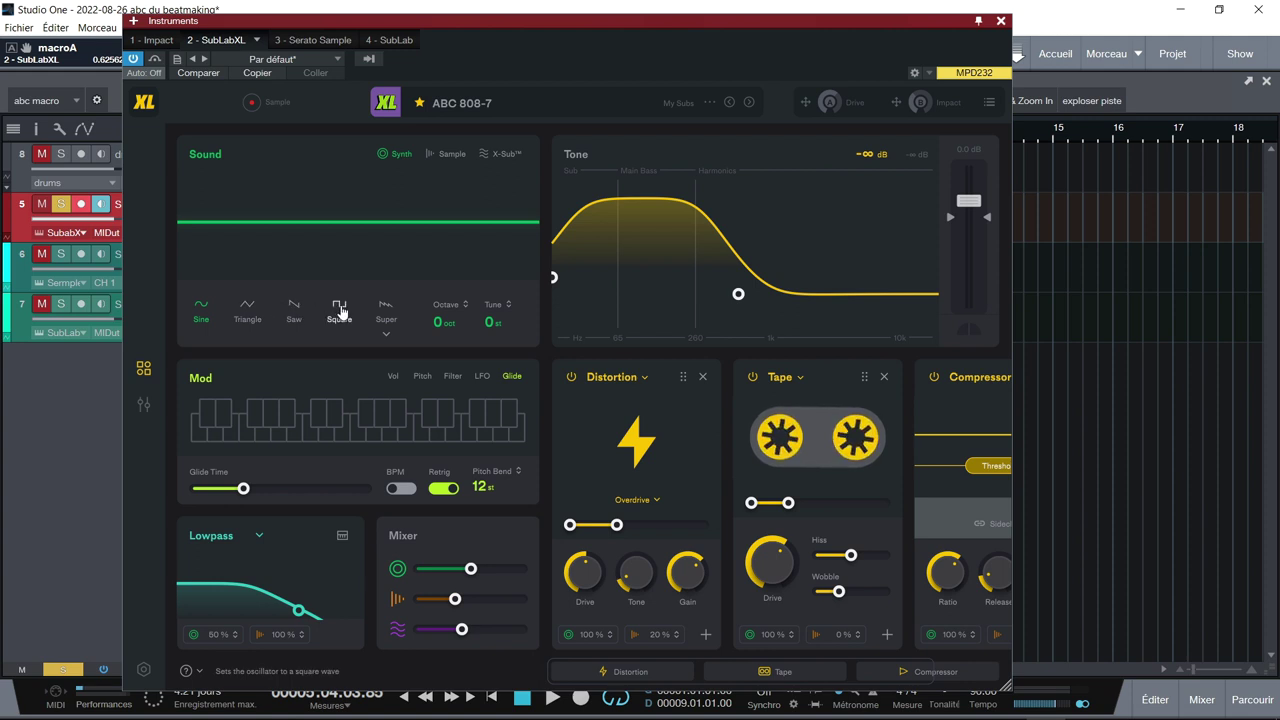
Create a new blank preset in SubLabXL.
click(709, 102)
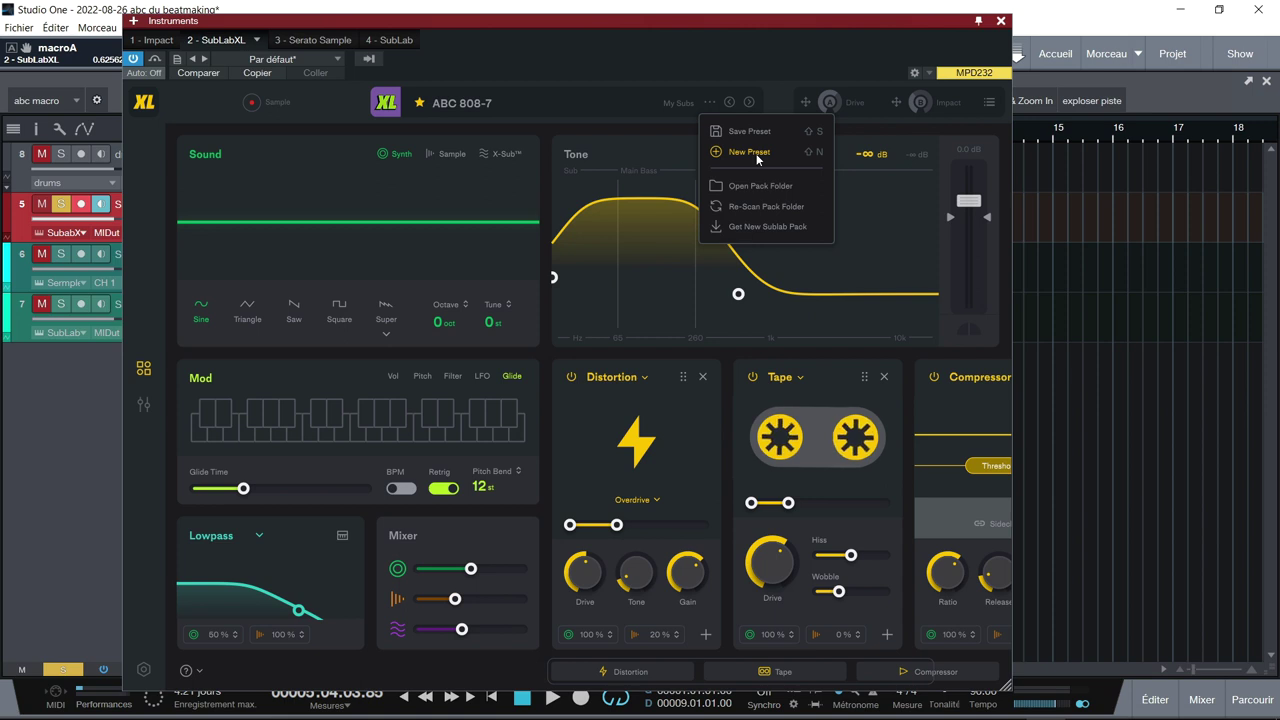
click(757, 157)
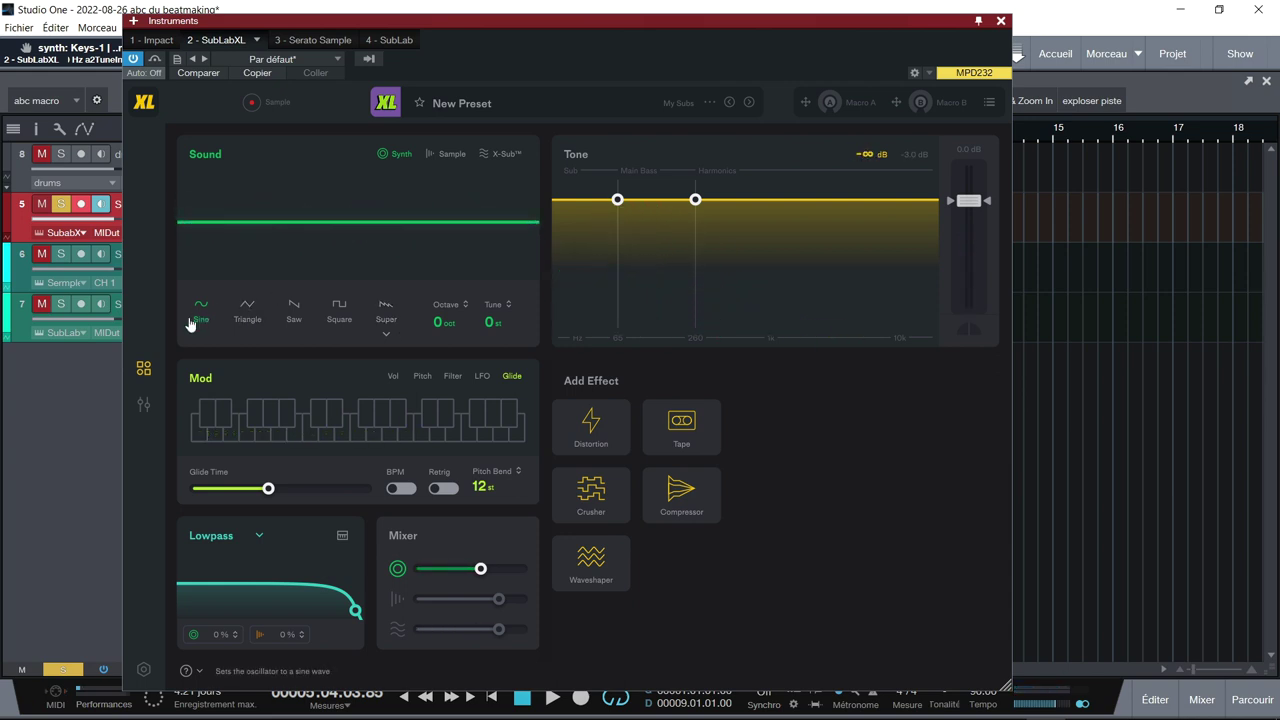
Audition the Triangle, Saw and Square oscillator waves, then select Super and open its oscillator options.
click(247, 310)
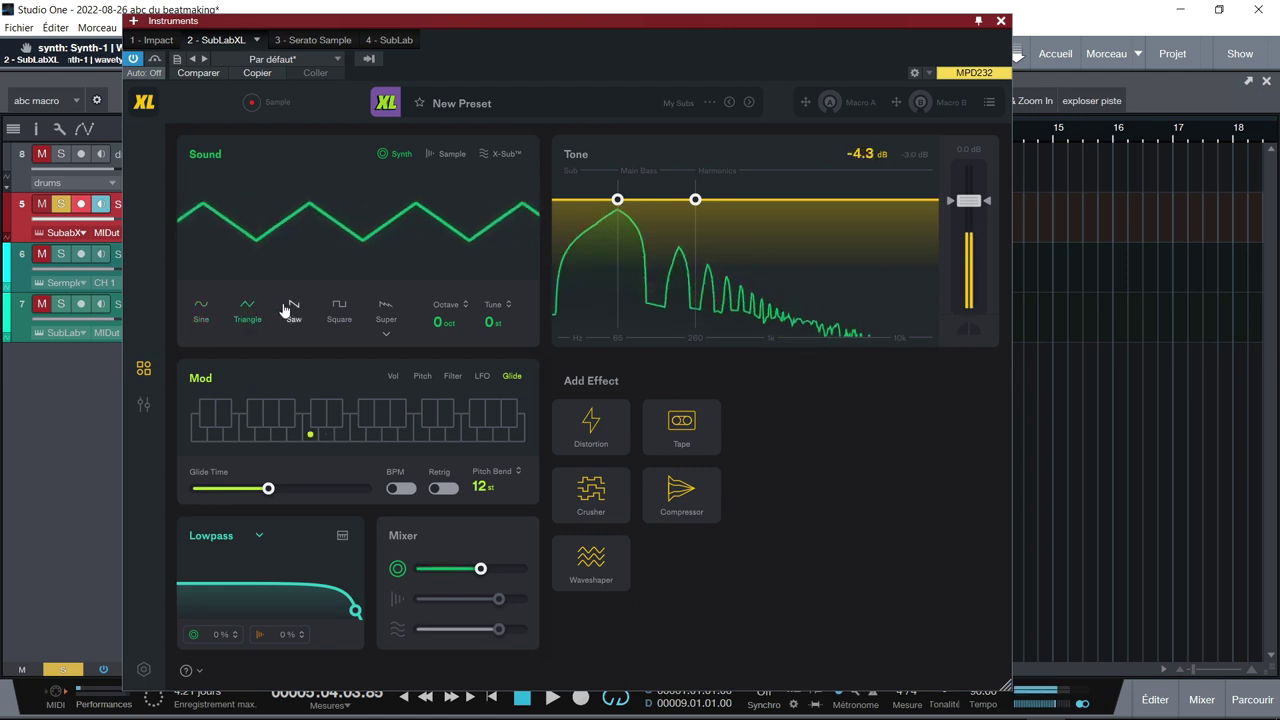
click(293, 310)
click(339, 312)
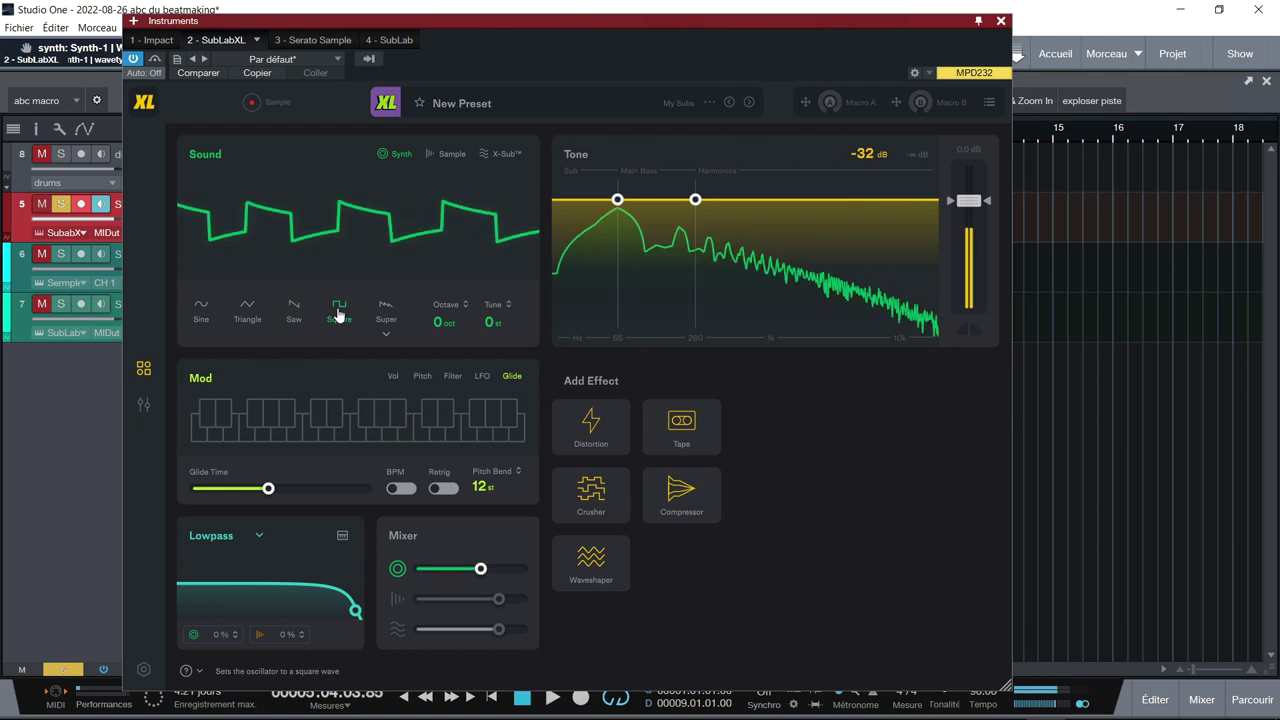
click(386, 312)
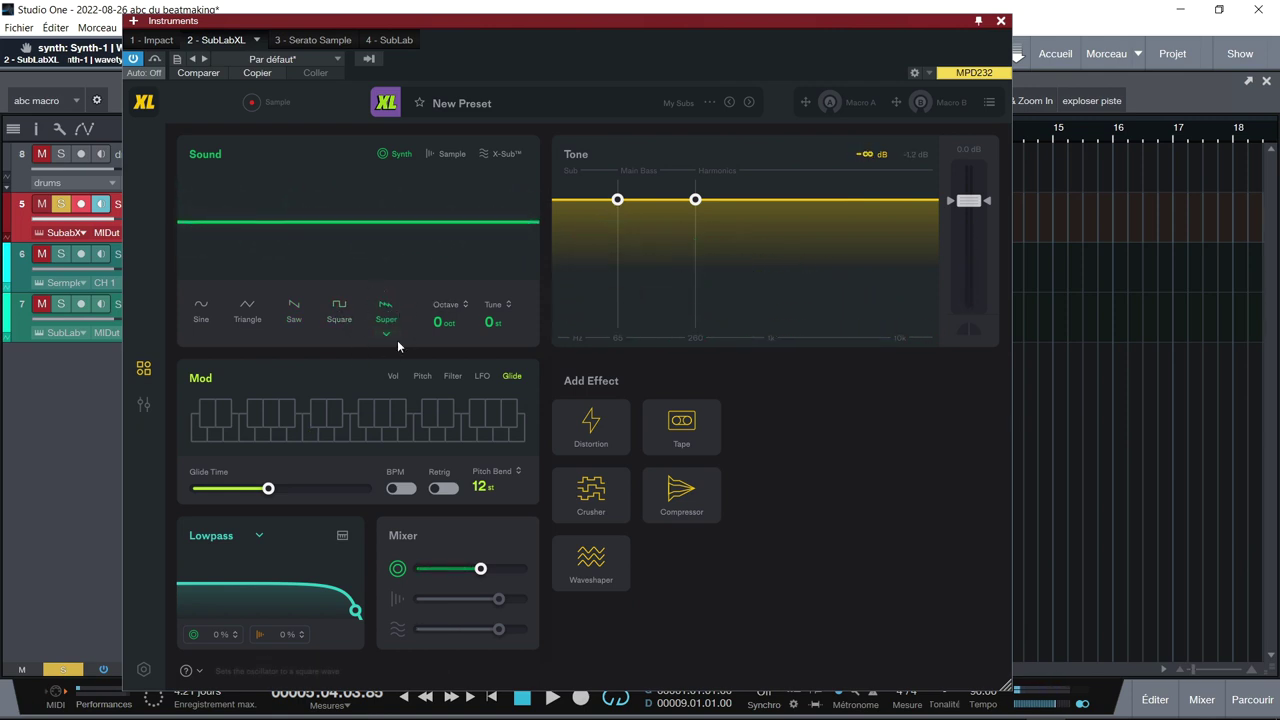
click(387, 335)
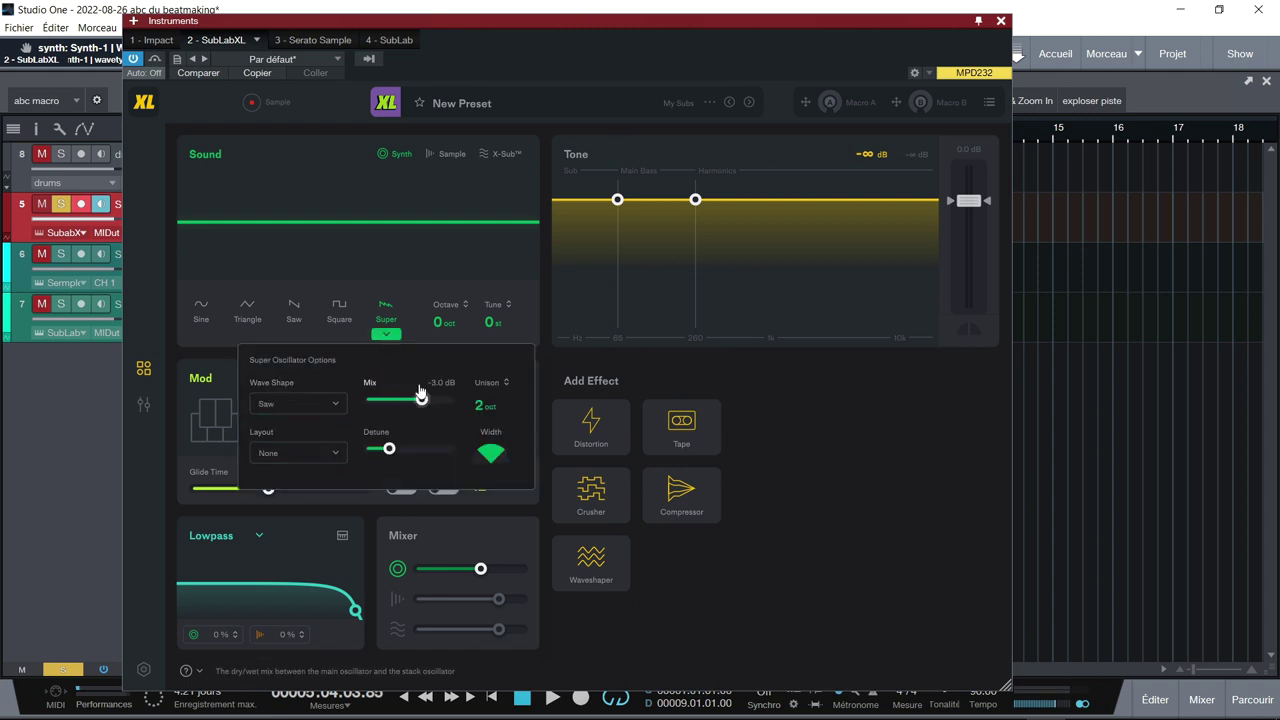
Configure the Super oscillator with layout 12 (1x), unison 4, a greater width, detune 47 % and mix -5.7 dB.
click(329, 455)
click(310, 505)
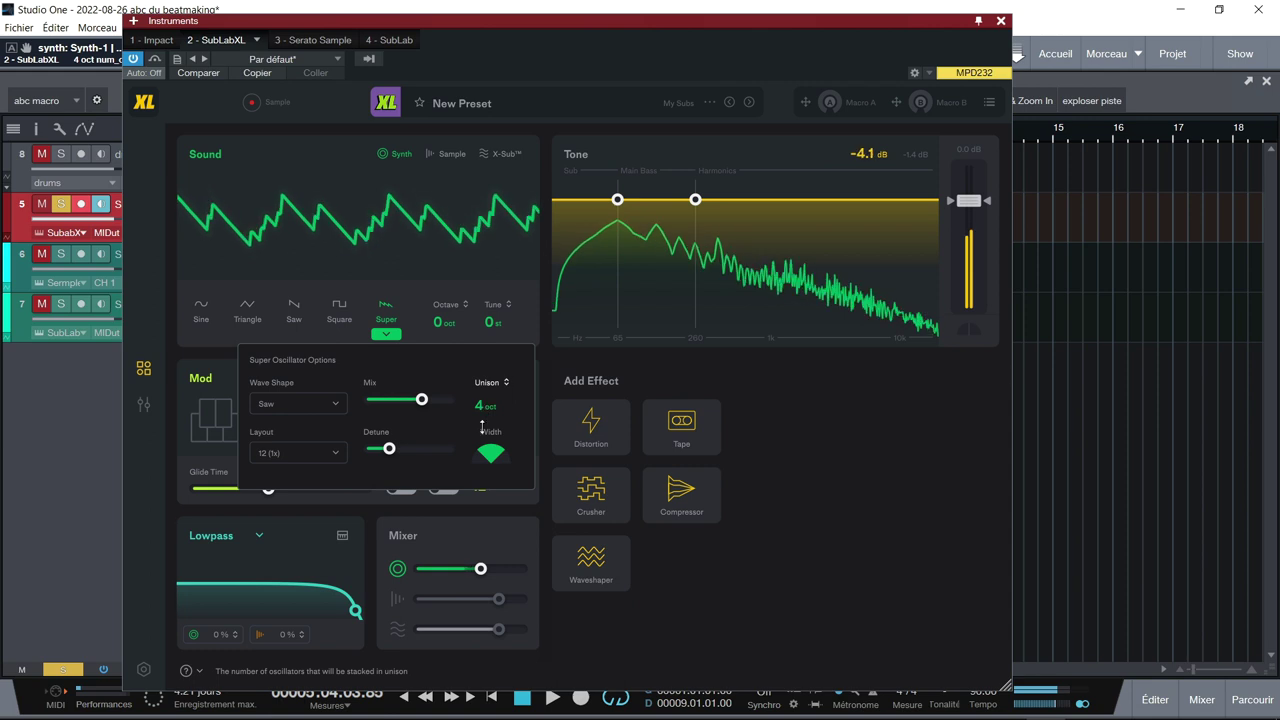
mouse_move(491, 455)
drag(491, 455, 486, 466)
mouse_move(407, 452)
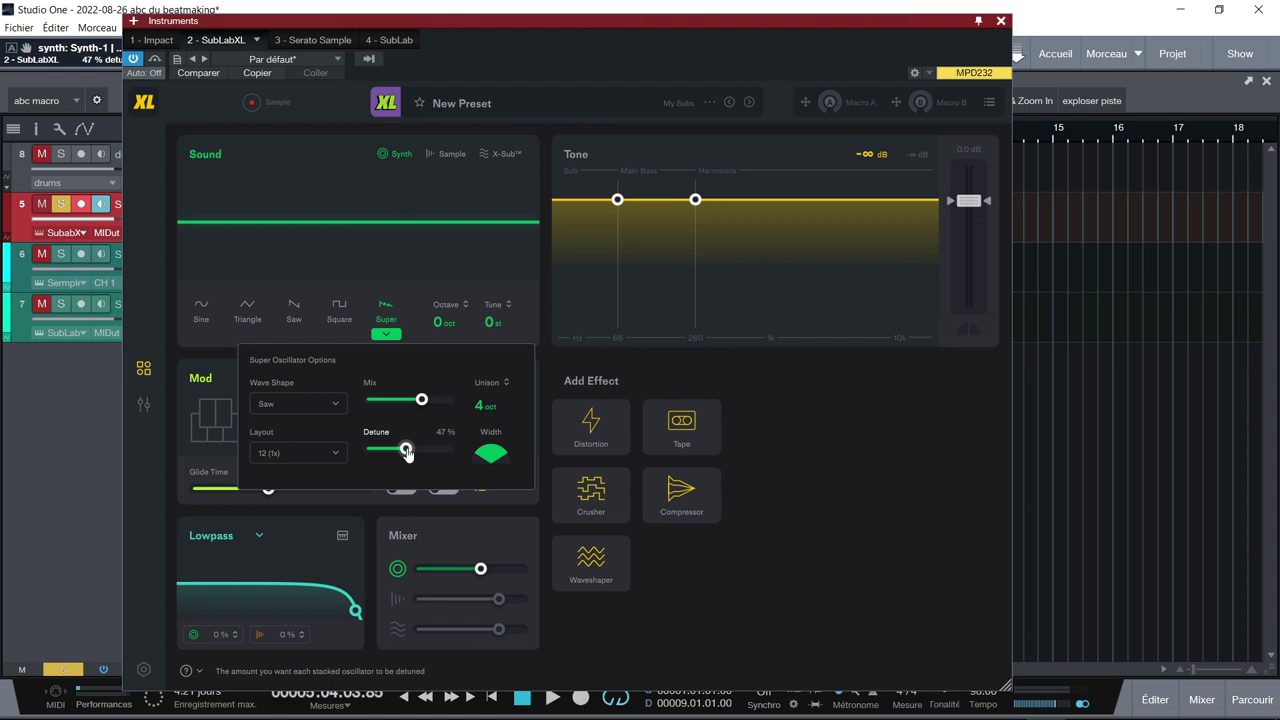
drag(420, 403, 407, 412)
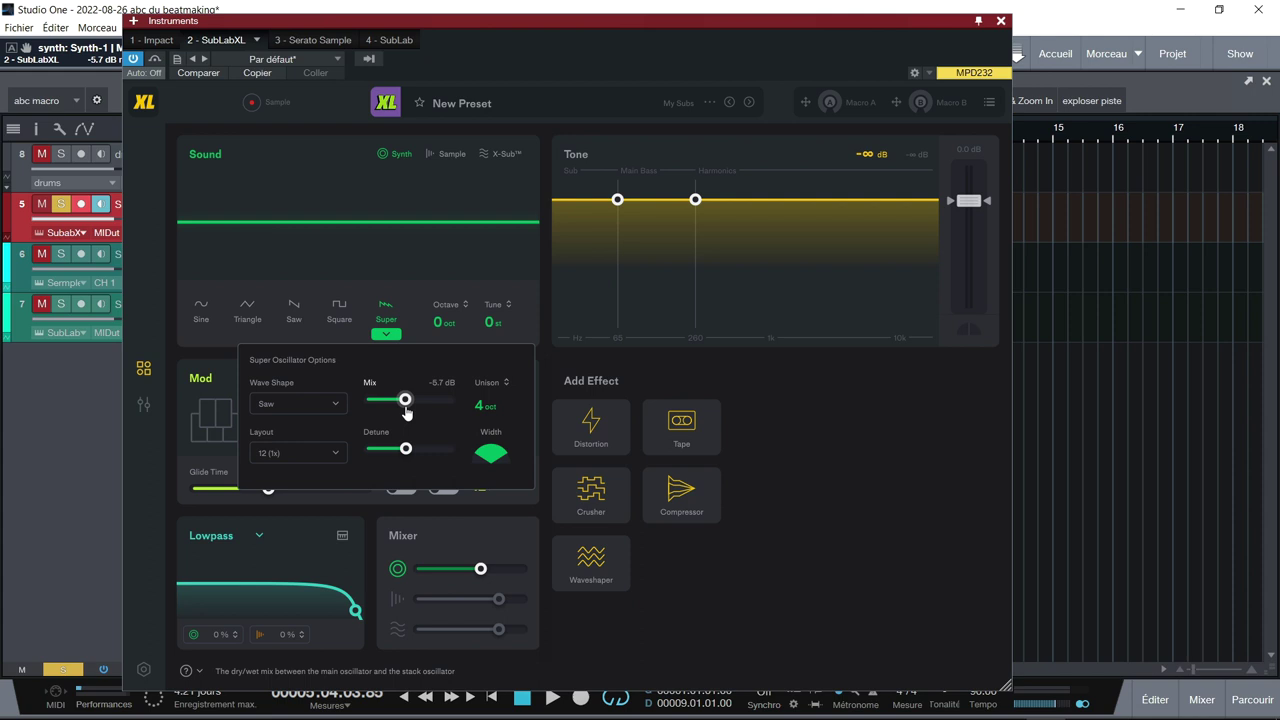
Forget the missing sample and import 808-2.wav from the 808 folder of ONE SHOT PACK ABC VOL1 on the desktop.
click(443, 155)
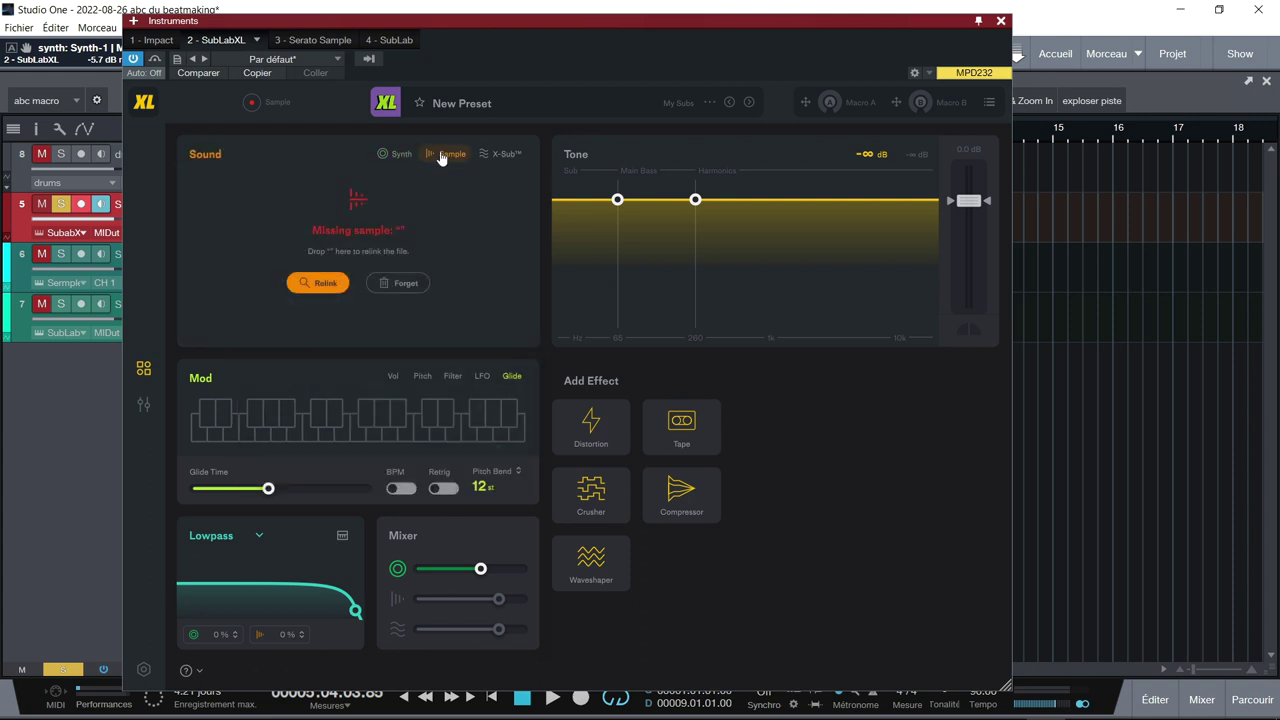
click(385, 285)
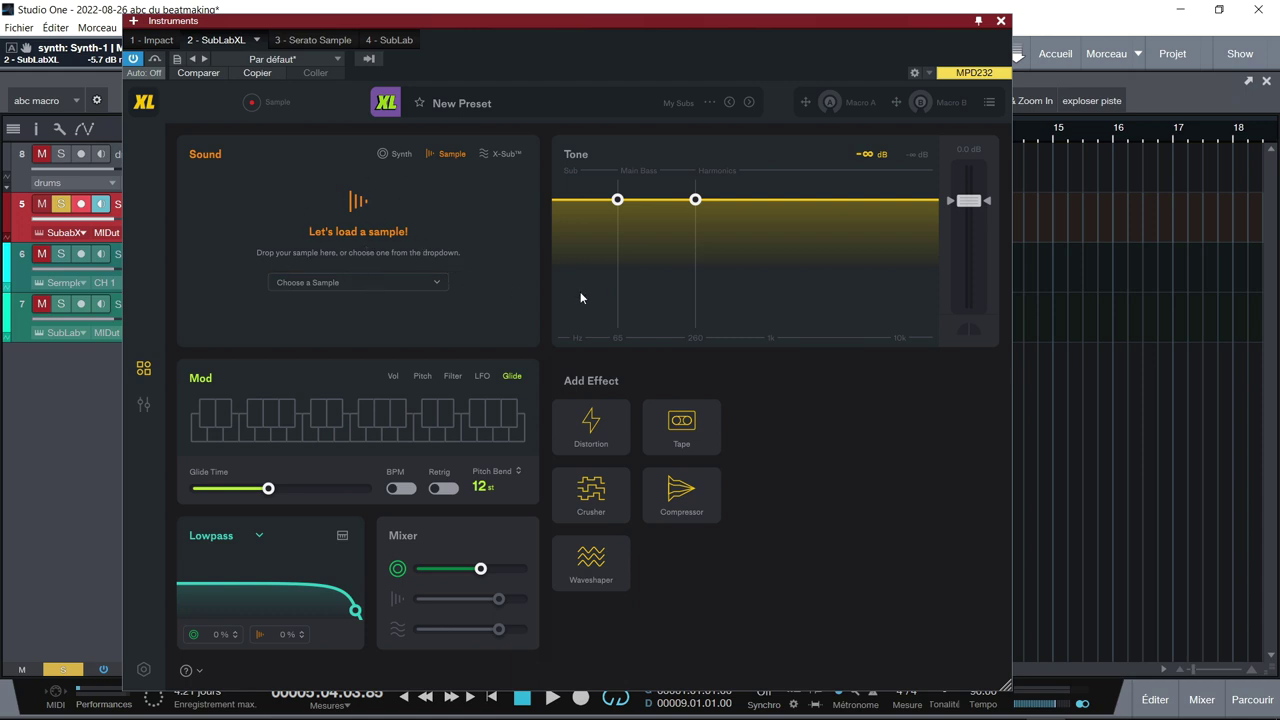
click(345, 287)
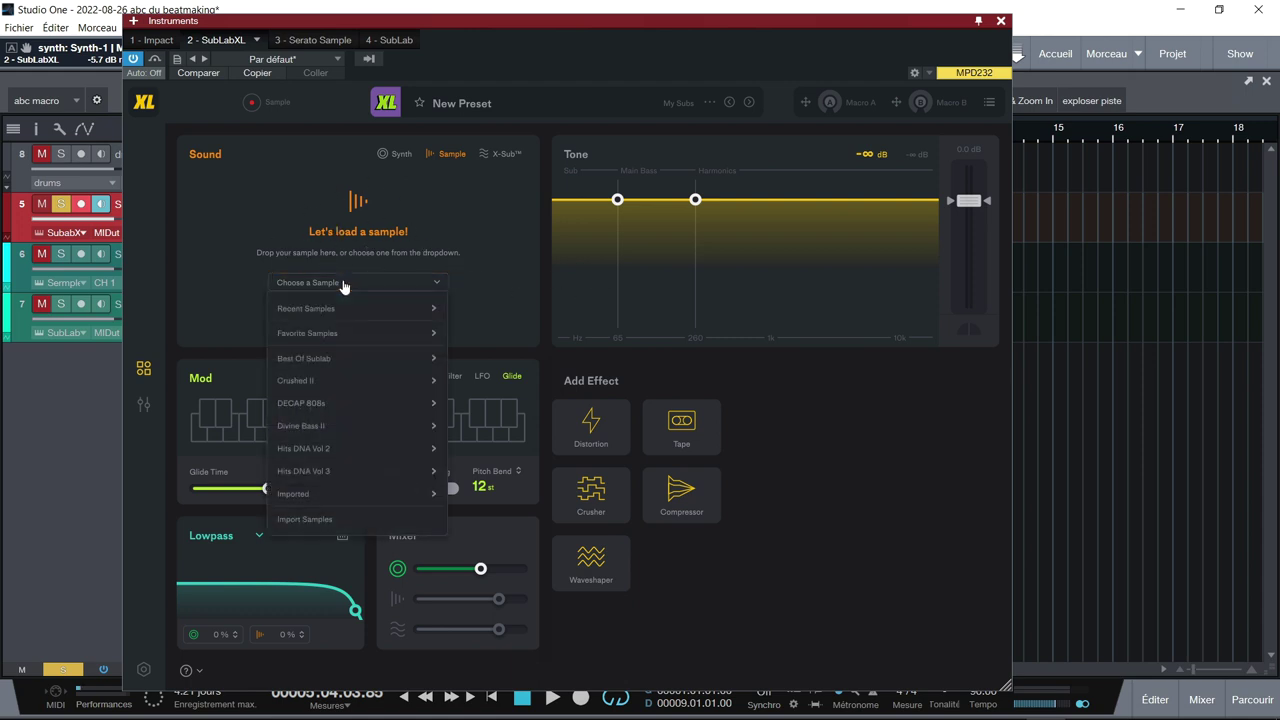
click(332, 519)
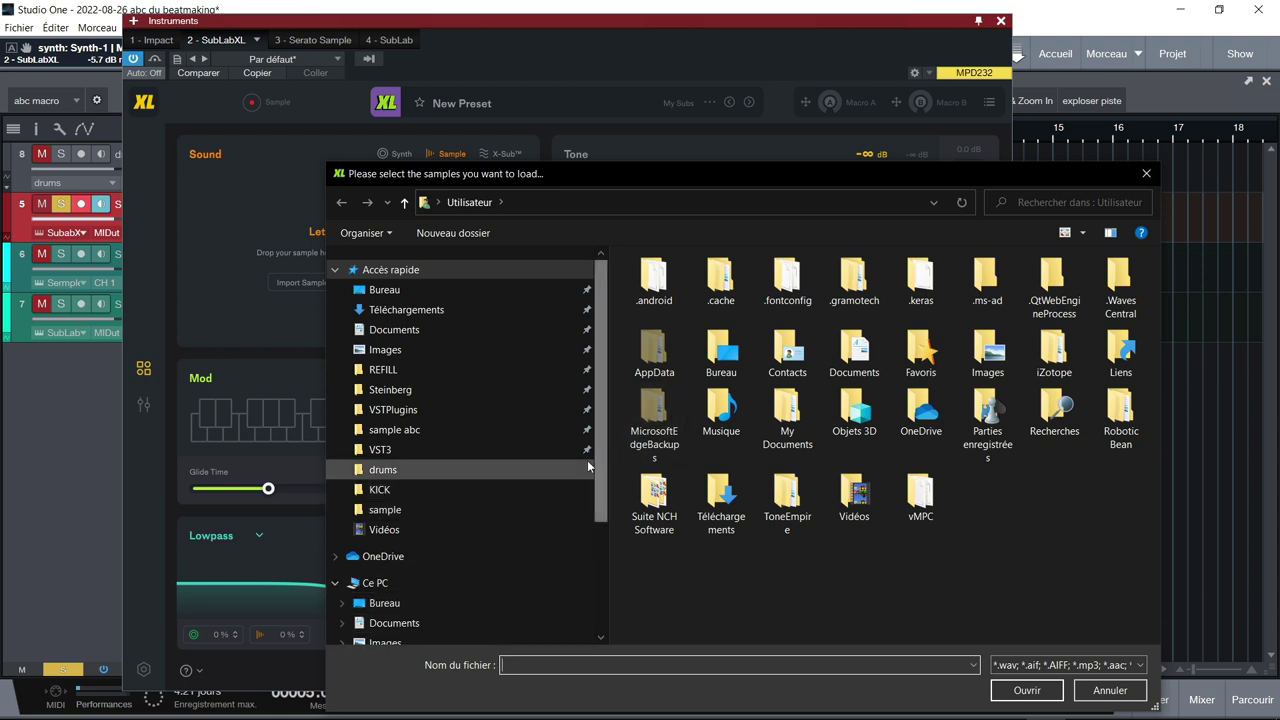
scroll(414, 615, down, 3)
click(421, 491)
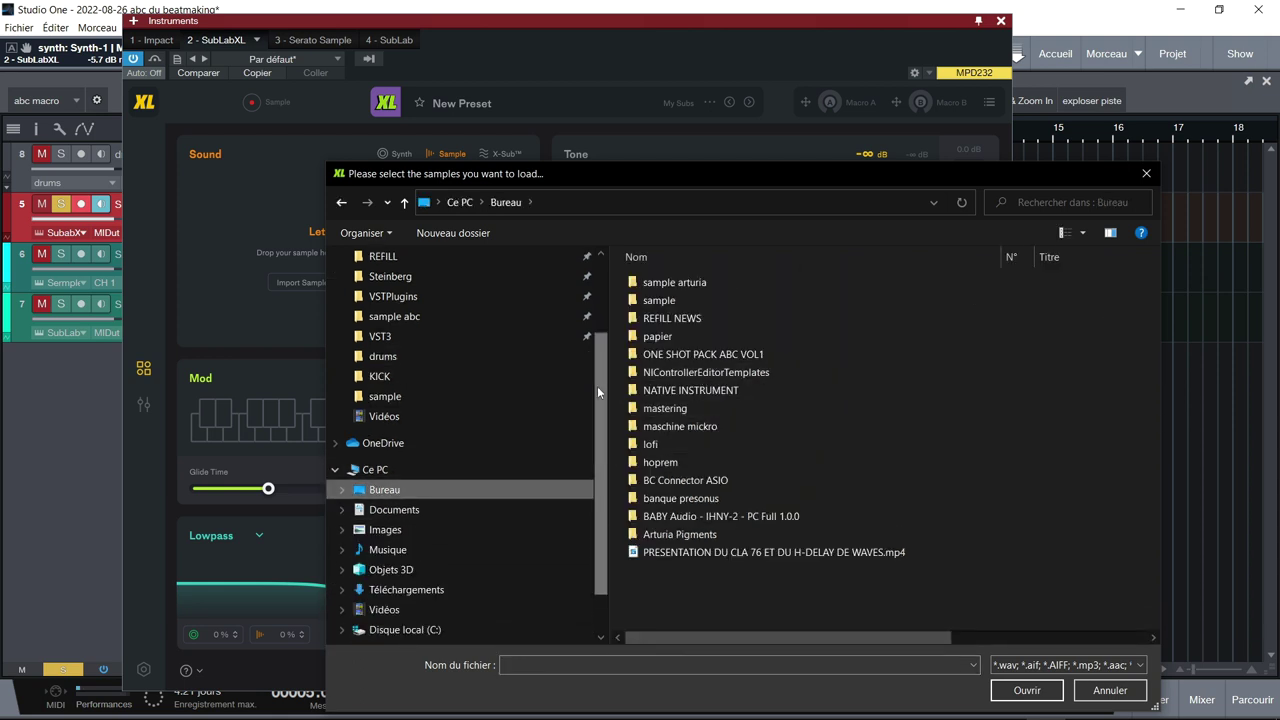
double_click(698, 355)
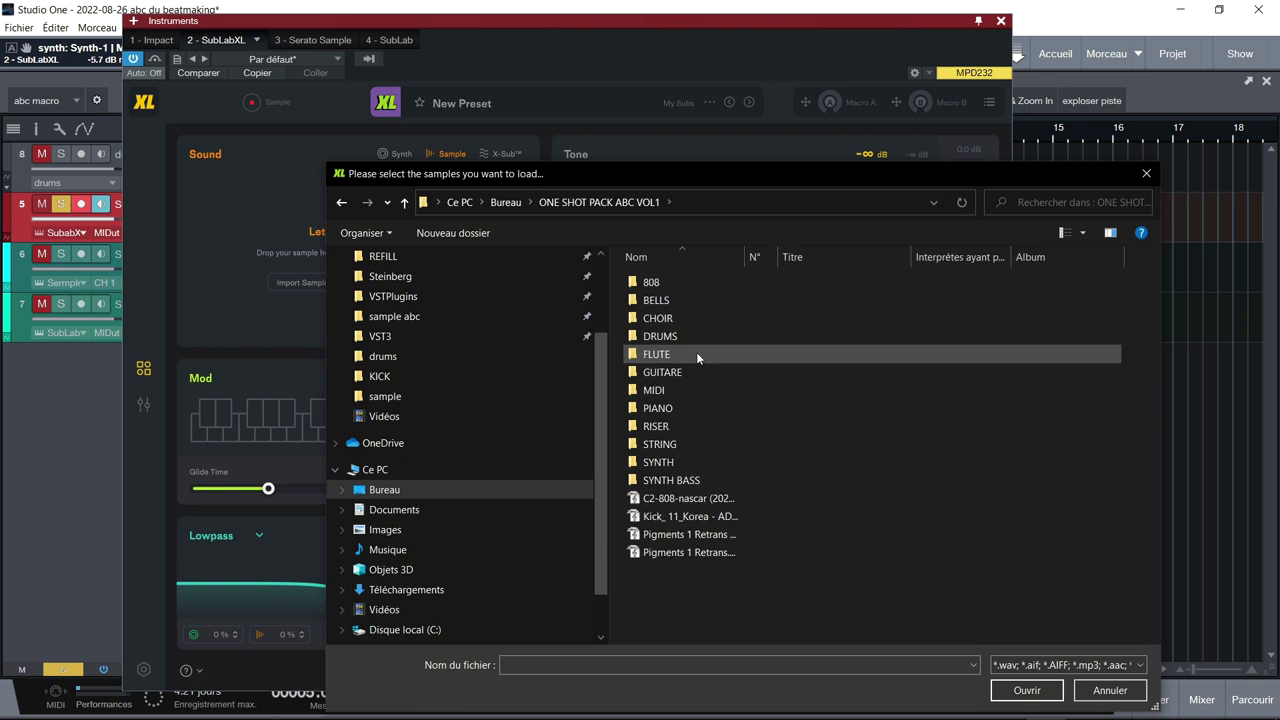
click(664, 286)
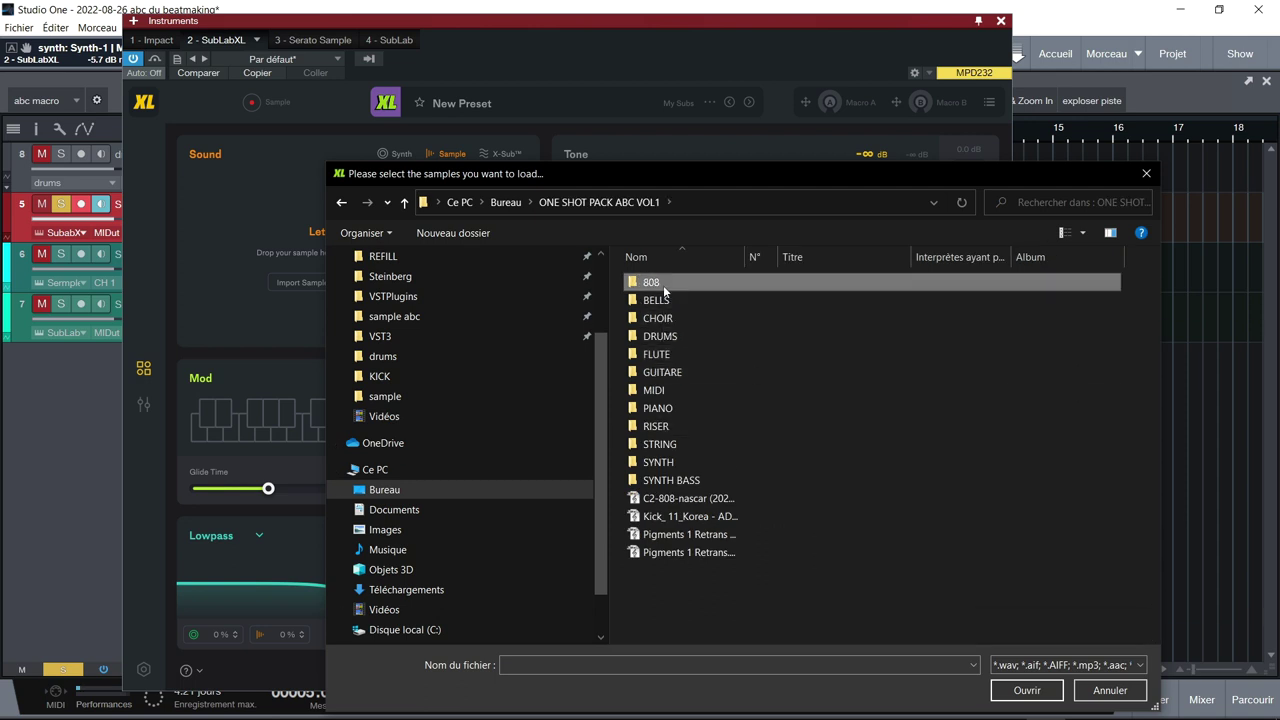
double_click(664, 288)
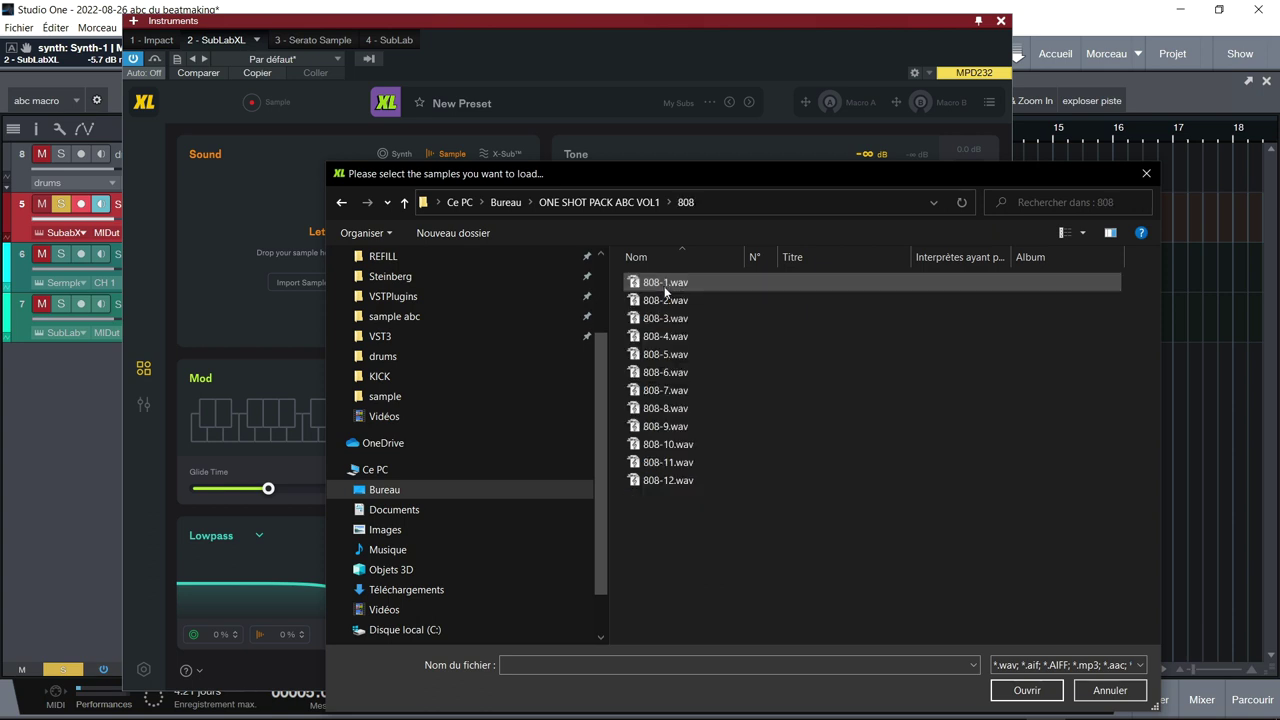
click(665, 300)
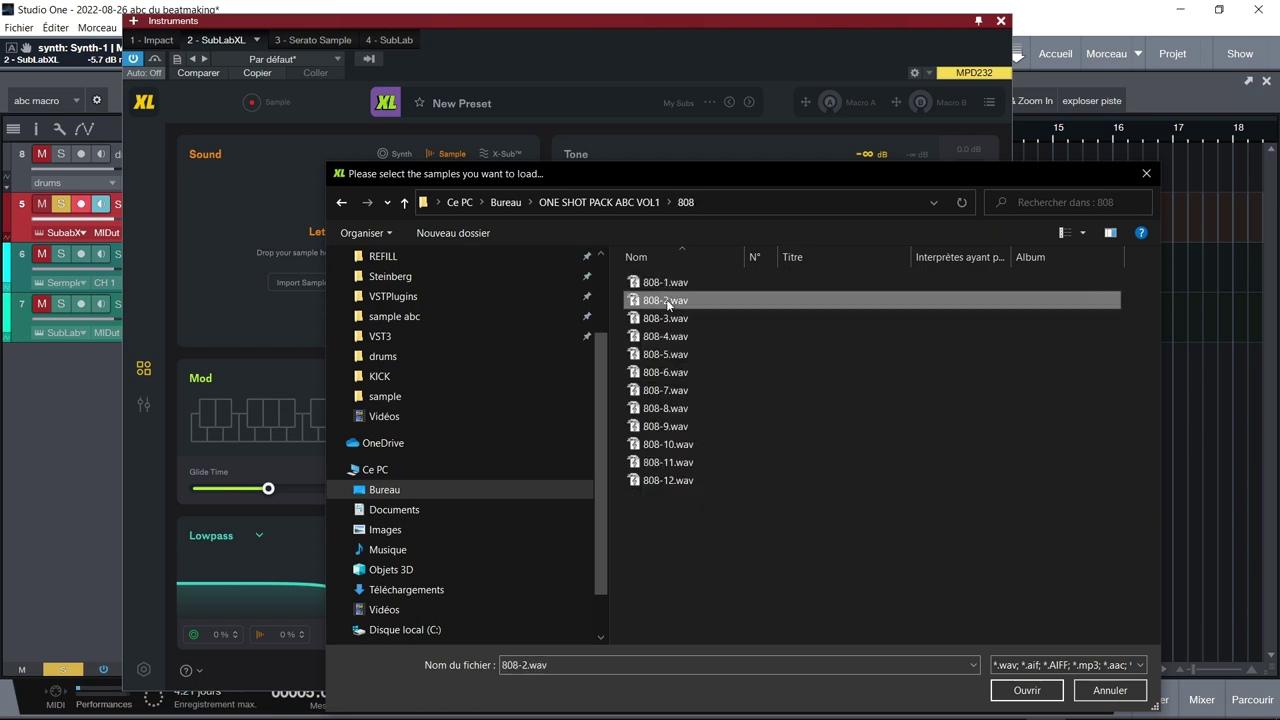
click(1008, 696)
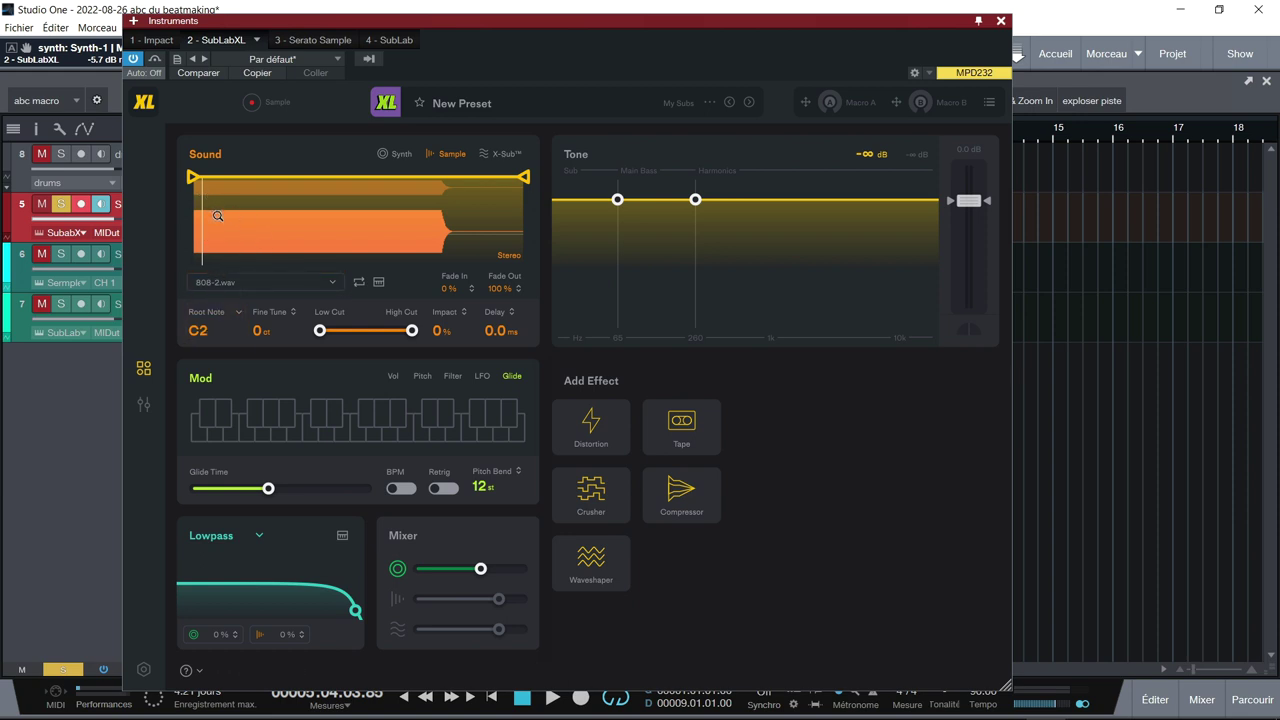
With the synth layer muted, enable looping for the 808-2 sample, narrow the loop to a short middle section and set X-Fade to 13 %.
click(400, 572)
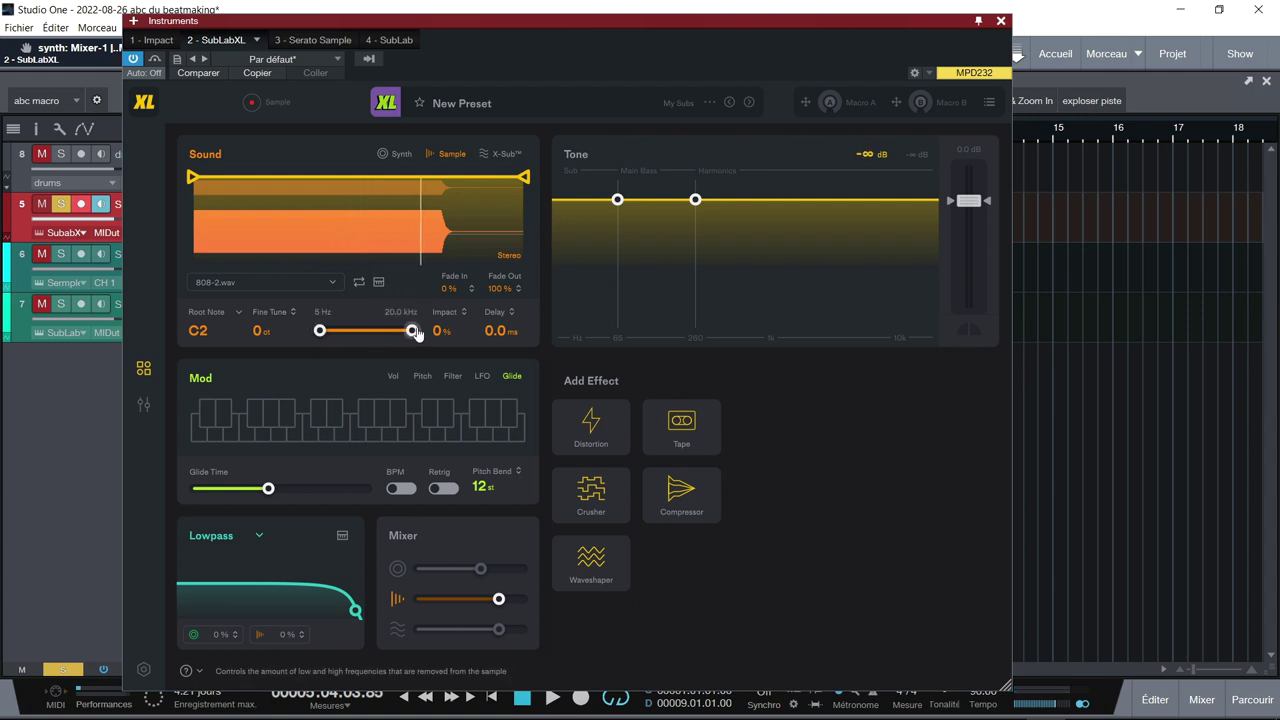
click(358, 285)
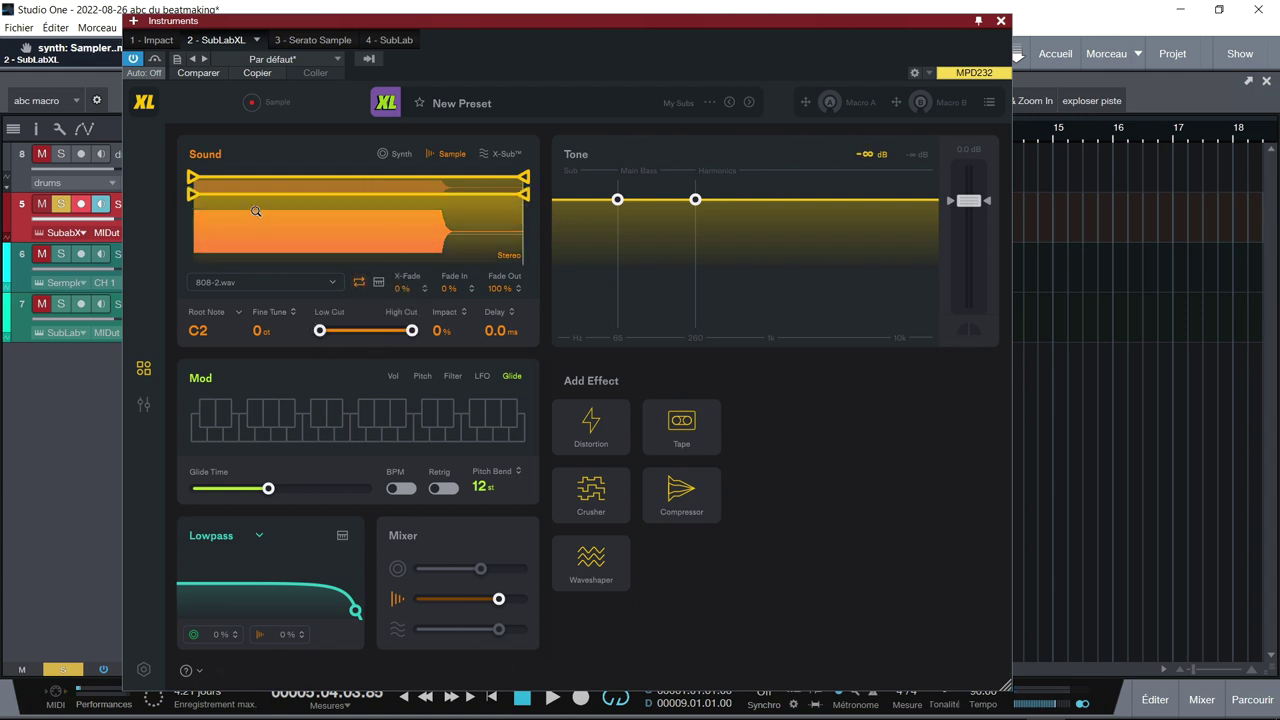
drag(192, 194, 292, 194)
drag(521, 195, 403, 202)
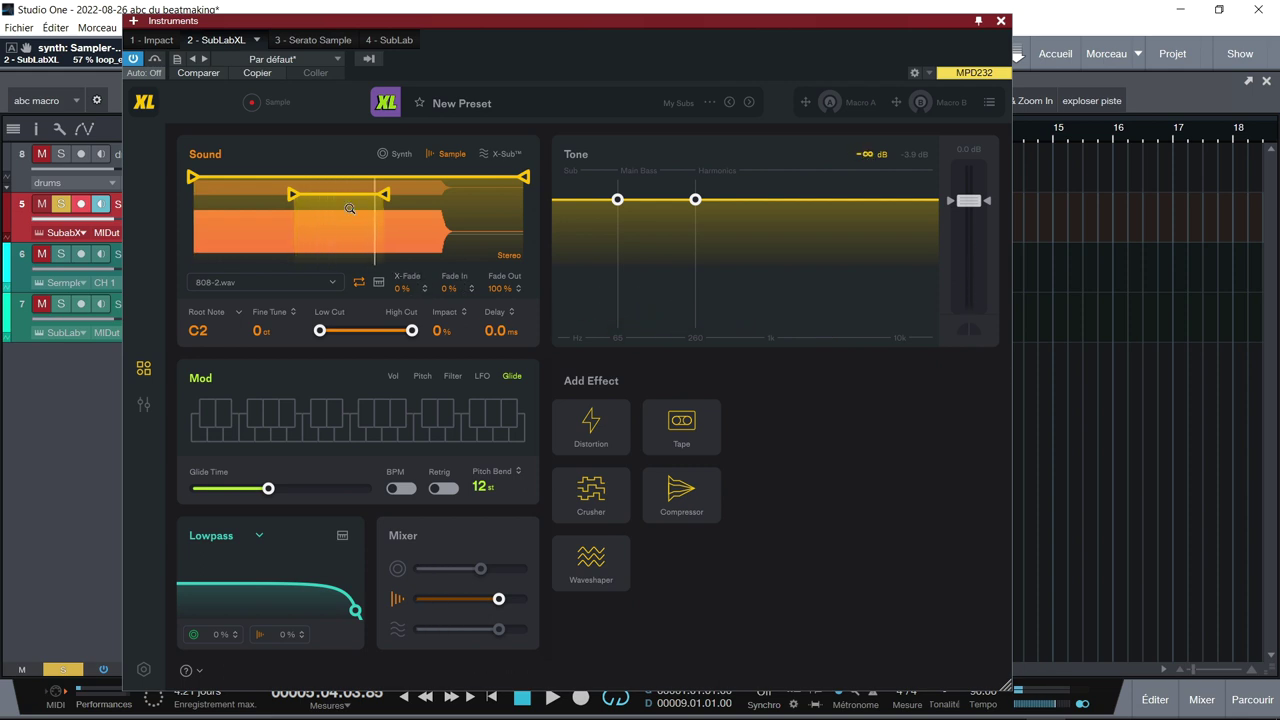
drag(401, 288, 401, 280)
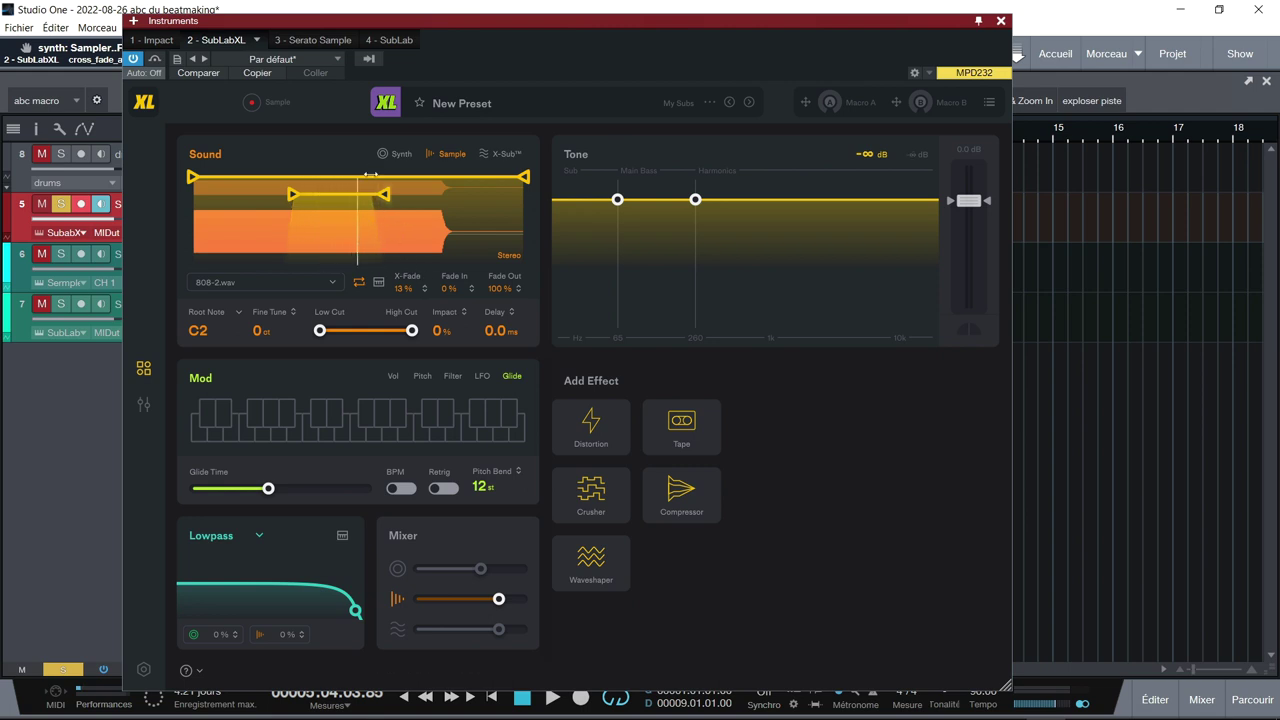
drag(385, 195, 347, 204)
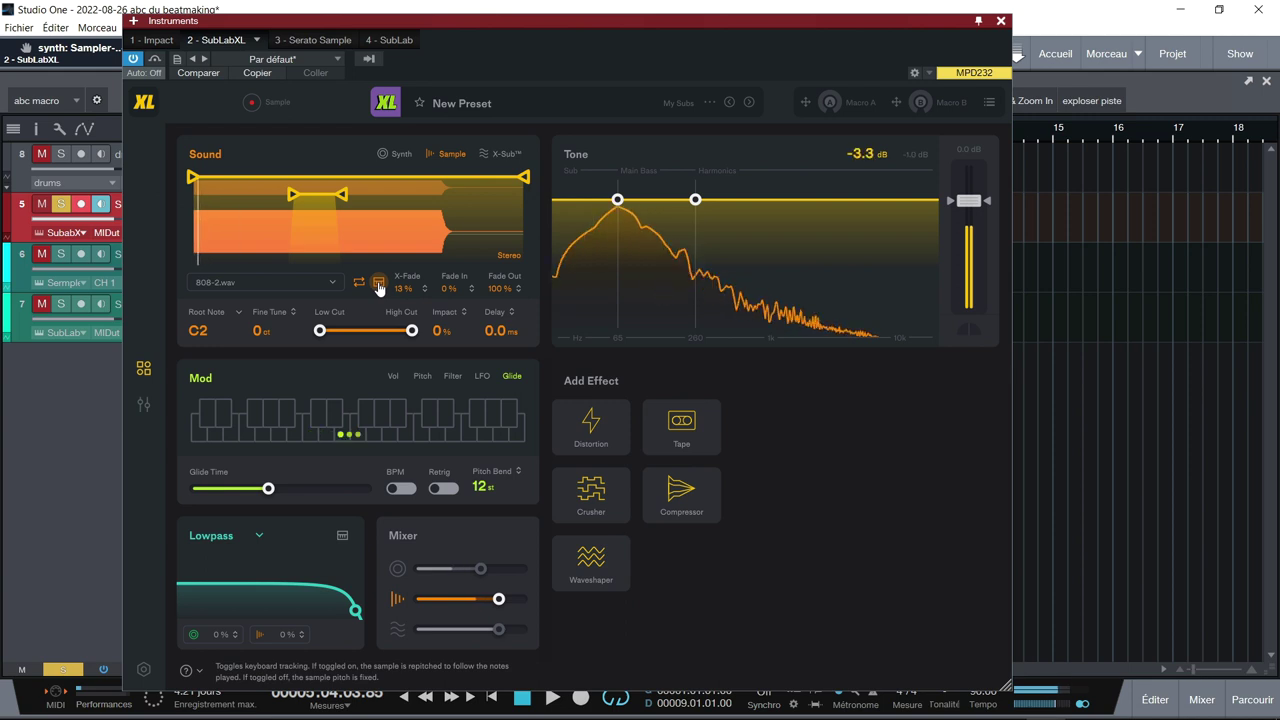
Turn the synth layer back on with a Triangle wave and show the X-Sub layer's settings.
click(397, 568)
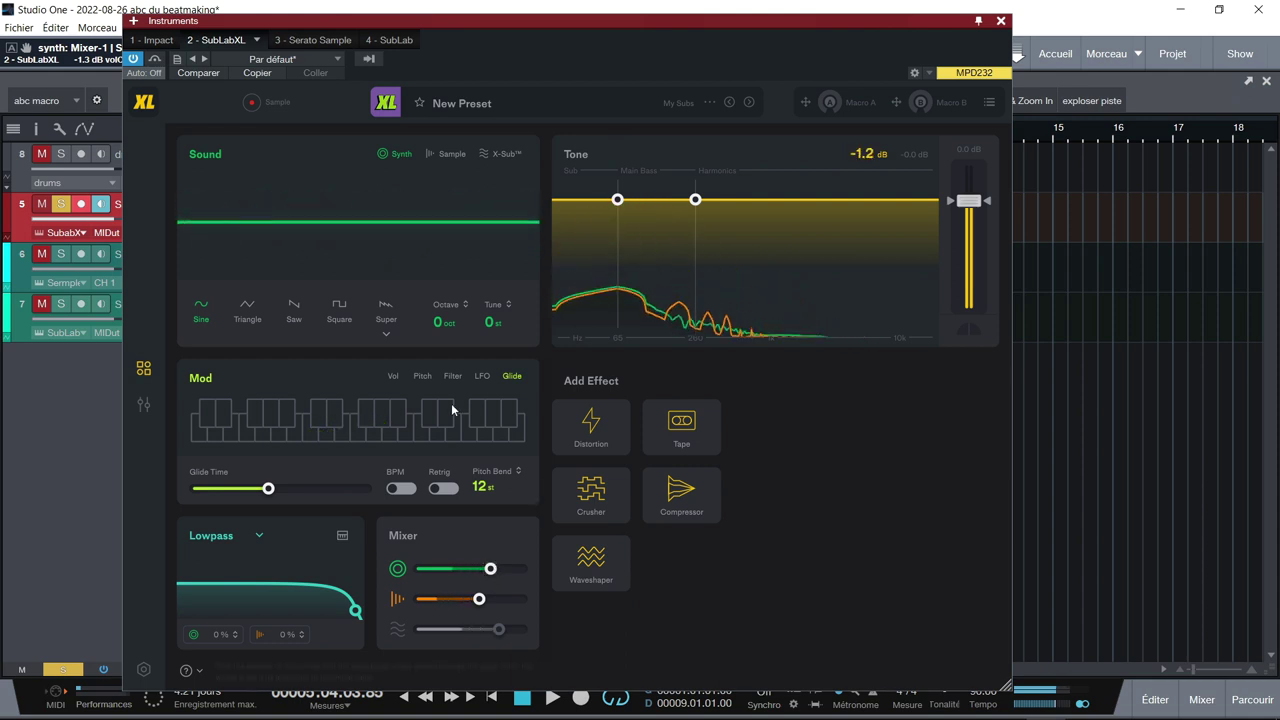
click(250, 318)
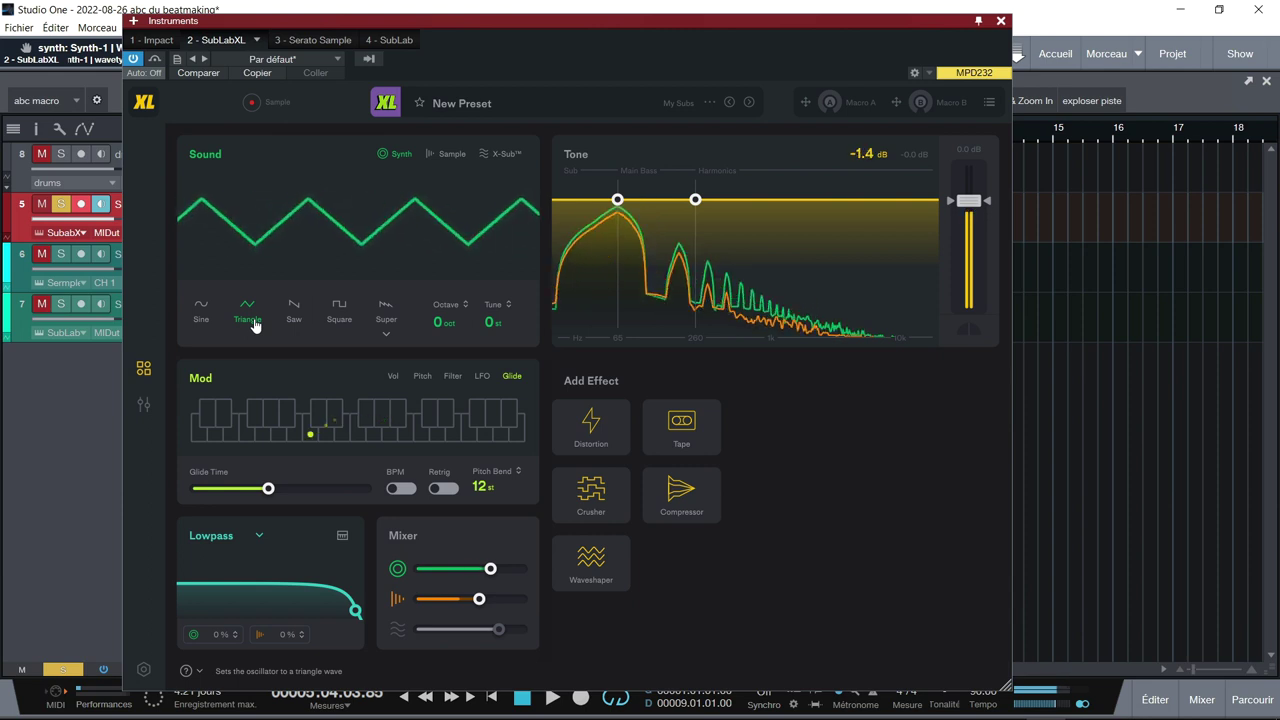
click(500, 154)
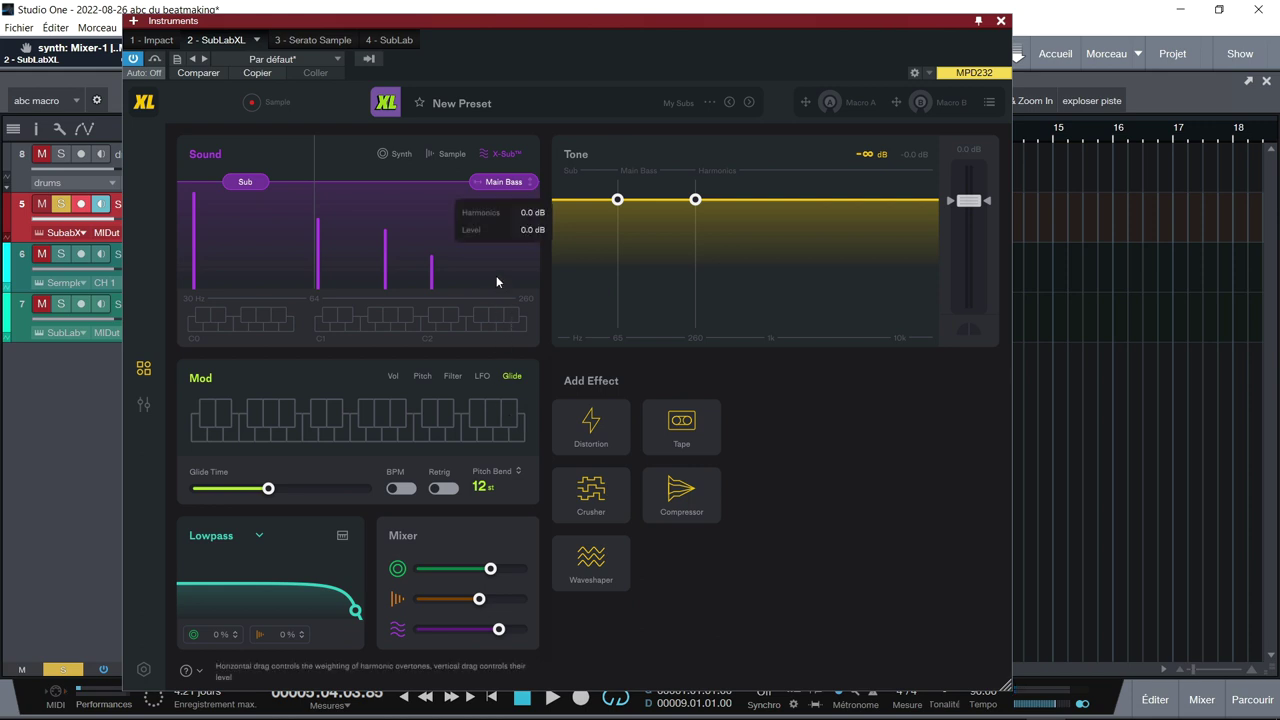
Mute the synth and X-Sub layers in the mixer and lower the High Cut of the 808-2 sample.
click(437, 160)
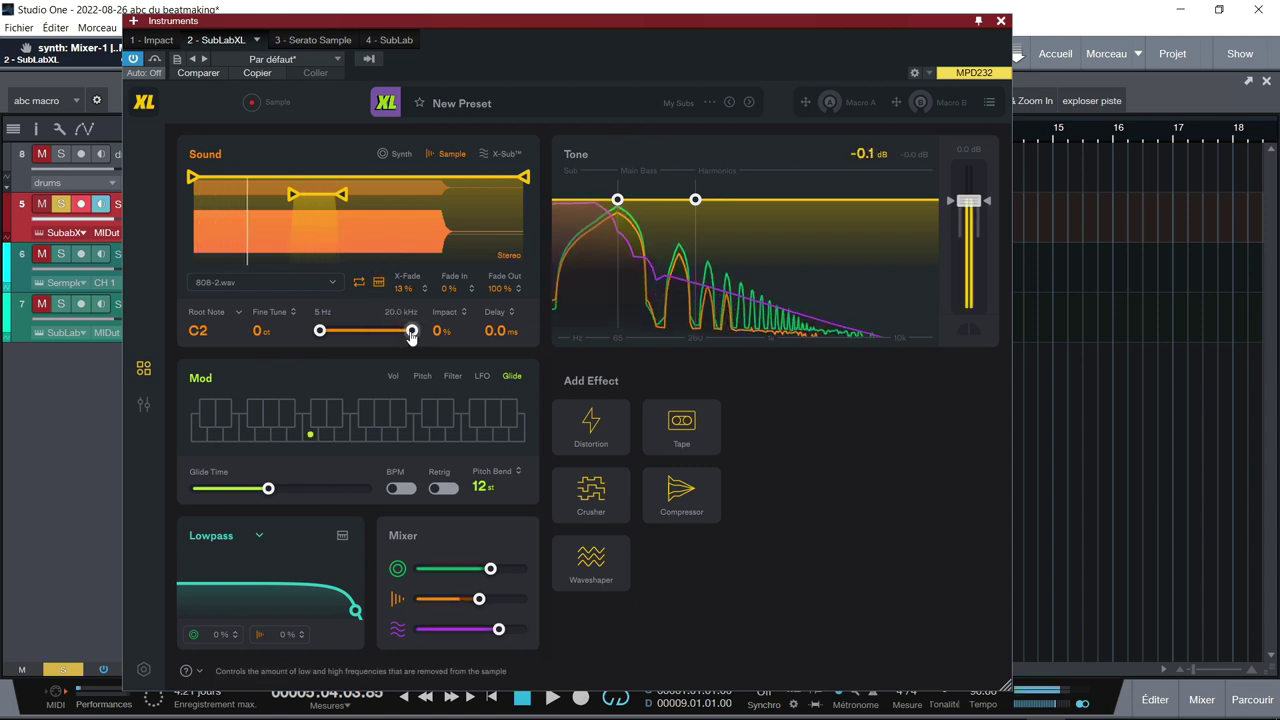
click(397, 578)
click(397, 632)
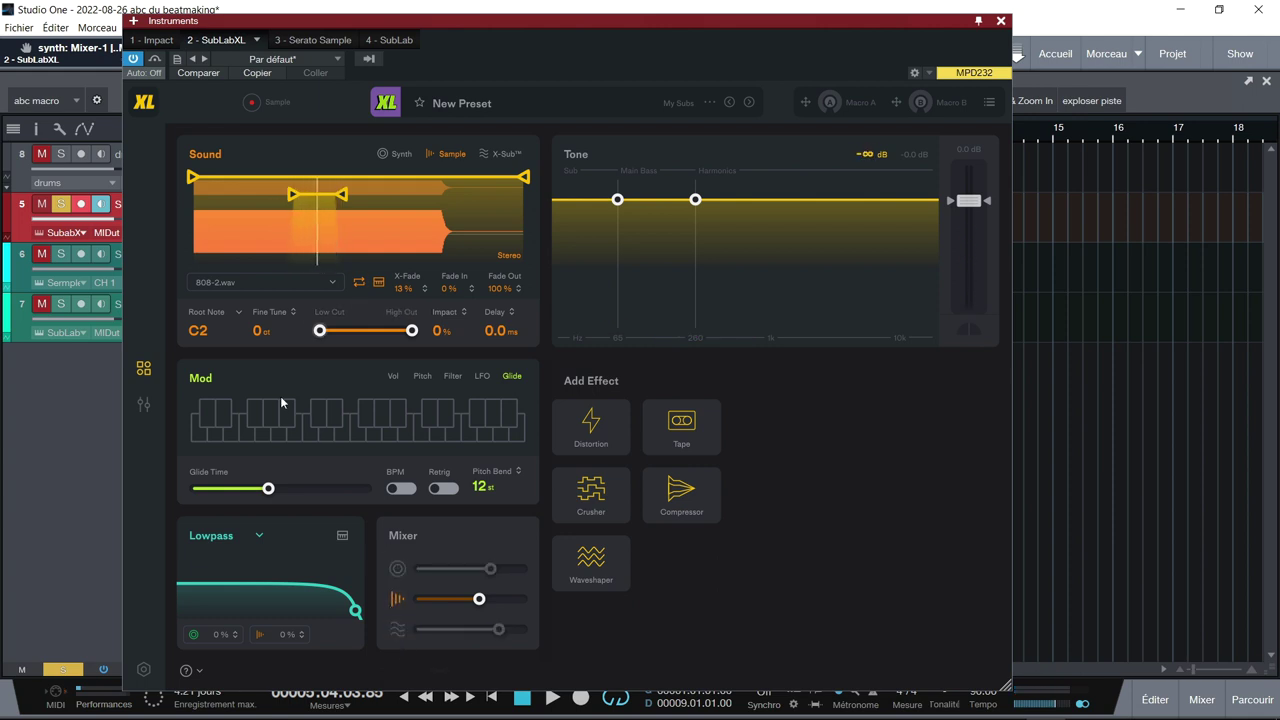
mouse_move(404, 341)
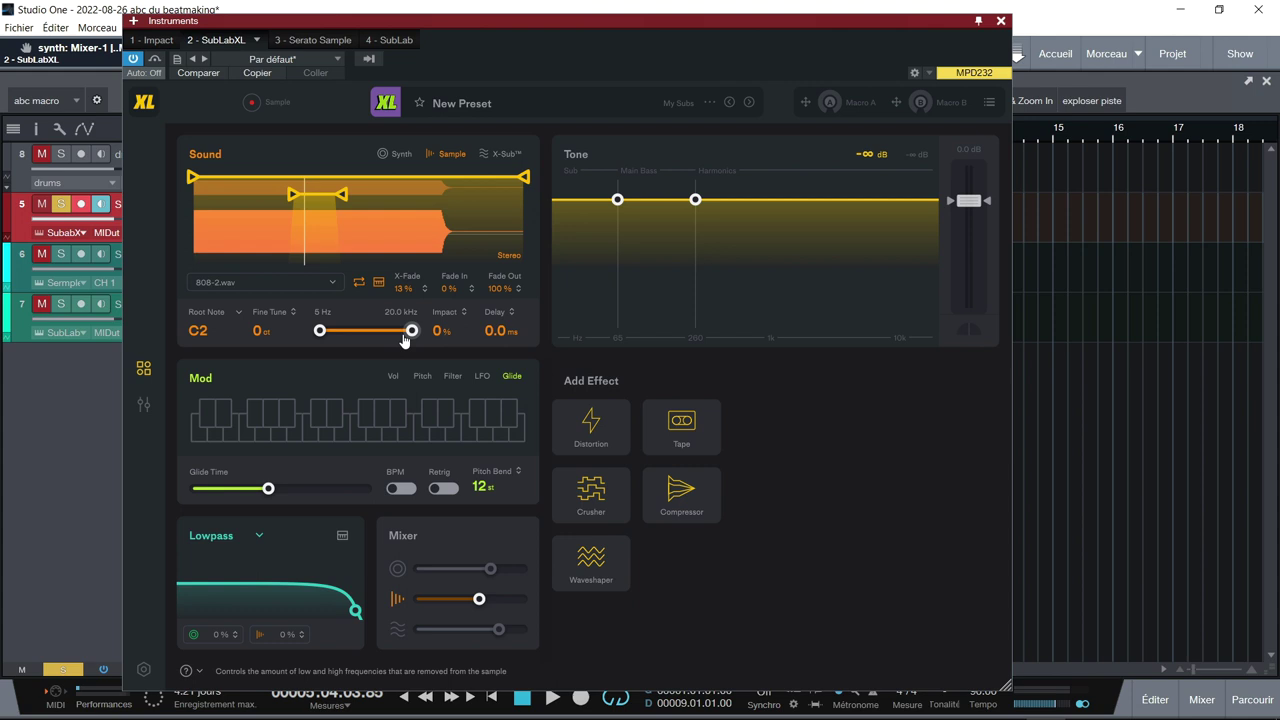
drag(404, 341, 376, 347)
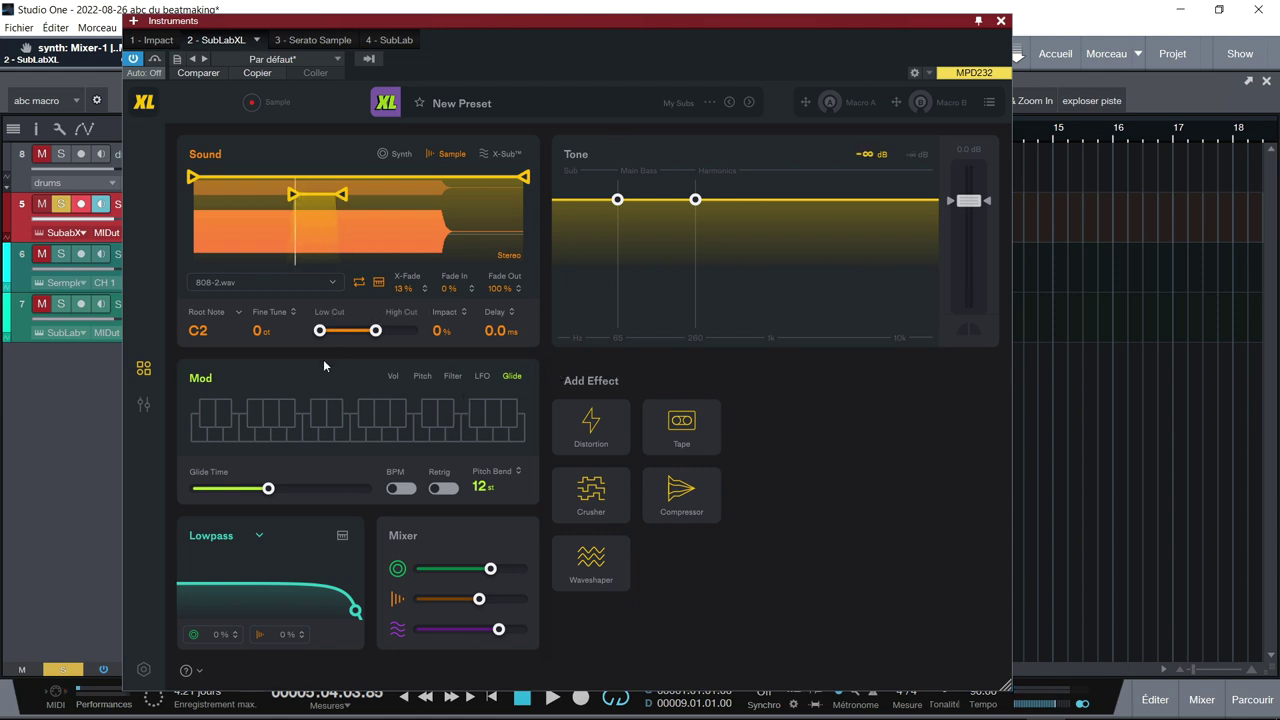
Return to the X-Sub settings and set the volume envelope's release to about 1.1 s.
click(492, 154)
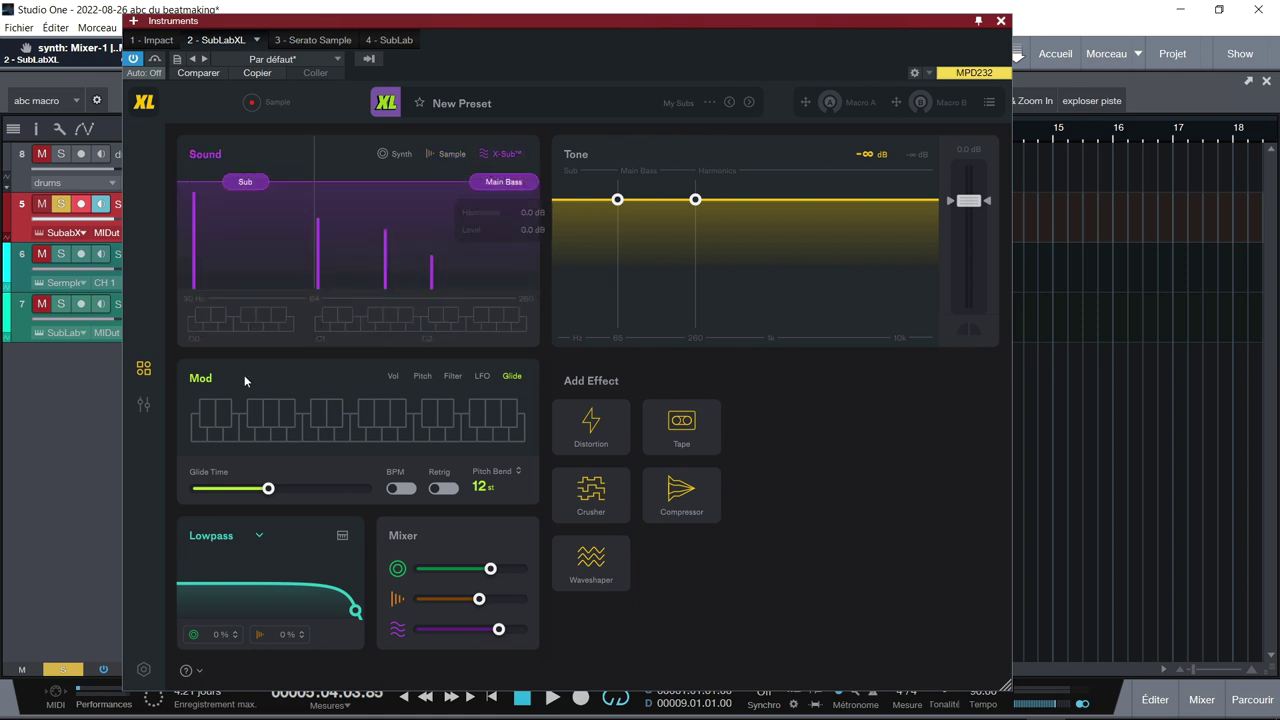
click(392, 377)
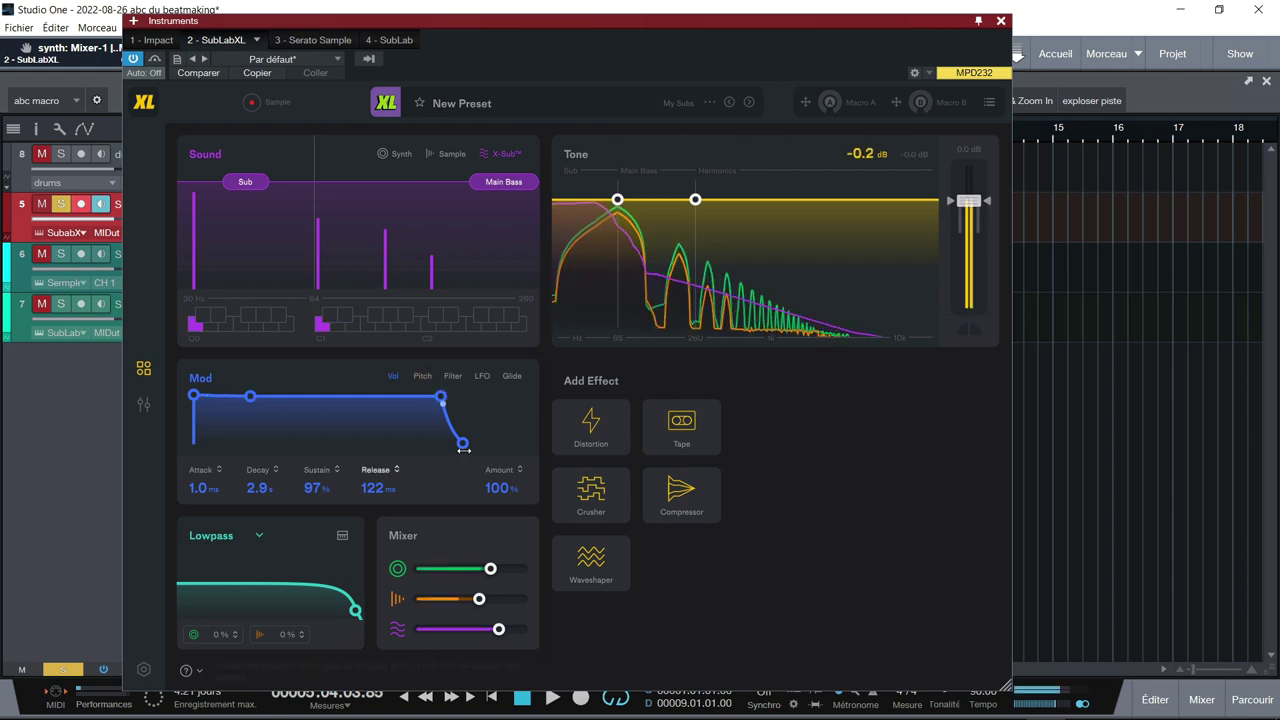
drag(462, 443, 482, 447)
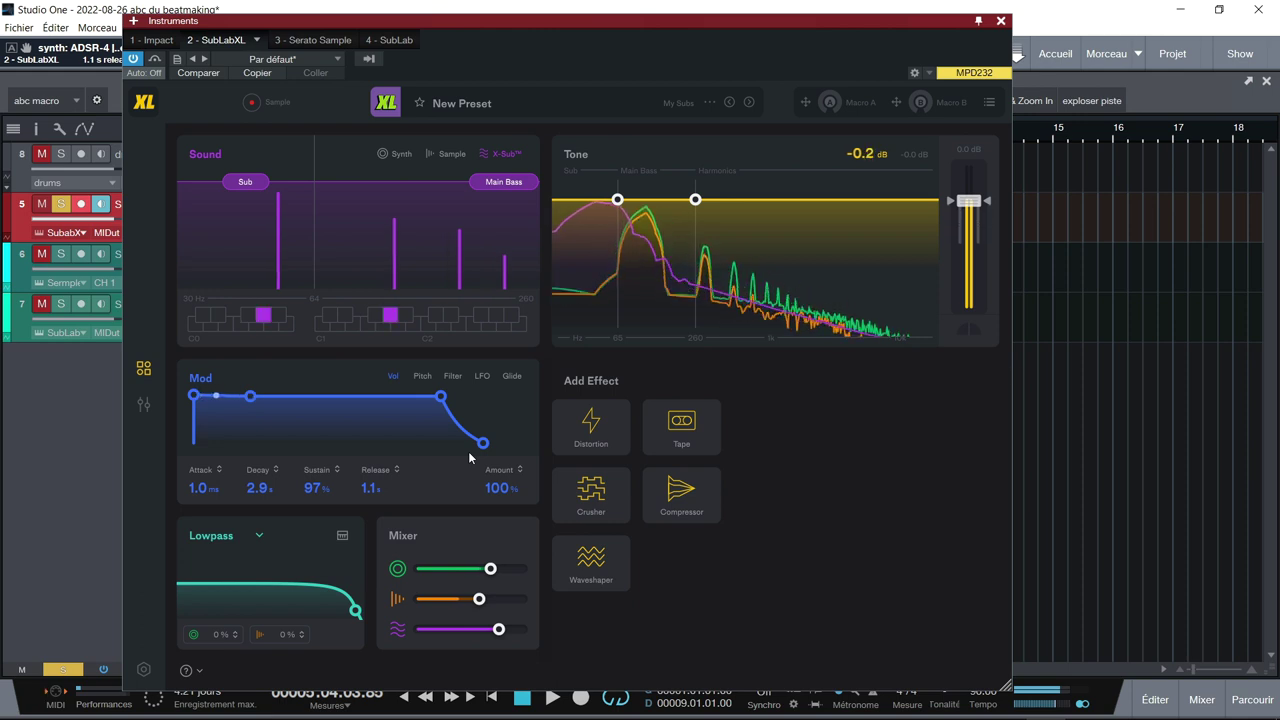
With the Filter envelope shown, turn on keyboard tracking for the lowpass filter and lower its cutoff to about 3.1 kHz.
click(422, 376)
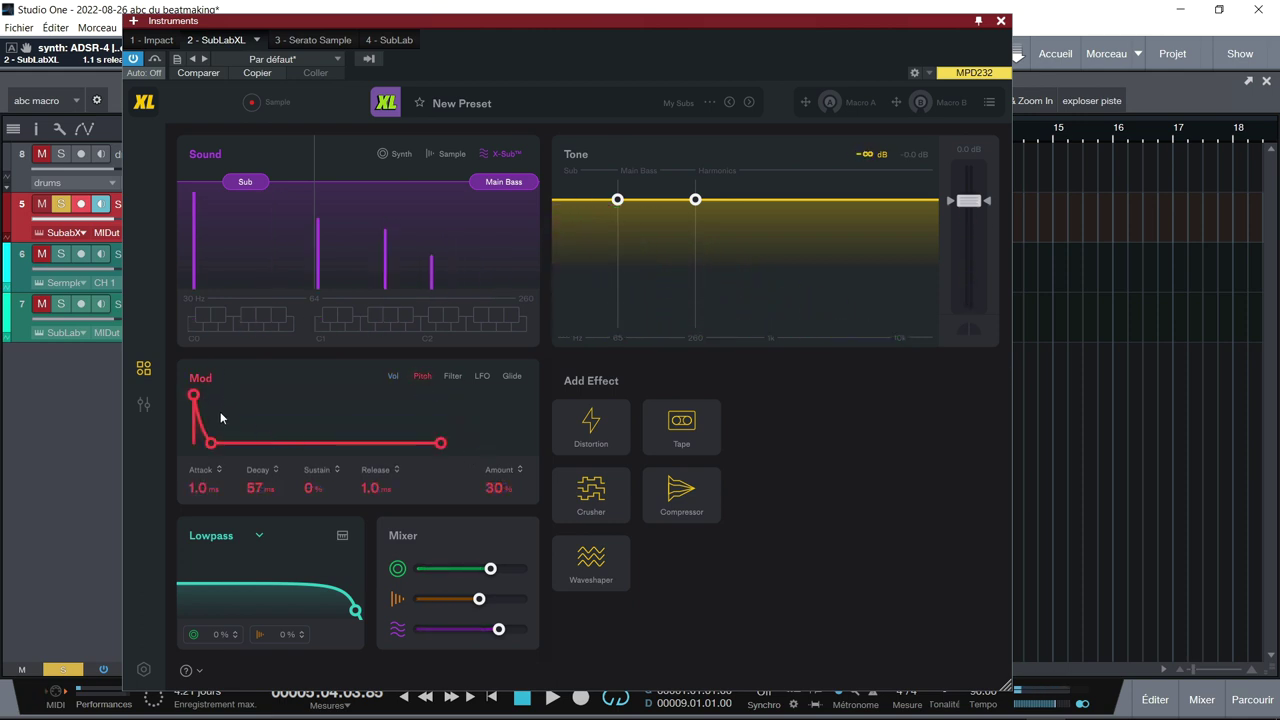
click(454, 378)
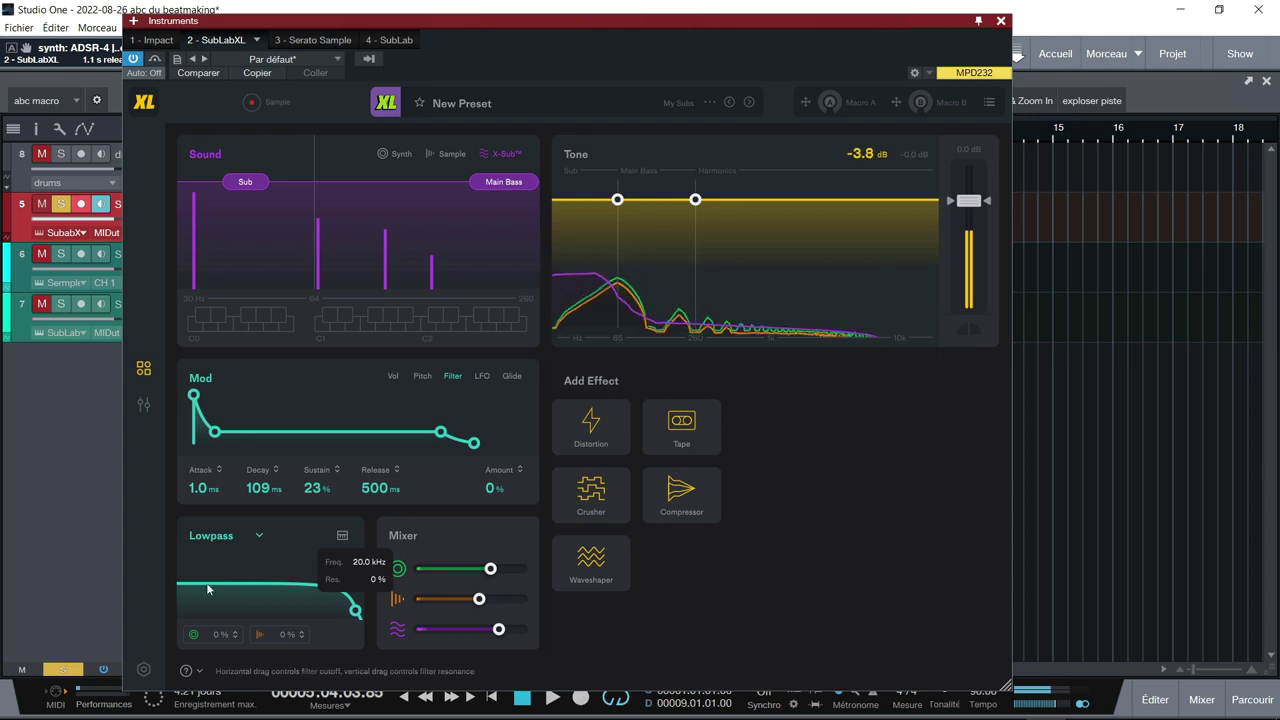
click(258, 539)
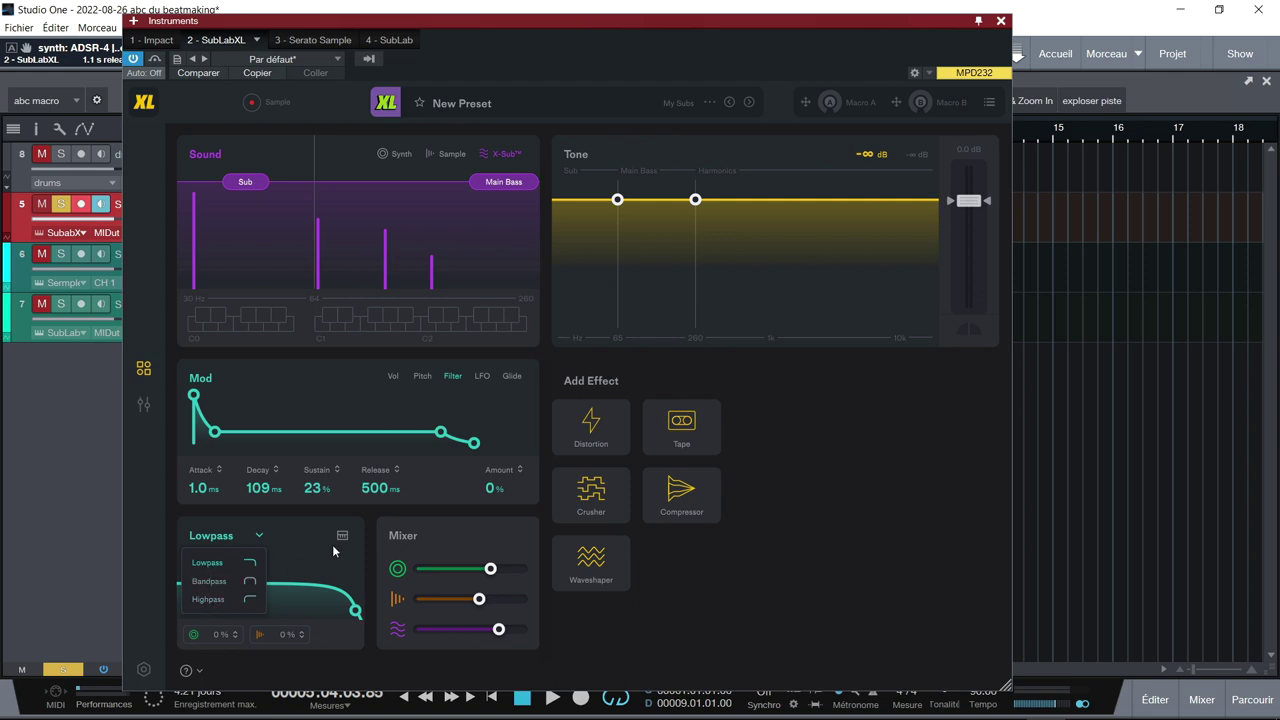
click(296, 532)
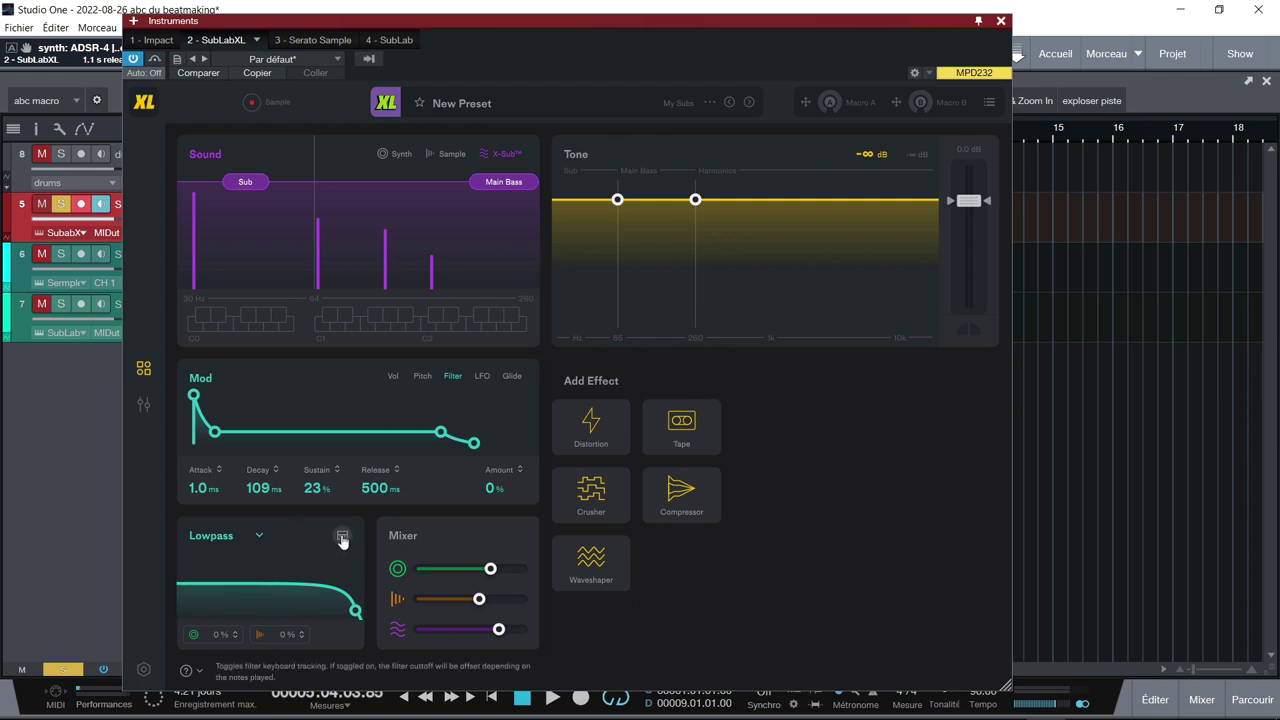
mouse_move(355, 611)
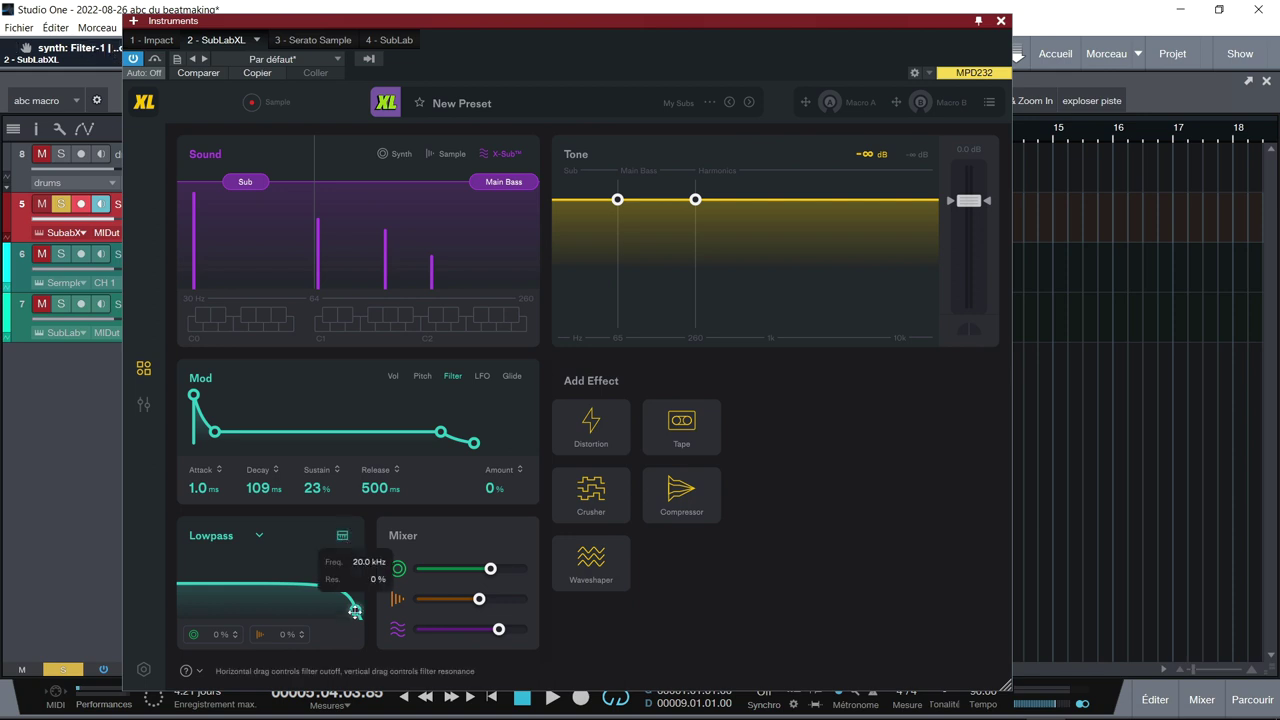
drag(355, 611, 282, 610)
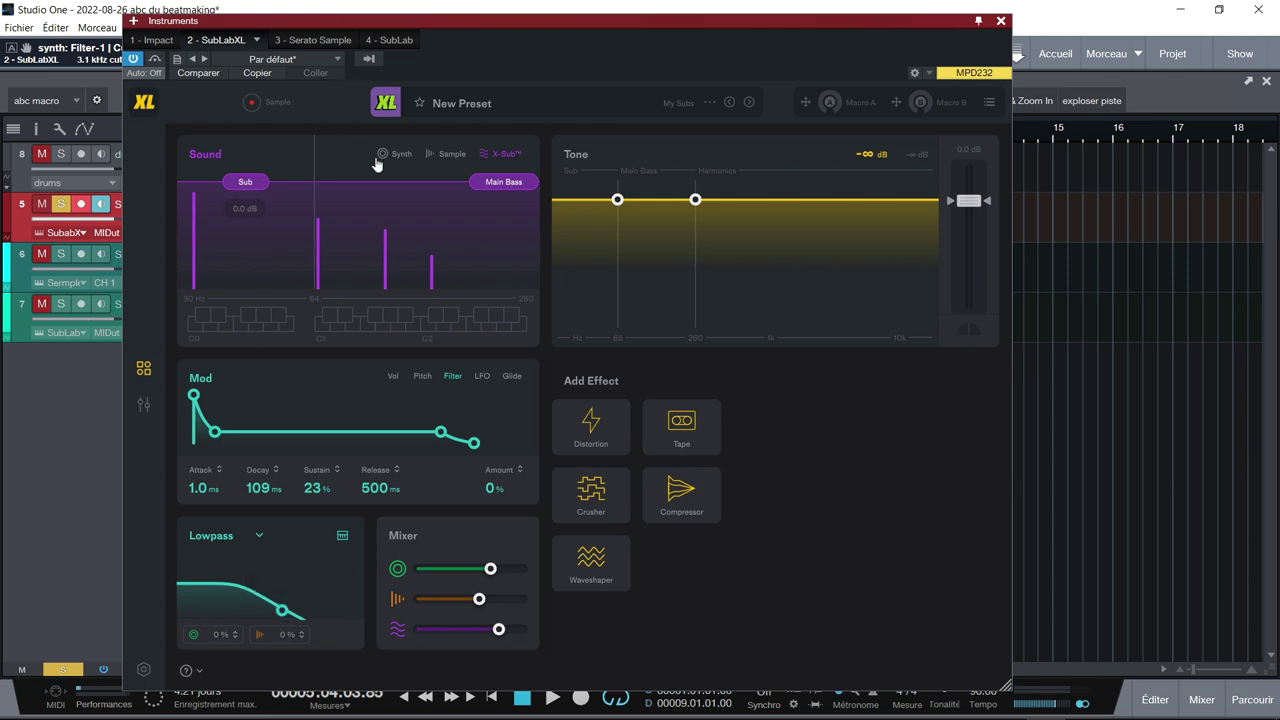
Show the Sample layer, set the lowpass filter's synth and sampler amounts to 100 %, and raise its resonance to about 51 %.
click(397, 156)
click(443, 157)
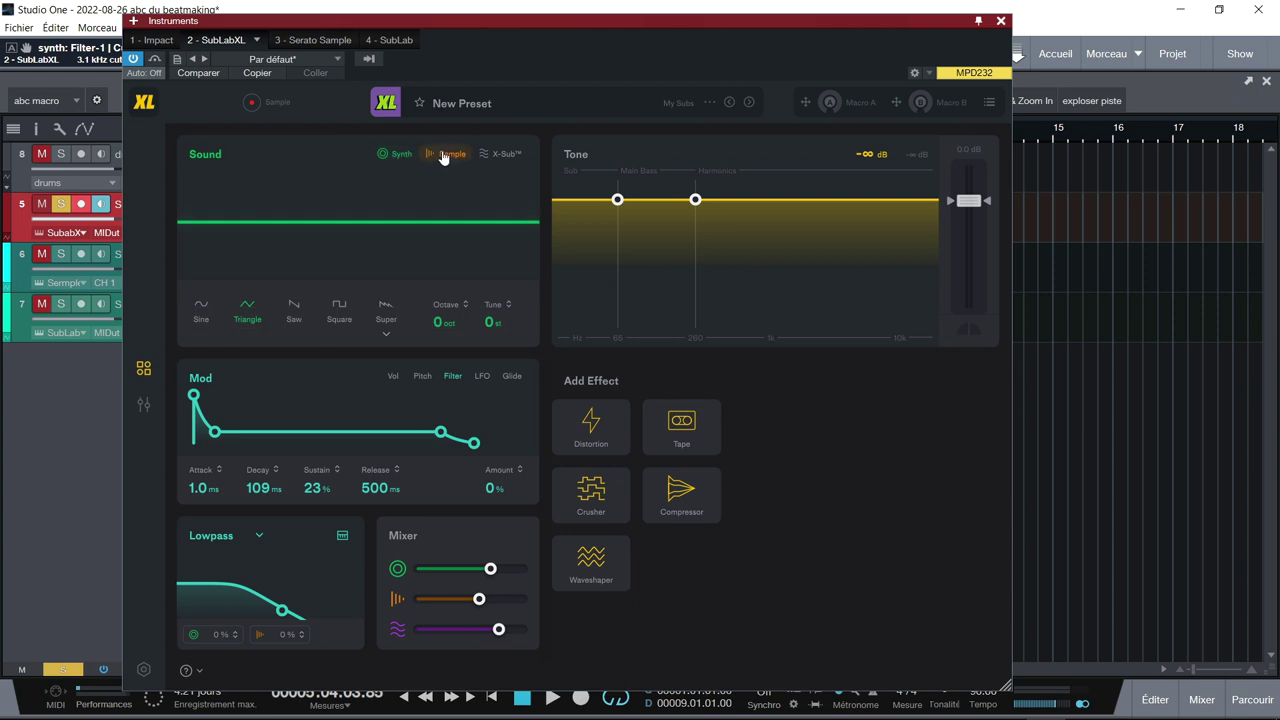
drag(215, 634, 195, 484)
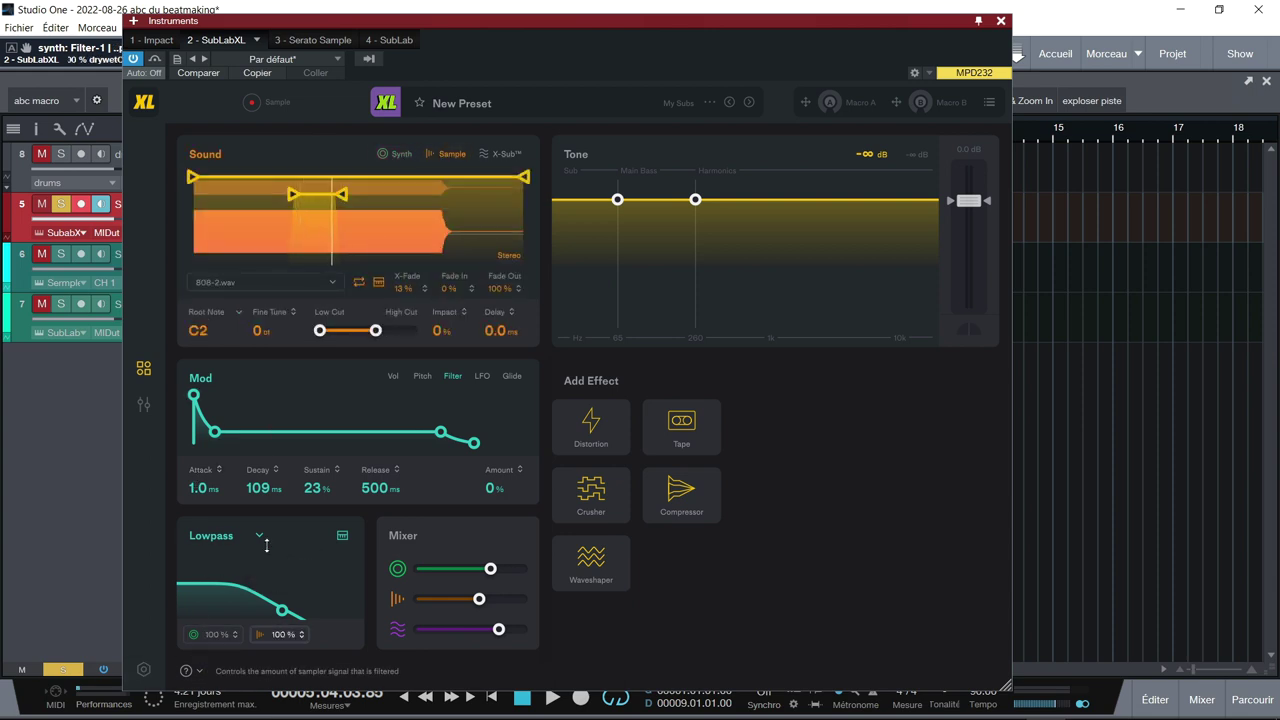
drag(287, 634, 282, 513)
drag(282, 610, 282, 582)
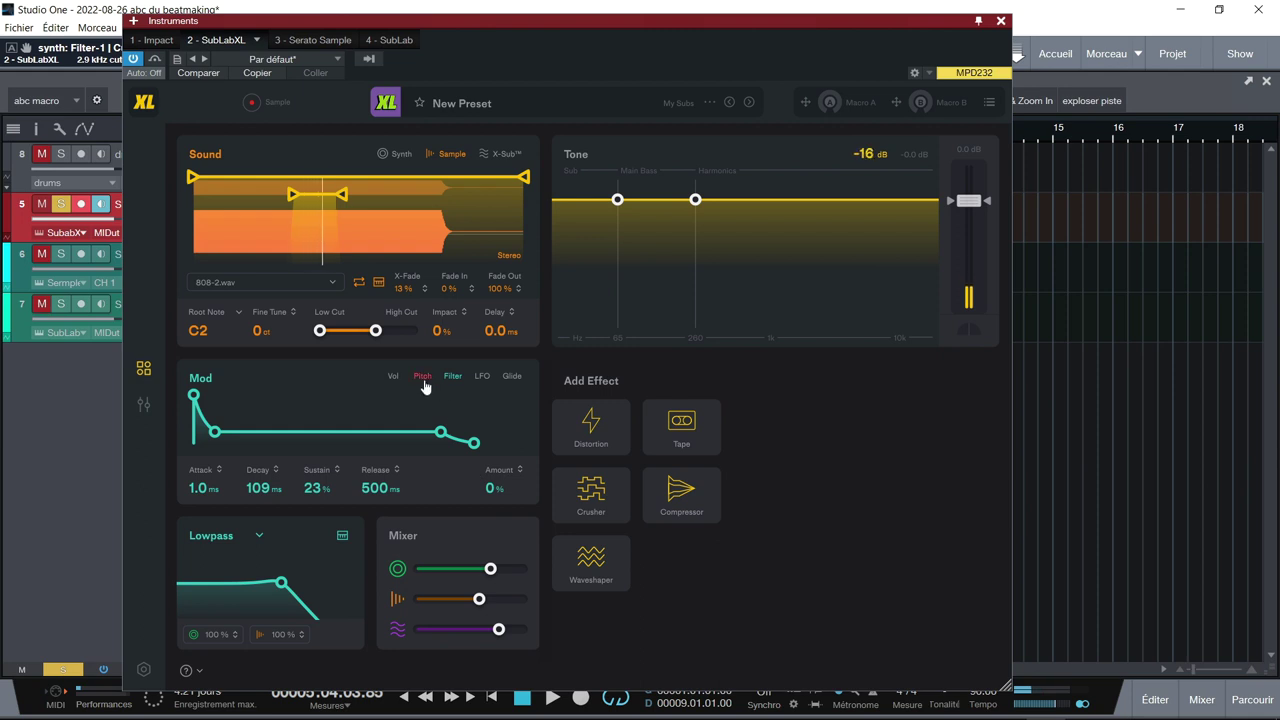
Show the Glide settings, turn on BPM sync and set the glide time to 1/16.
click(511, 376)
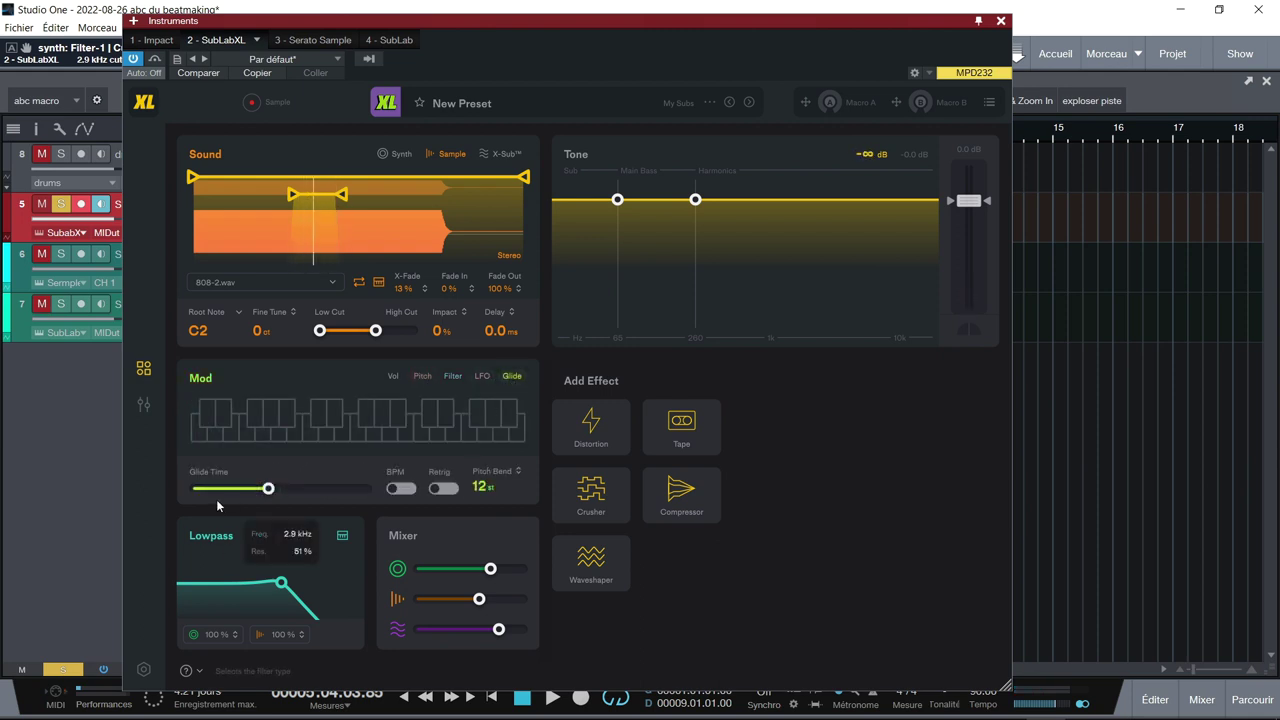
click(401, 488)
drag(196, 490, 268, 492)
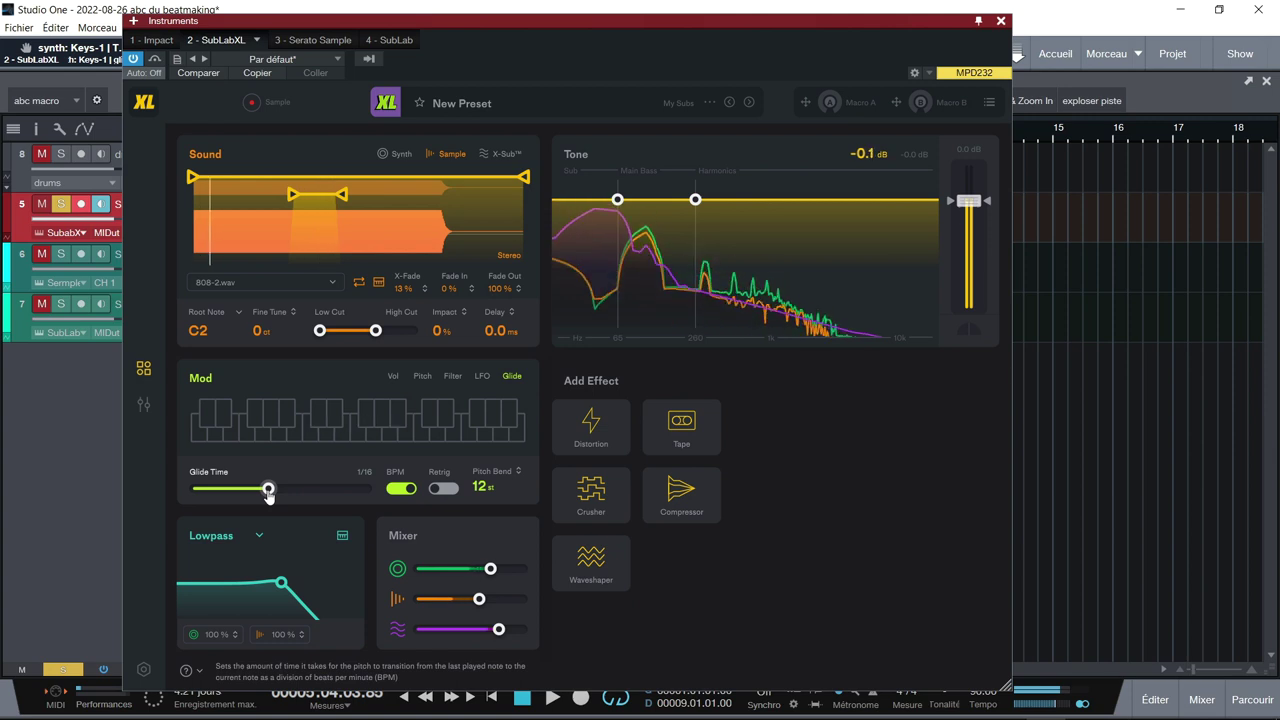
Try the Retrig option for the glide.
click(443, 488)
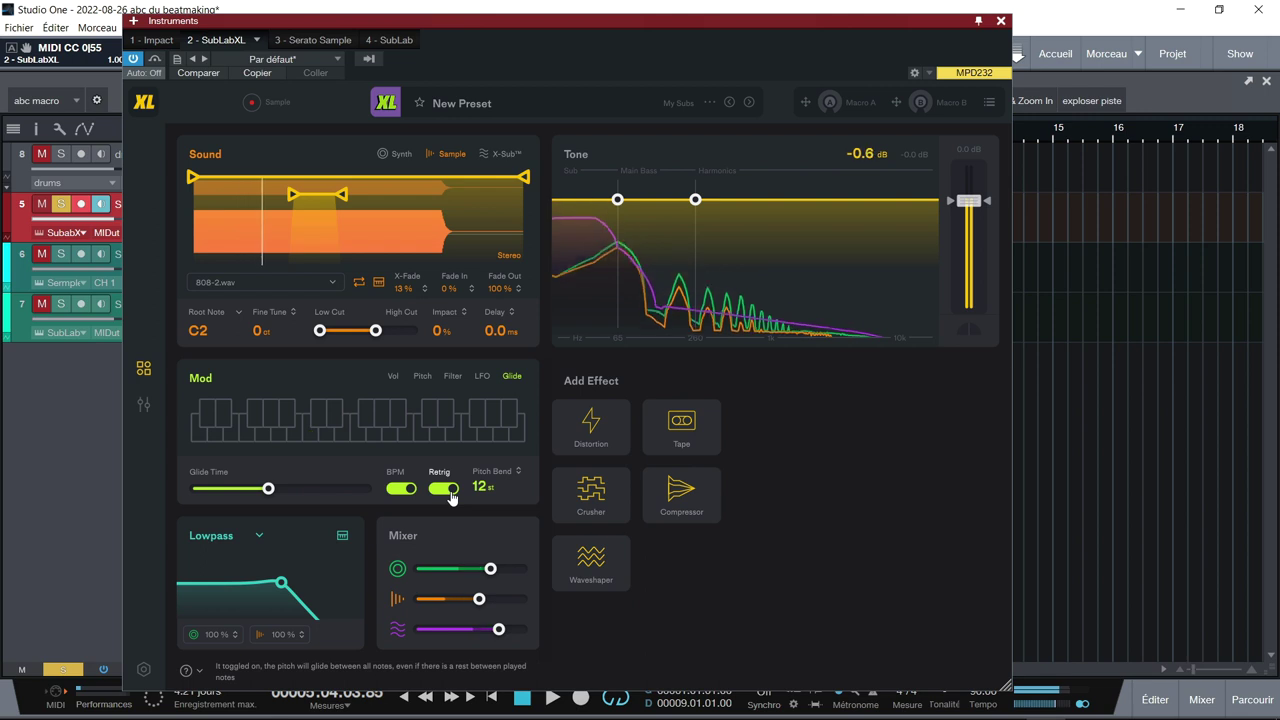
click(436, 490)
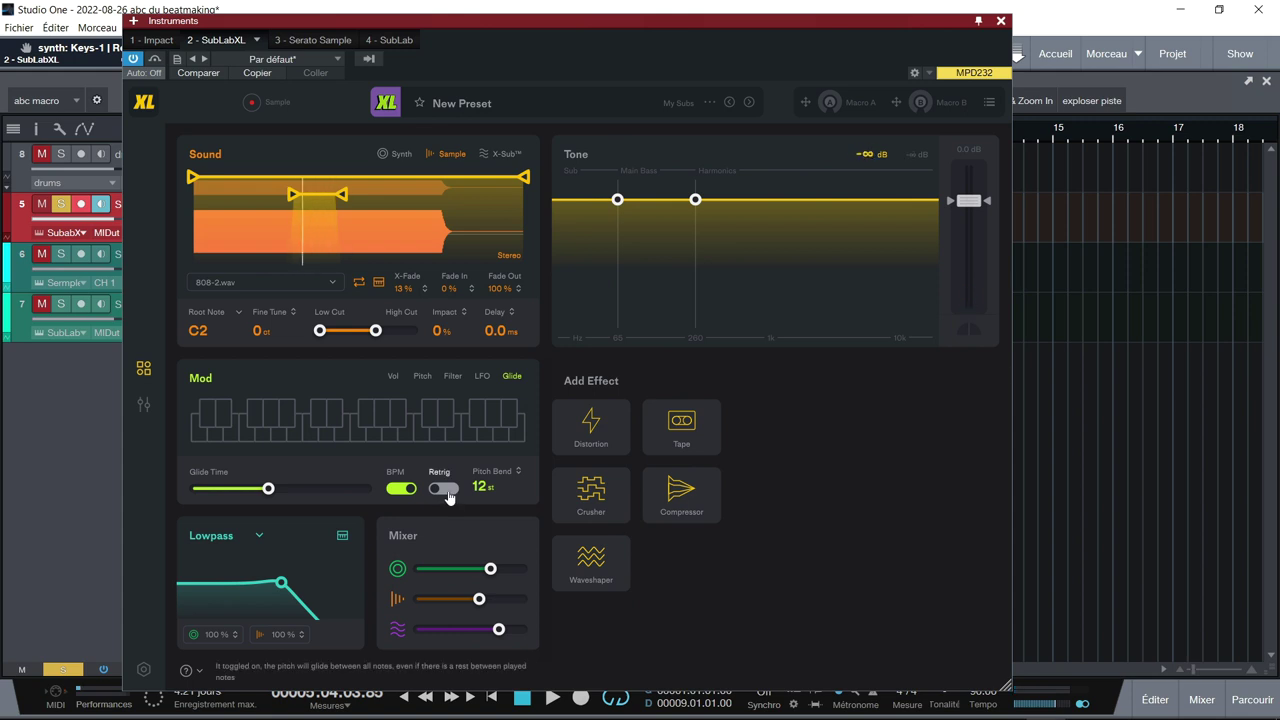
key(space)
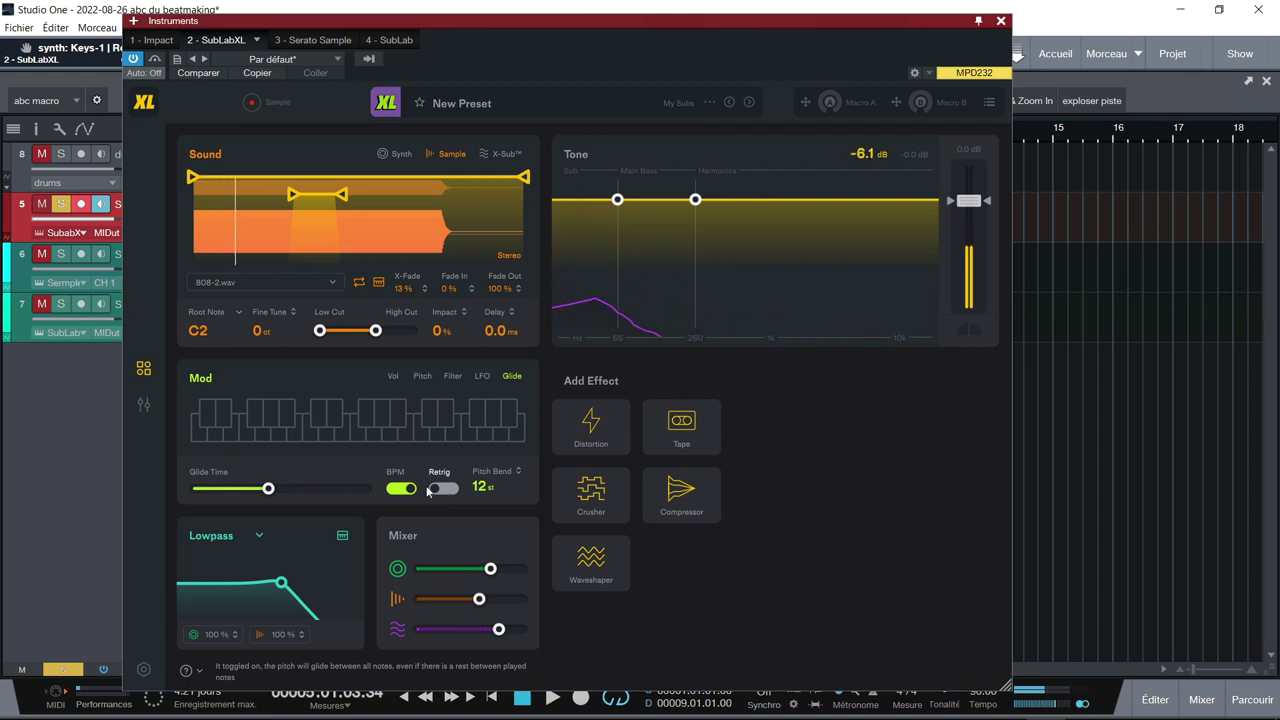
Turn off BPM sync for the glide and set the glide time to 30 ms.
mouse_move(268, 491)
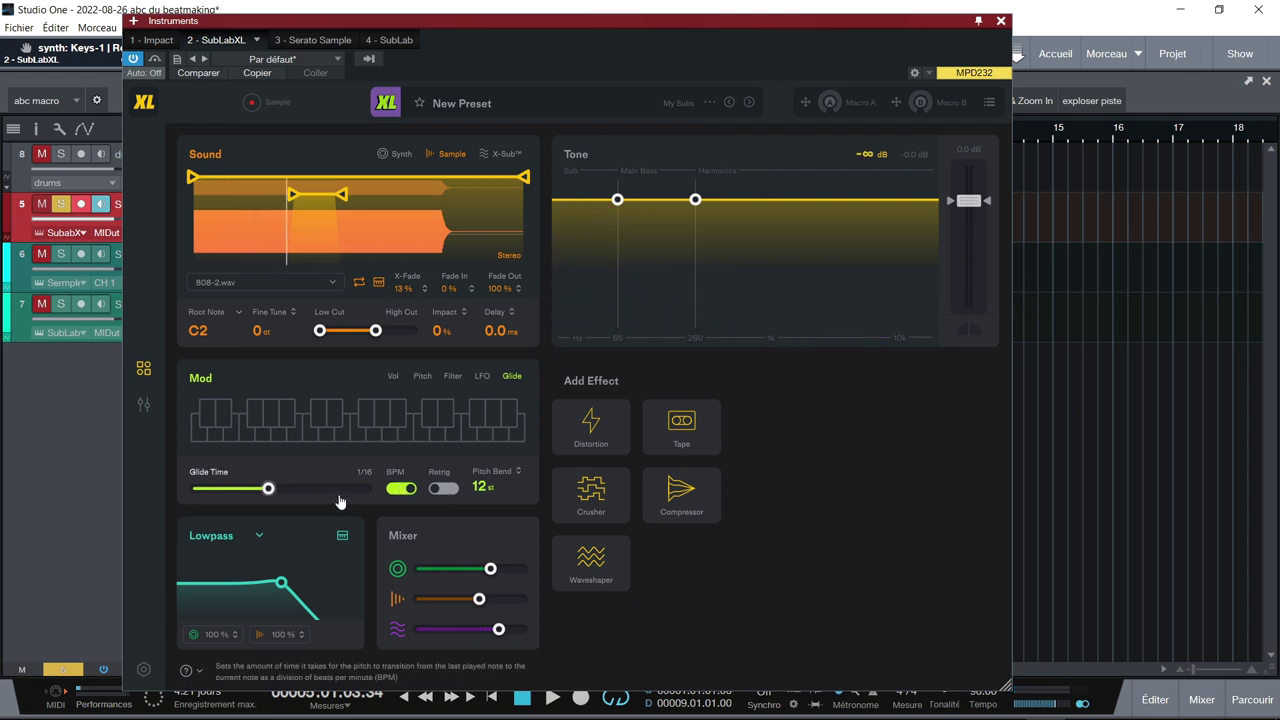
click(404, 490)
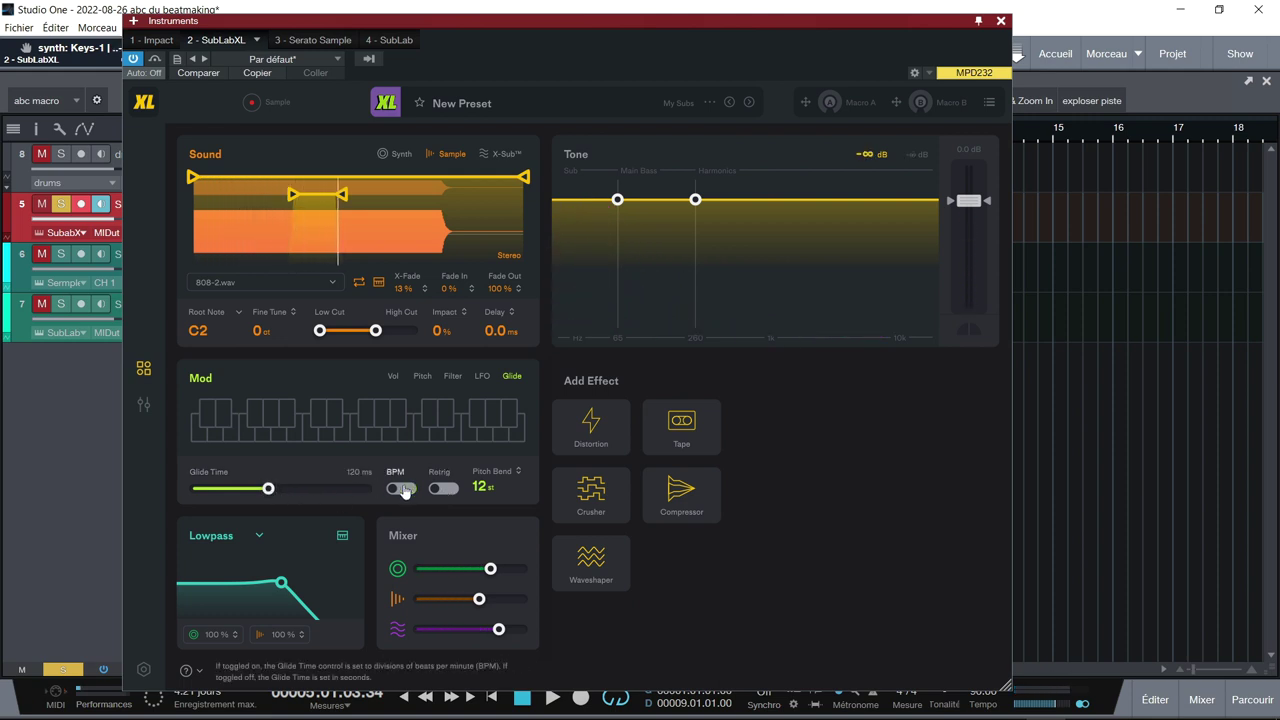
drag(268, 489, 242, 501)
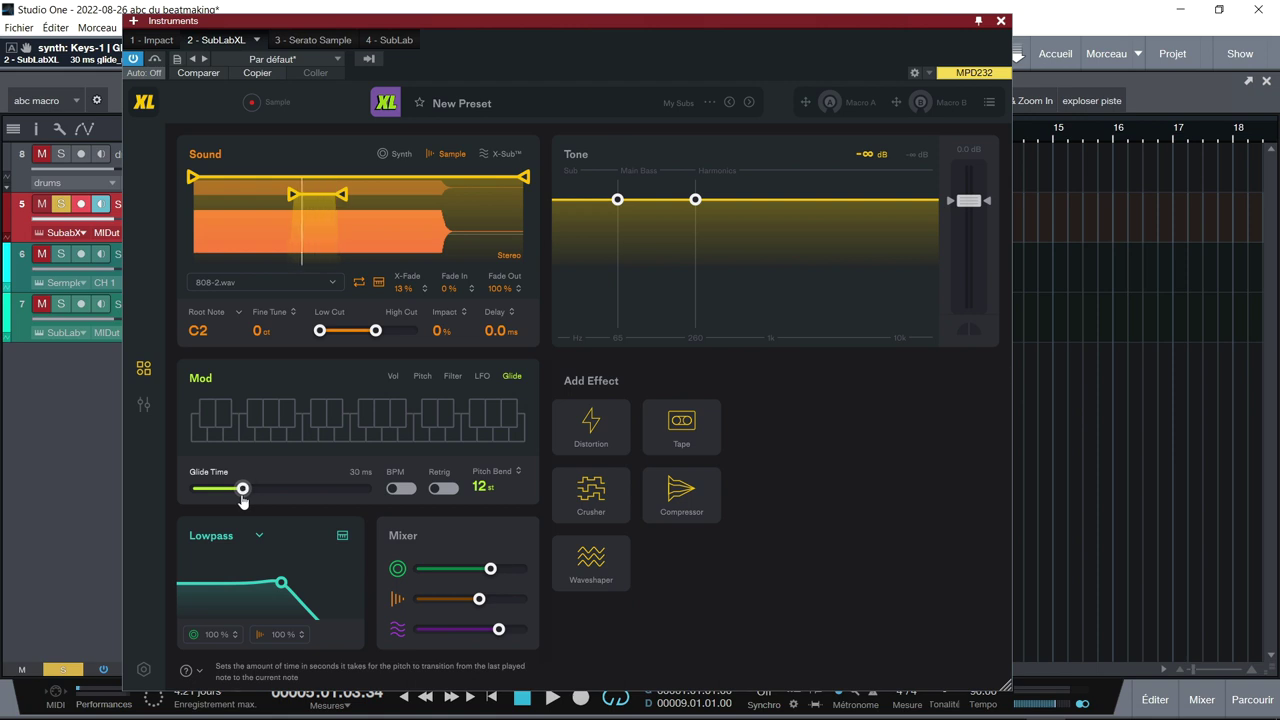
Play the project, solo track 6 alongside the SubLab XL track, and stop playback.
key(space)
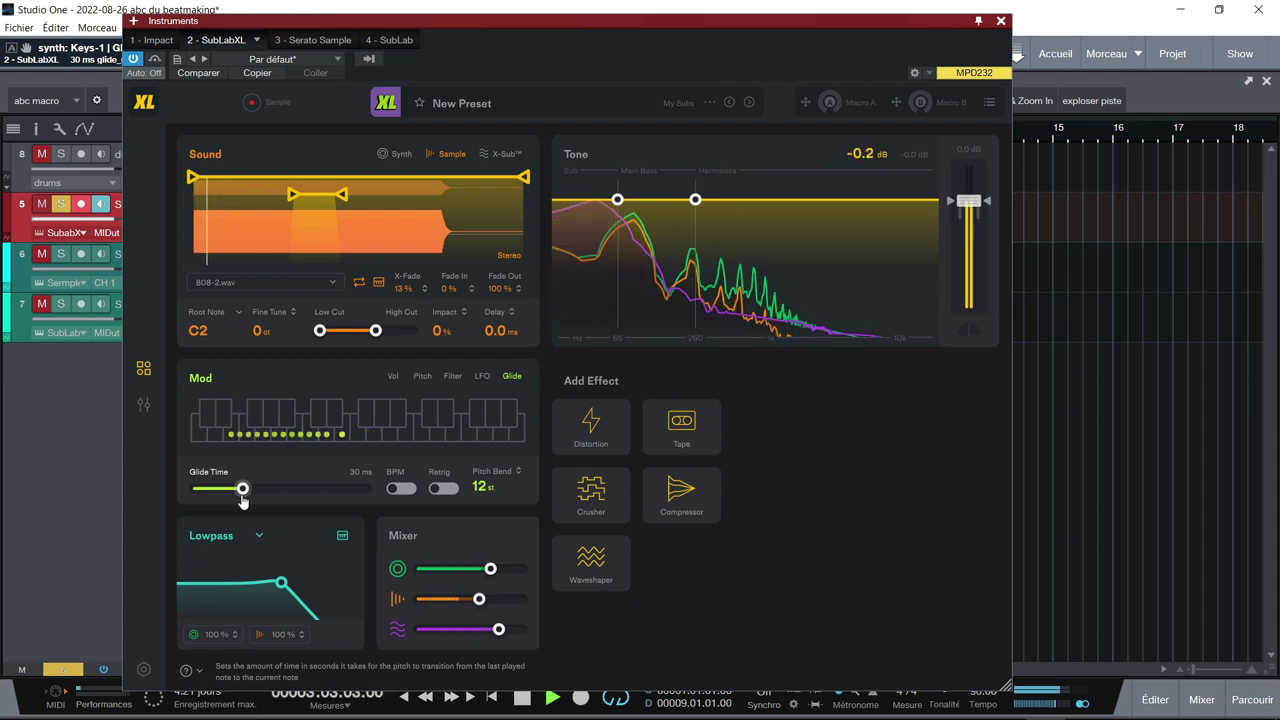
click(58, 256)
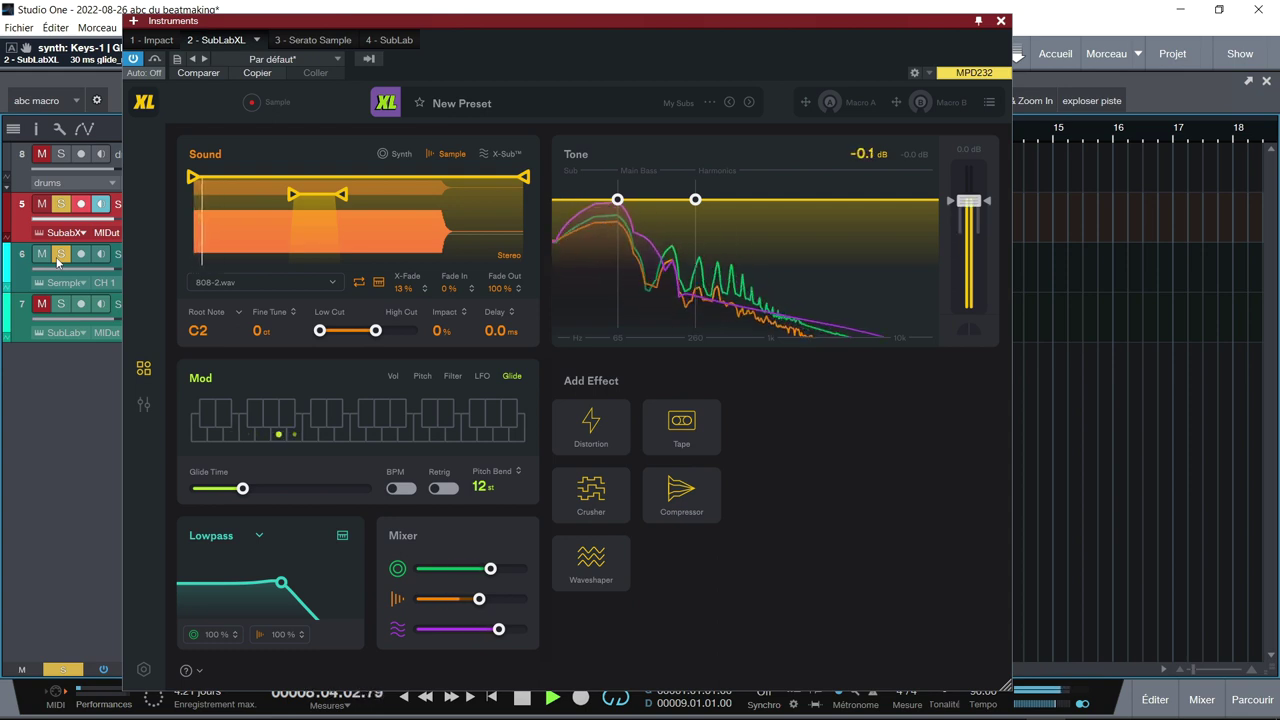
key(space)
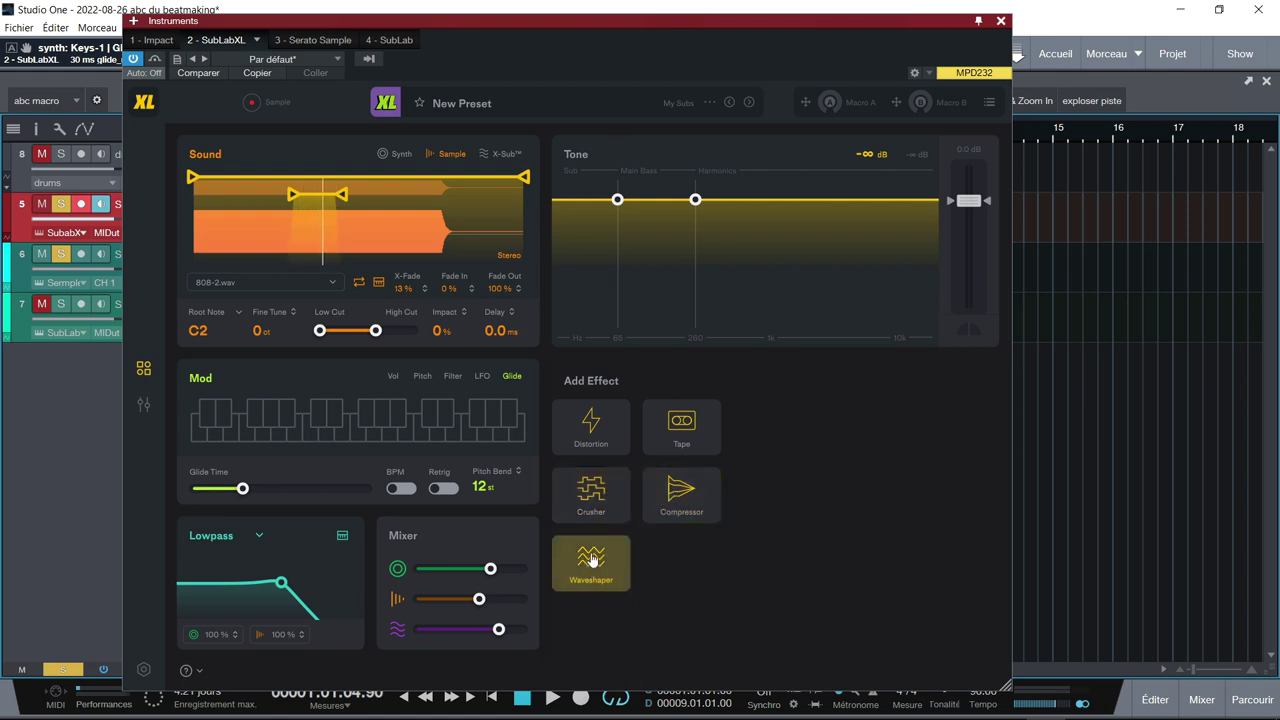
Add a Distortion effect to the bass and set its type to Overdrive.
click(597, 436)
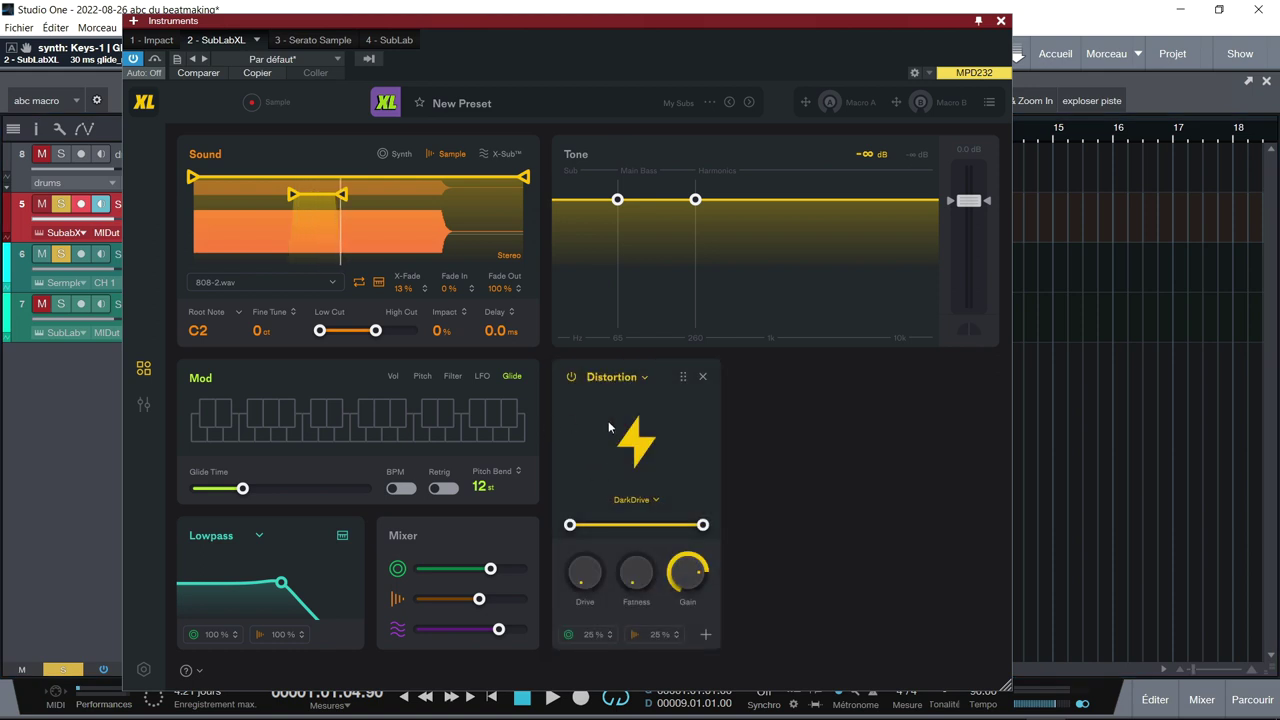
click(634, 499)
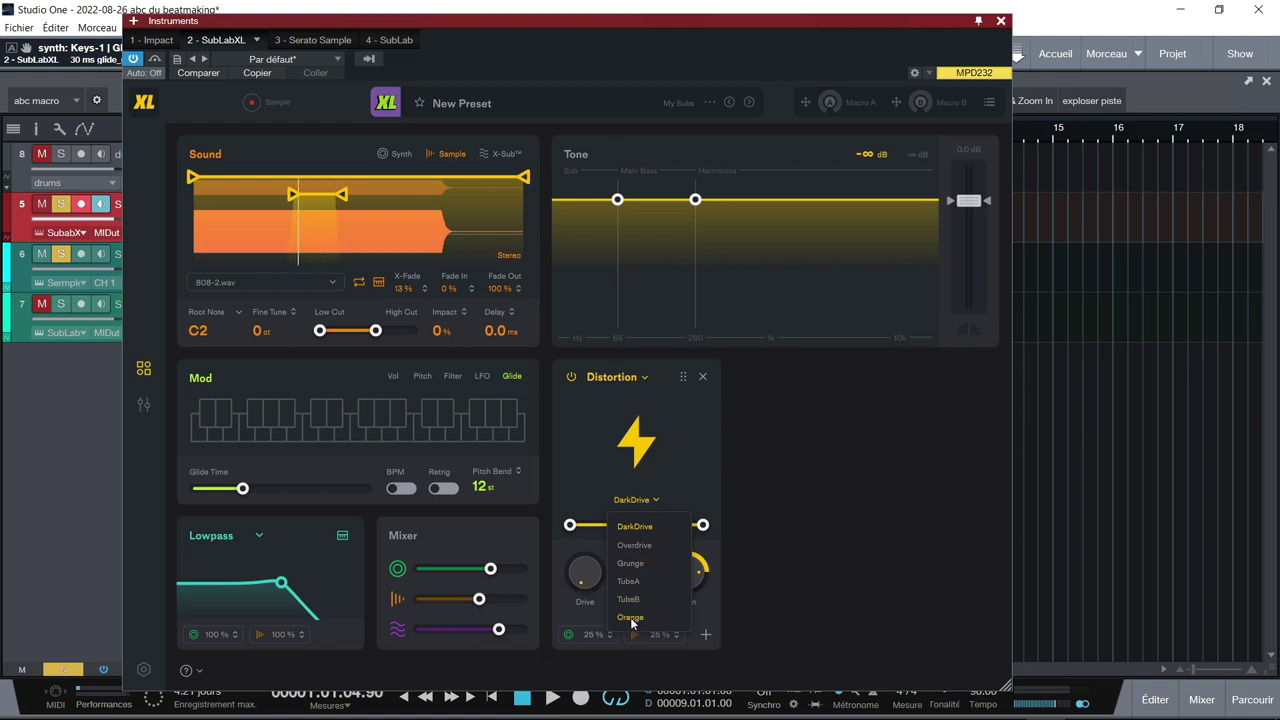
click(633, 546)
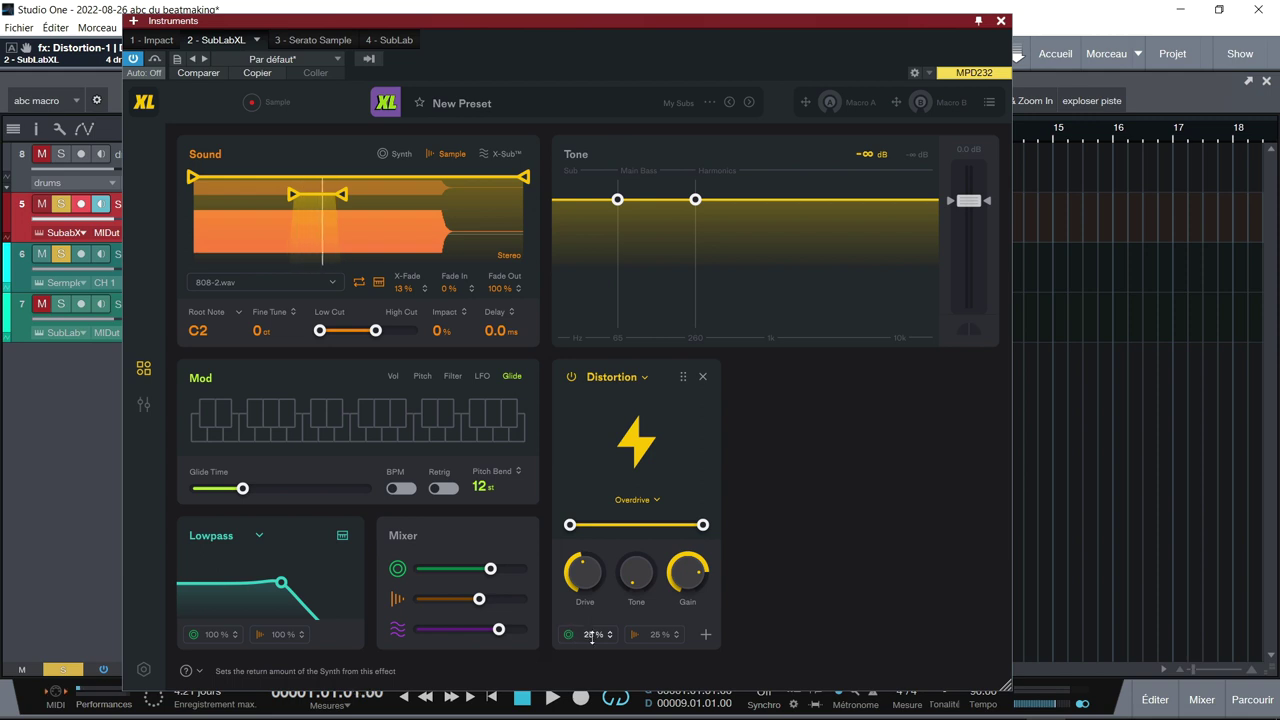
During playback, set the Distortion's synth amount to 87 % and sampler amount to 44 %, and lower its High Cut to about 1.1 kHz.
key(space)
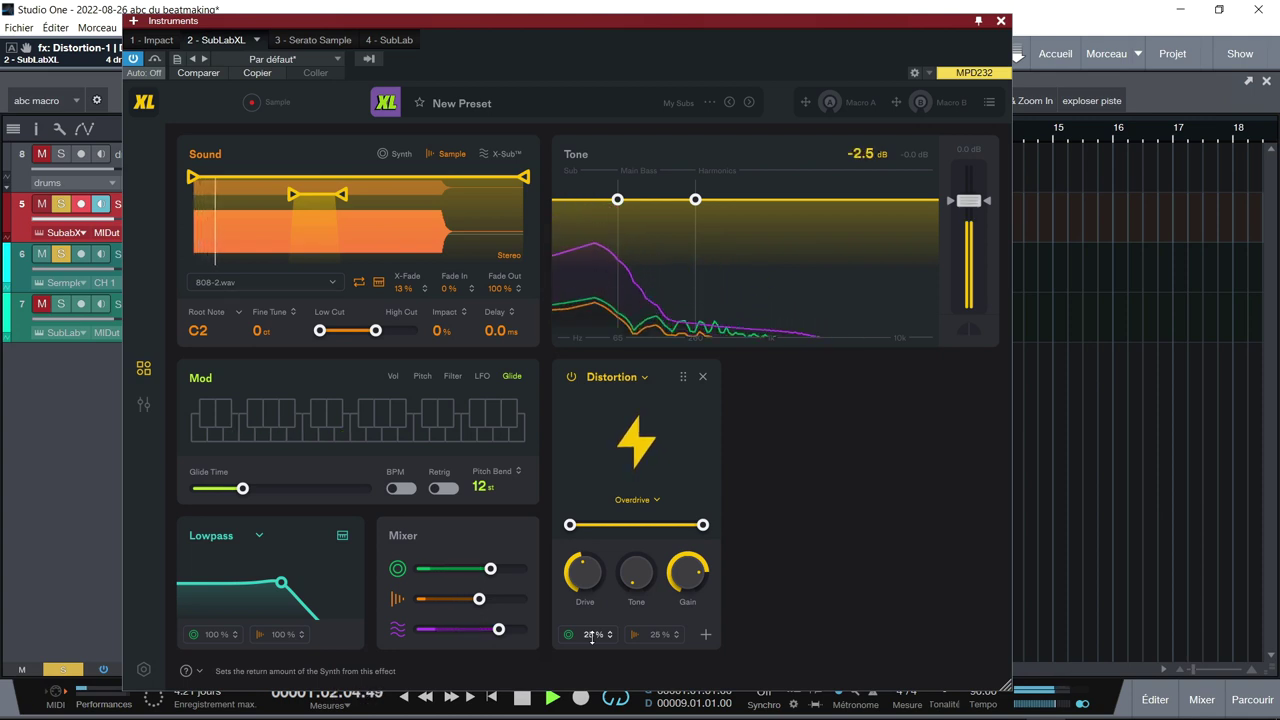
drag(597, 617, 594, 597)
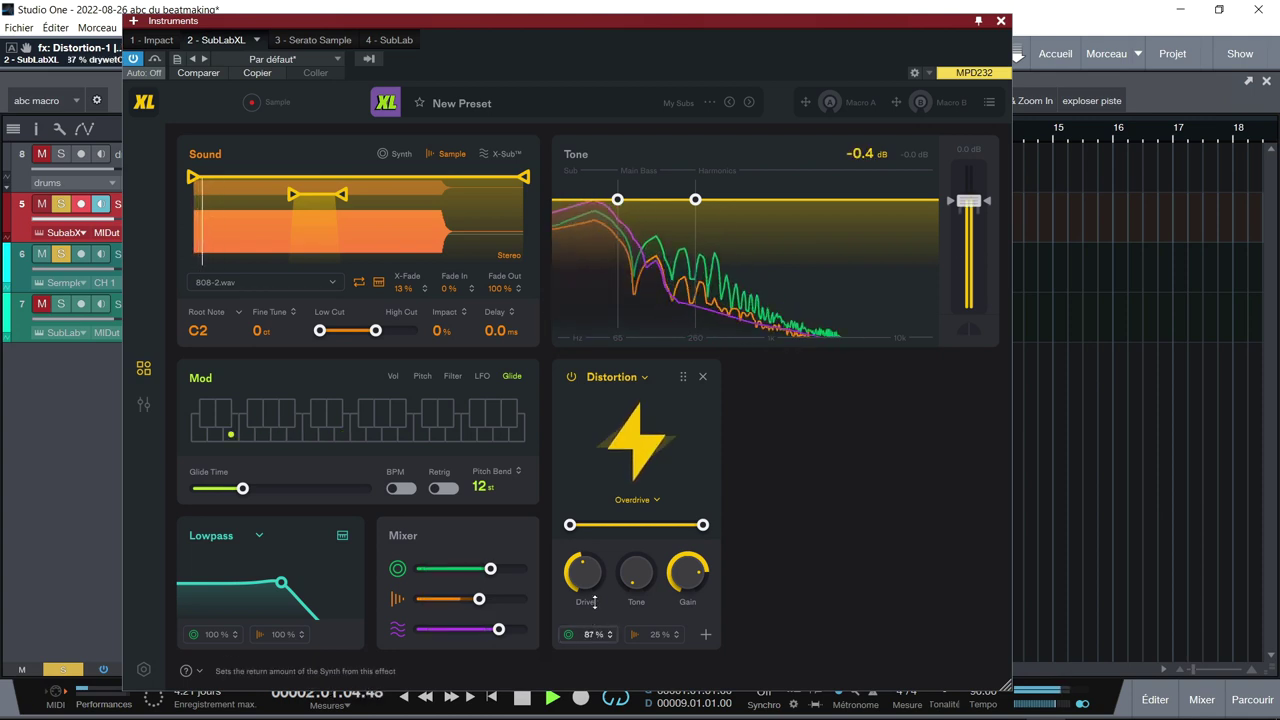
drag(594, 597, 653, 625)
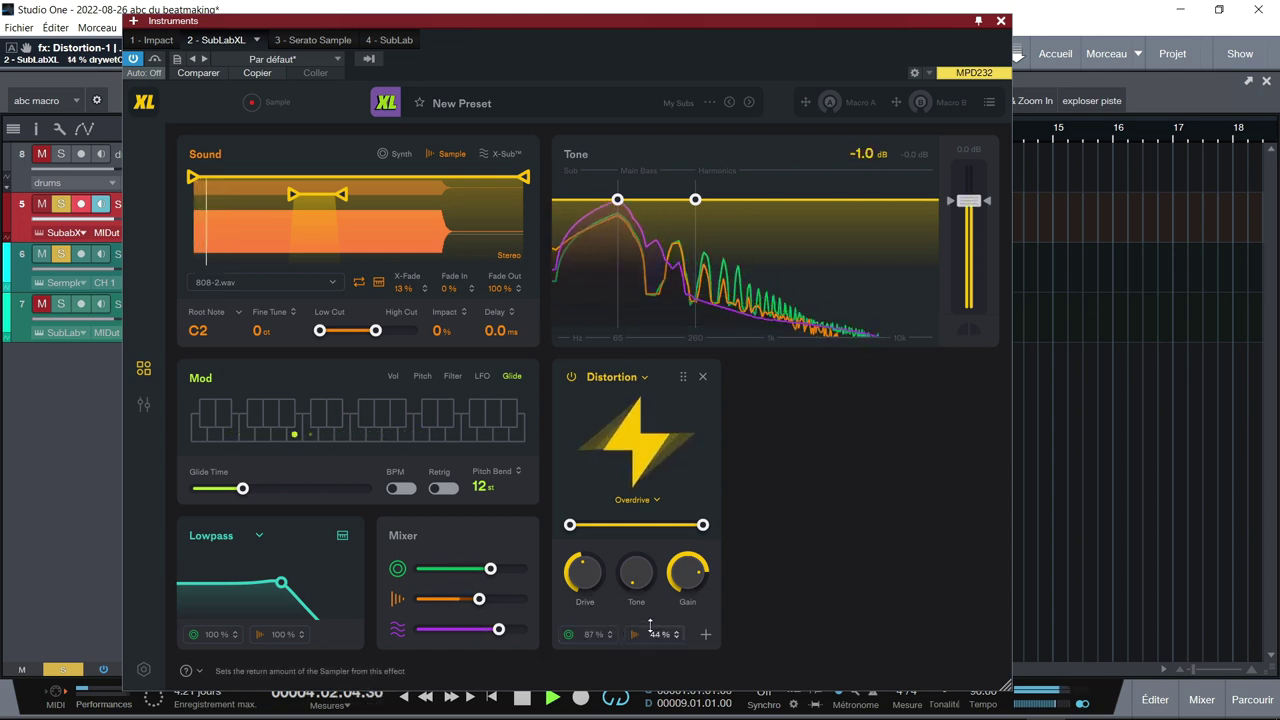
mouse_move(706, 532)
drag(705, 530, 627, 535)
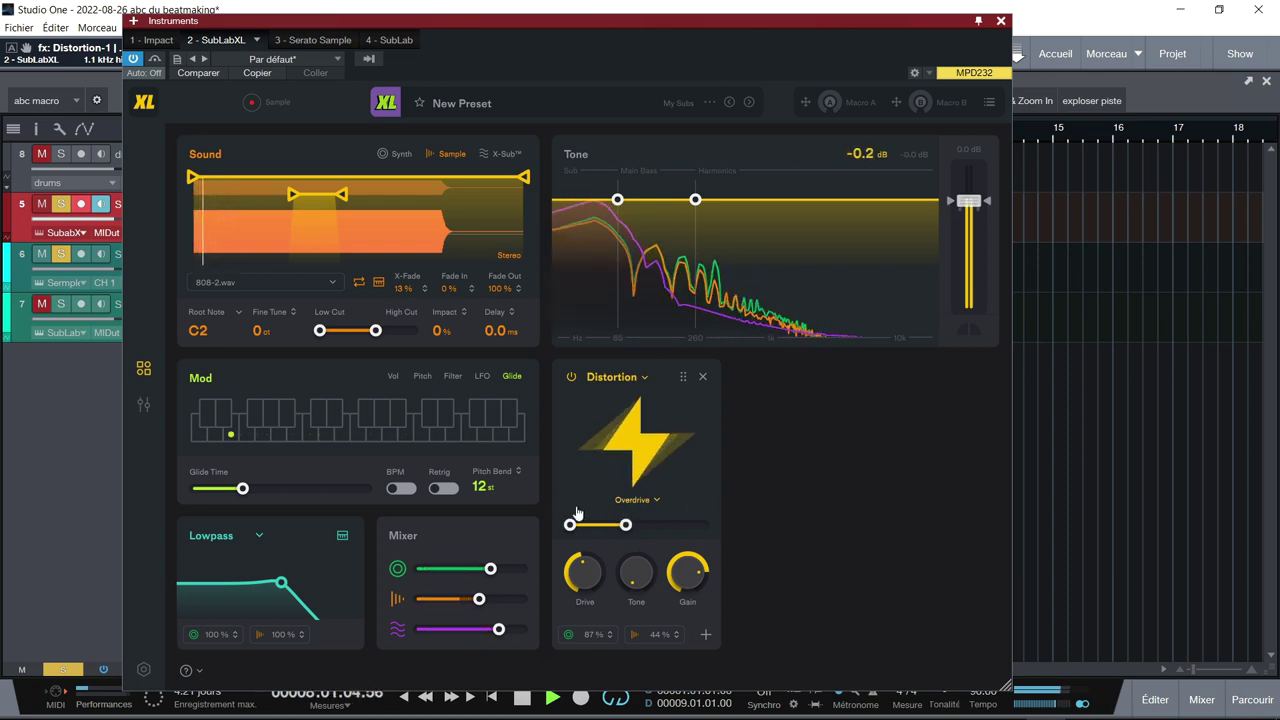
Raise the Distortion's Tone, set its Drive to about 6 and synth amount to 53 %, and stop playback.
mouse_move(630, 524)
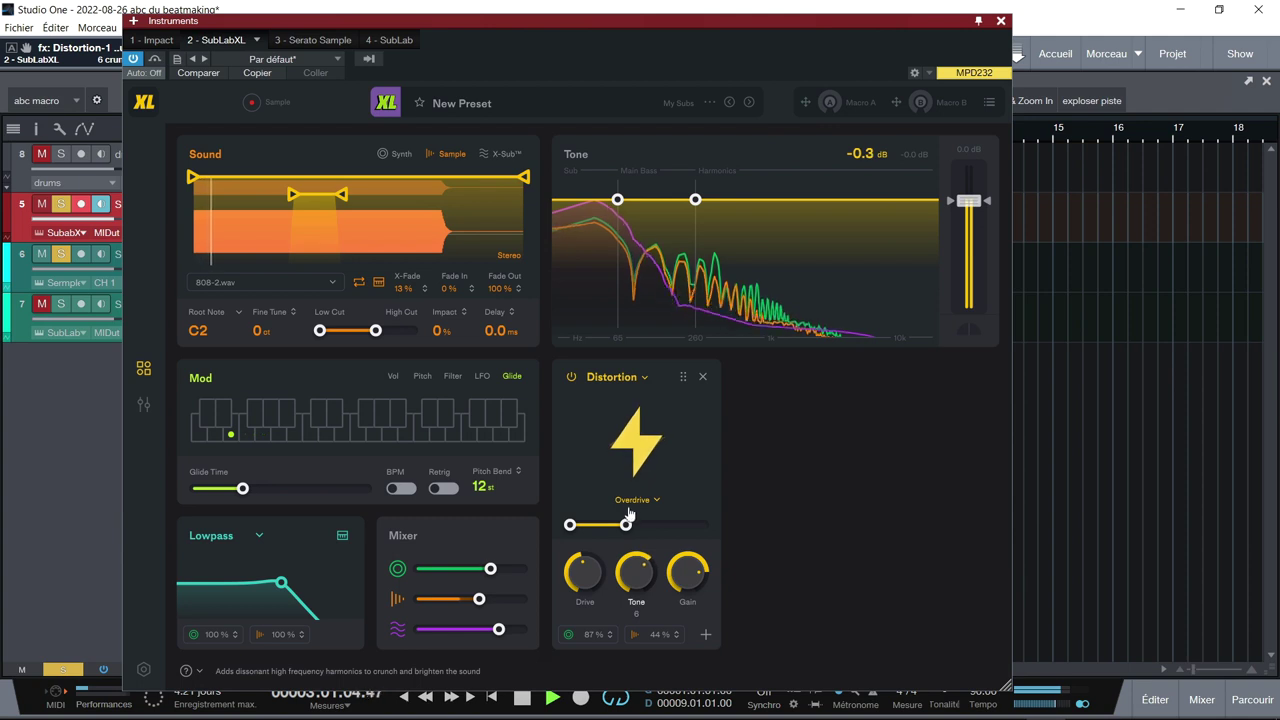
mouse_move(604, 538)
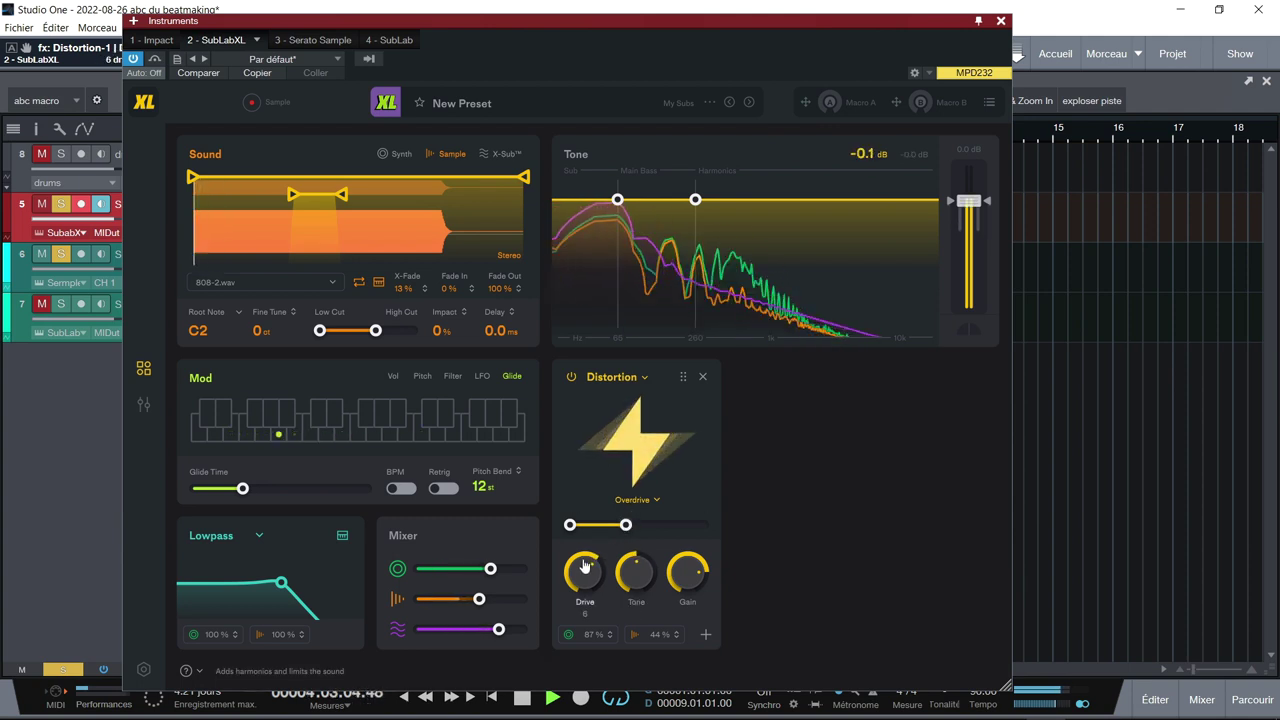
drag(585, 640, 583, 651)
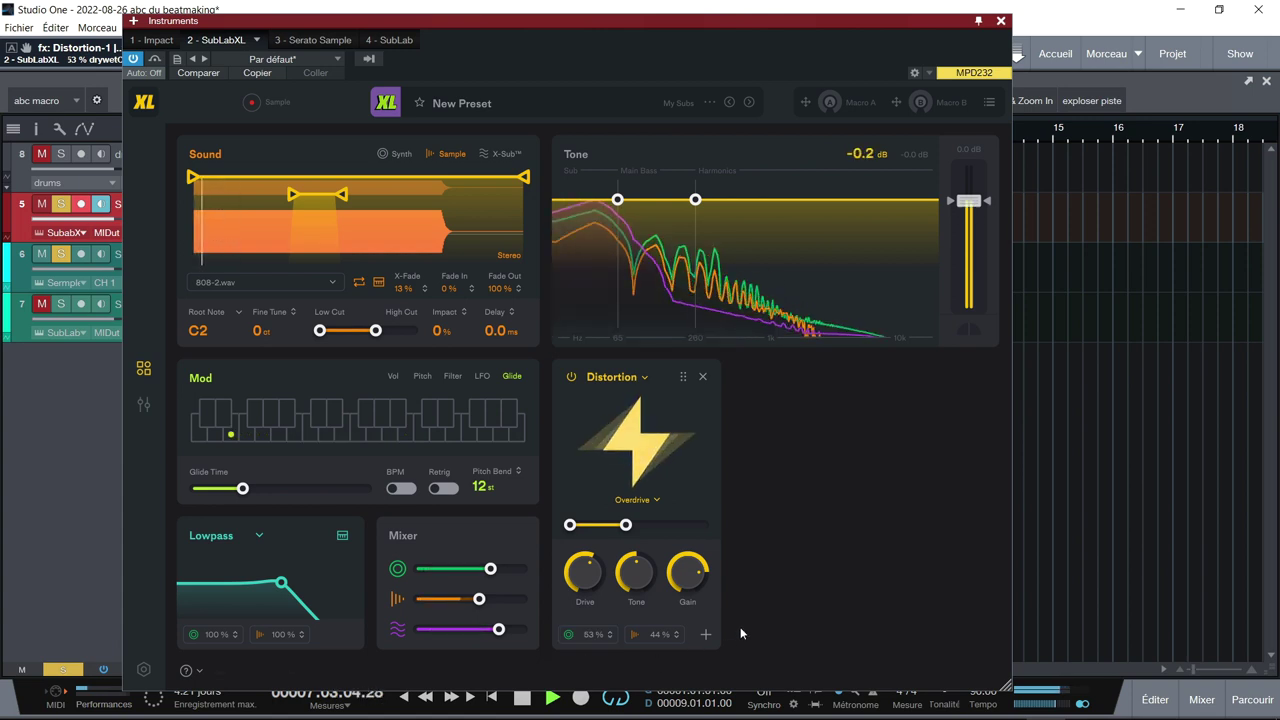
key(space)
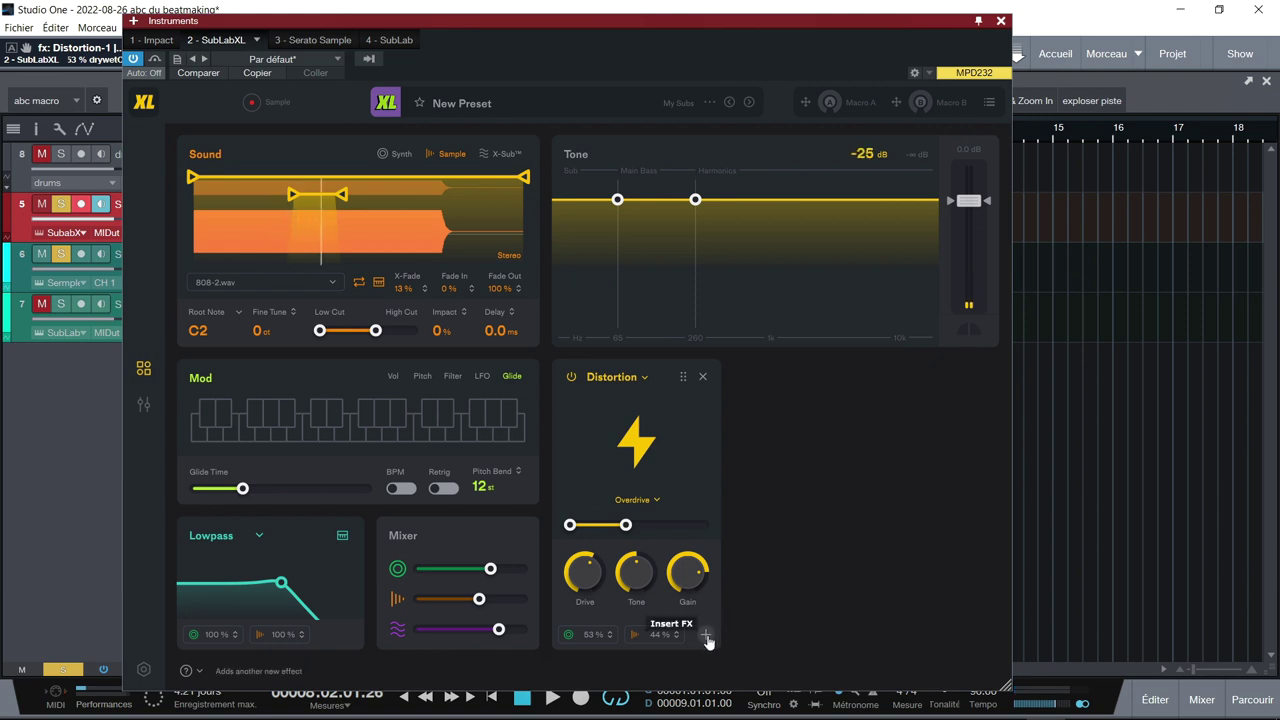
Add a Tape effect after the Distortion and raise its Drive to about 63 % during playback.
click(706, 637)
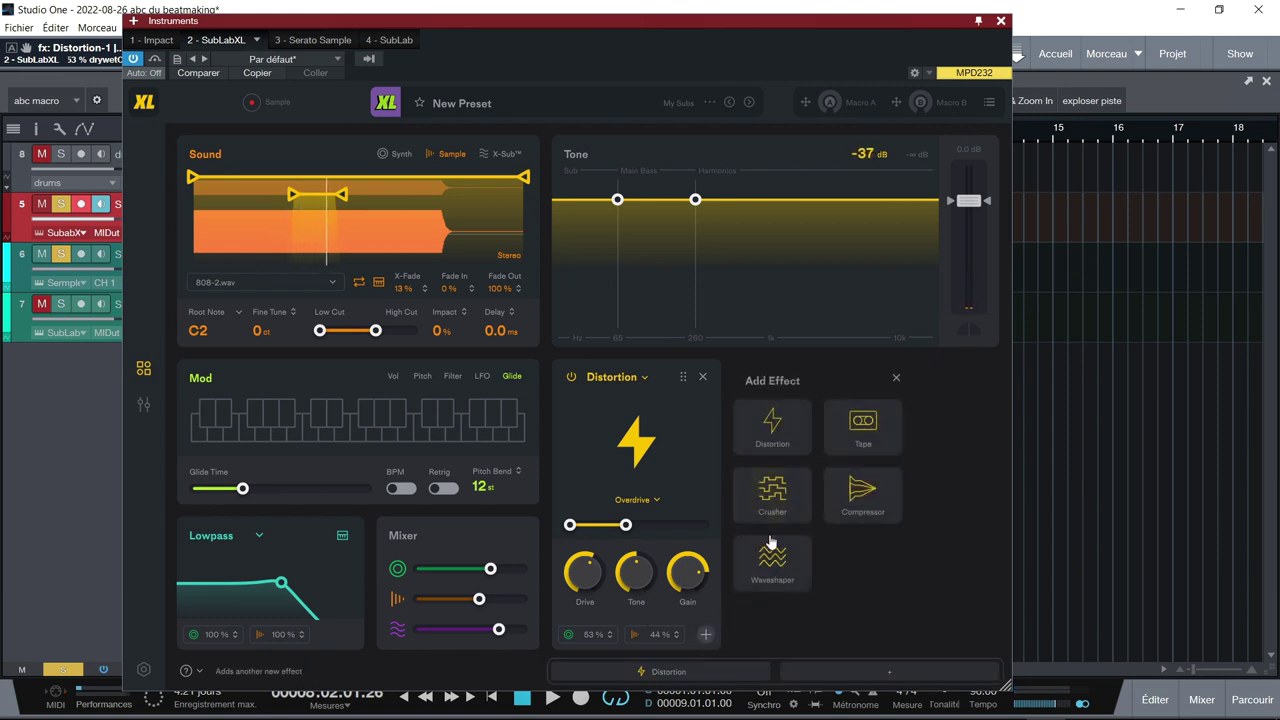
click(862, 432)
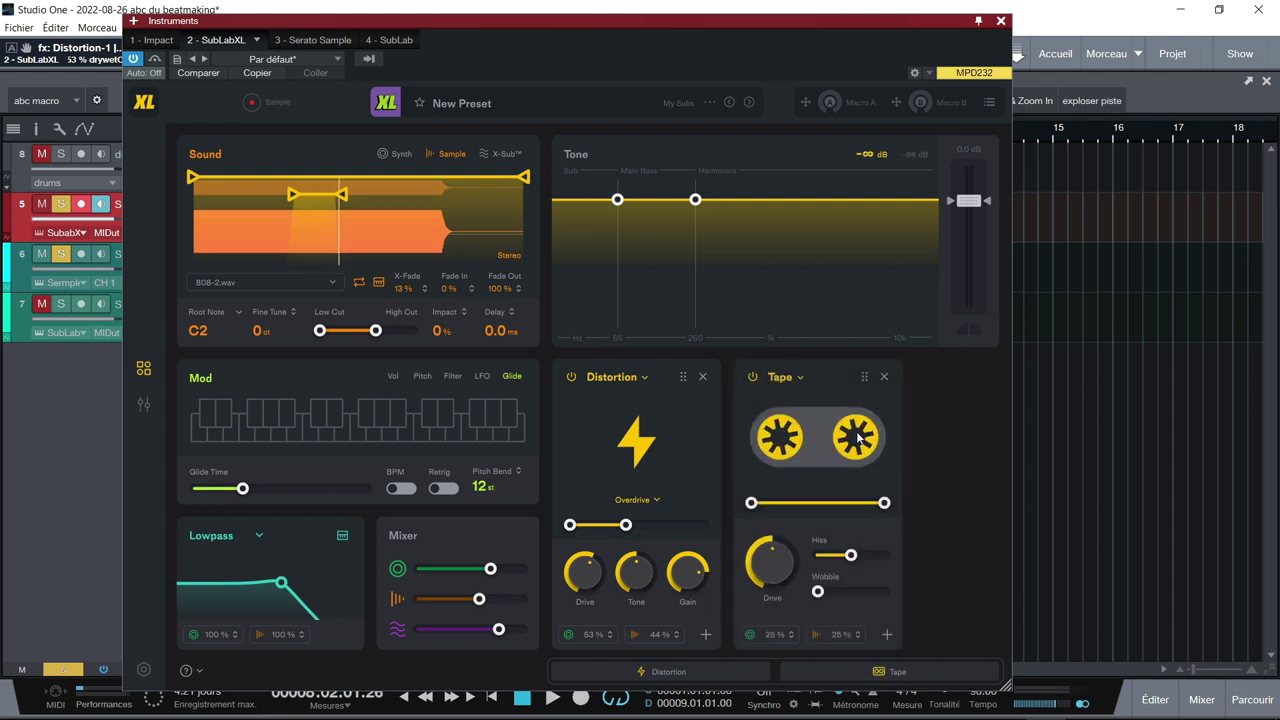
key(space)
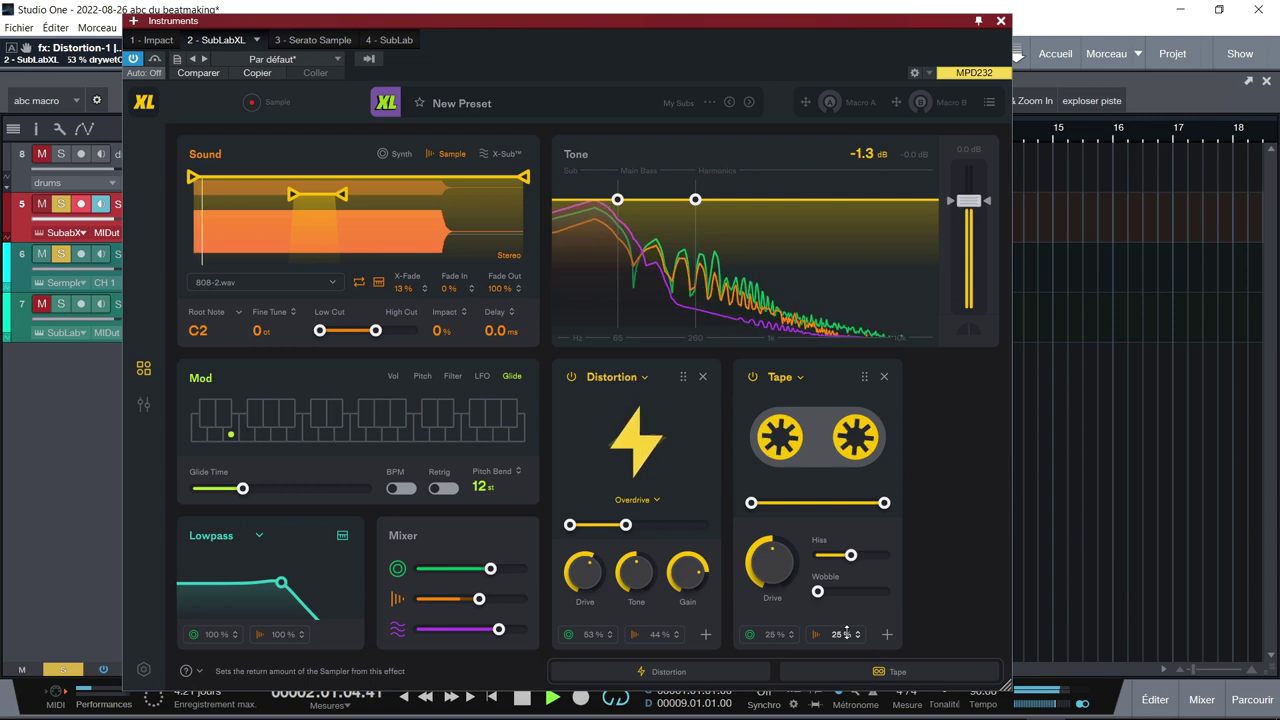
mouse_move(778, 575)
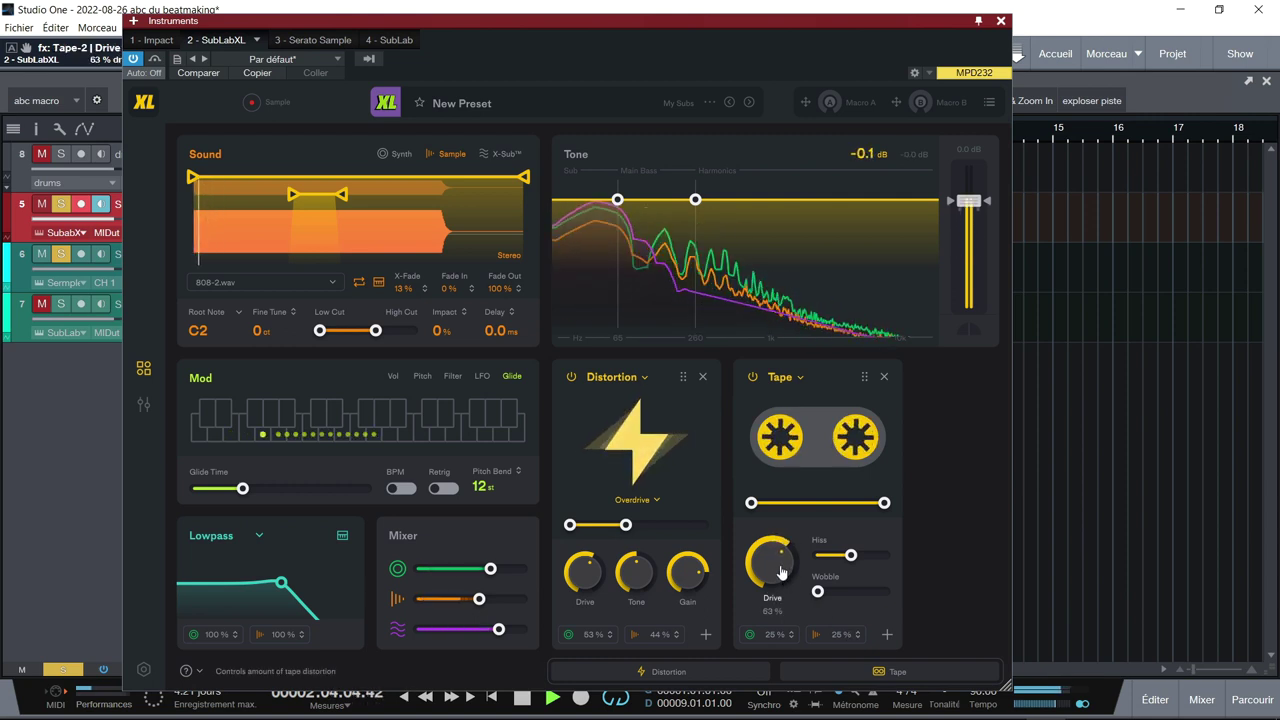
Lower the Tape effect's High Cut to about 1.1 kHz and its Hiss to 0 %.
mouse_move(877, 508)
drag(877, 508, 803, 535)
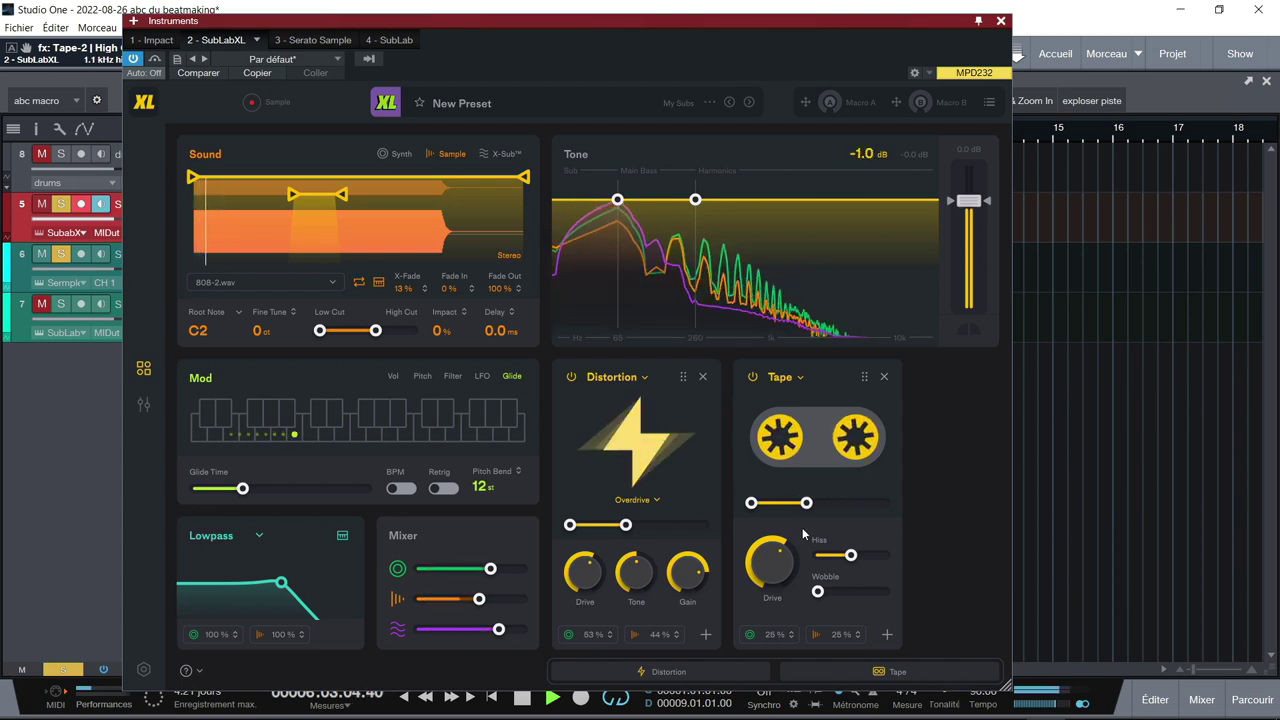
drag(830, 559, 812, 566)
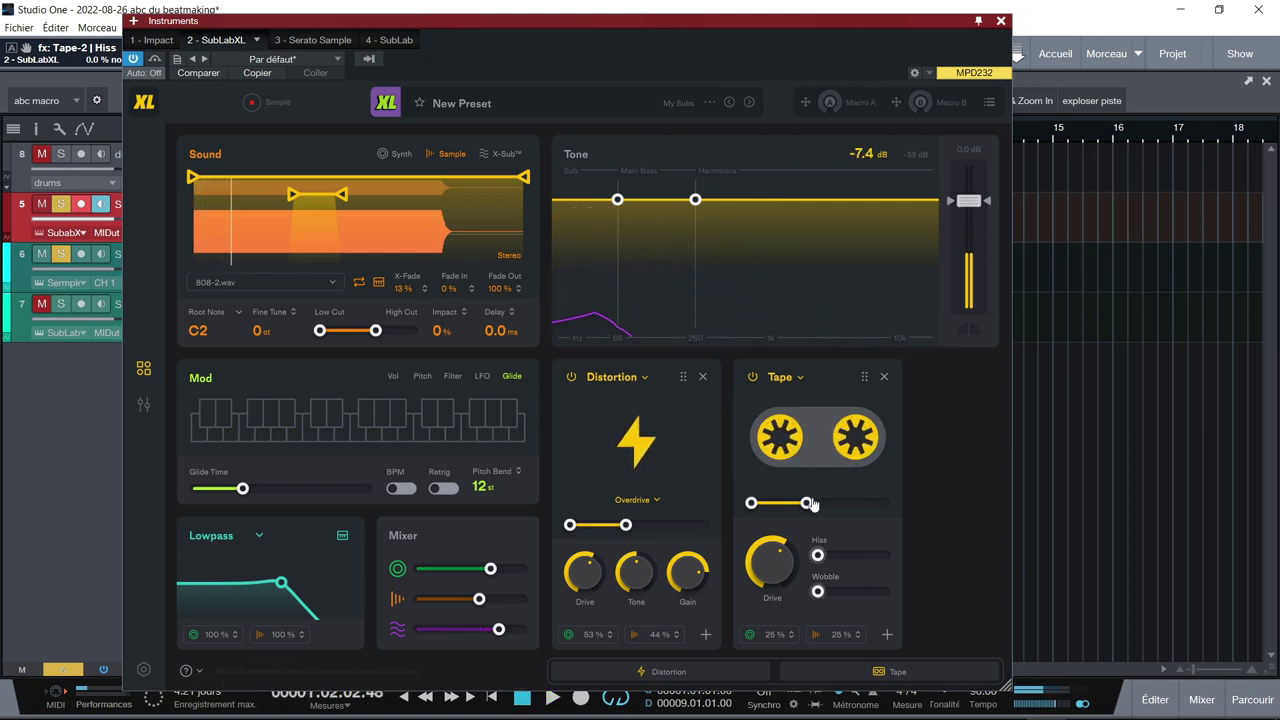
Add a Compressor after the Tape effect with a threshold of about -7.3 dB, synth amount 100 % and sampler amount about 66 %.
click(886, 636)
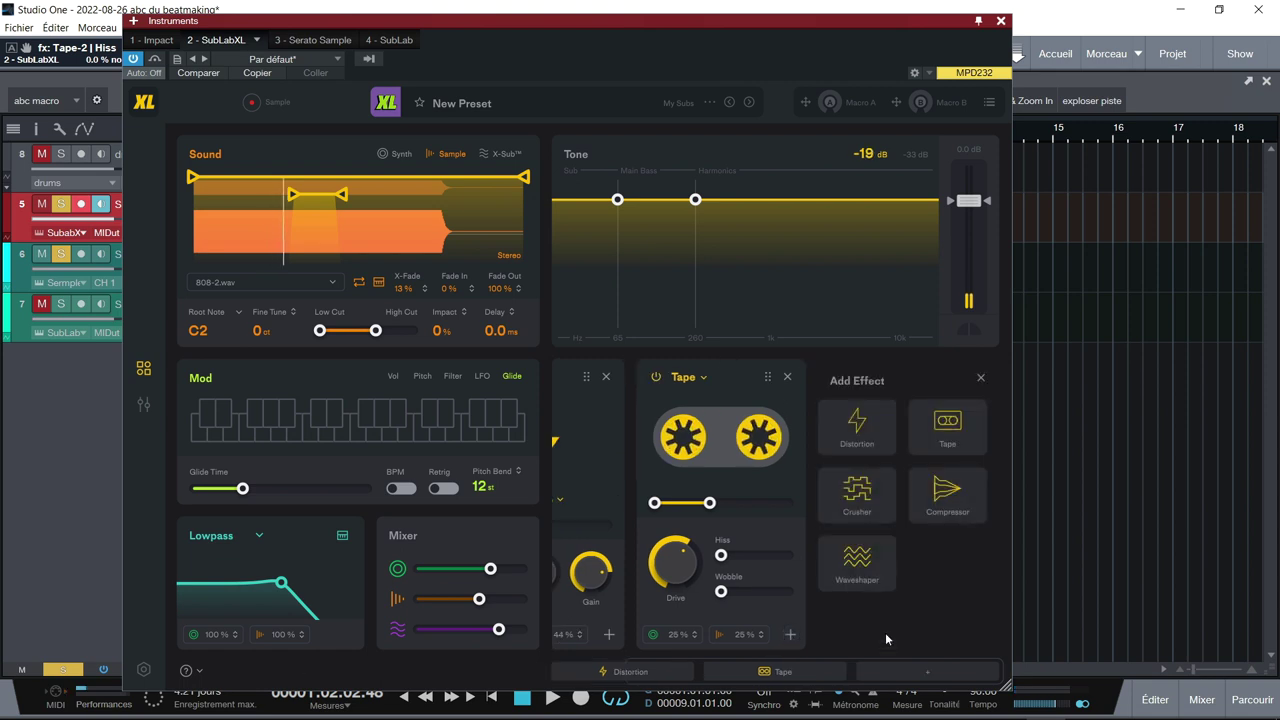
click(944, 503)
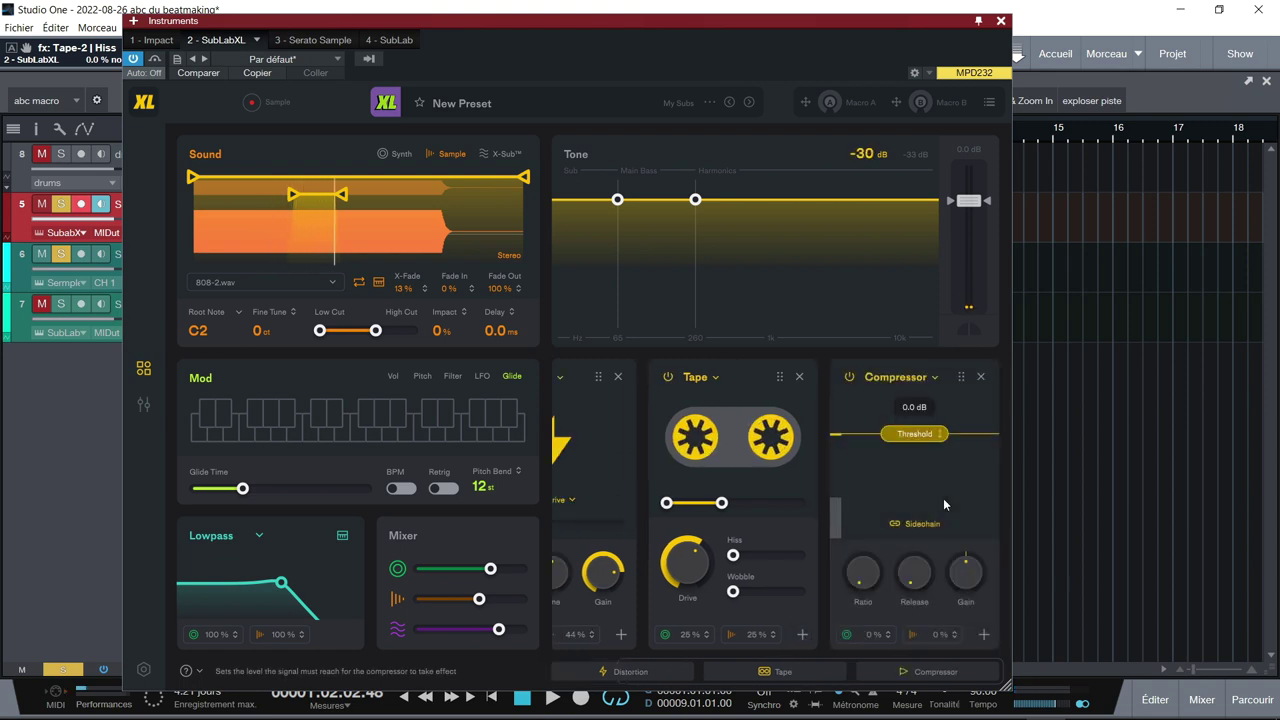
drag(921, 442, 917, 458)
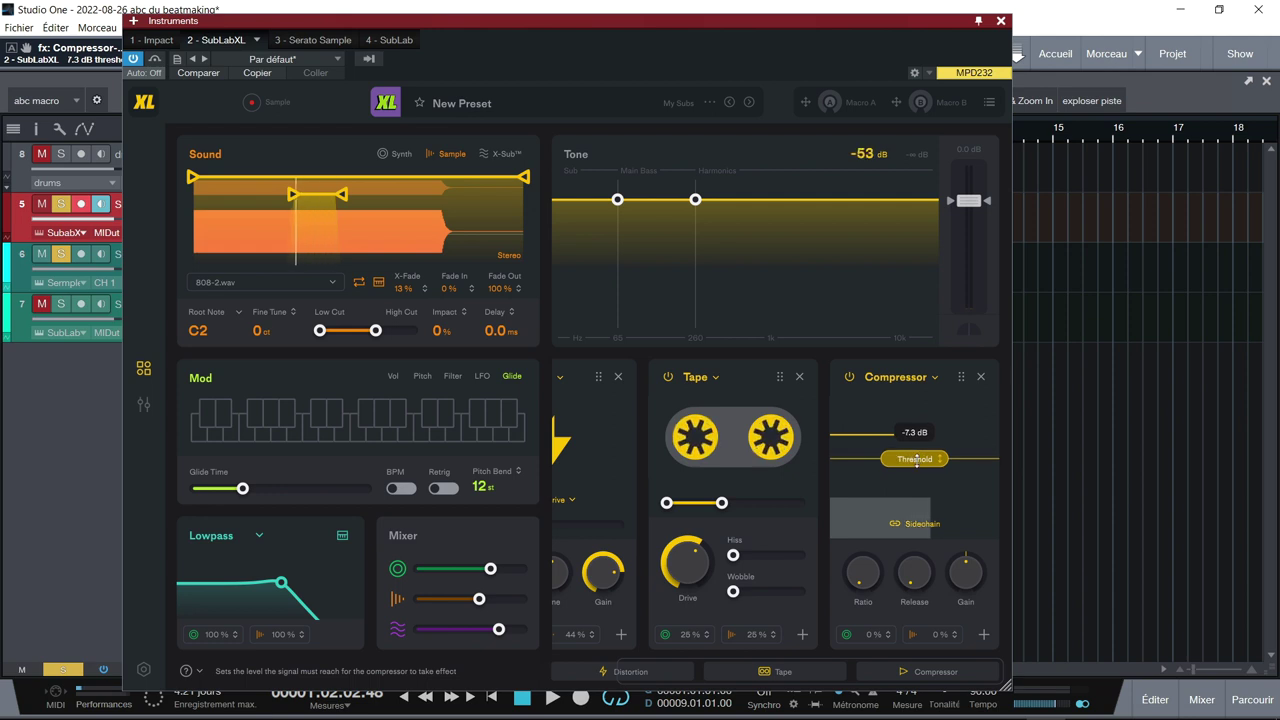
drag(916, 455, 916, 458)
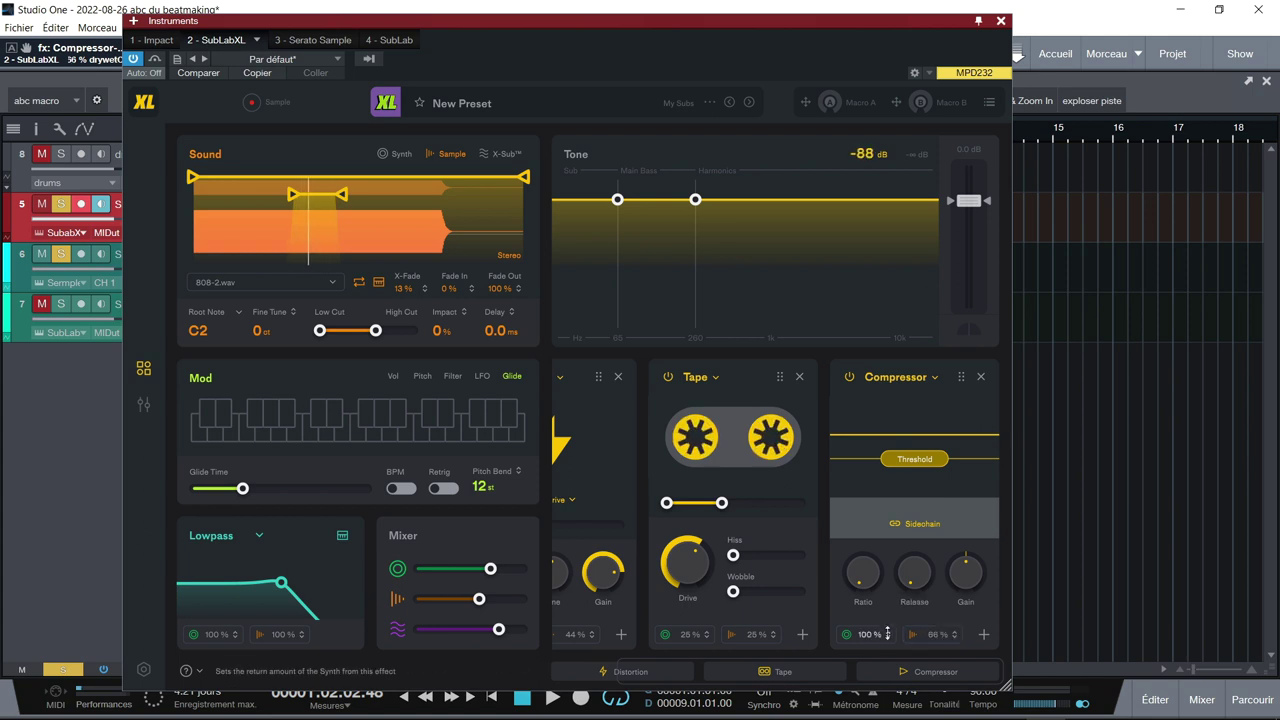
Raise the Compressor's Ratio, lower its threshold to about -17.5 dB, set the sampler amount to 100 %, and start playback.
drag(863, 572, 879, 486)
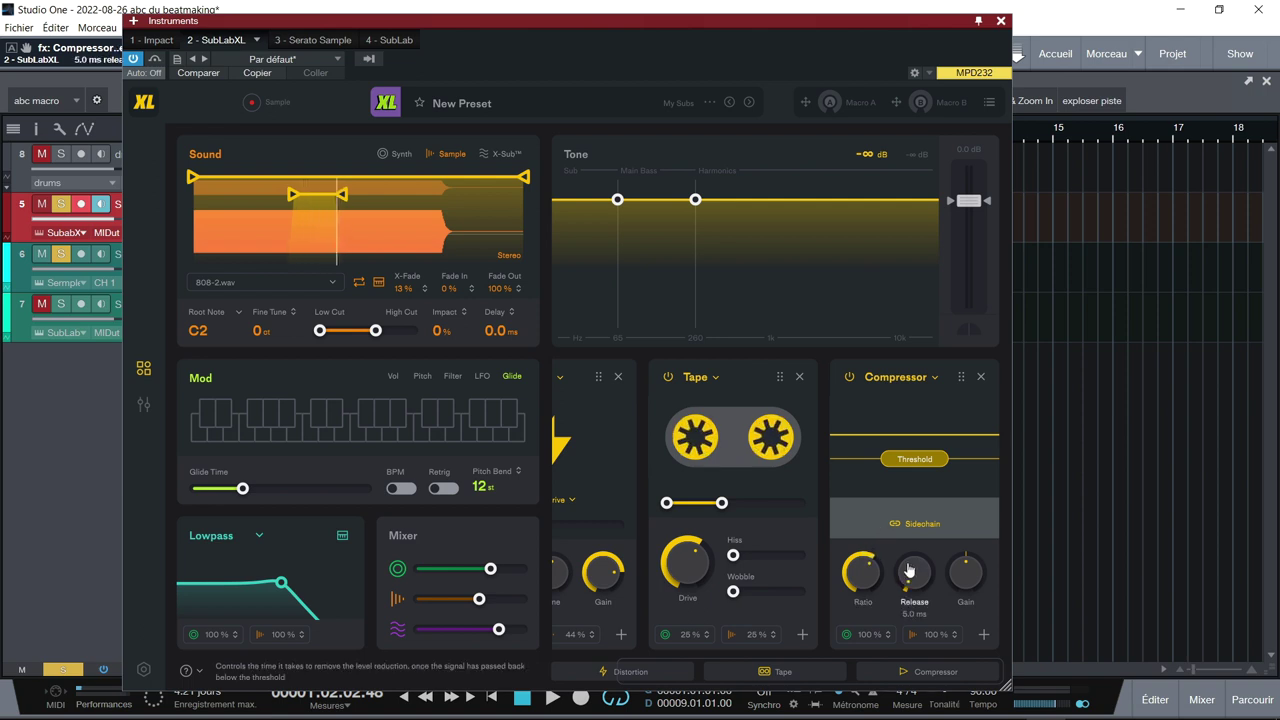
drag(914, 459, 929, 482)
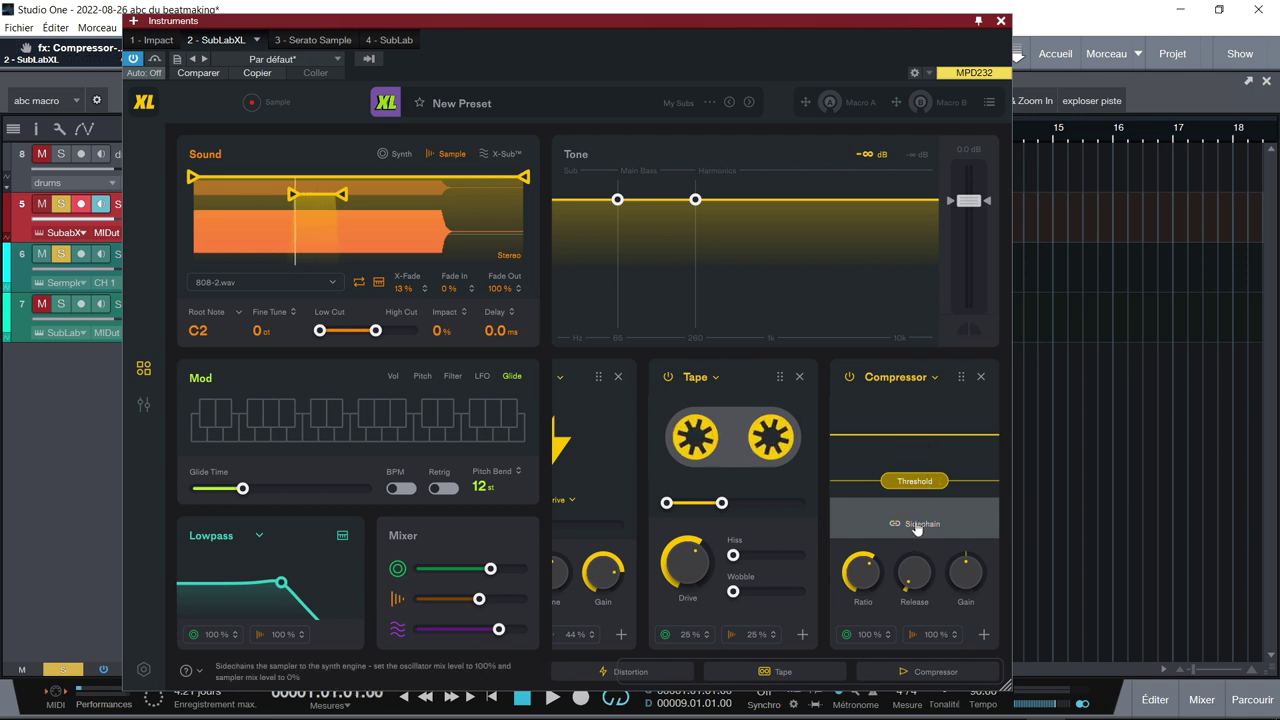
key(space)
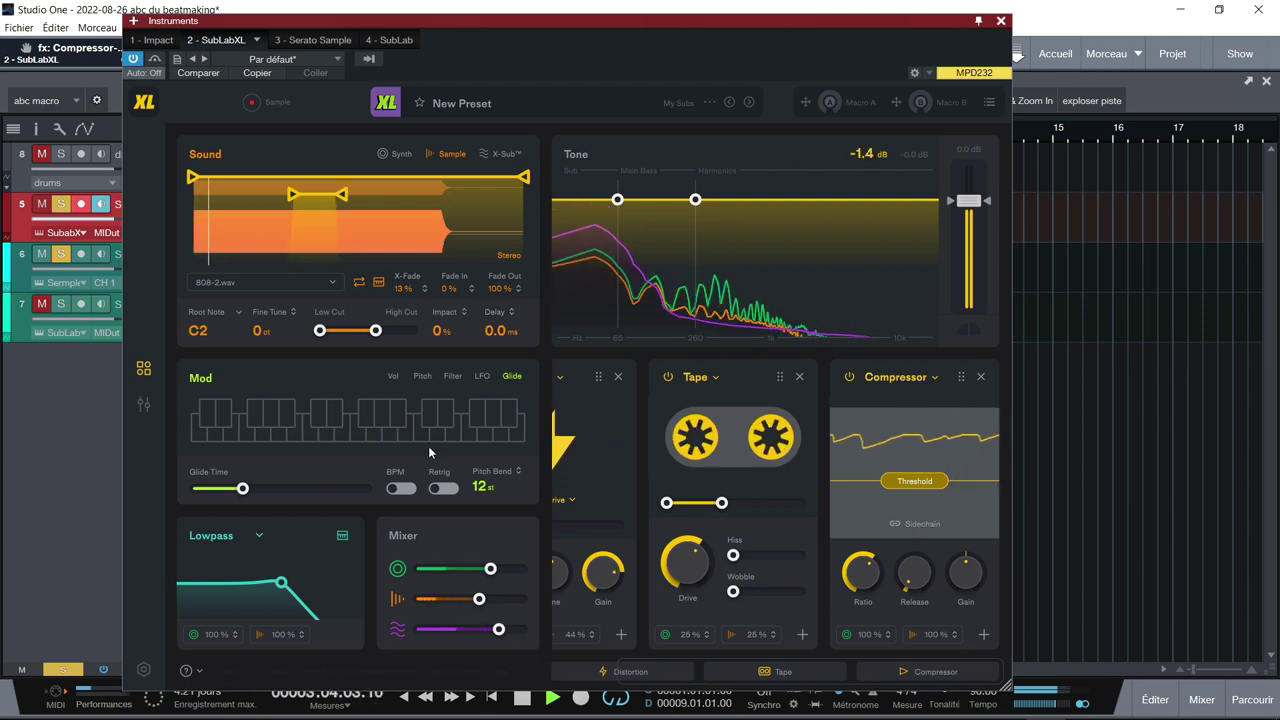
Adjust the volume envelope's Release to about 299 ms during playback.
click(394, 380)
drag(482, 444, 464, 449)
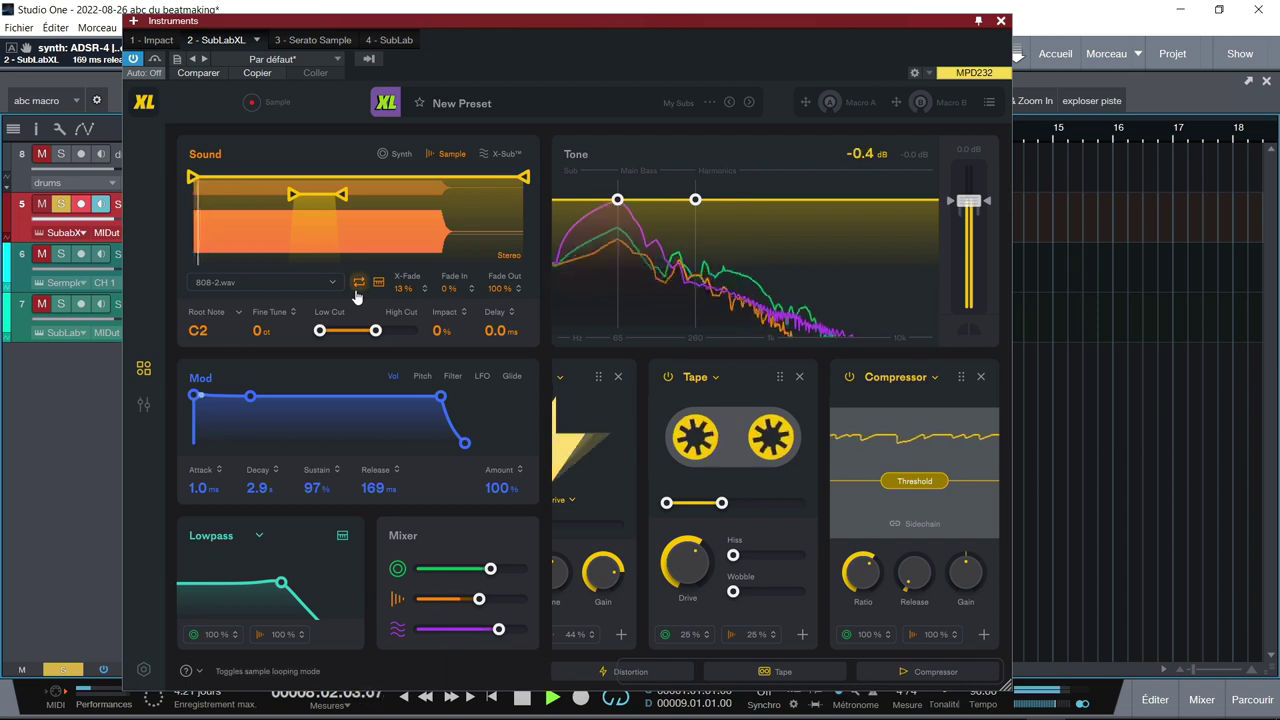
drag(466, 443, 470, 442)
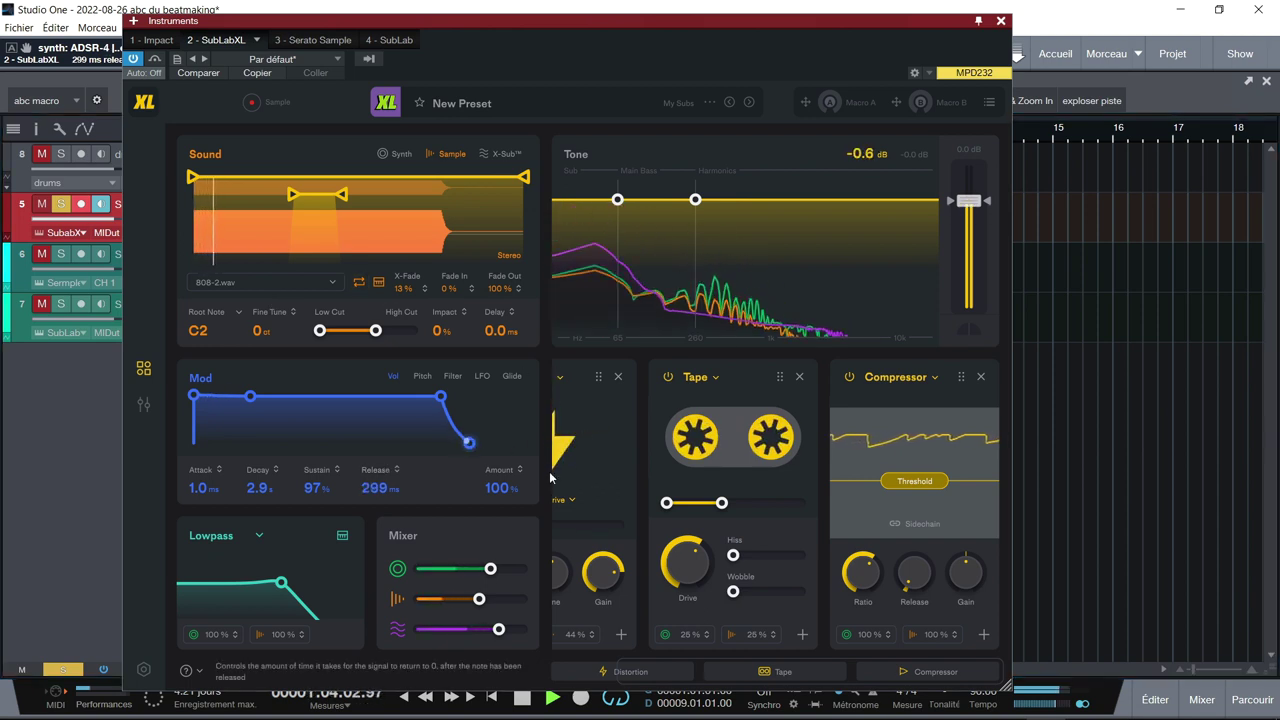
Raise the Tape's High Cut to about 1.5 kHz, and set the Distortion's Tone to 1 and Drive to 7.
mouse_move(722, 505)
mouse_down()
mouse_move(705, 519)
mouse_move(746, 519)
mouse_move(730, 518)
mouse_up()
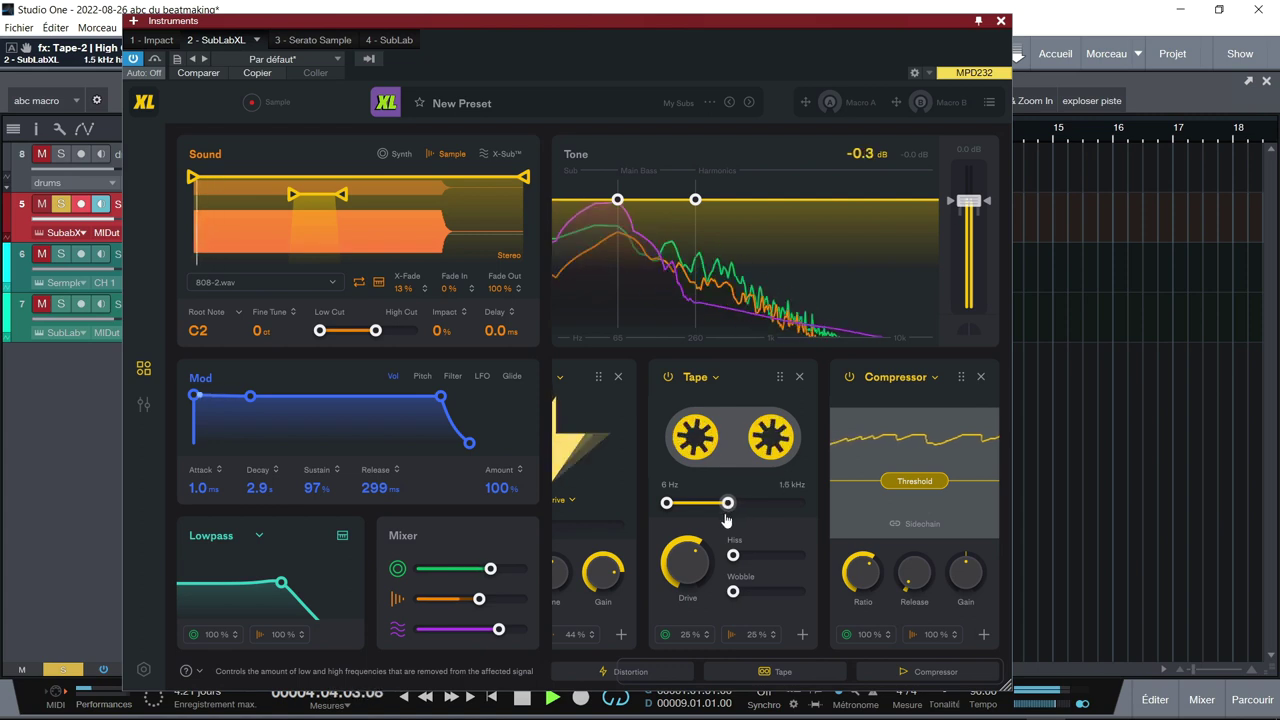
click(619, 668)
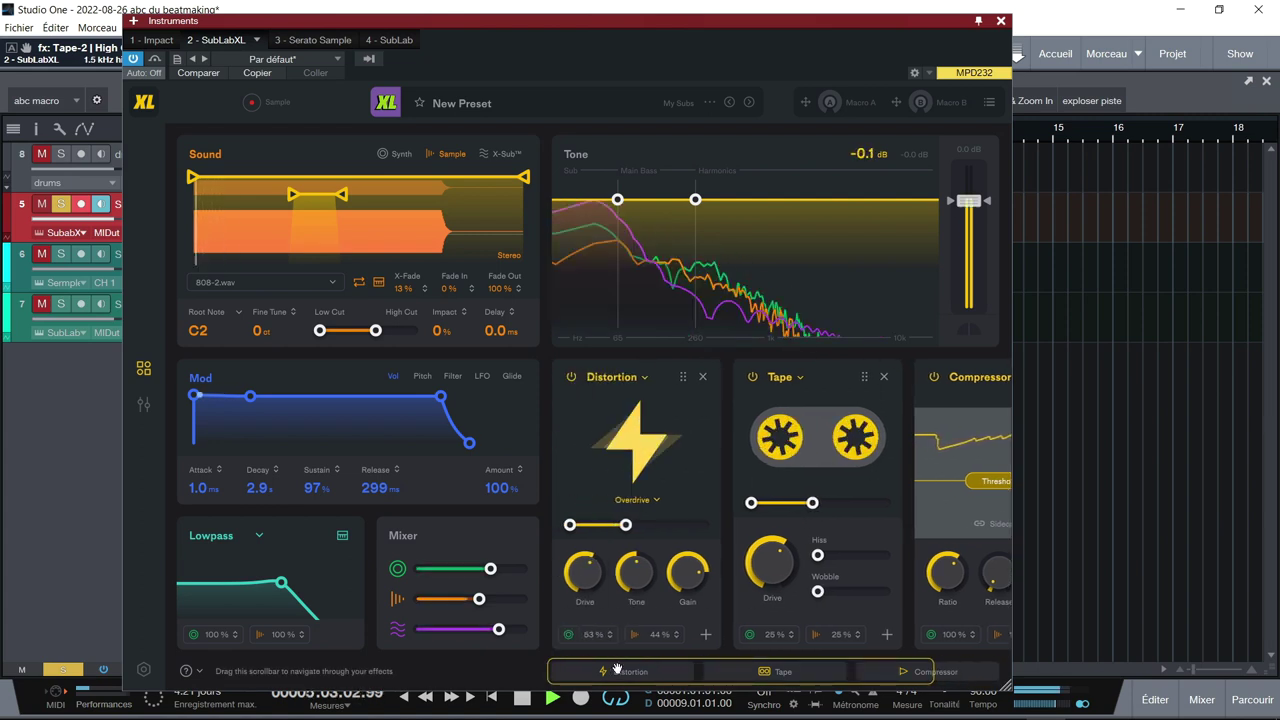
drag(639, 573, 636, 614)
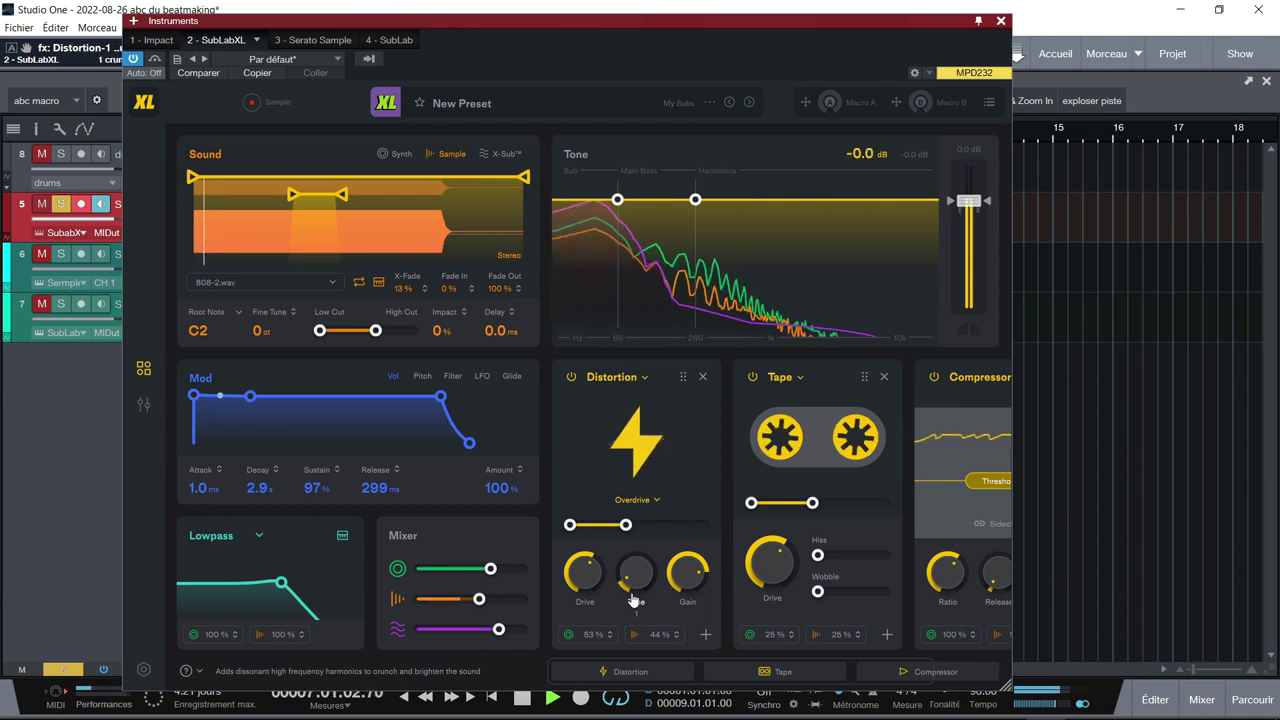
drag(595, 578, 591, 570)
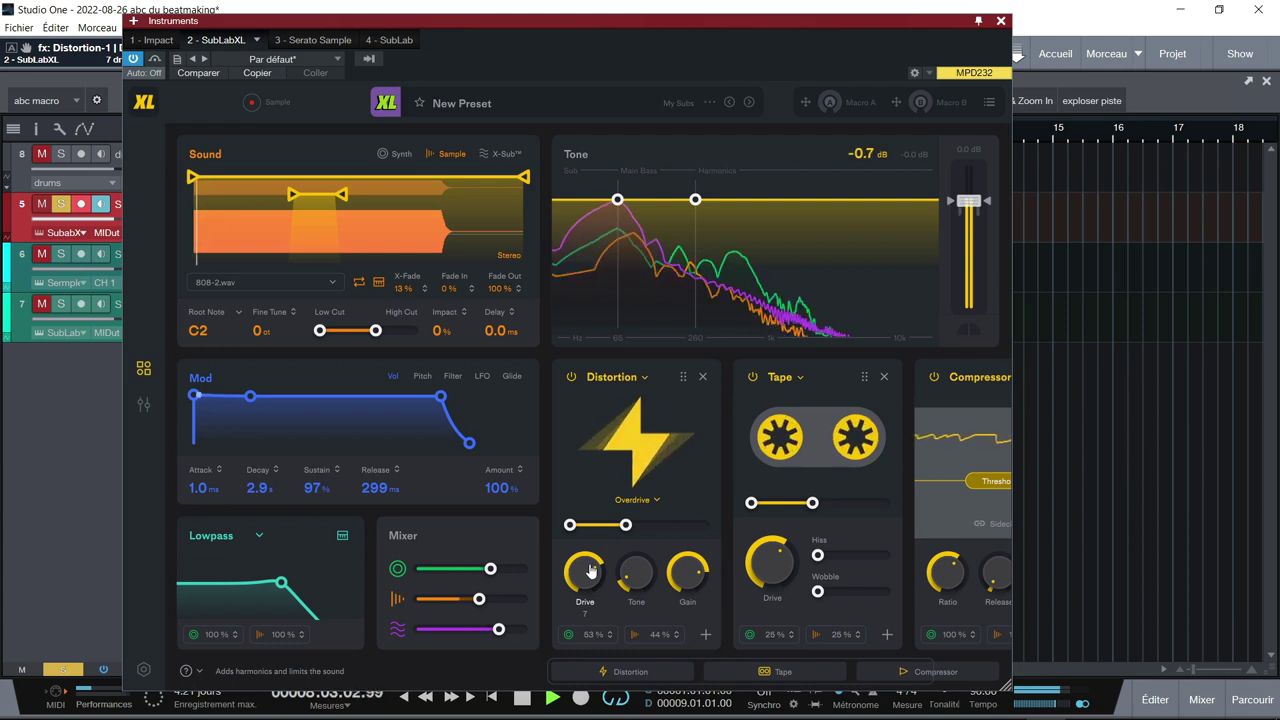
Lower the X-Sub and sampler levels in the Mixer, set the synth level to about -0.9 dB, and stop playback.
drag(499, 629, 492, 570)
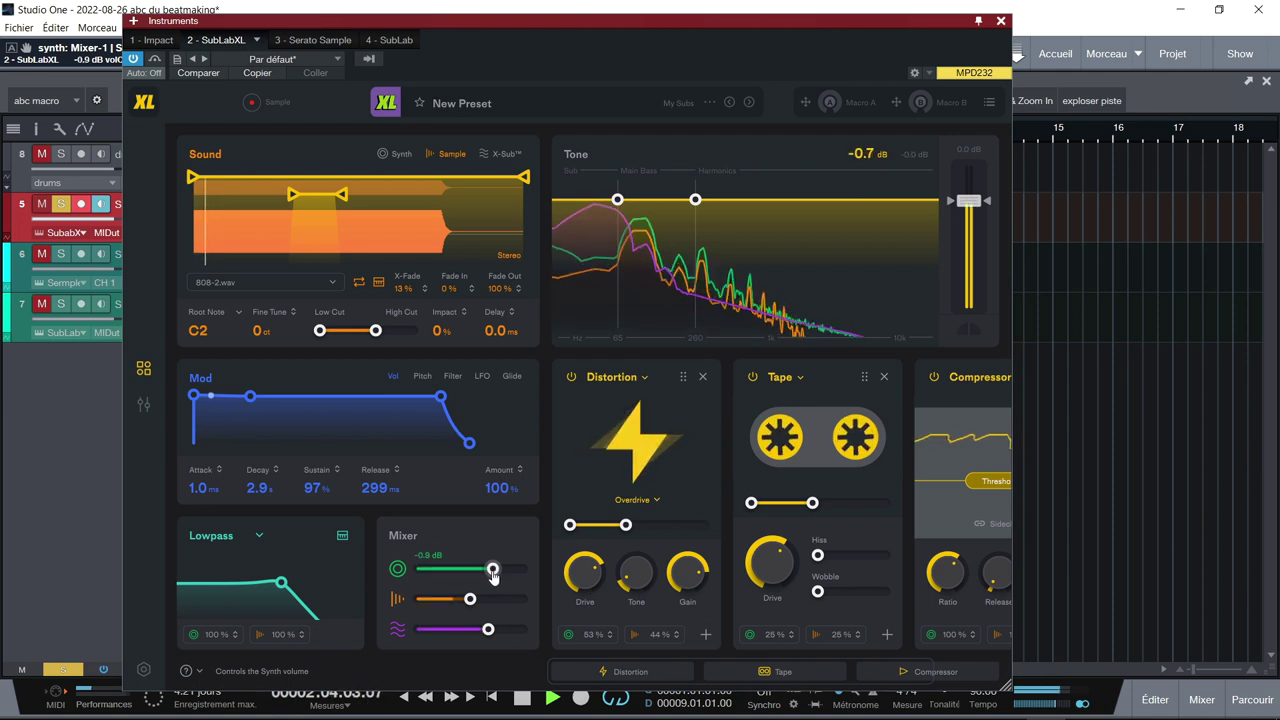
key(space)
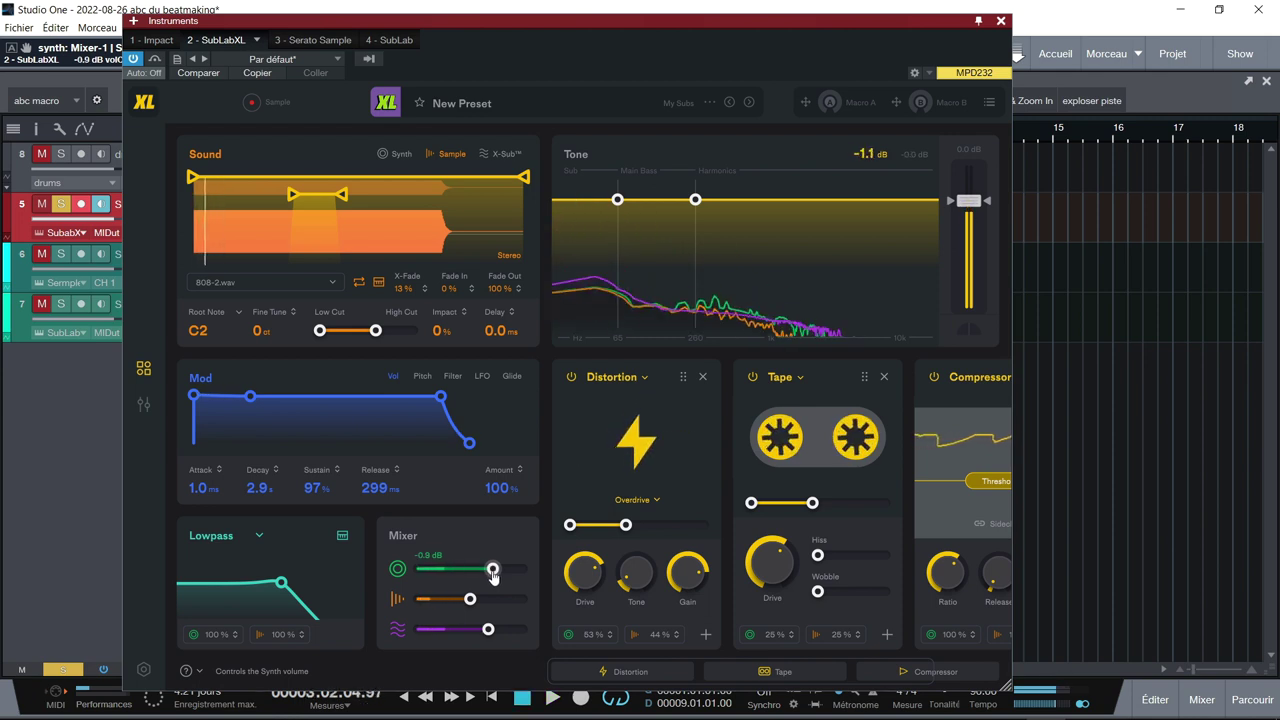
Set the Compressor's sampler amount to 0 % with the synth amount at 100 %, and briefly audition the sidechained bass.
drag(753, 669, 858, 663)
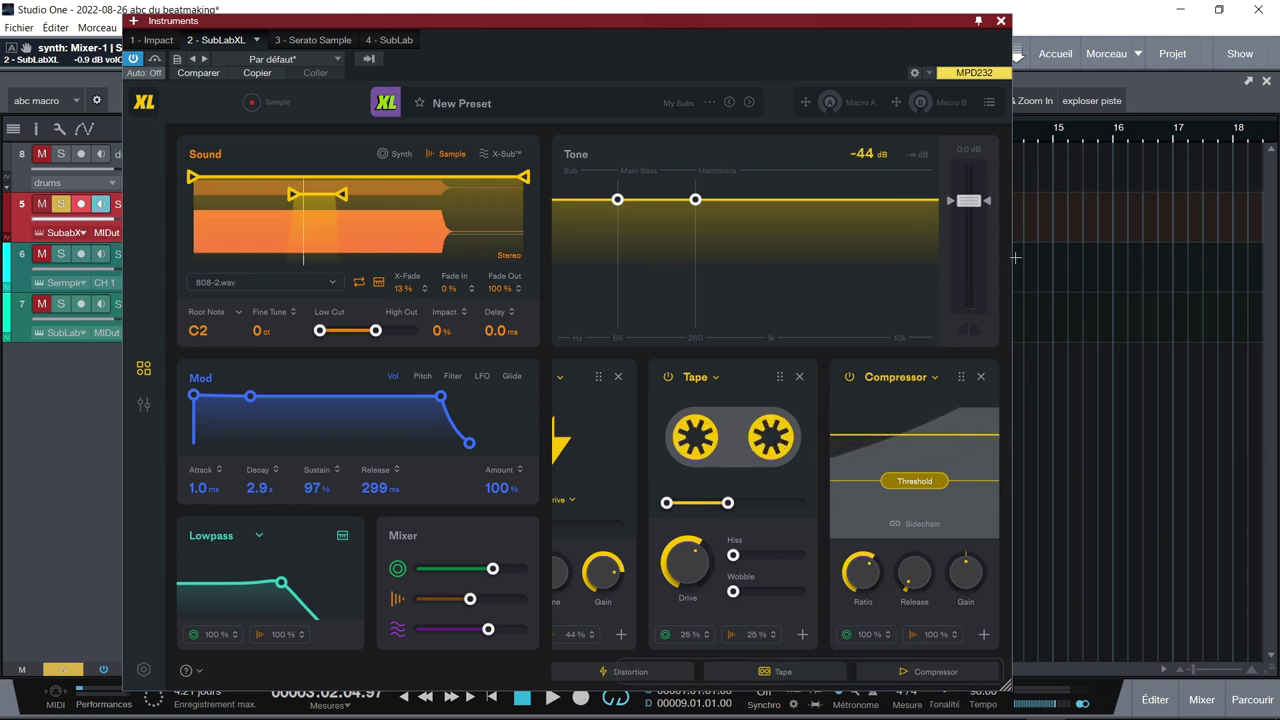
mouse_move(903, 476)
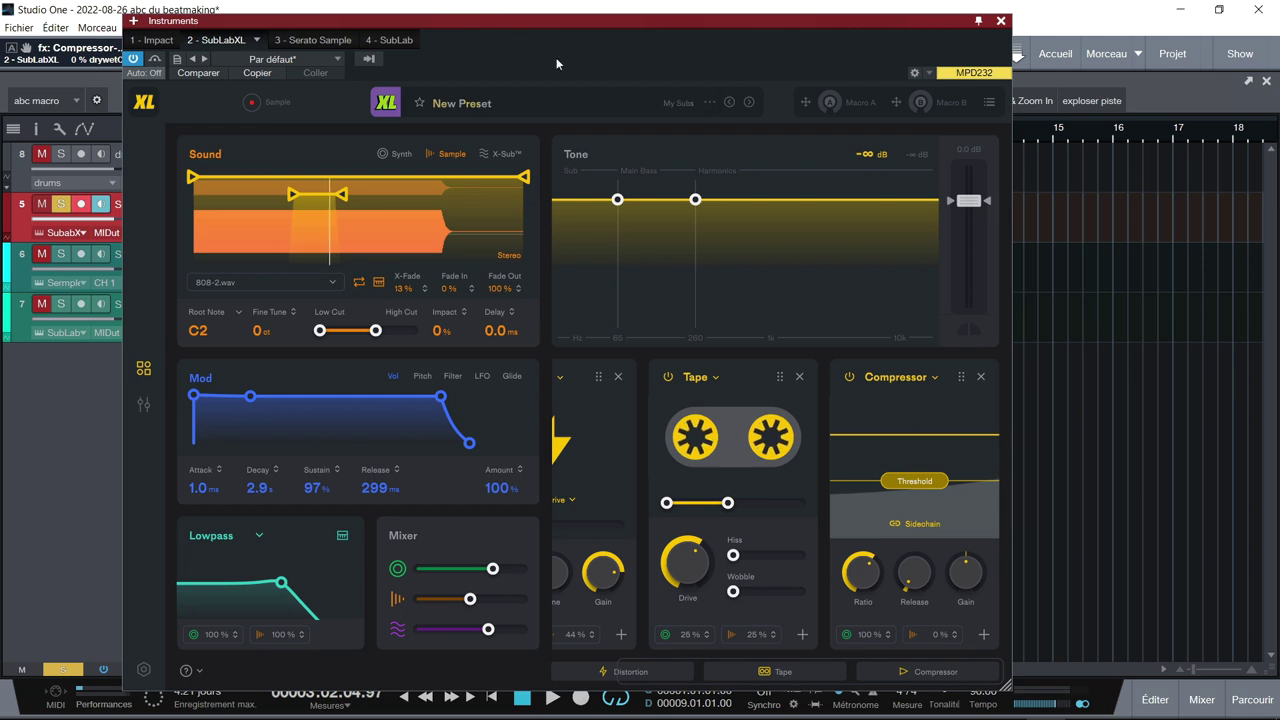
mouse_move(898, 450)
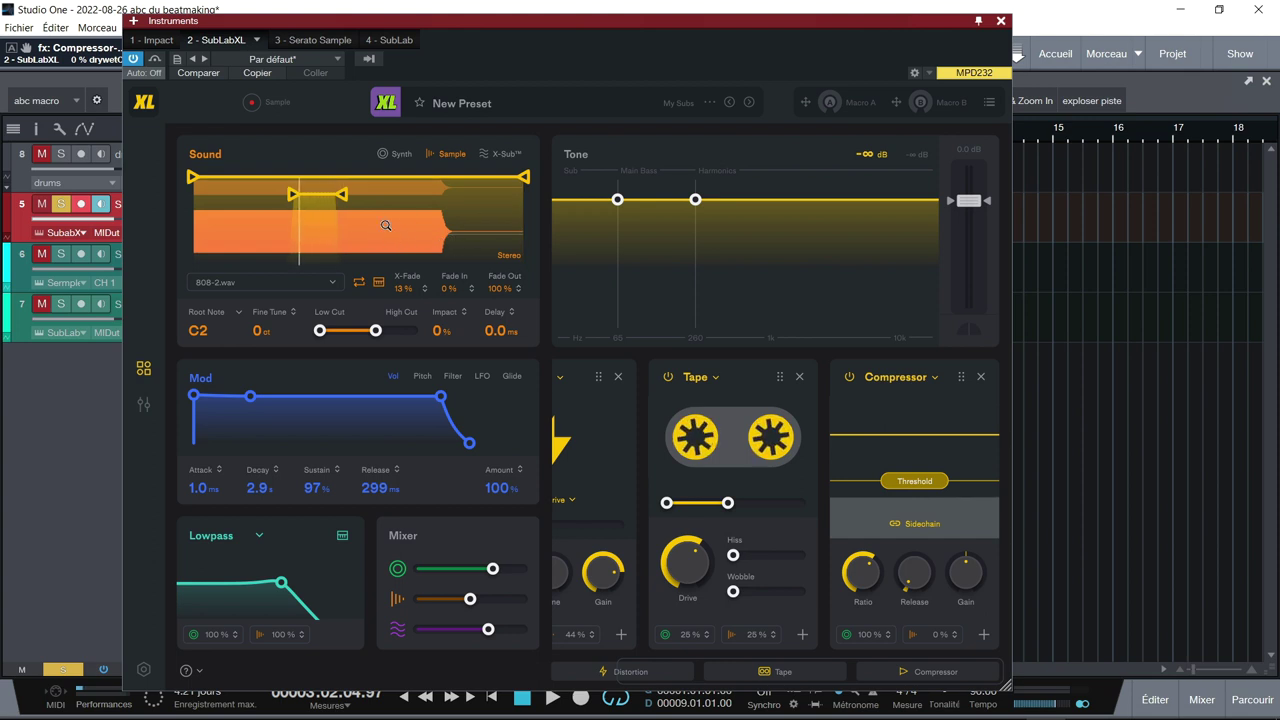
mouse_move(804, 492)
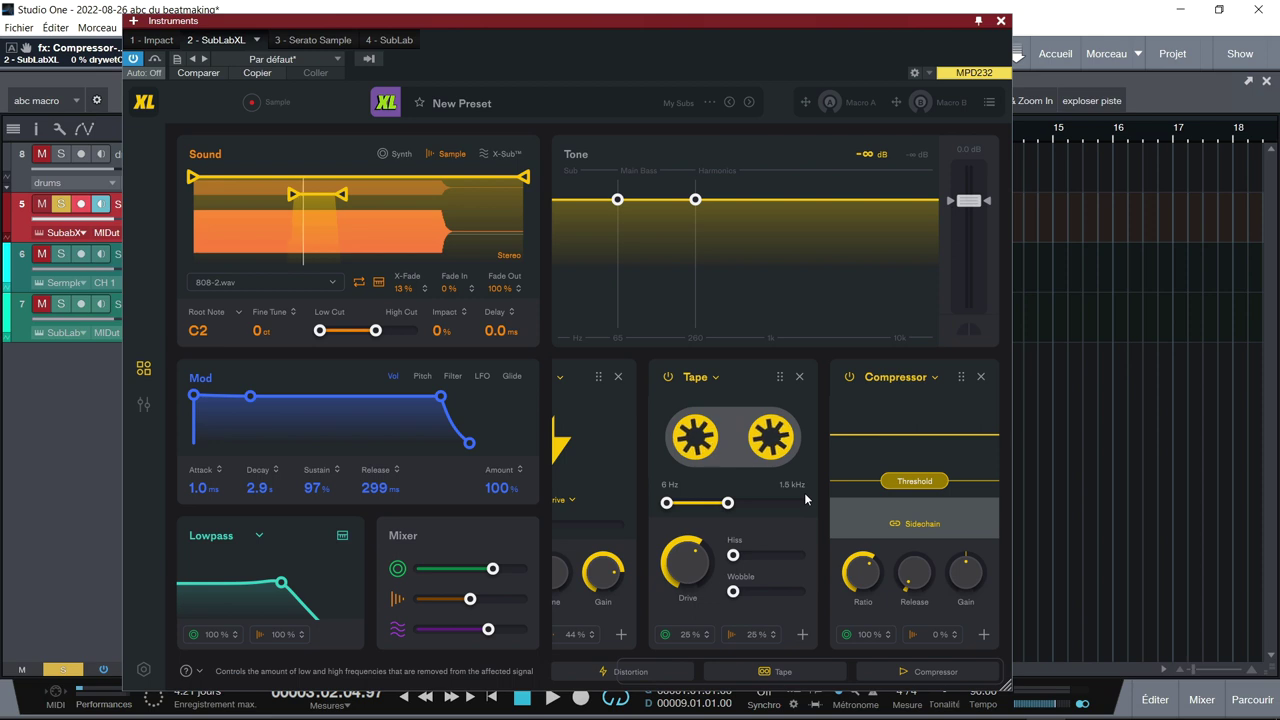
key(space)
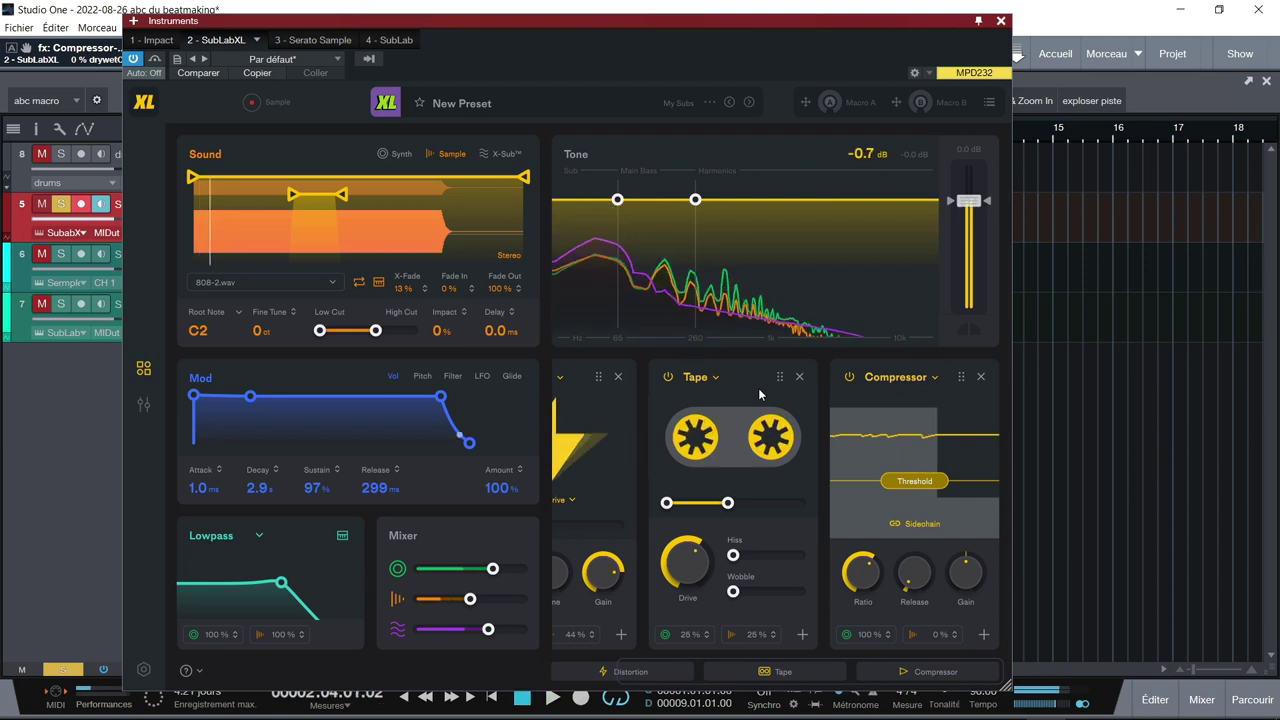
key(space)
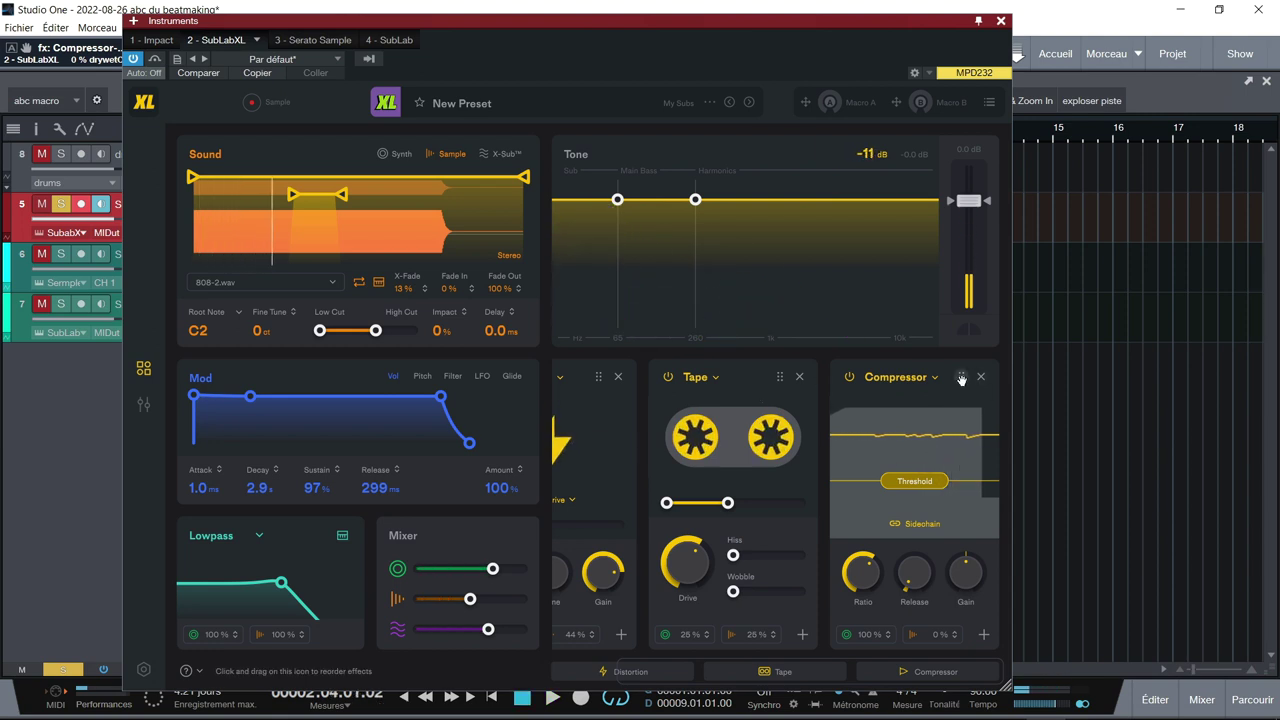
Reorder the effects chain to Tape, Distortion, Compressor, auditioning the bass with the Compressor placed first along the way.
drag(955, 377, 846, 380)
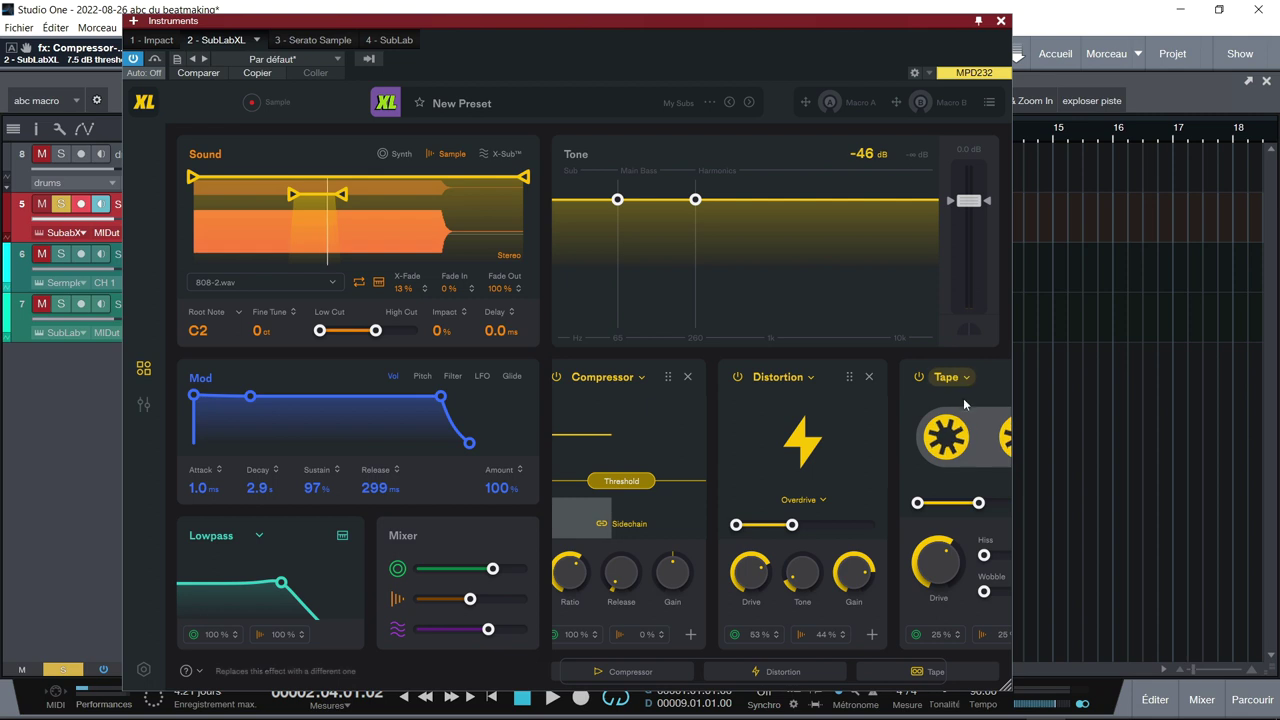
drag(740, 680, 810, 680)
drag(961, 377, 775, 390)
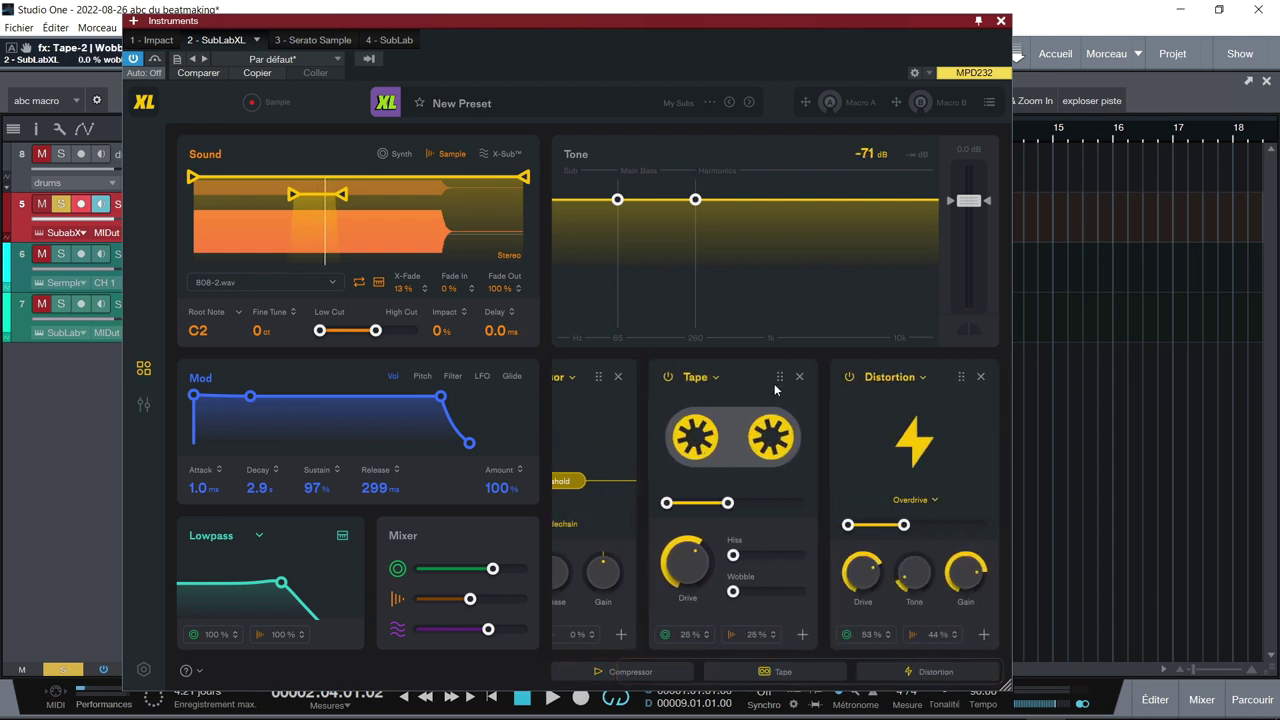
key(space)
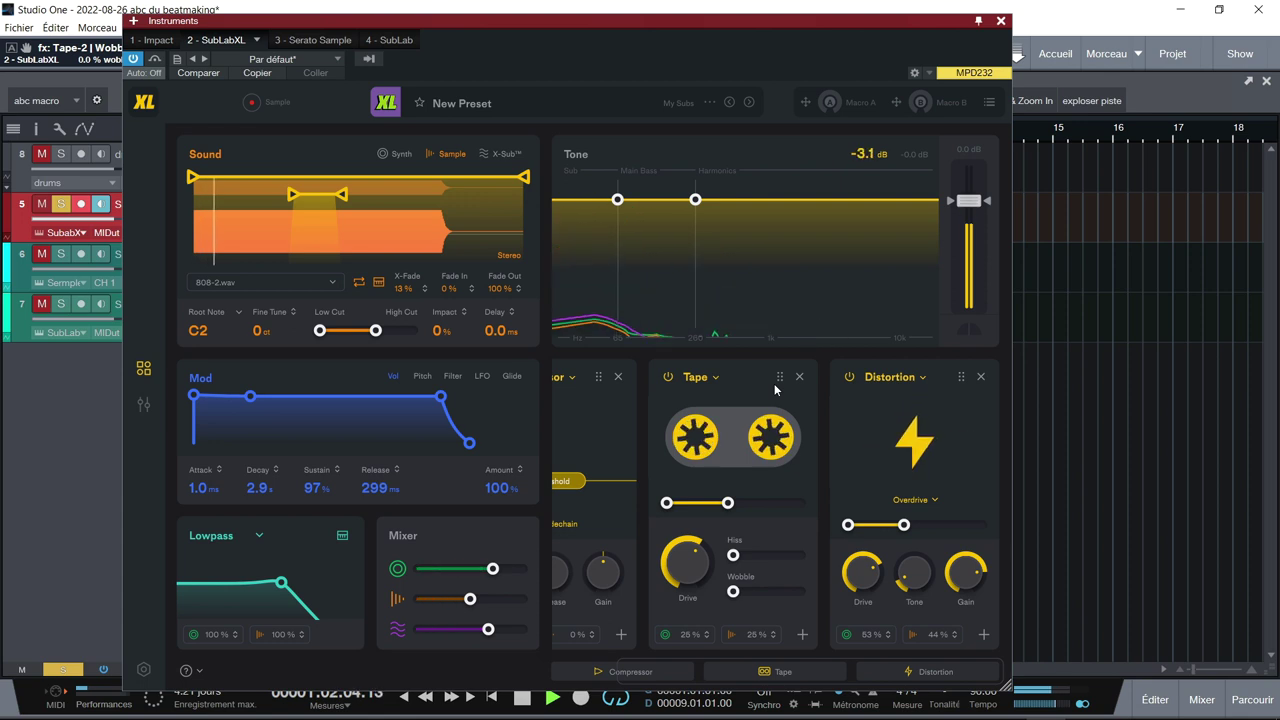
drag(779, 378, 986, 384)
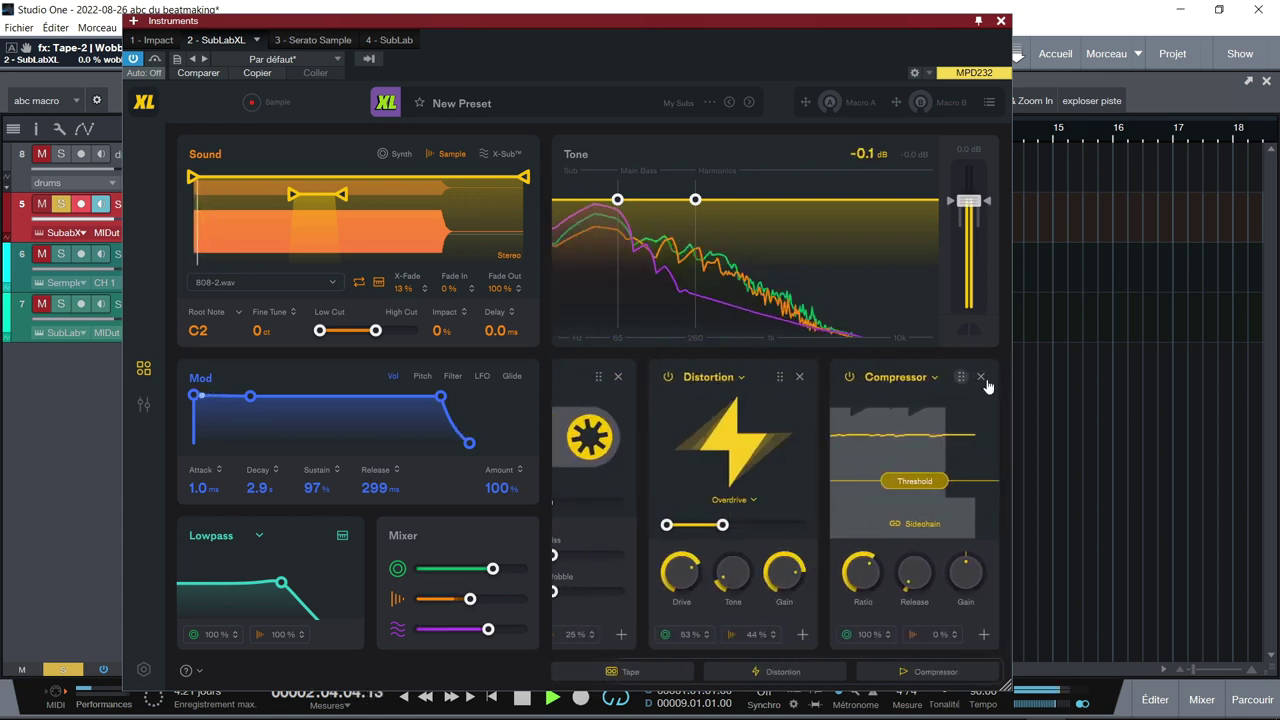
key(space)
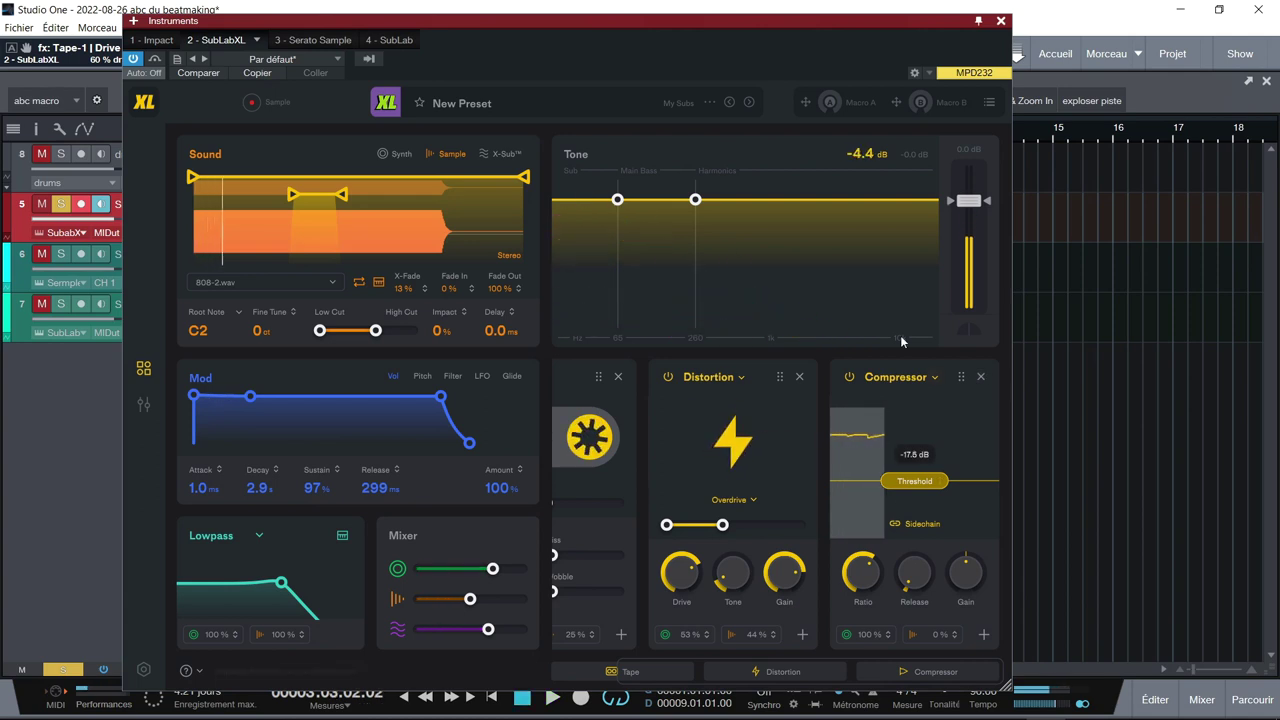
Replace the Distortion with a Waveshaper, then lower its High Cut and set its Drive to about 1 during playback.
click(742, 379)
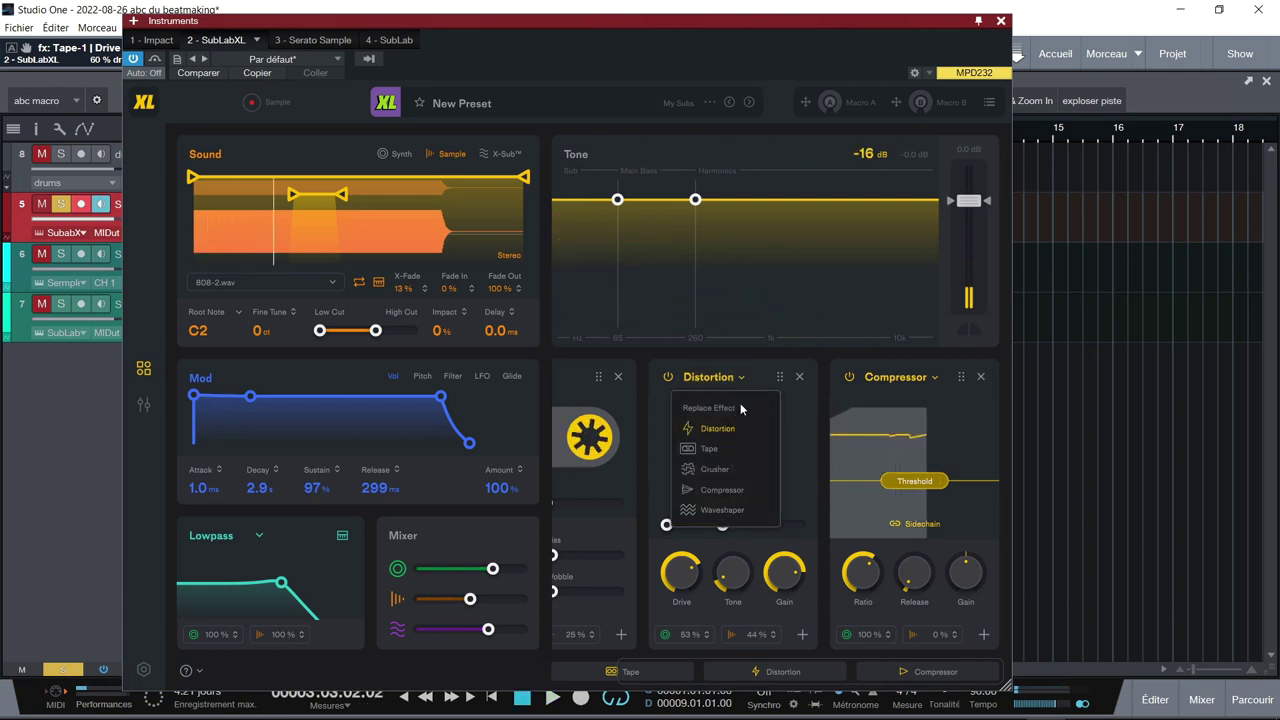
click(722, 511)
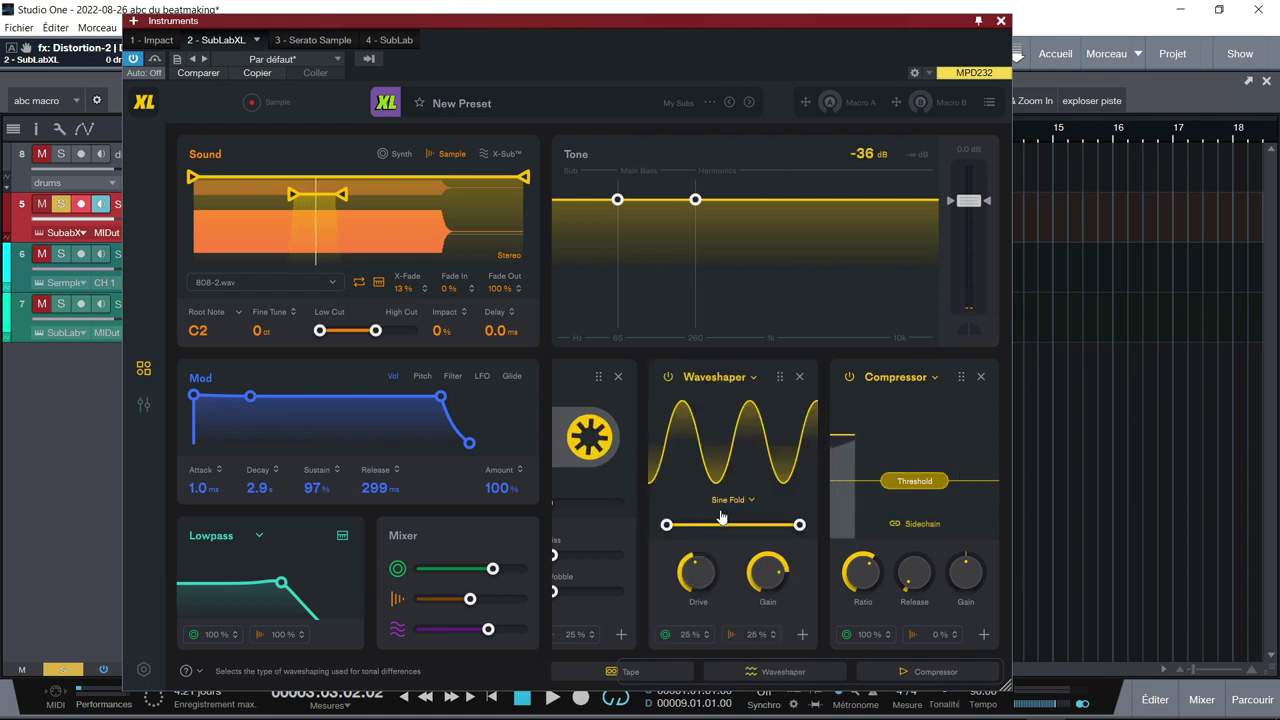
key(space)
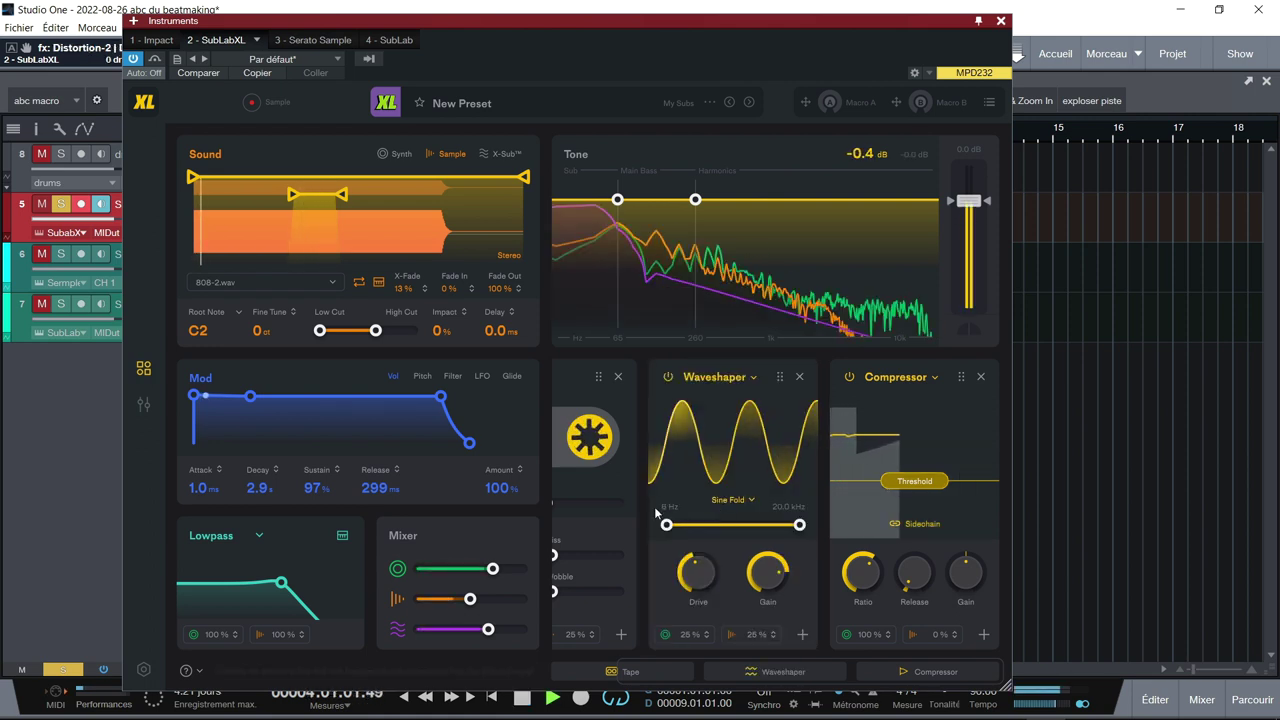
drag(799, 524, 693, 604)
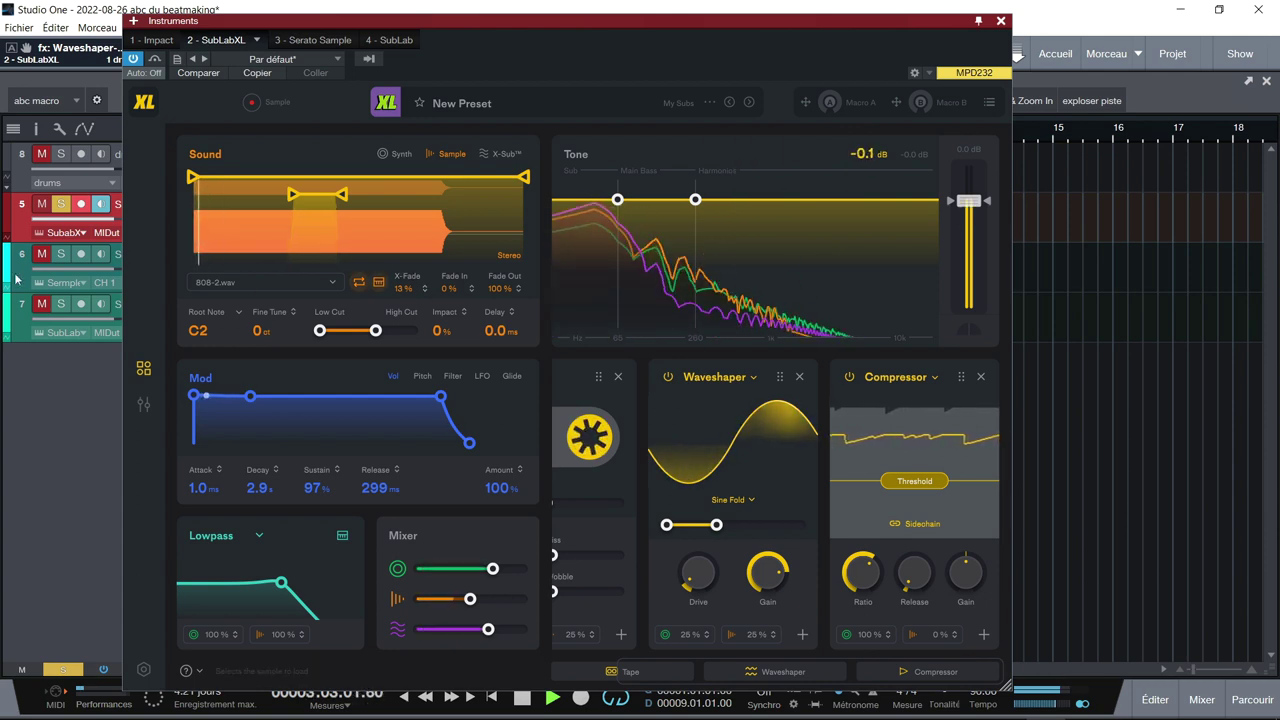
Unsolo the SubLab XL track to hear it in the mix, and raise the Tape's Drive to 75 %.
click(59, 205)
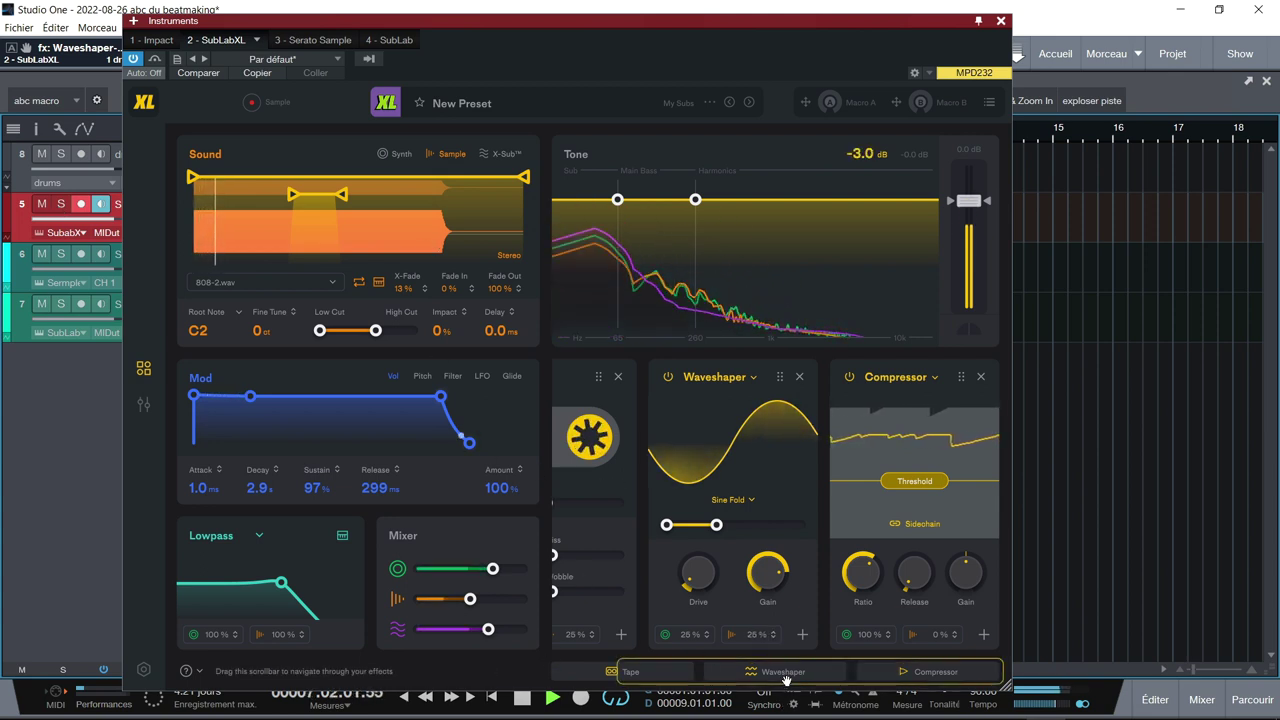
drag(785, 680, 642, 680)
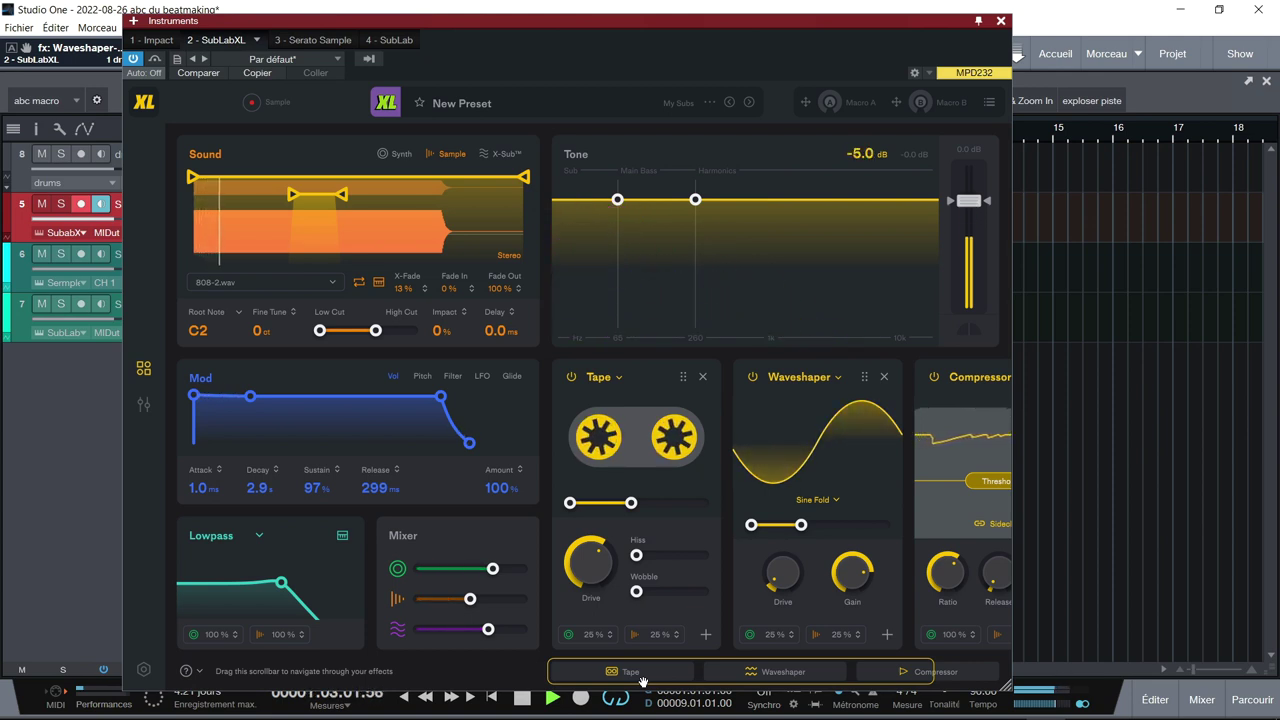
mouse_move(582, 574)
drag(582, 574, 576, 562)
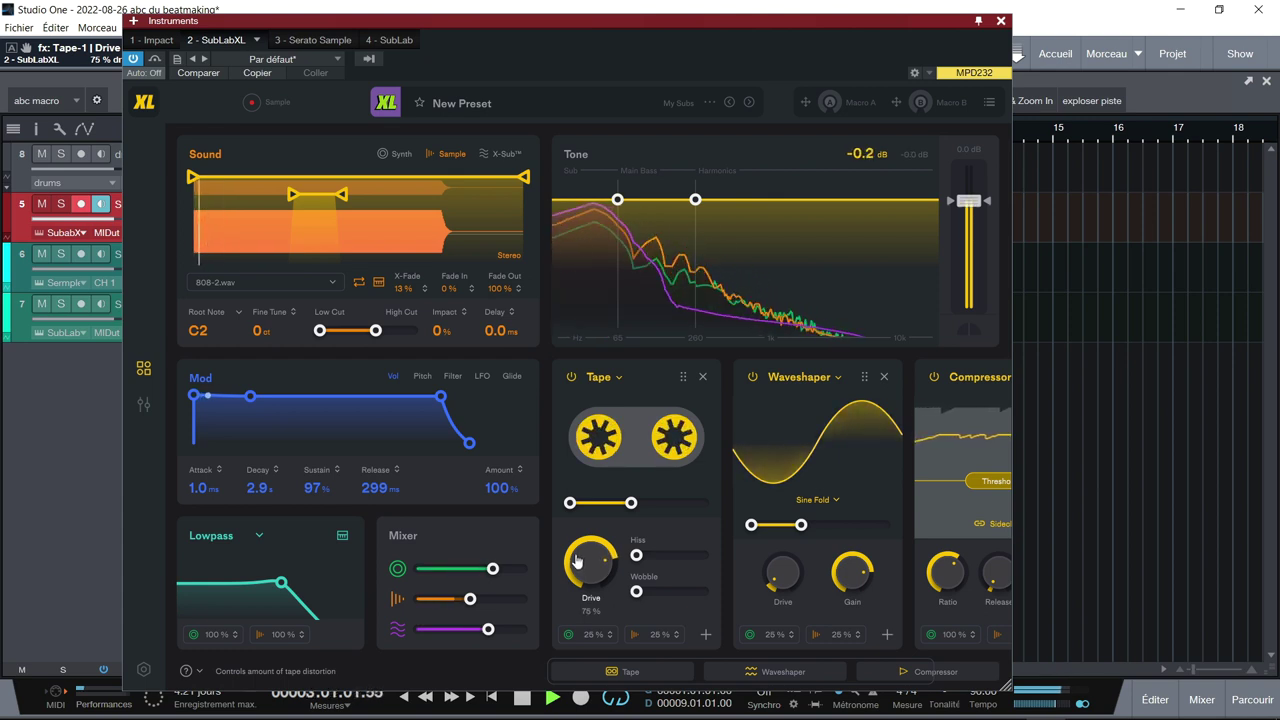
Adjust the Waveshaper's Drive, set its synth amount to 46 % and High Cut to about 658 Hz, and stop playback.
drag(784, 577, 786, 574)
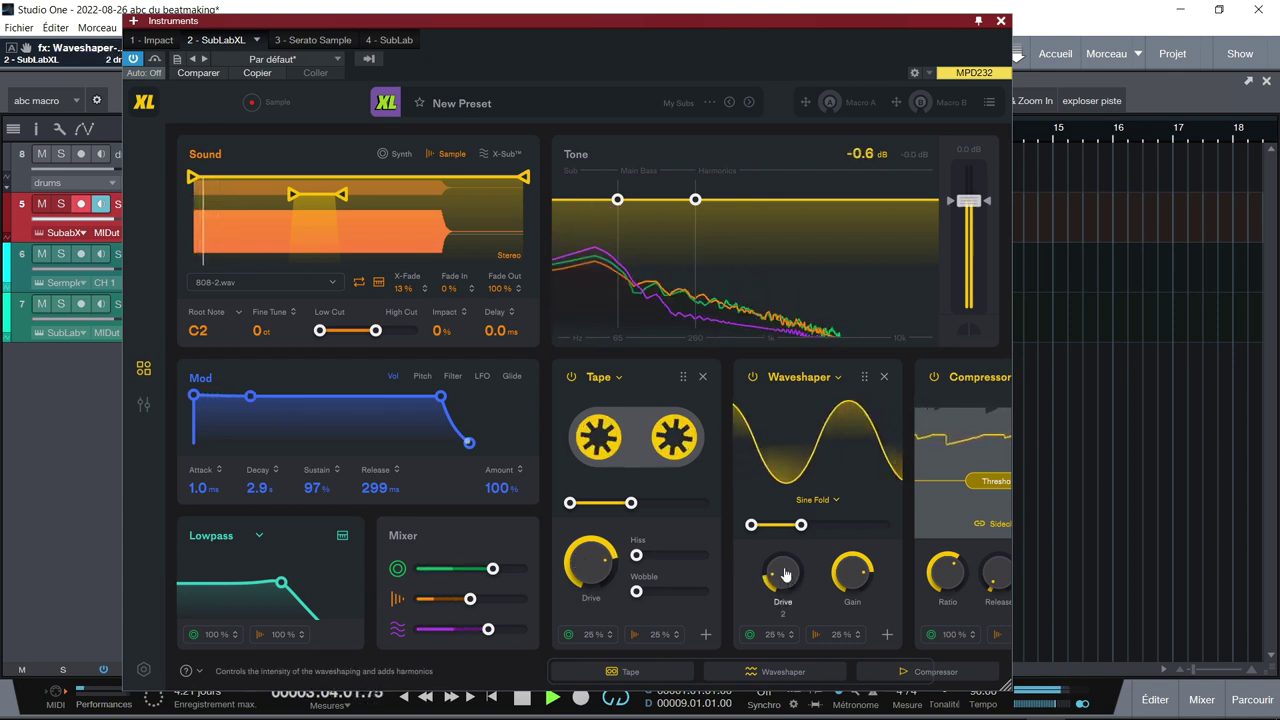
mouse_move(797, 537)
drag(799, 527, 819, 527)
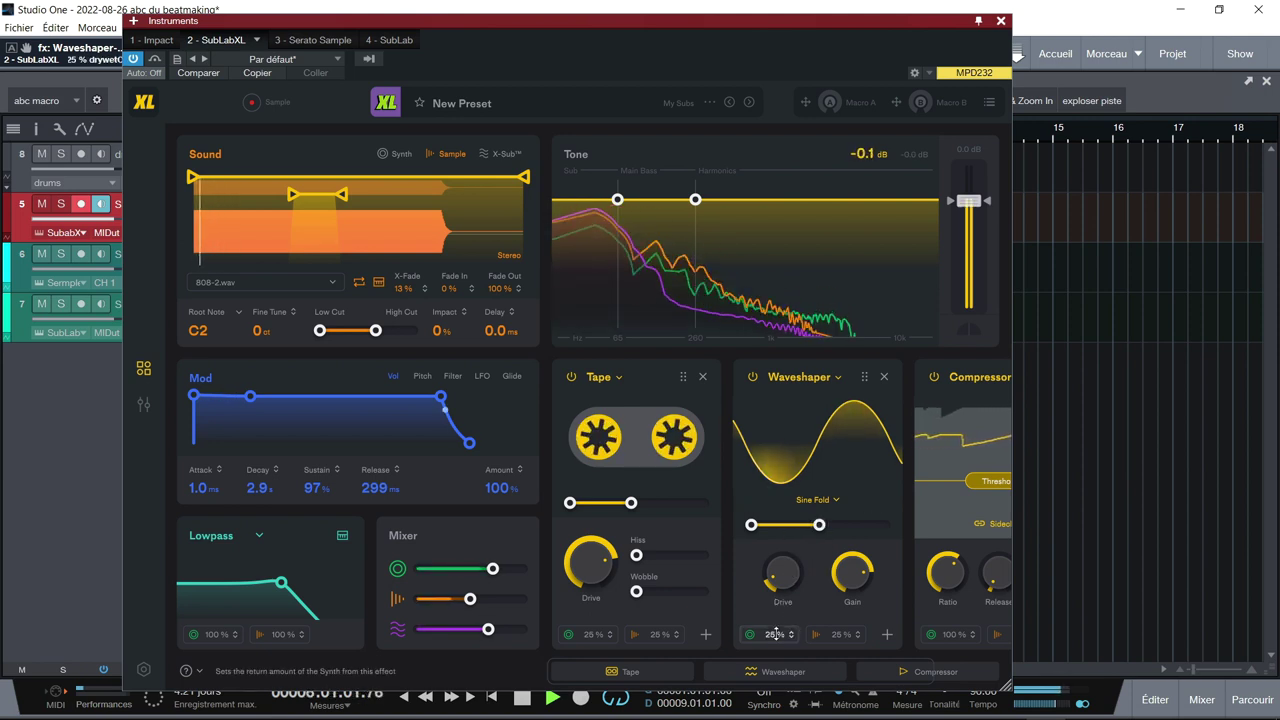
drag(776, 633, 774, 623)
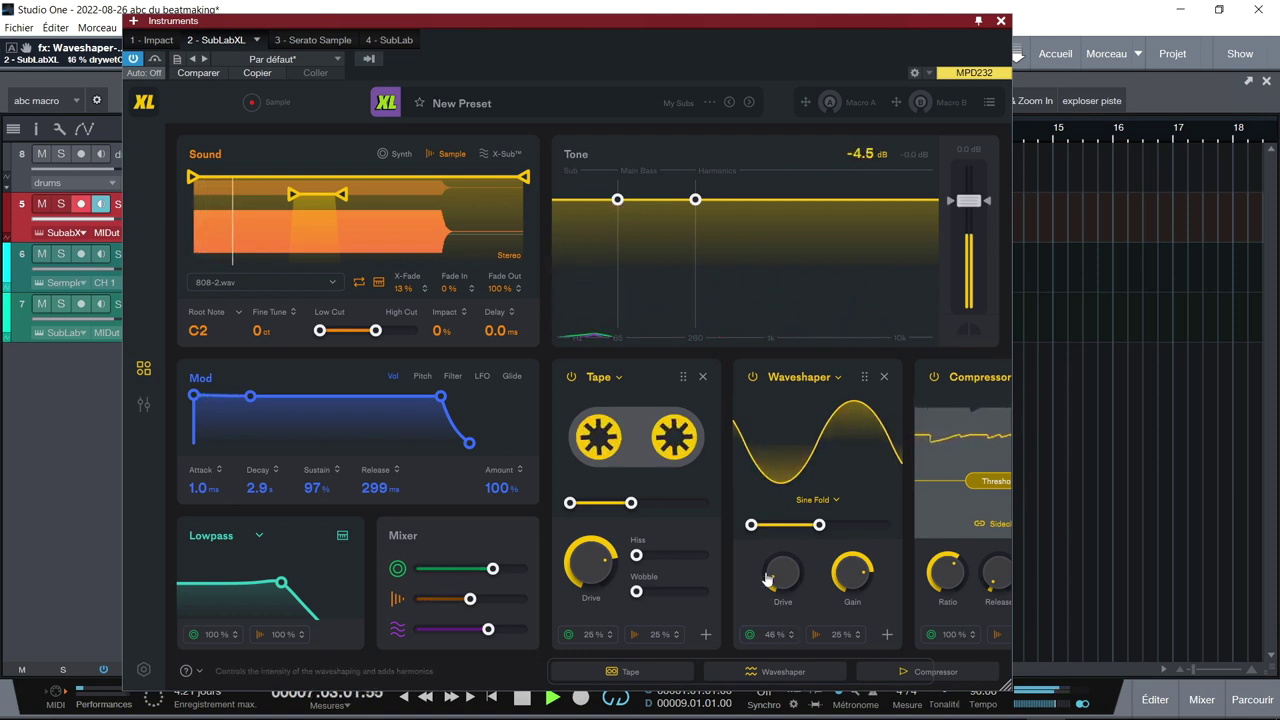
drag(821, 527, 804, 543)
key(space)
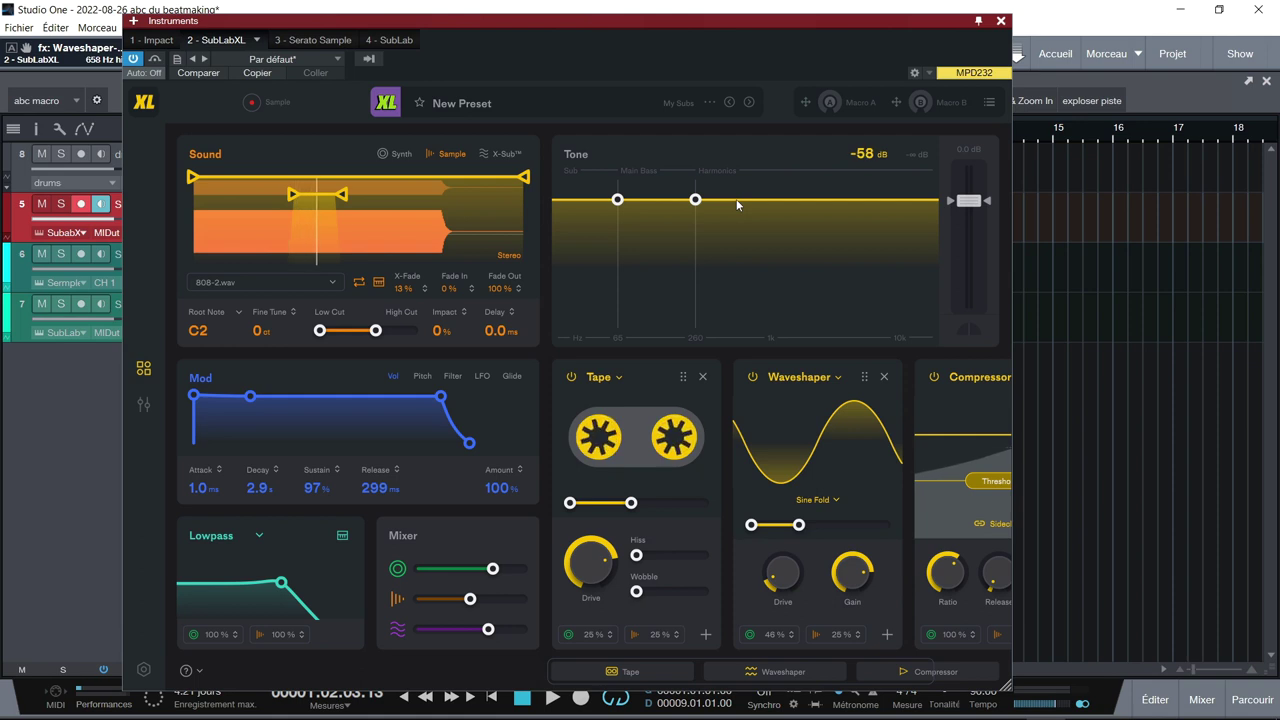
Solo the SubLab XL track again and restart playback.
click(58, 206)
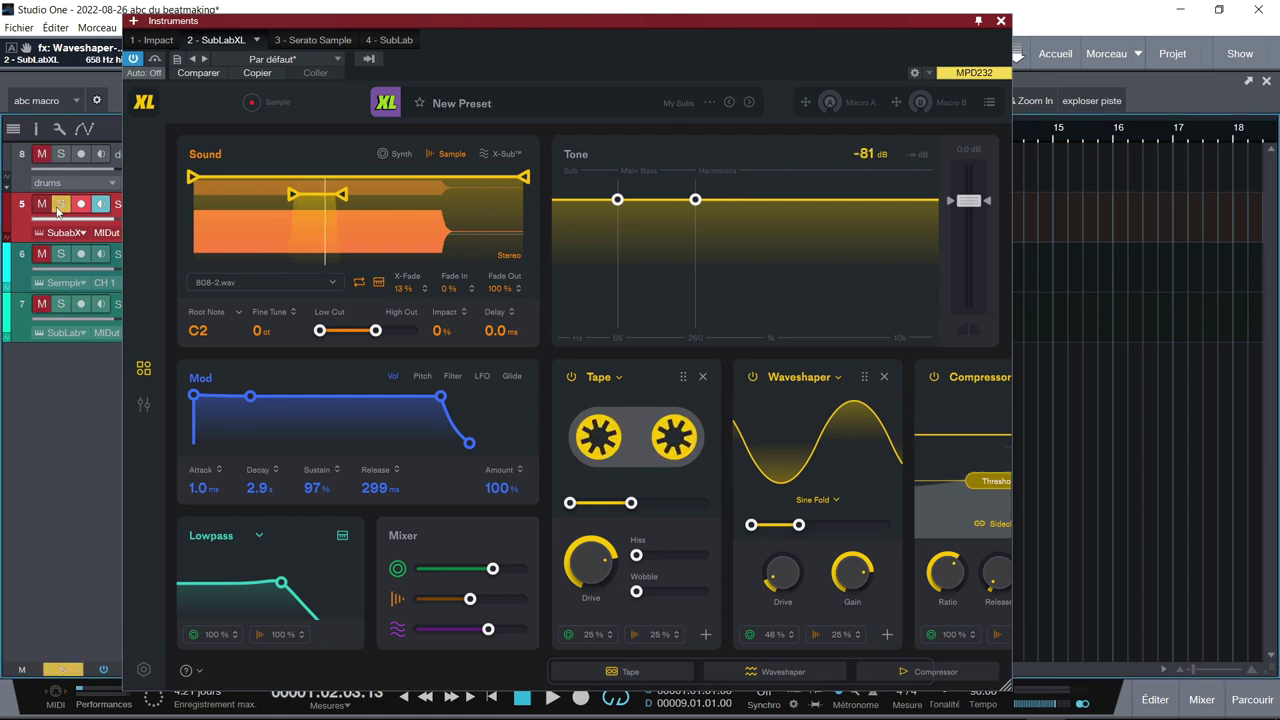
key(space)
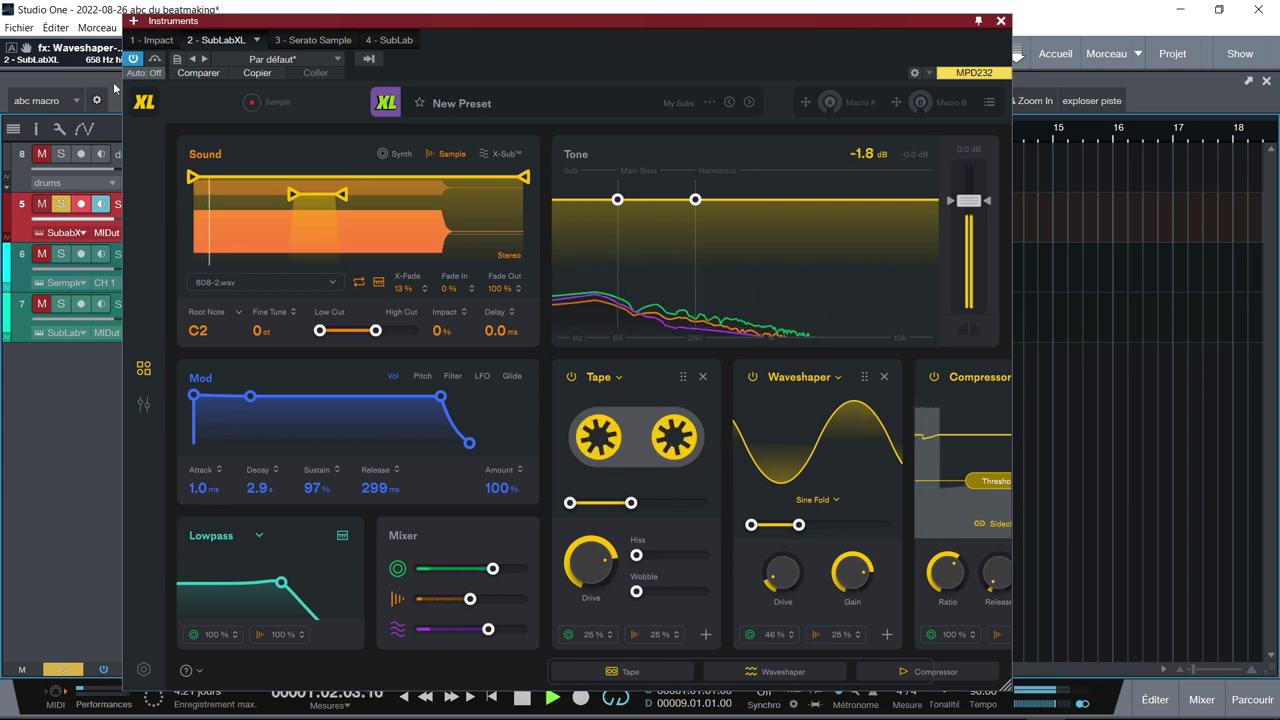
Roll off the Tone curve's lows and its highs at about 948 Hz, then unsolo the track to hear it in the mix.
drag(617, 201, 547, 287)
drag(697, 207, 769, 430)
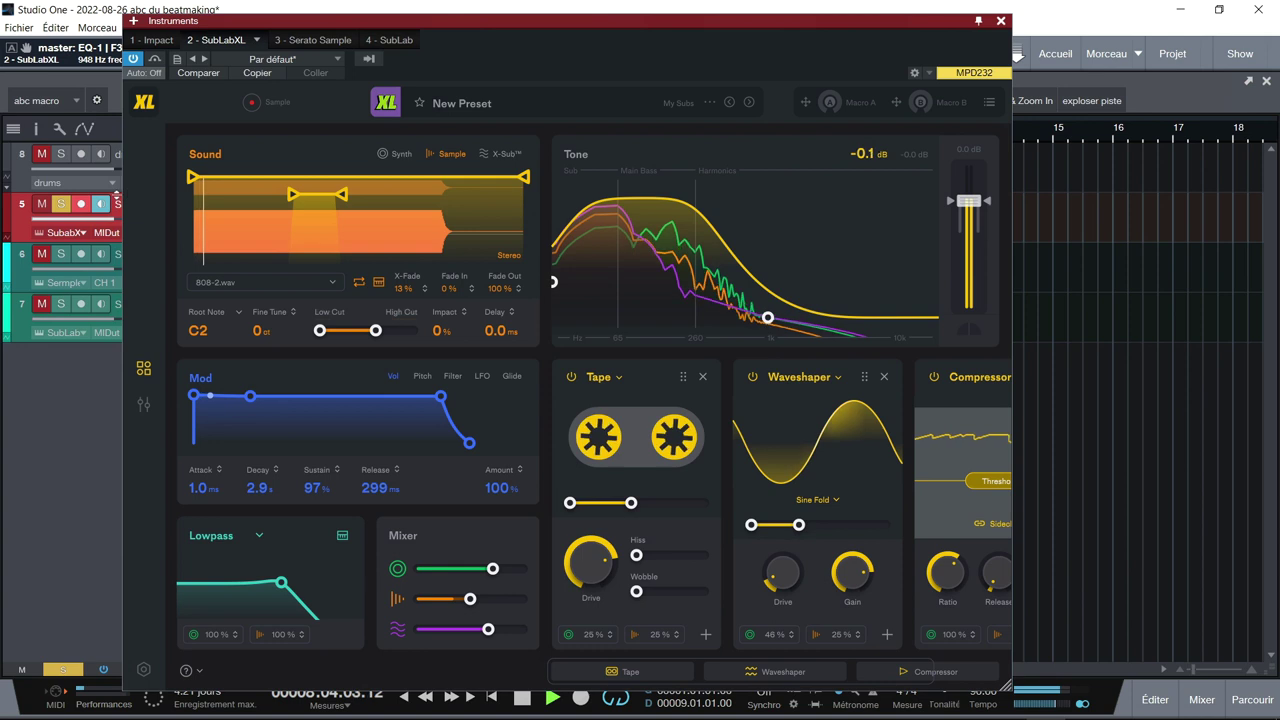
click(61, 204)
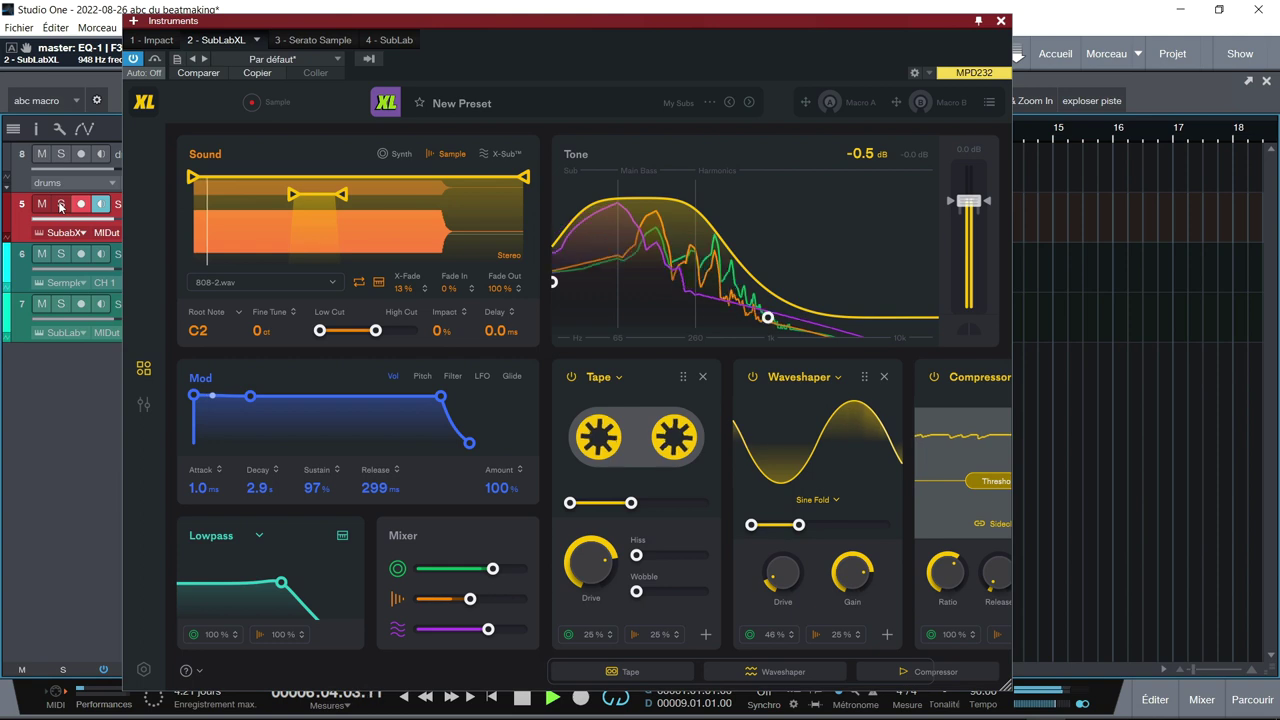
key(space)
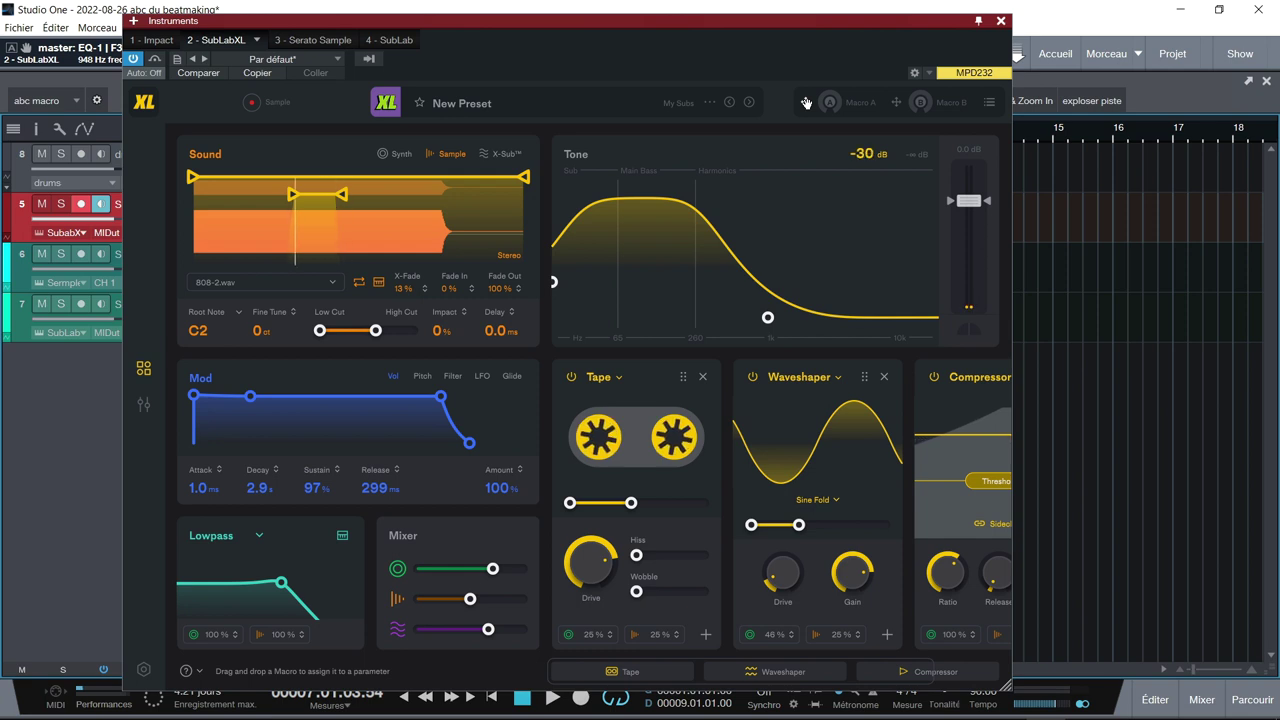
Assign Macro A to the Tape's Drive and limit its range to a minimum of about 42 %.
drag(806, 103, 791, 176)
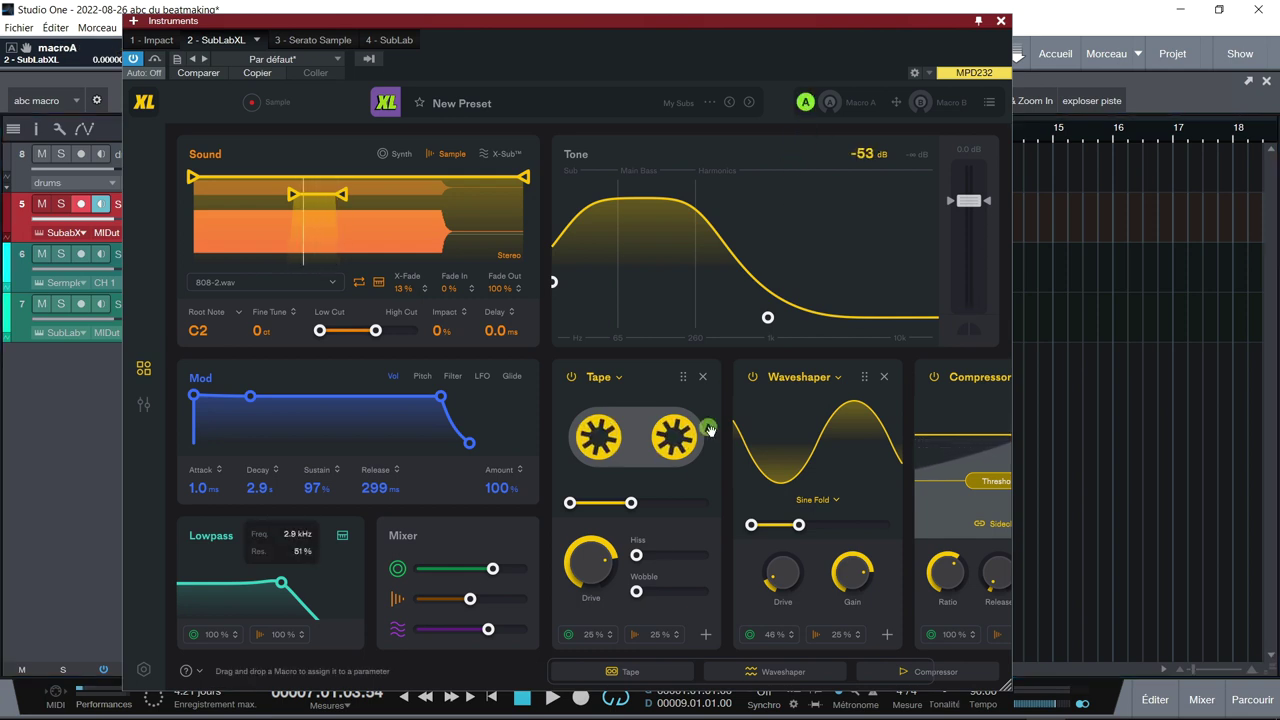
drag(598, 568, 643, 597)
drag(588, 562, 594, 637)
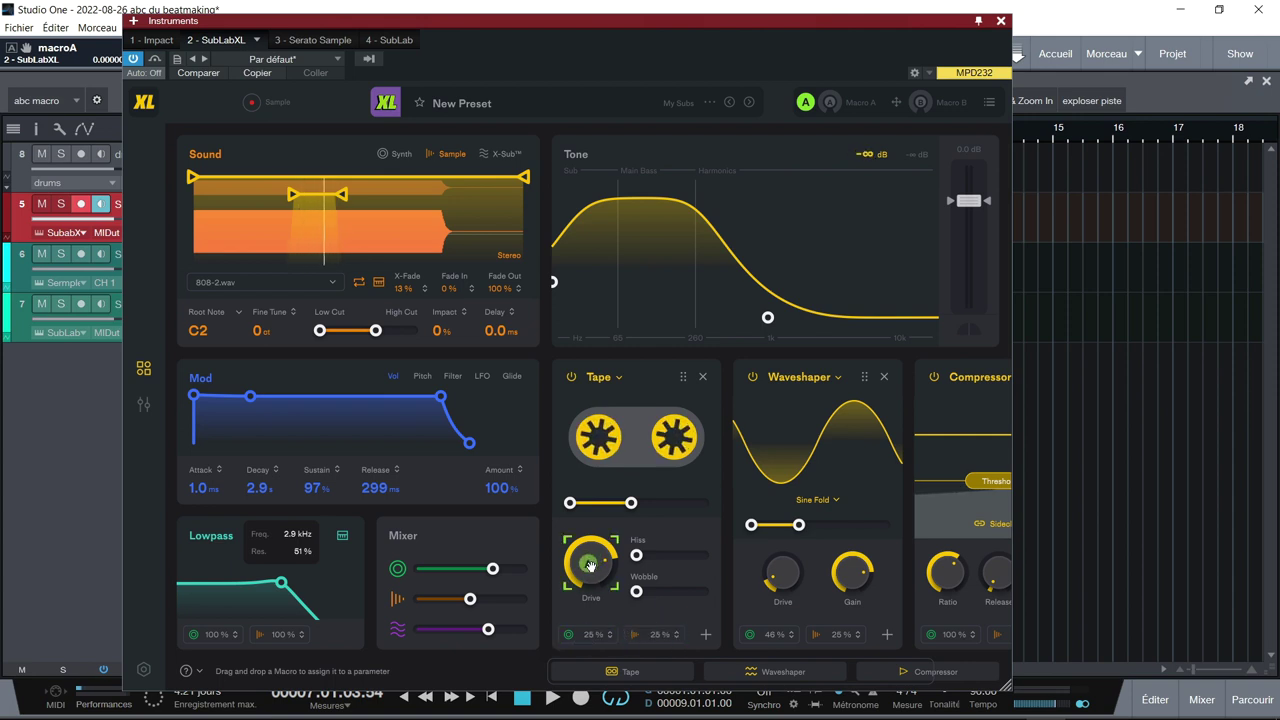
drag(593, 573, 593, 575)
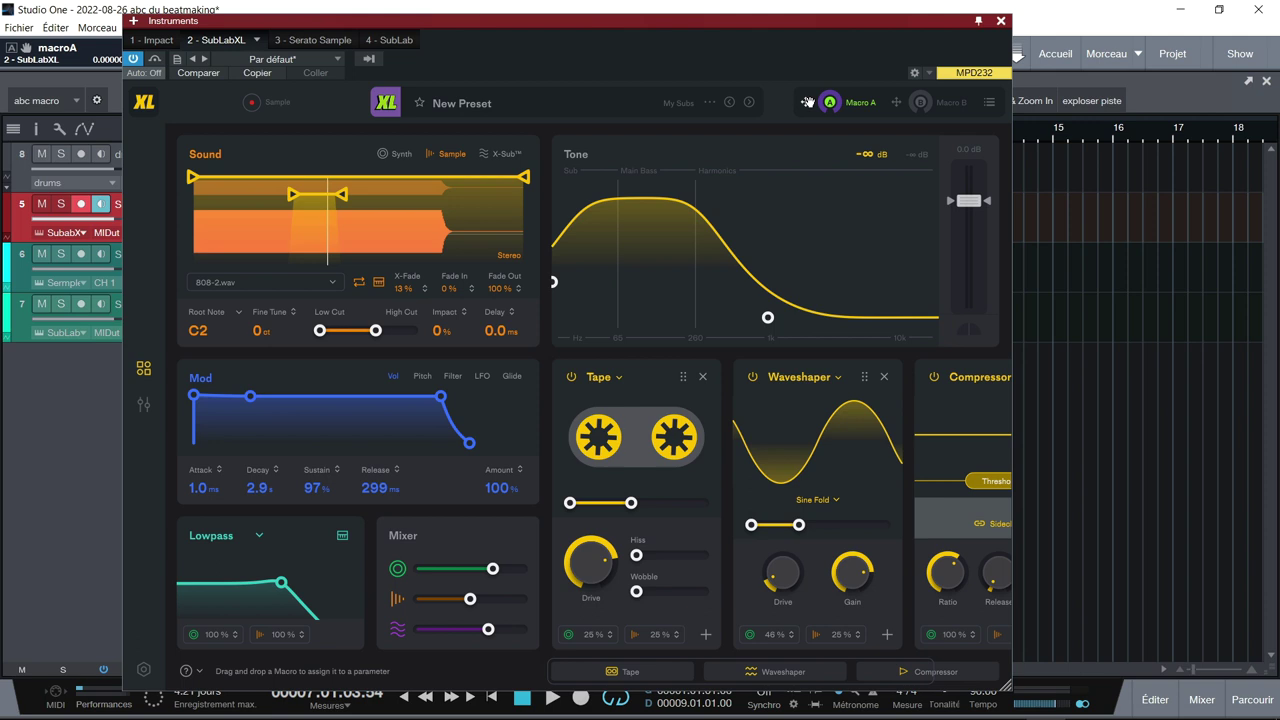
Assign Macro A to the Waveshaper's Drive and limit its range to roughly the lowest third.
mouse_move(806, 101)
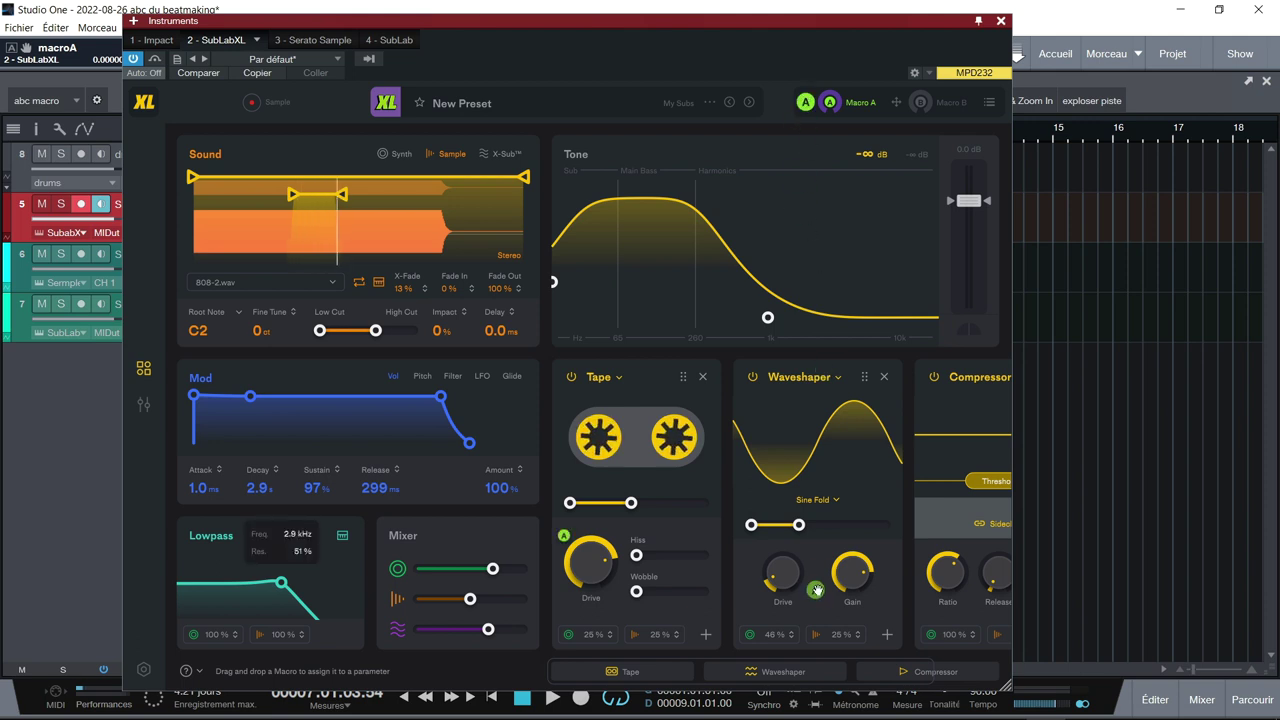
drag(785, 573, 786, 575)
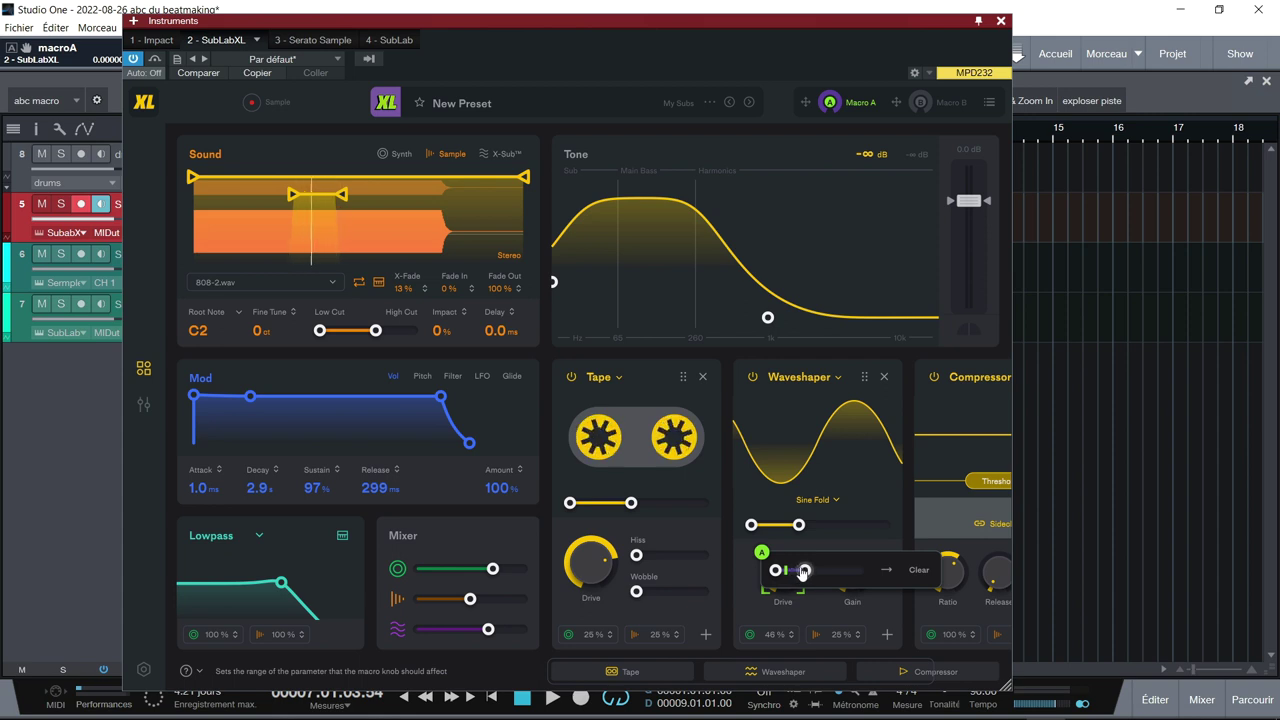
click(738, 597)
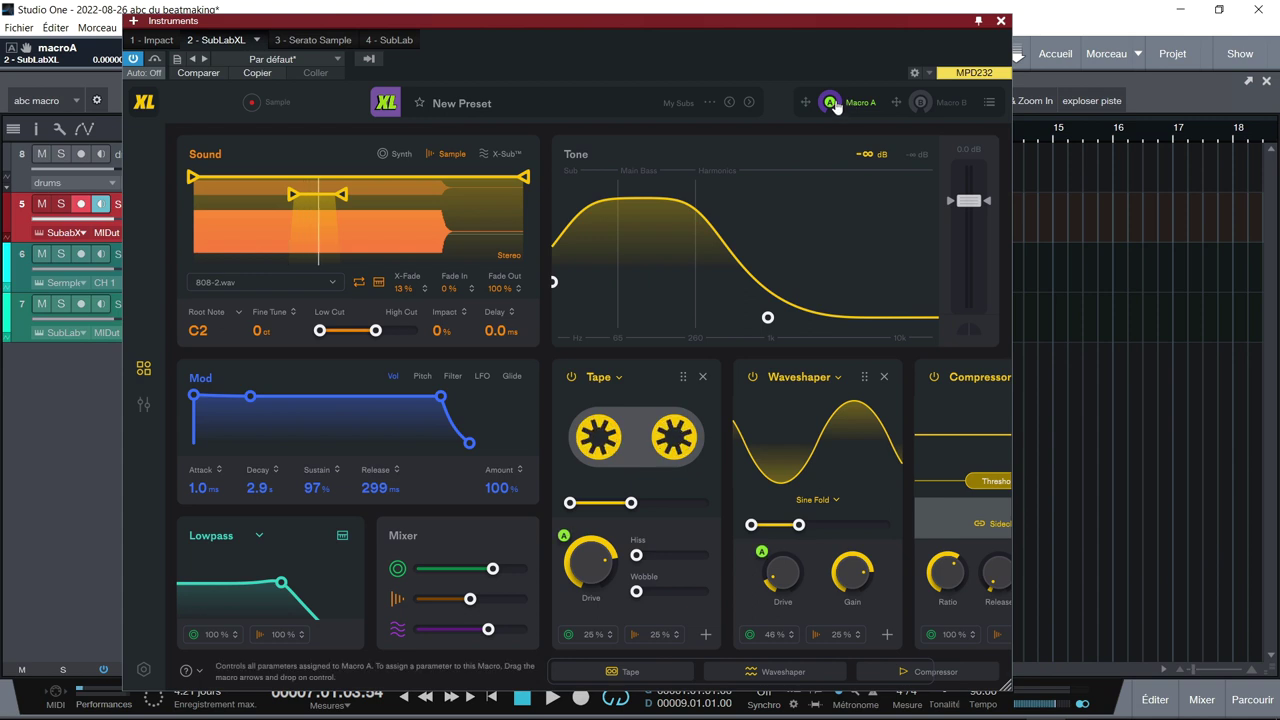
Turn Macro A down to its minimum, then raise it to about halfway during playback.
drag(828, 102, 804, 131)
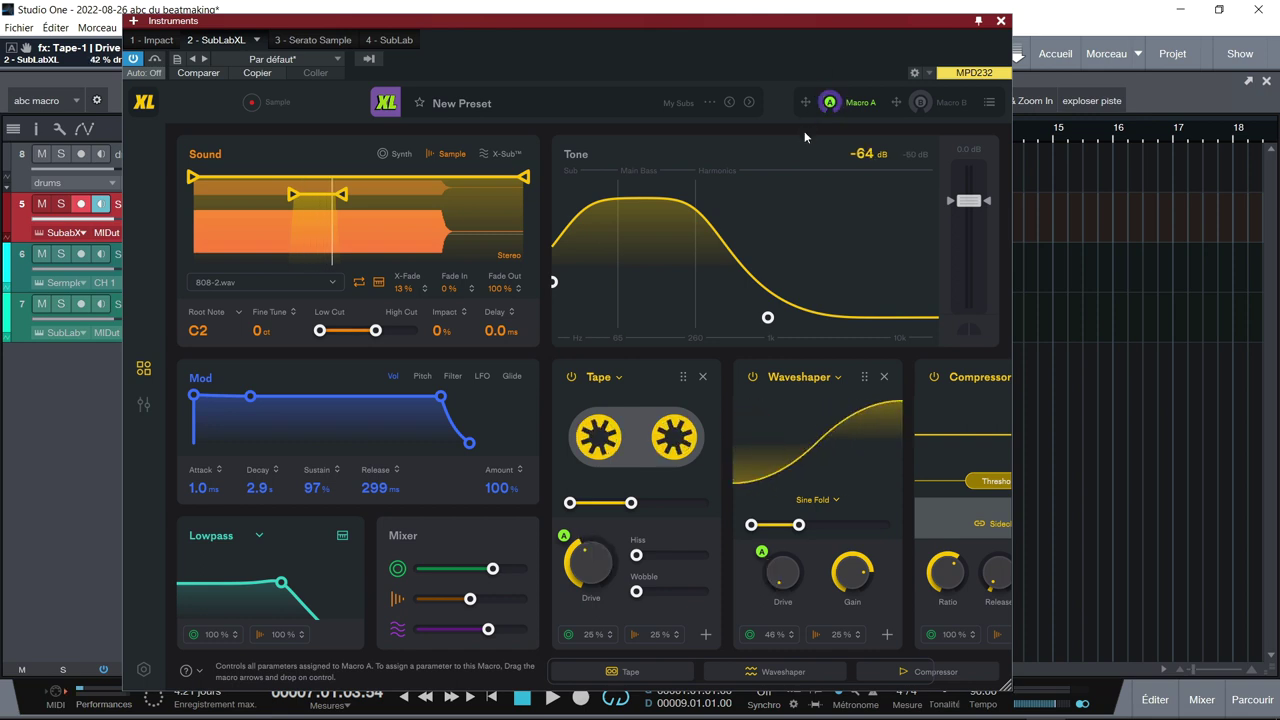
key(space)
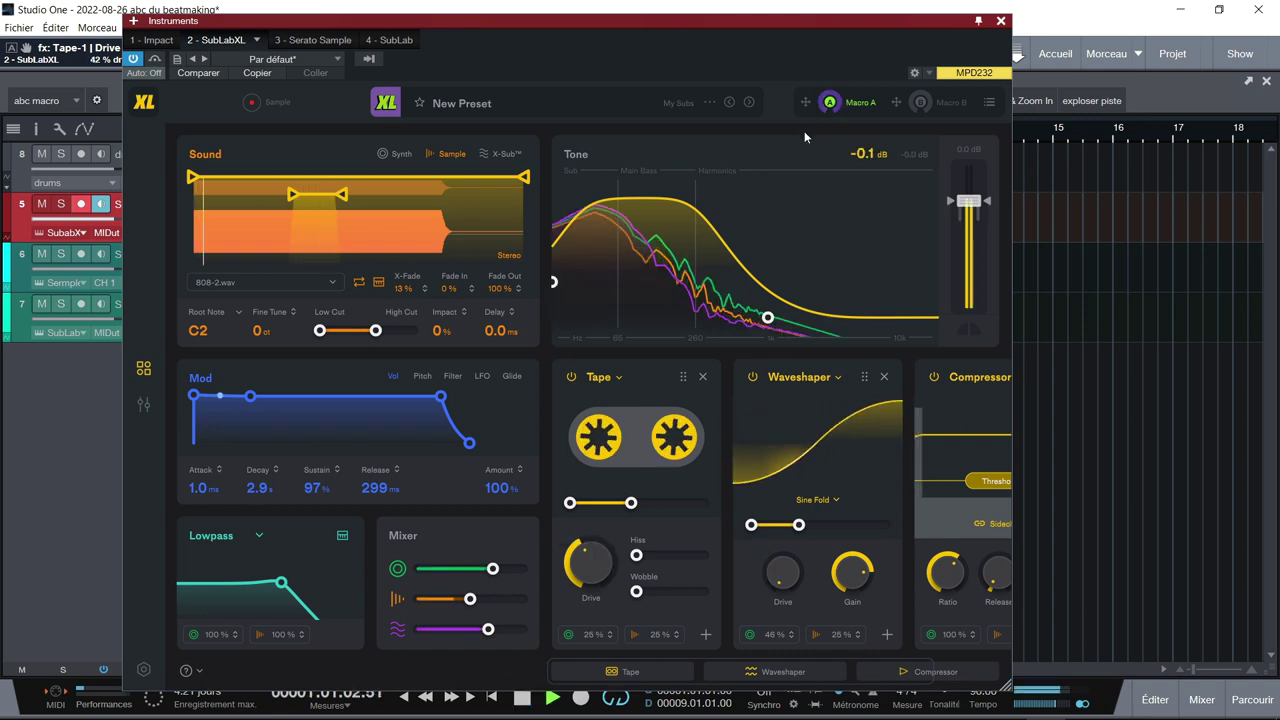
mouse_move(818, 104)
mouse_down()
mouse_move(836, 61)
mouse_move(835, 100)
mouse_up()
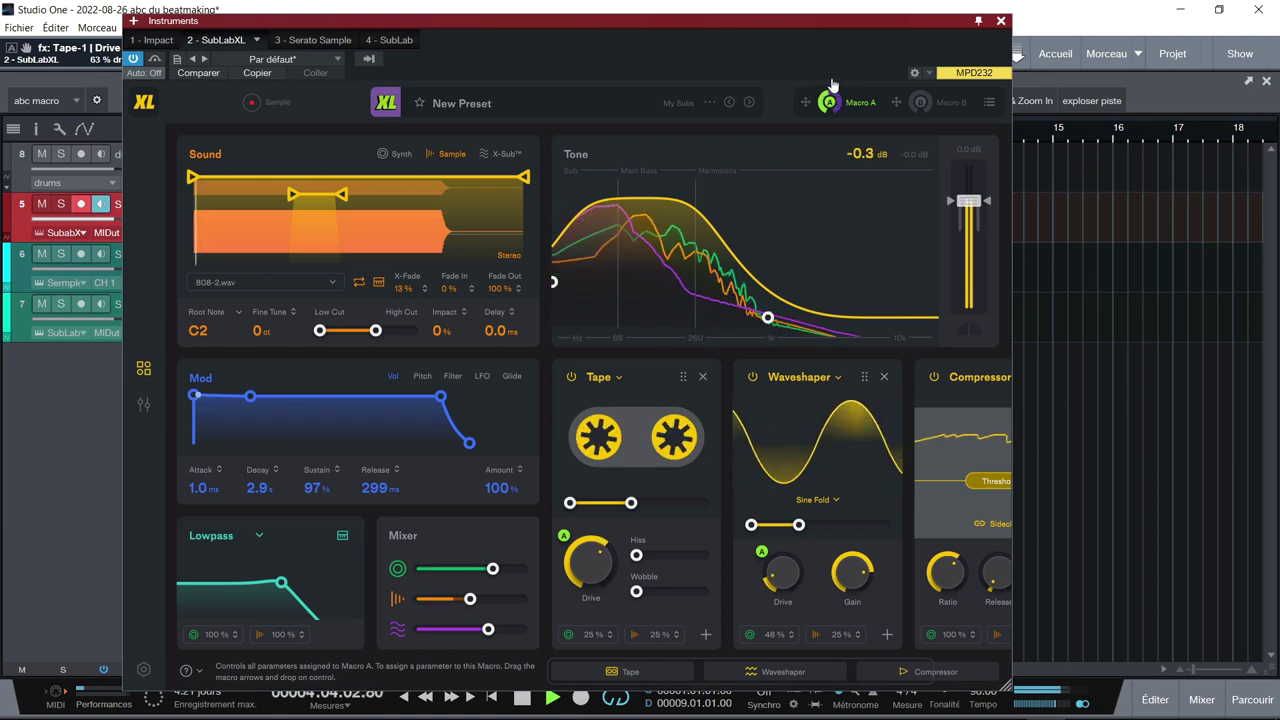
drag(828, 88, 828, 80)
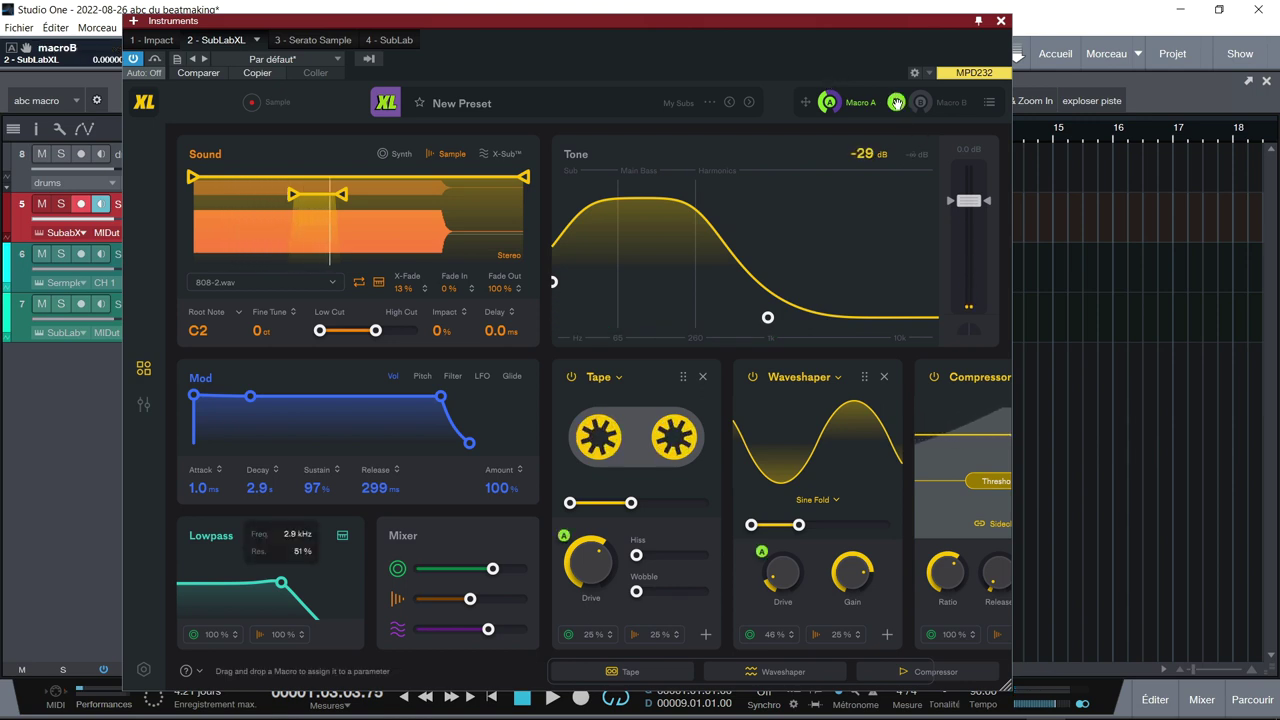
Assign Macro B to the Mixer's Synth, Sample and X-Sub levels.
drag(507, 582, 479, 570)
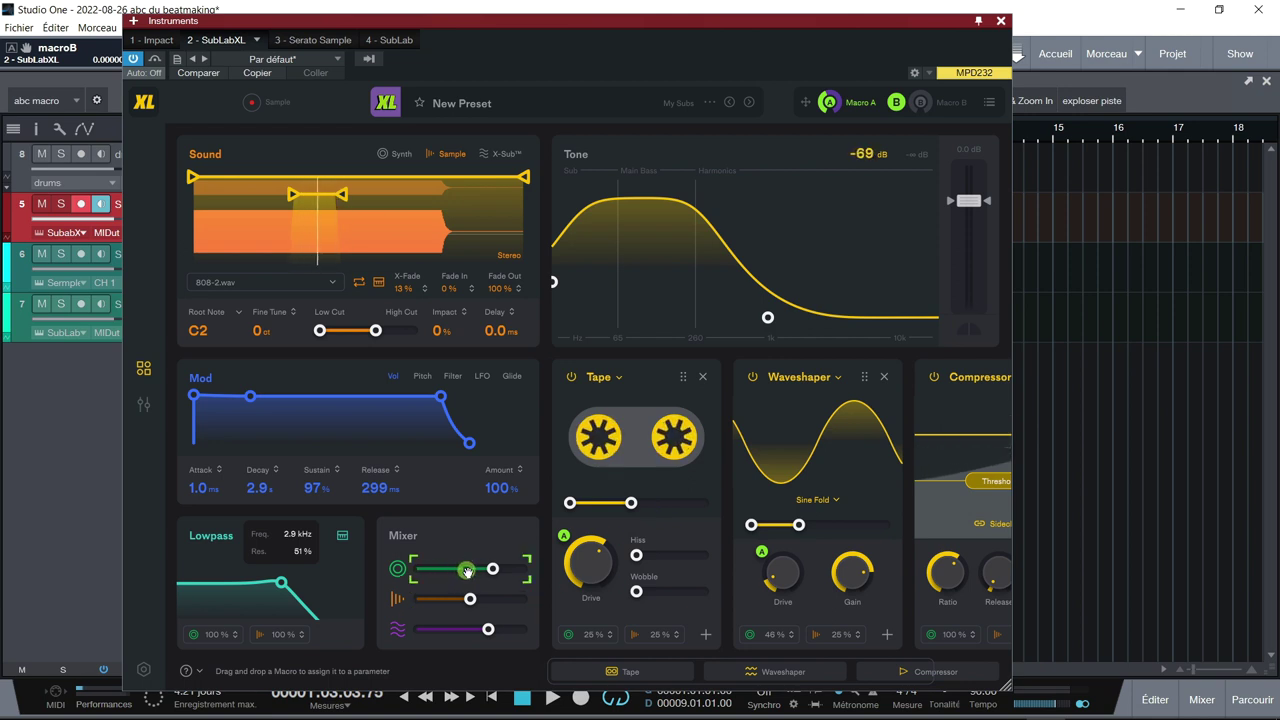
drag(467, 570, 468, 573)
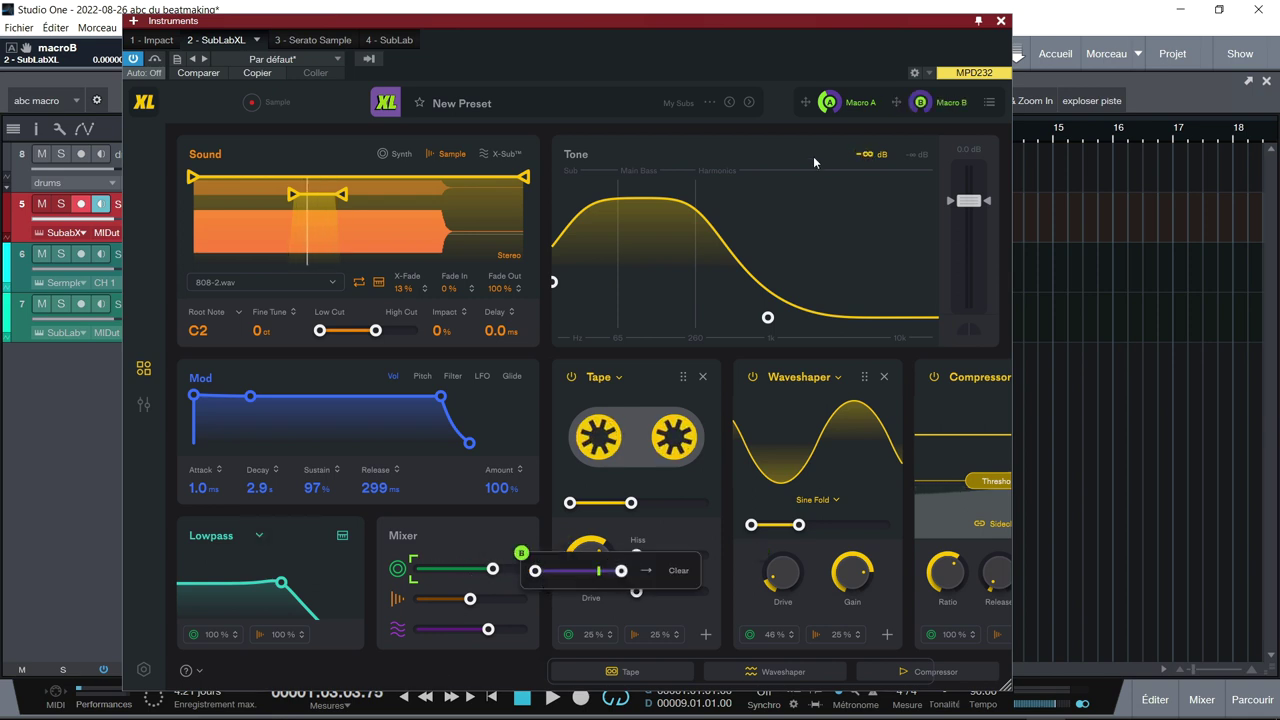
drag(897, 102, 445, 598)
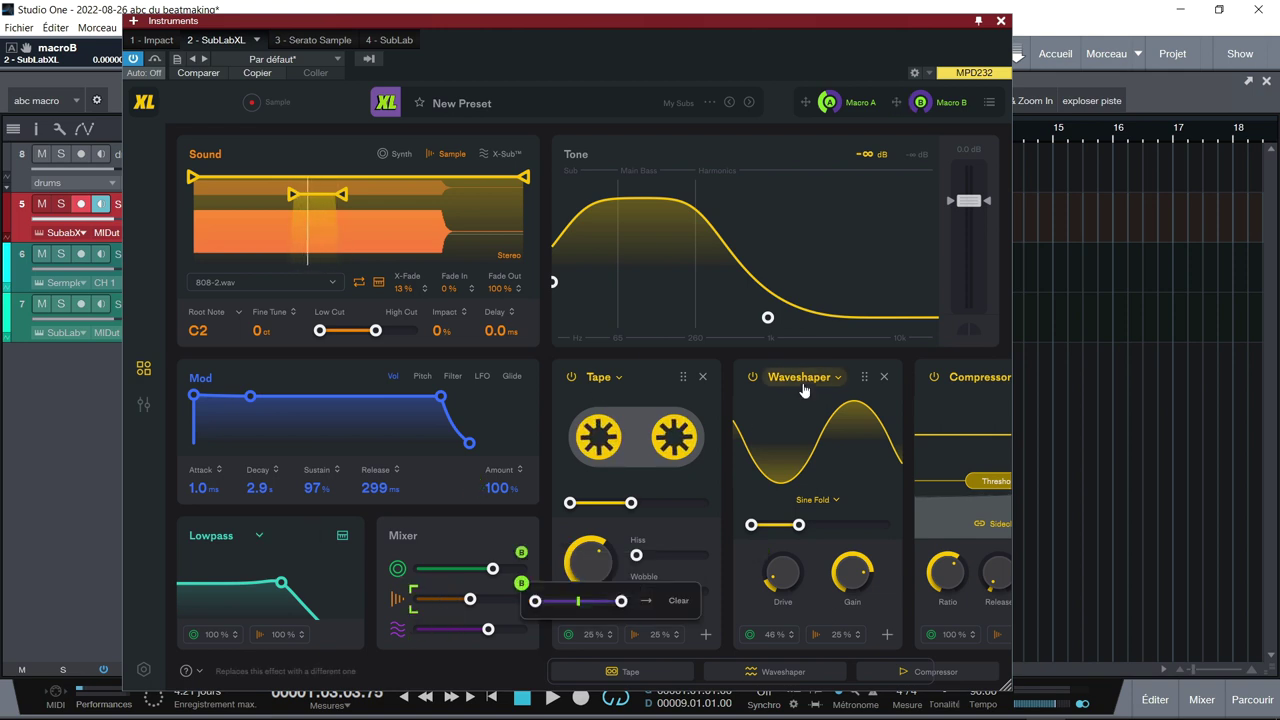
drag(893, 102, 445, 634)
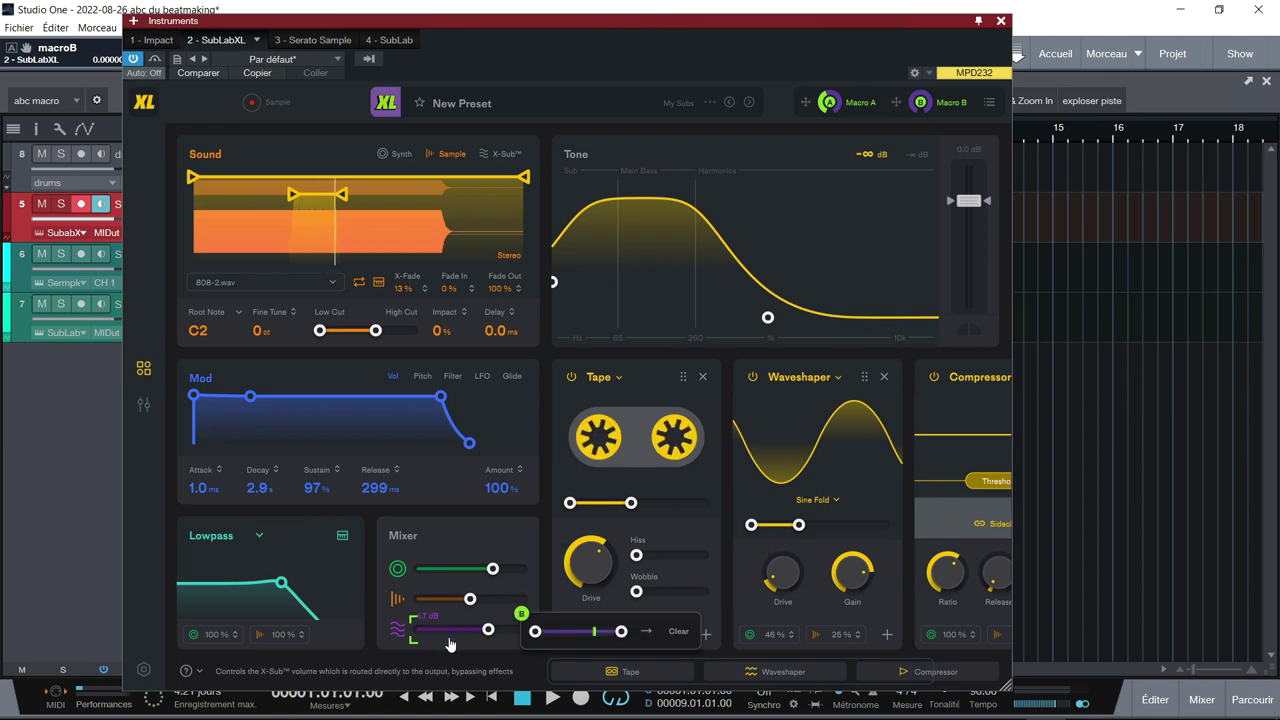
Restart playback in the macro performance view and try different Macro A and Macro B positions, leaving Macro B at a mixer level of about -1.9 dB.
key(space)
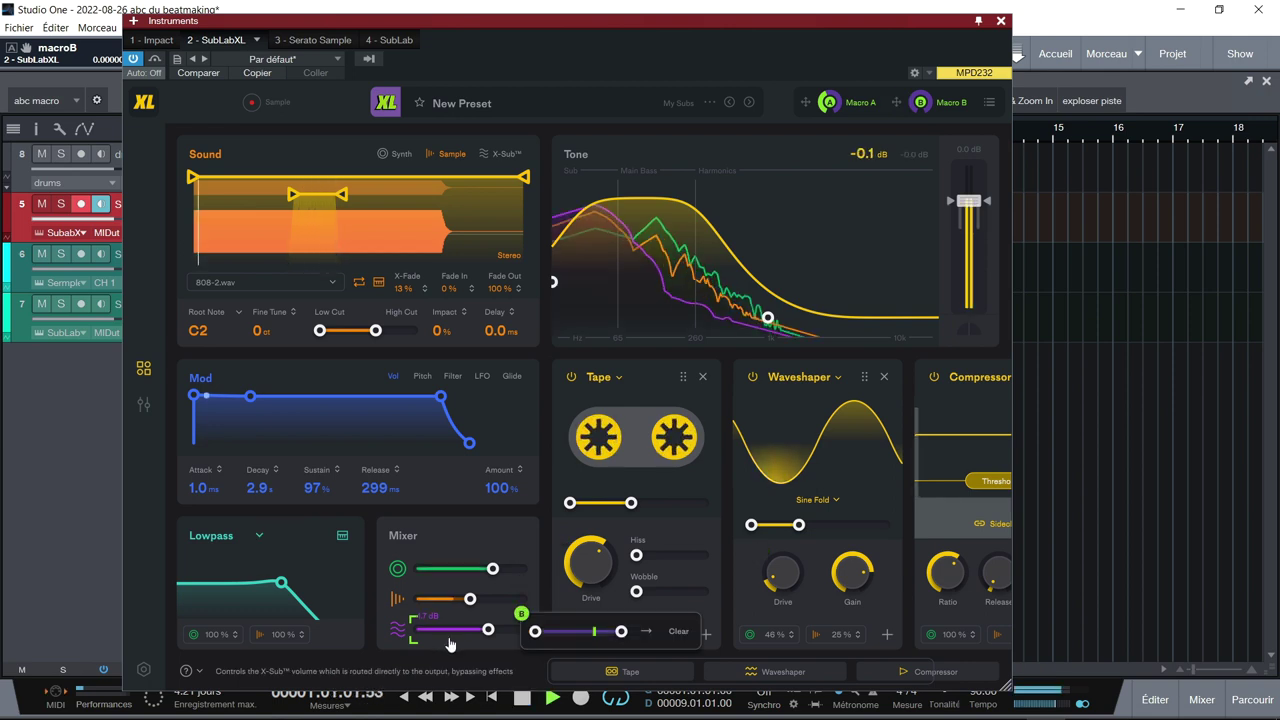
click(143, 404)
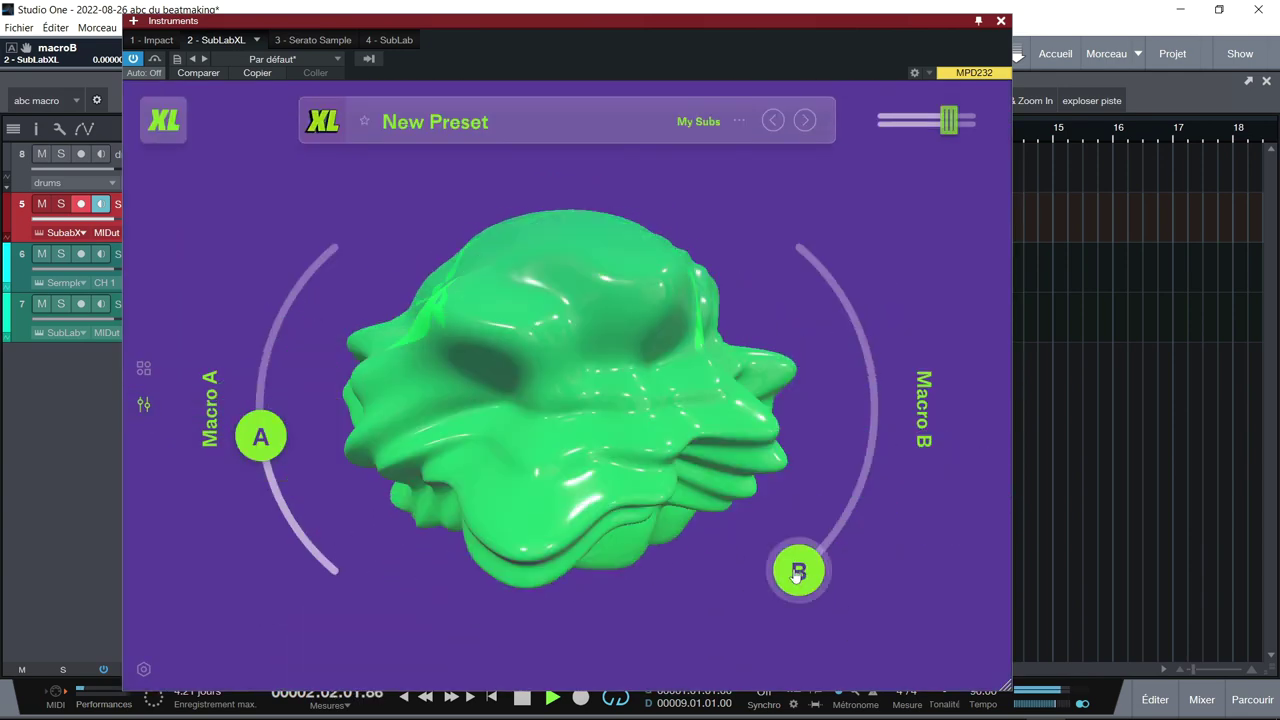
drag(799, 571, 765, 261)
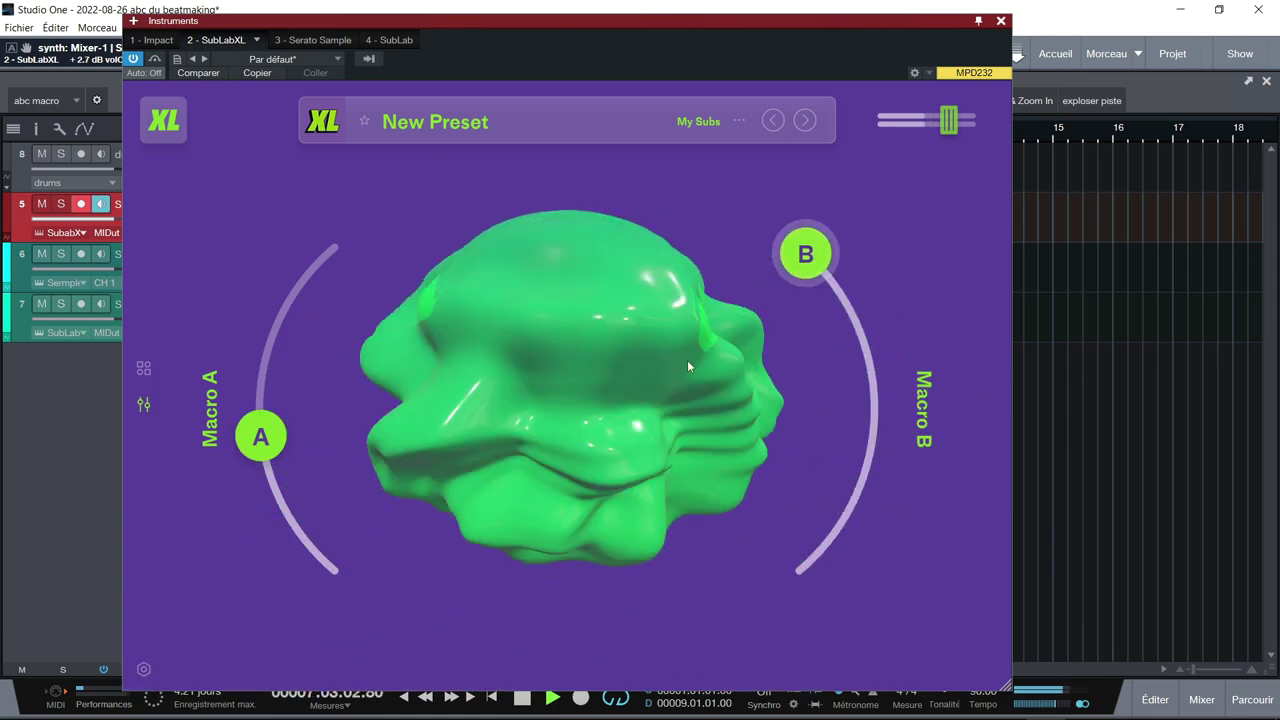
drag(250, 445, 235, 347)
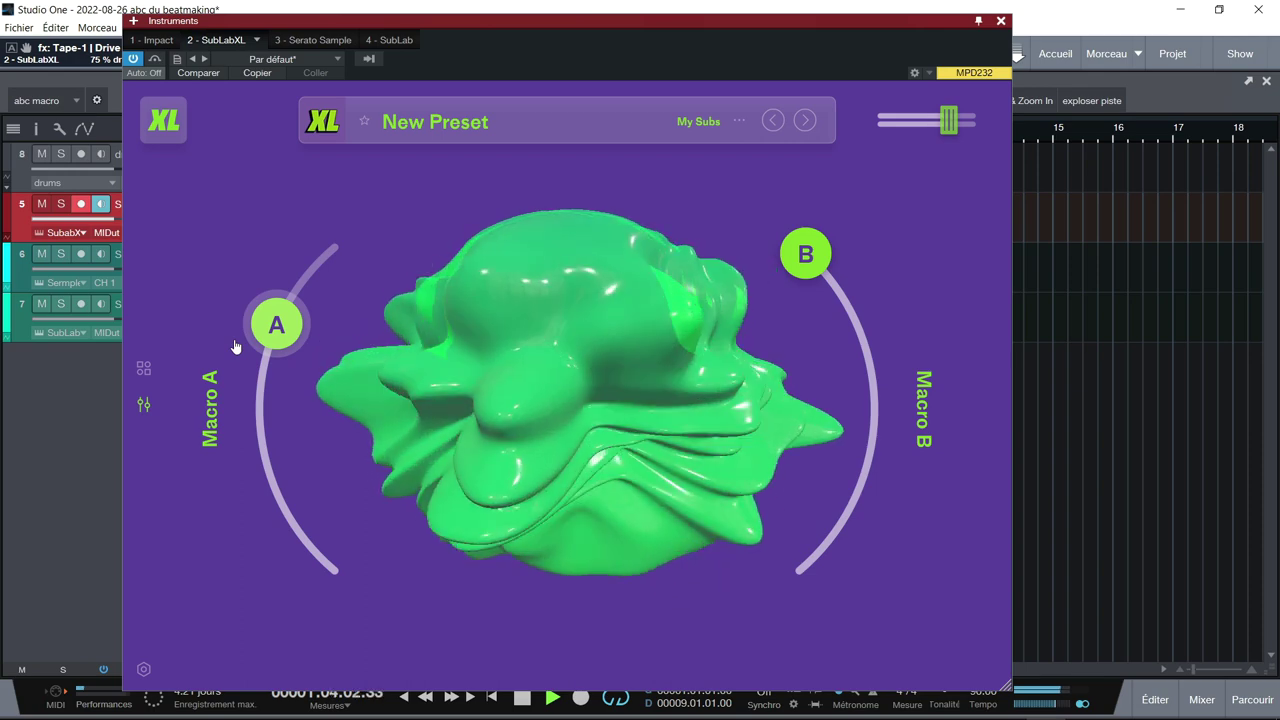
drag(235, 347, 236, 463)
drag(797, 268, 847, 335)
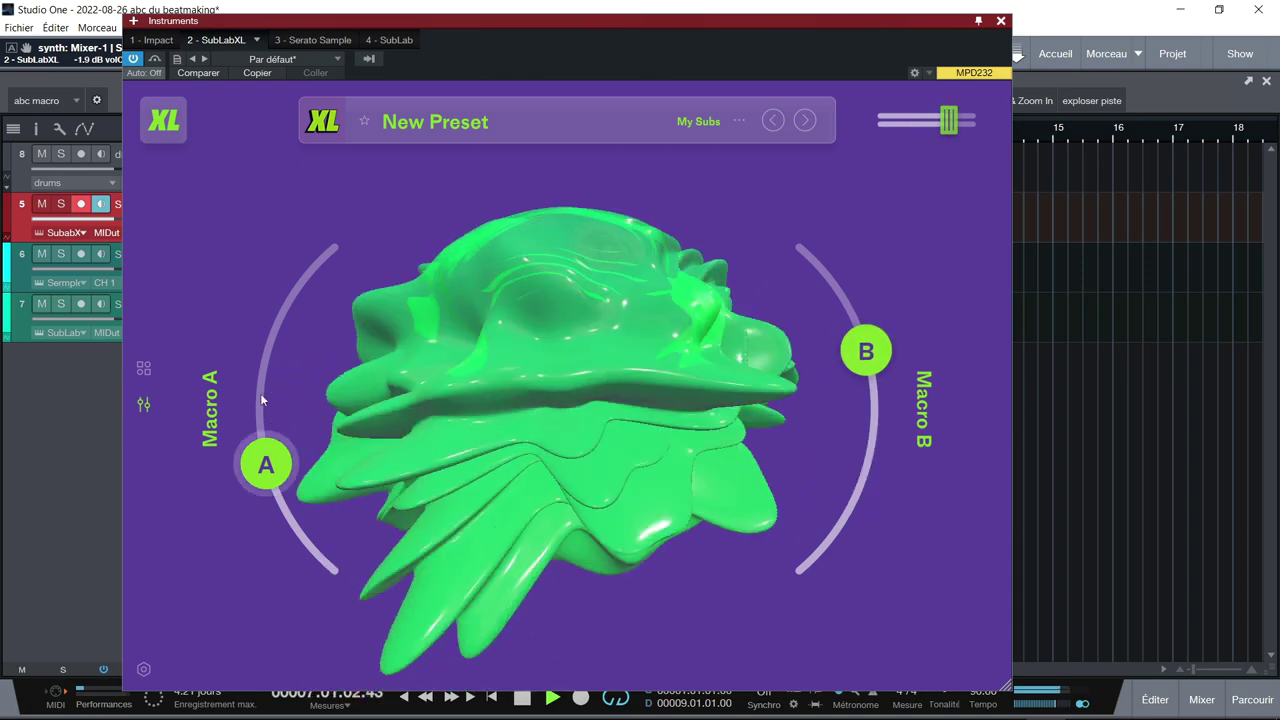
Return to the editing view, then lower Macro B to about -3.7 dB and Macro A to a Tape Drive of about 50 %.
click(143, 369)
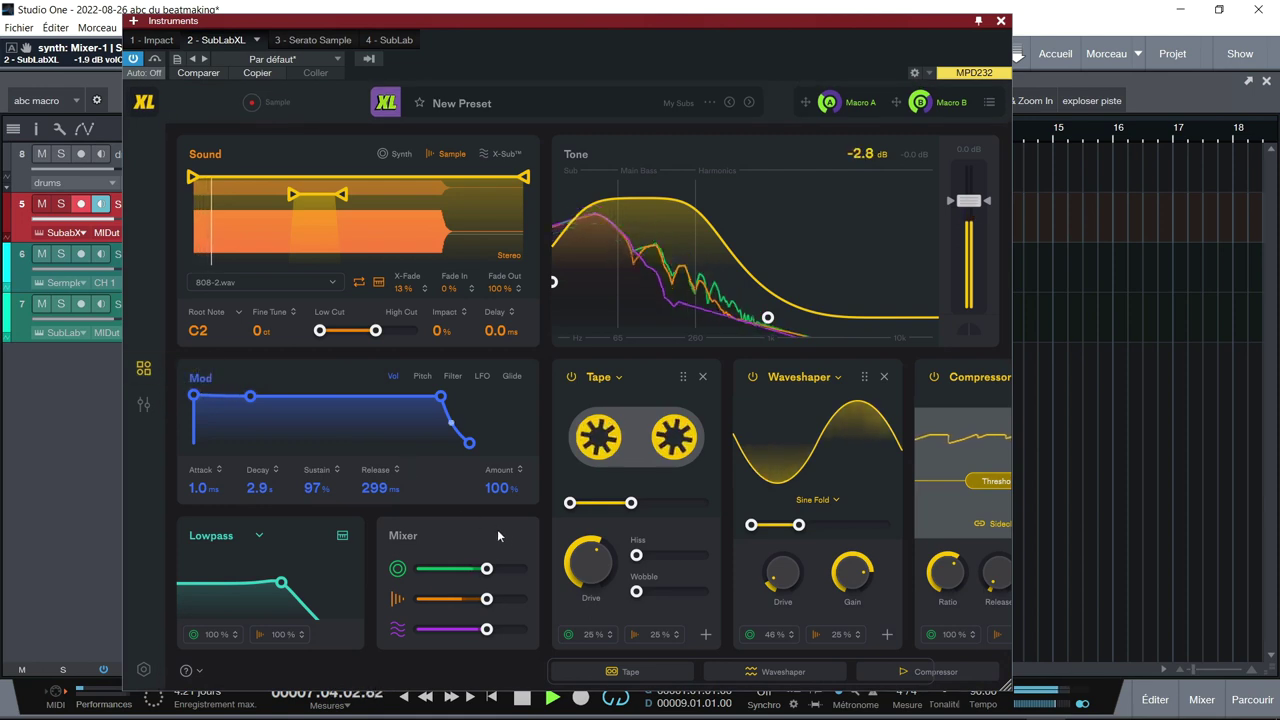
mouse_move(920, 102)
mouse_down()
mouse_move(926, 177)
mouse_move(925, 88)
mouse_move(930, 120)
mouse_up()
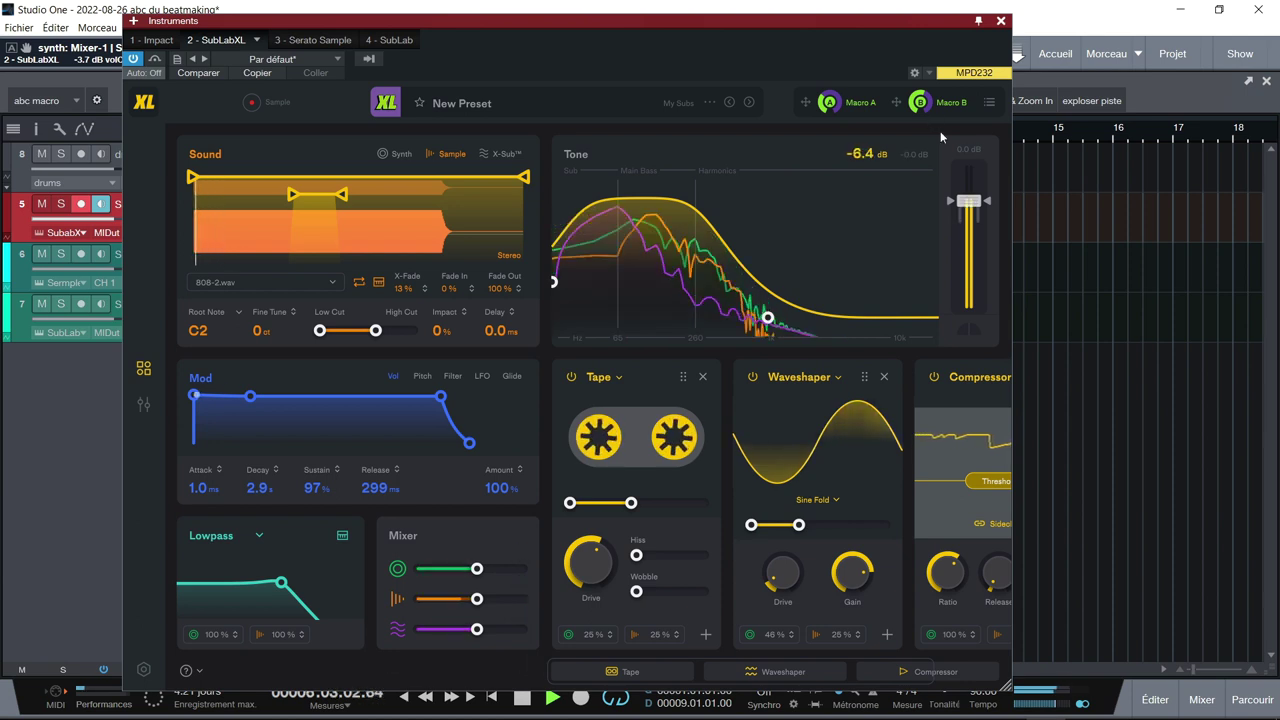
click(836, 110)
mouse_move(836, 110)
mouse_down()
mouse_move(824, 52)
mouse_move(822, 103)
mouse_up()
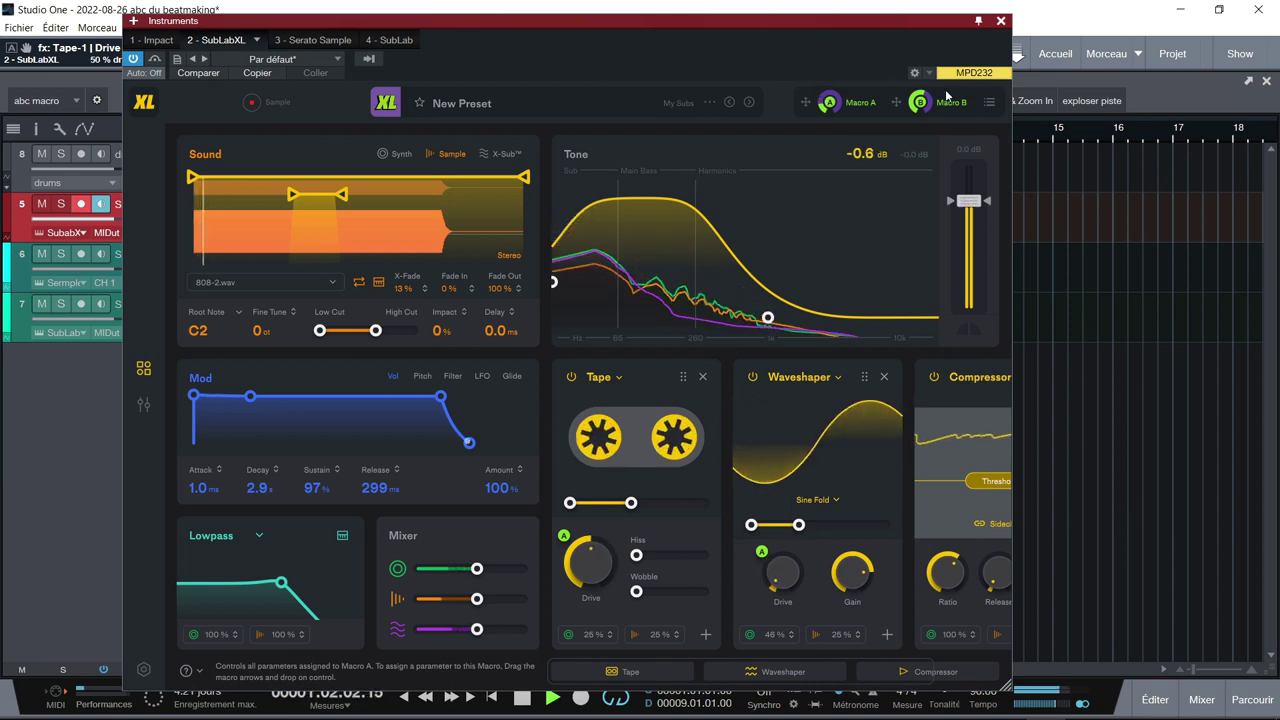
key(space)
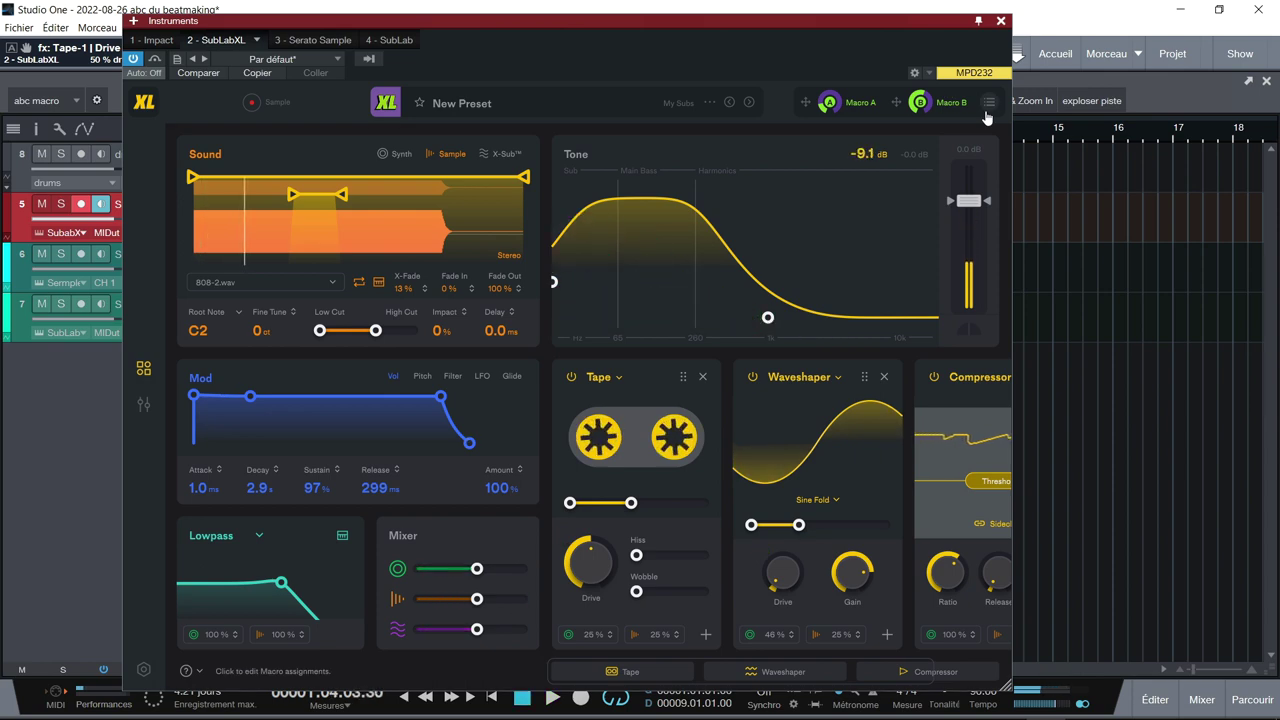
Raise the lower range limits of Macro B's Synth, Sampler and X-Sub assignments, then sweep Macro B during playback and leave it at about -0.1 dB.
click(988, 103)
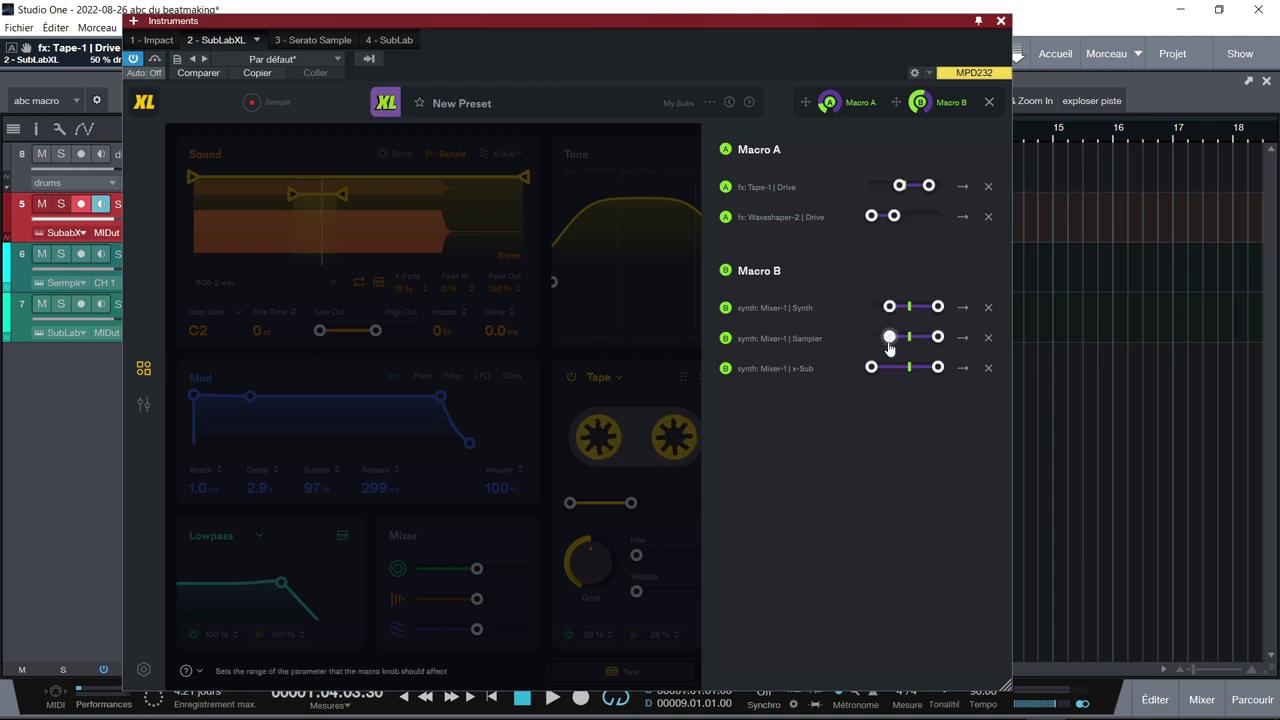
drag(874, 371, 891, 373)
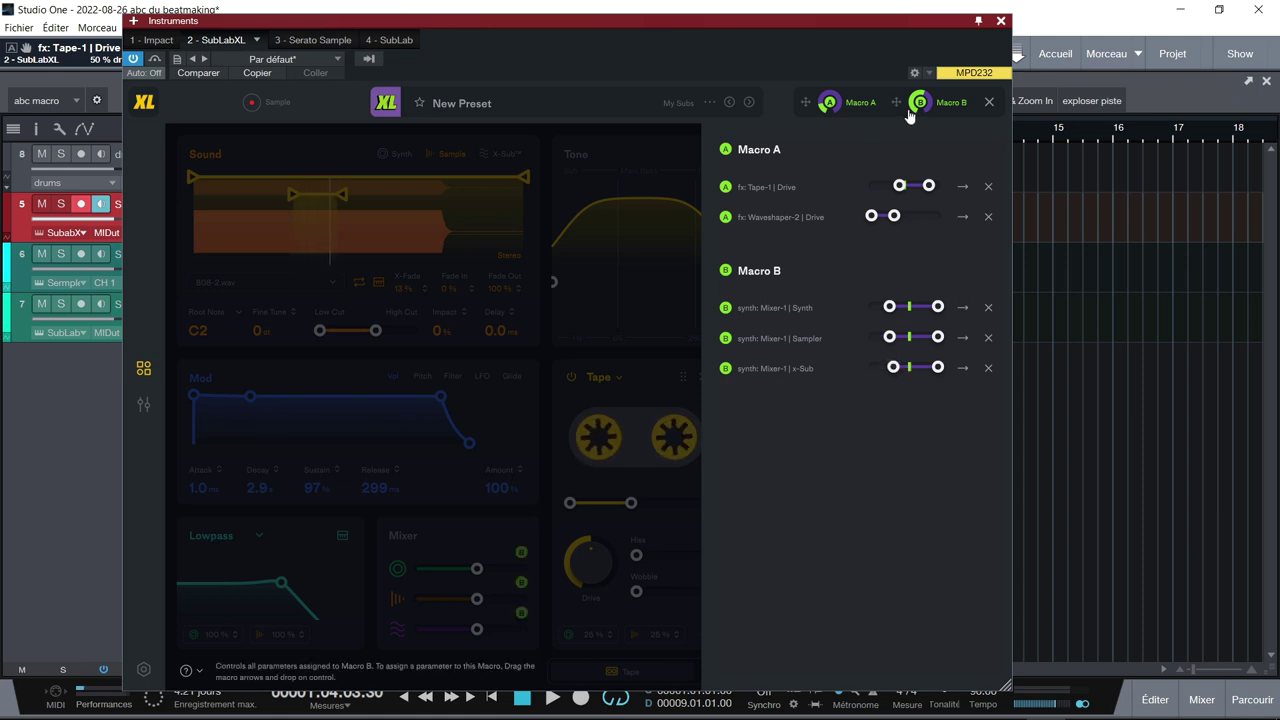
key(space)
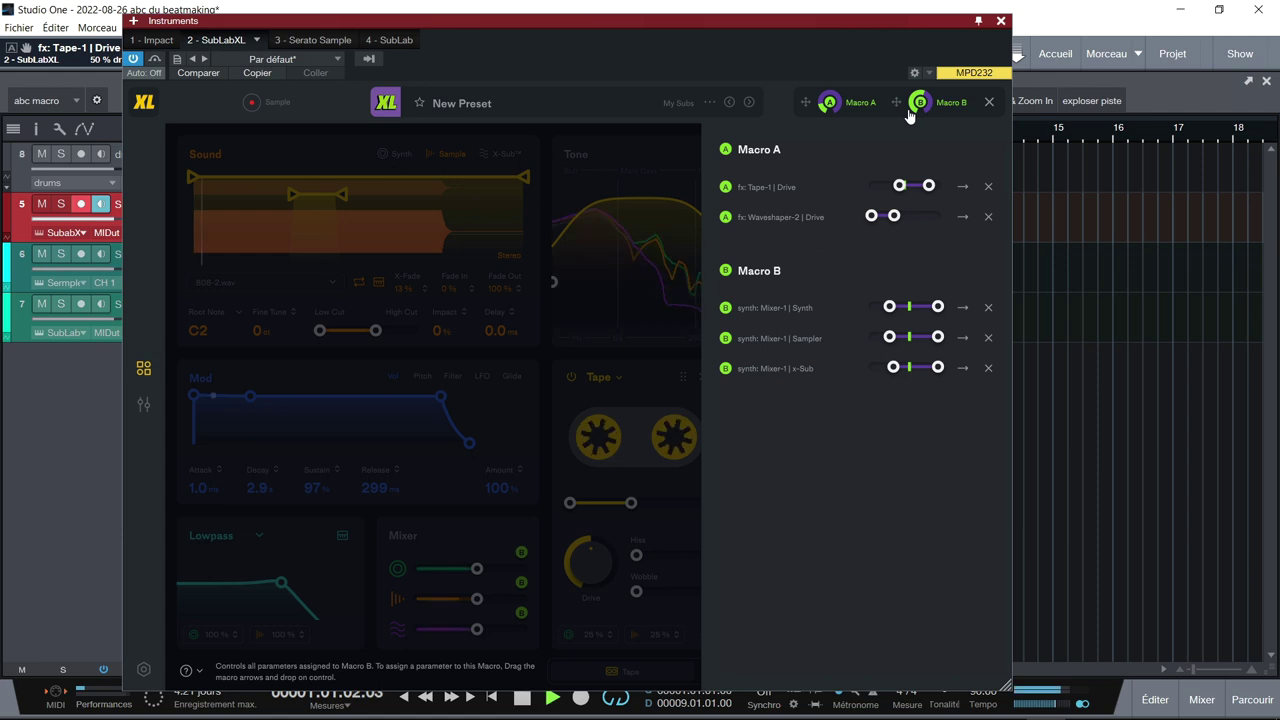
drag(920, 107, 914, 214)
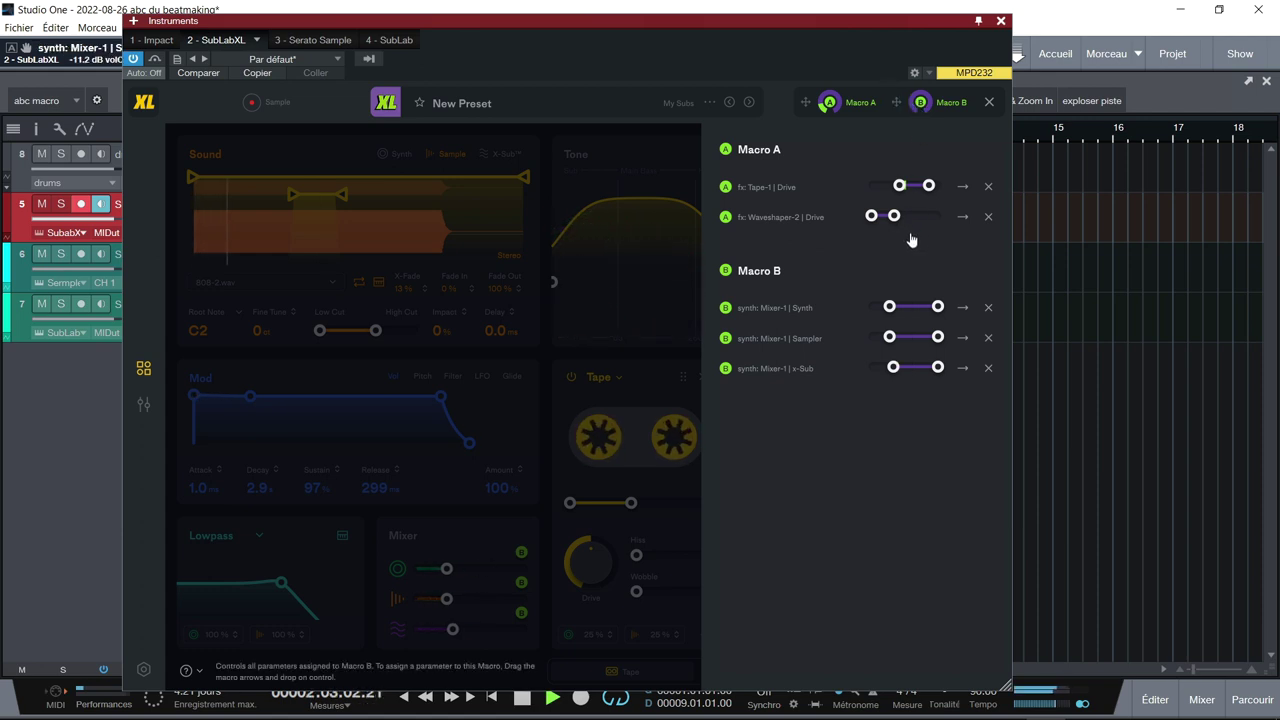
drag(910, 154, 913, 80)
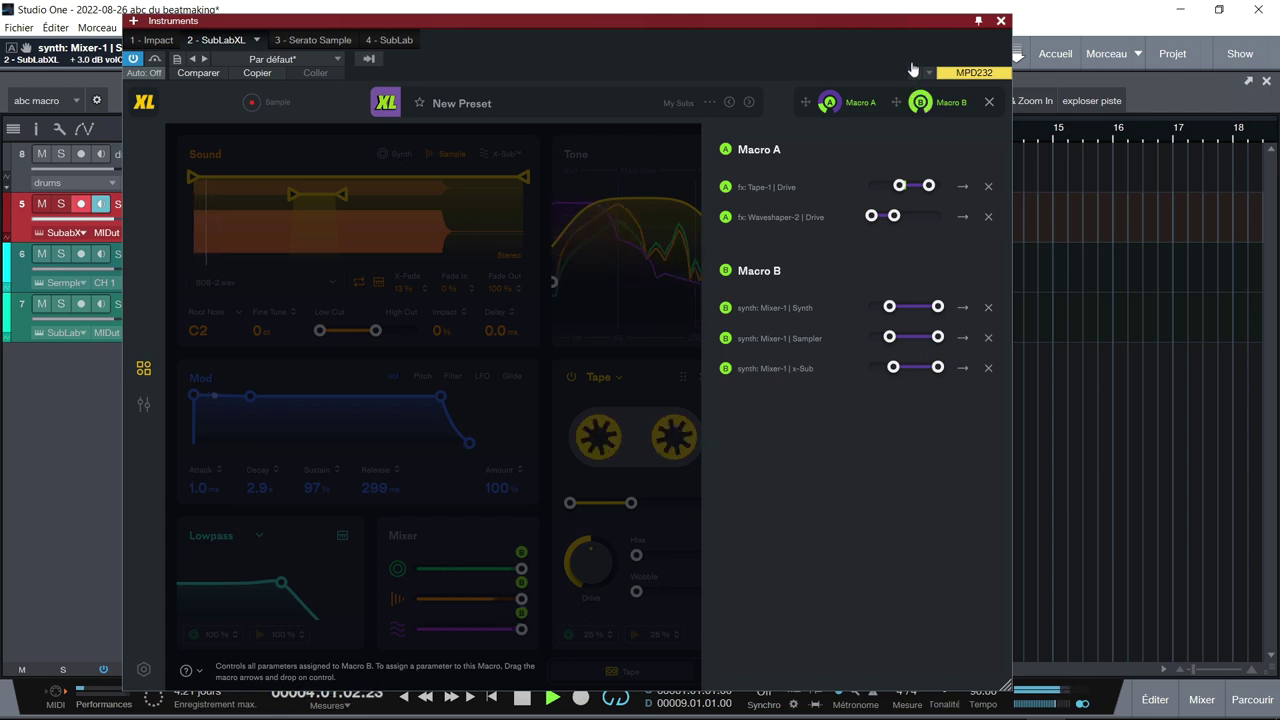
drag(916, 101, 916, 98)
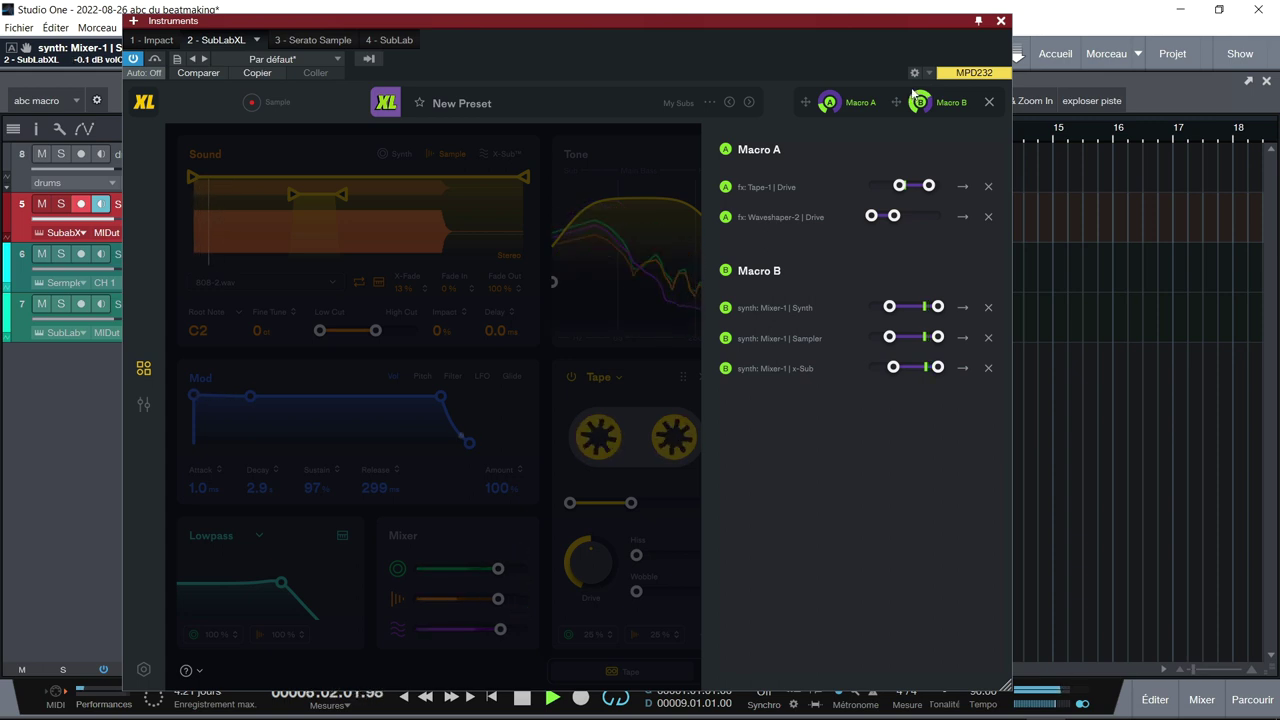
Raise Macro A to a Tape Drive of about 58 % and close the macro assignments.
mouse_move(834, 106)
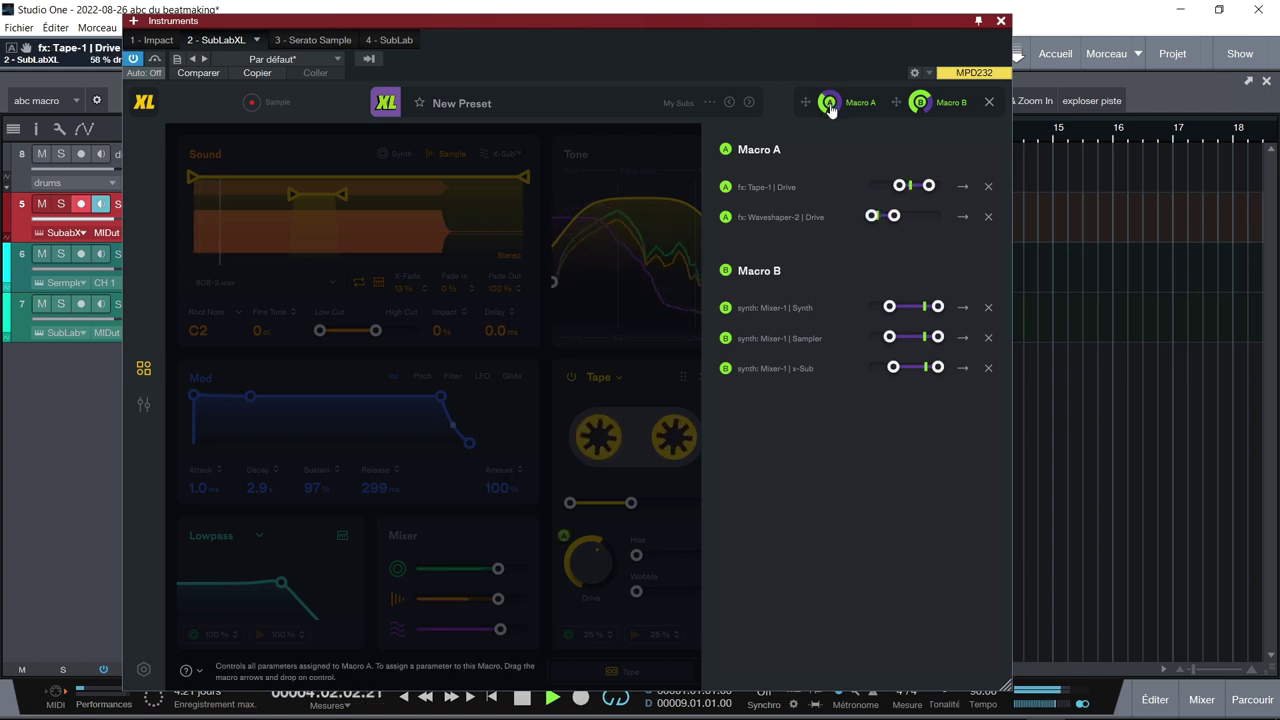
click(989, 103)
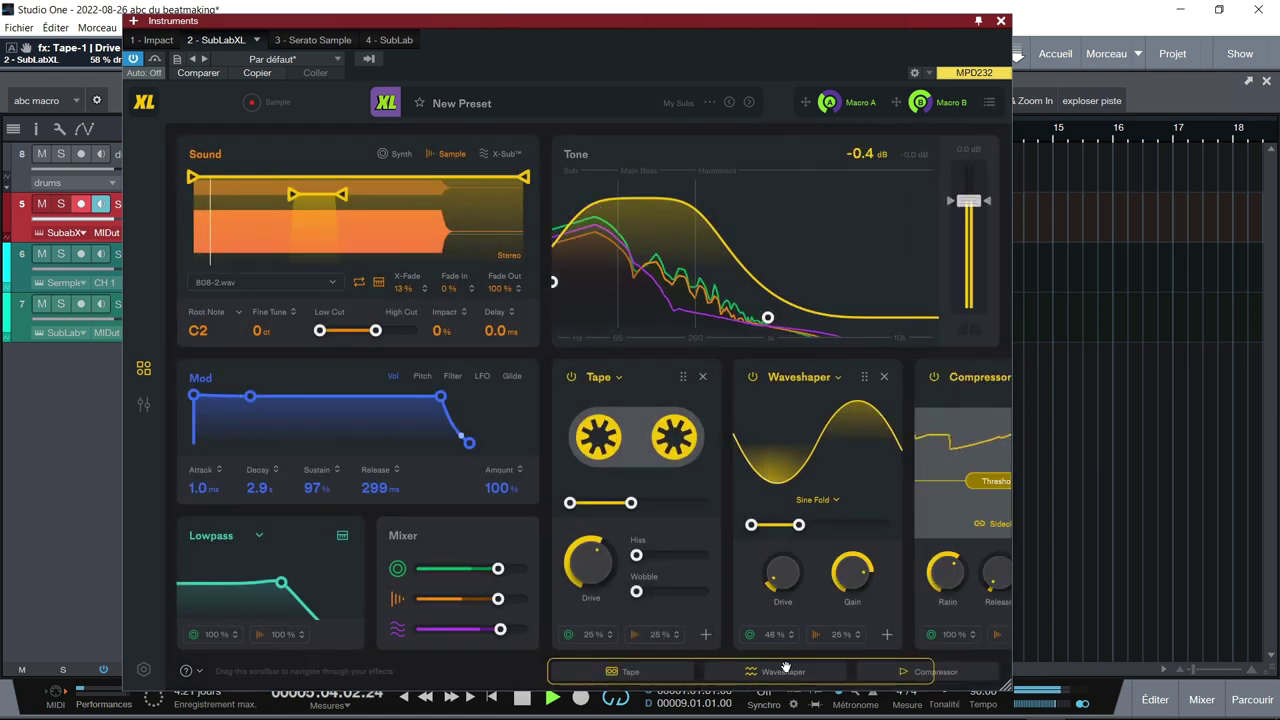
drag(800, 662, 862, 658)
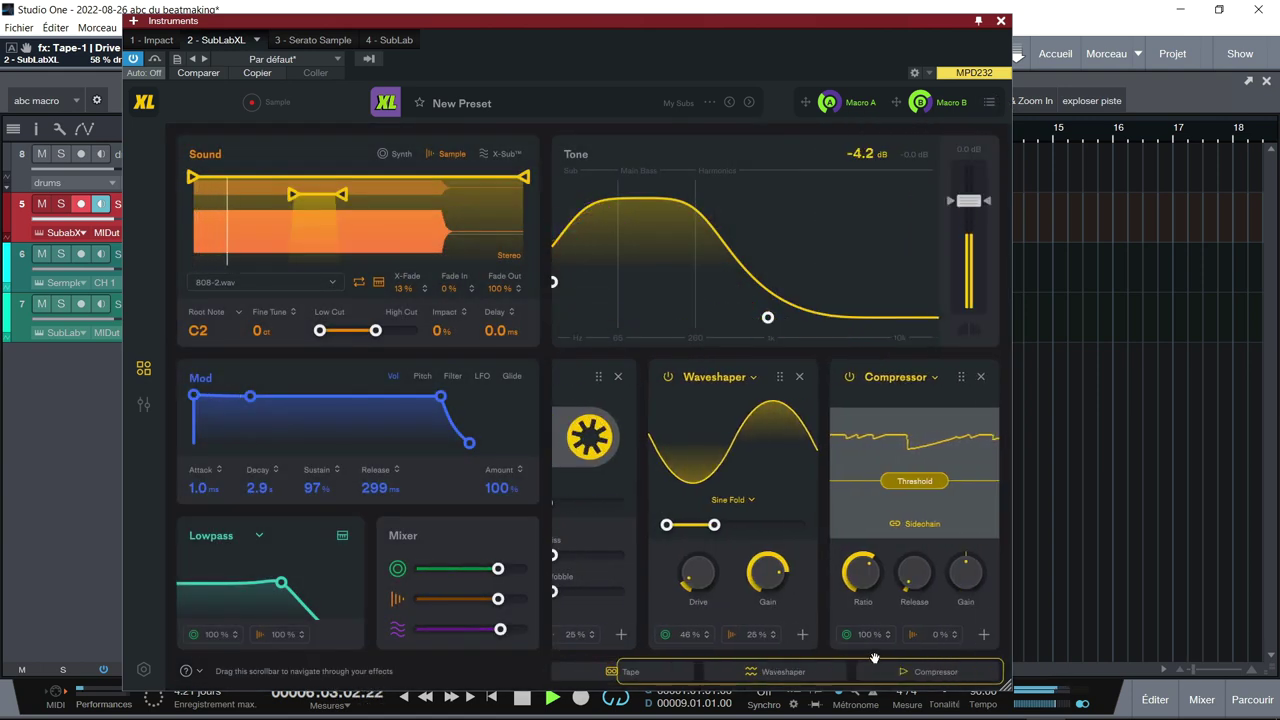
Stop playback and save the current sound as preset "ABC 808-8" in the My Subs pack.
key(space)
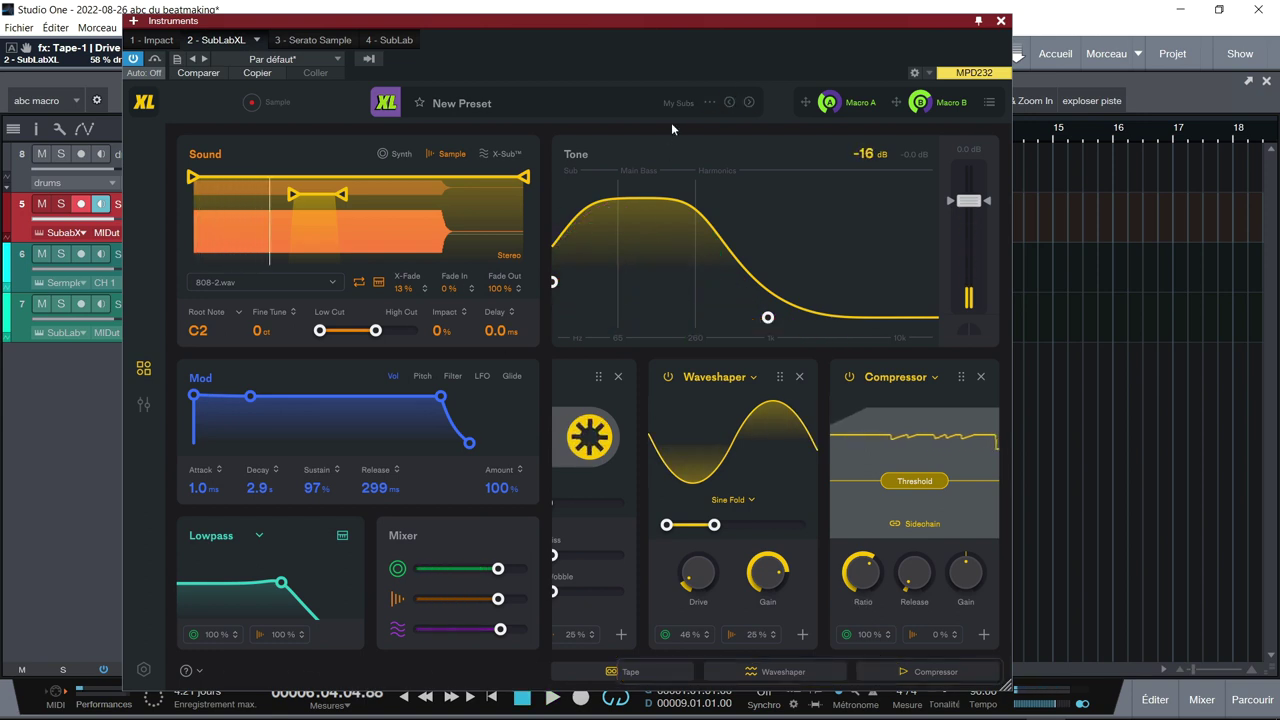
click(709, 103)
click(740, 131)
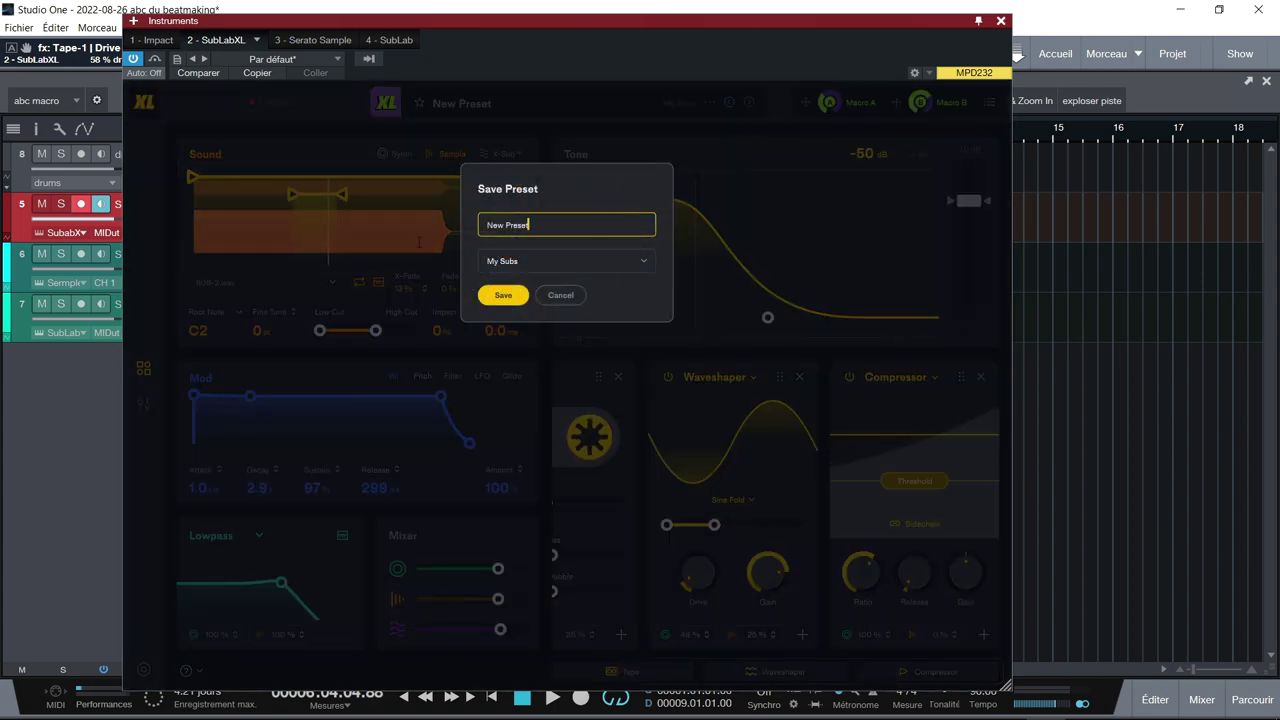
text(ABC)
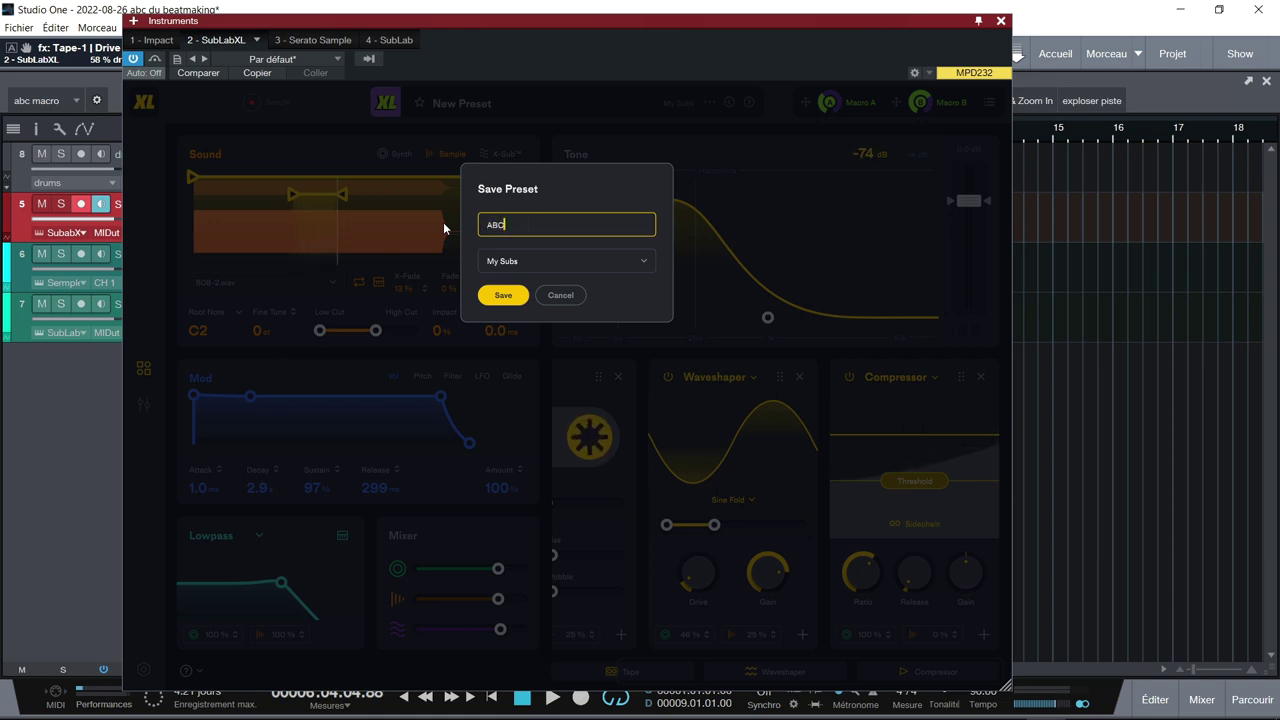
text( 80)
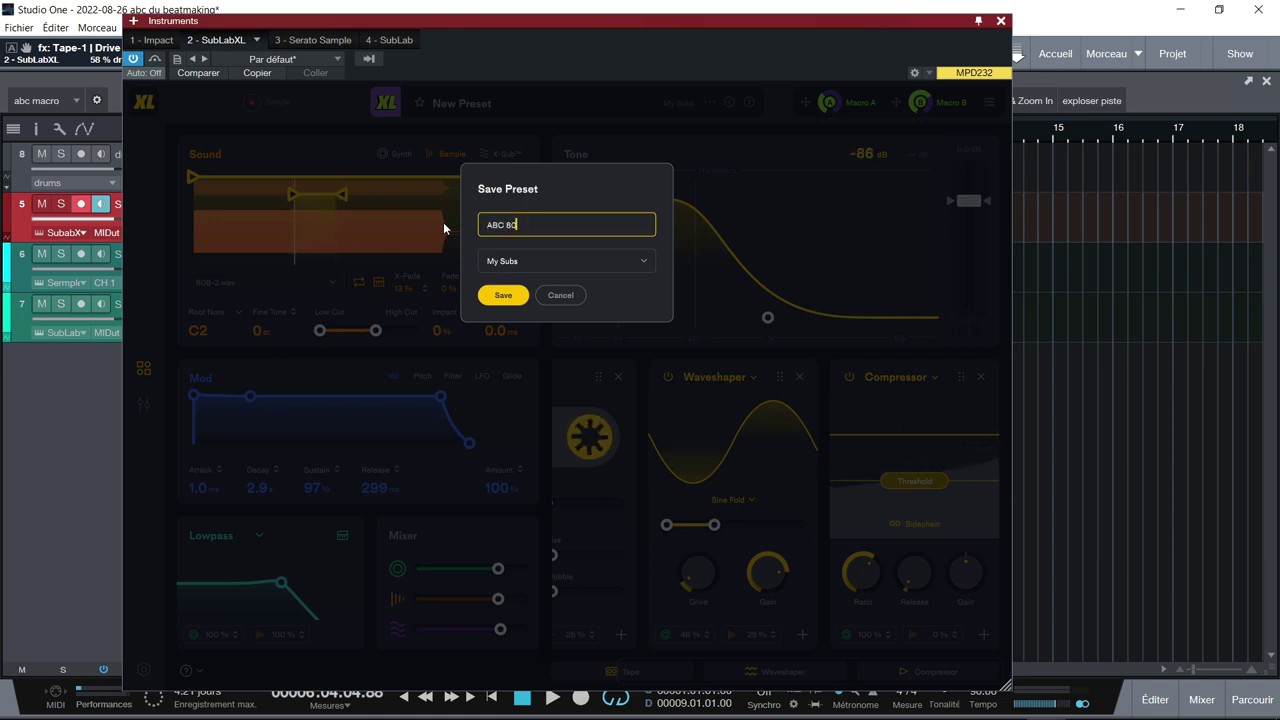
text(8-8)
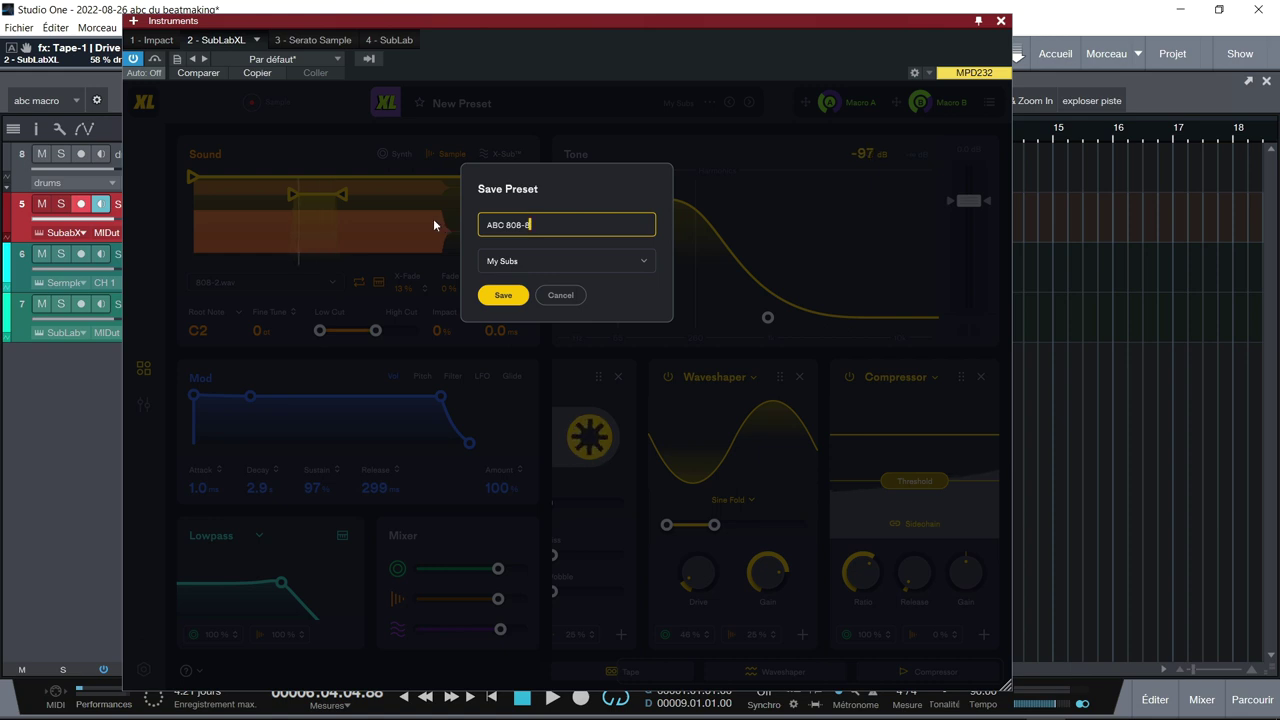
click(503, 299)
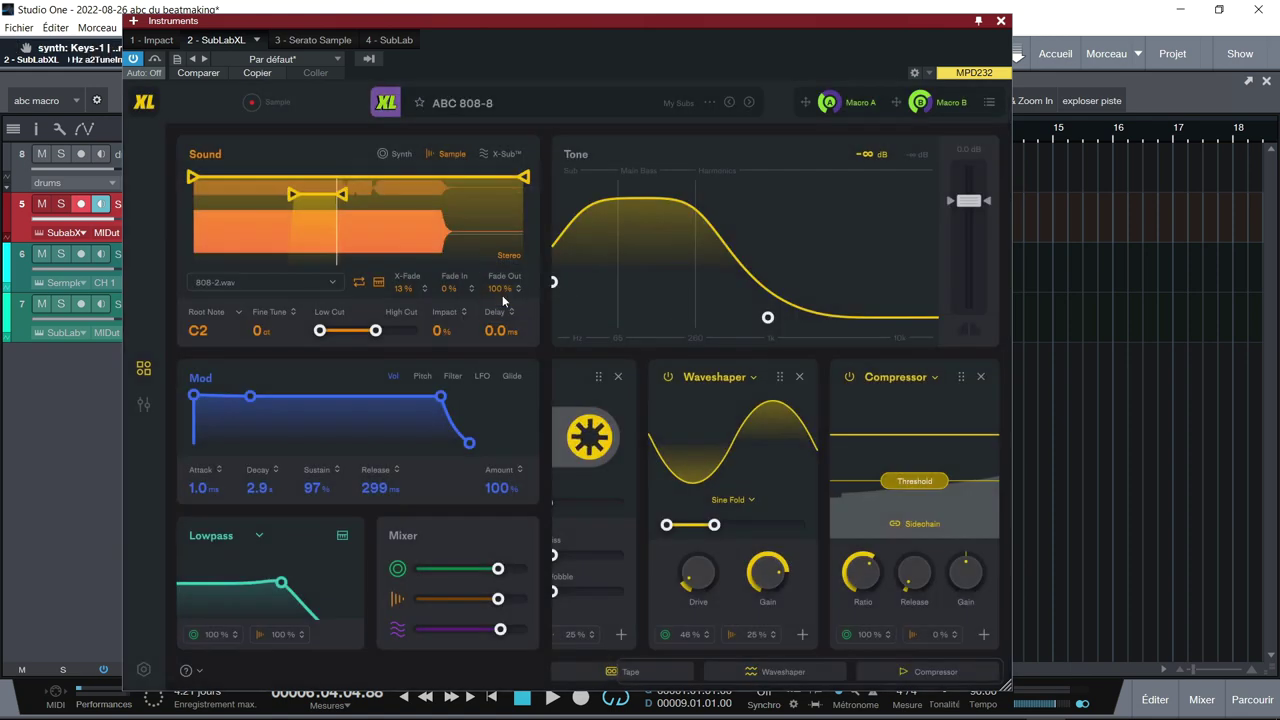
Browse the preset packs, compare ABC 808-7 with ABC 808-8 during playback, and close the browser with ABC 808-8 loaded.
click(531, 112)
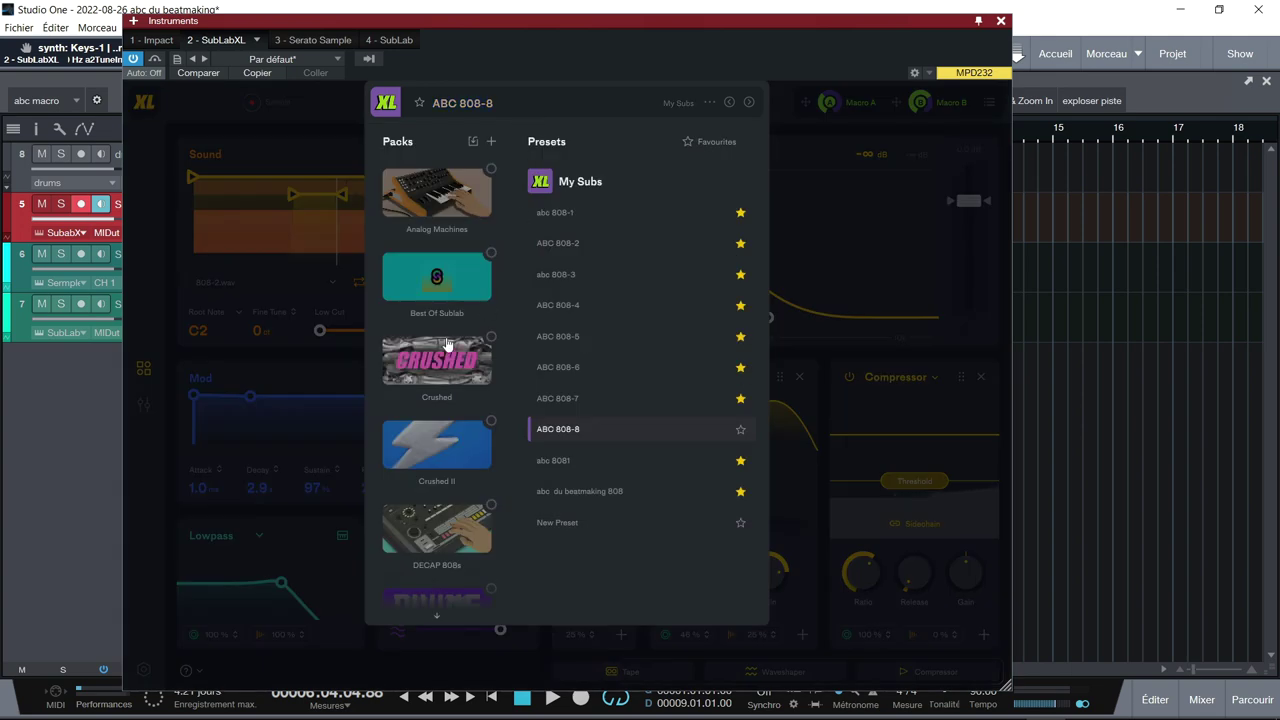
scroll(447, 344, down, 7)
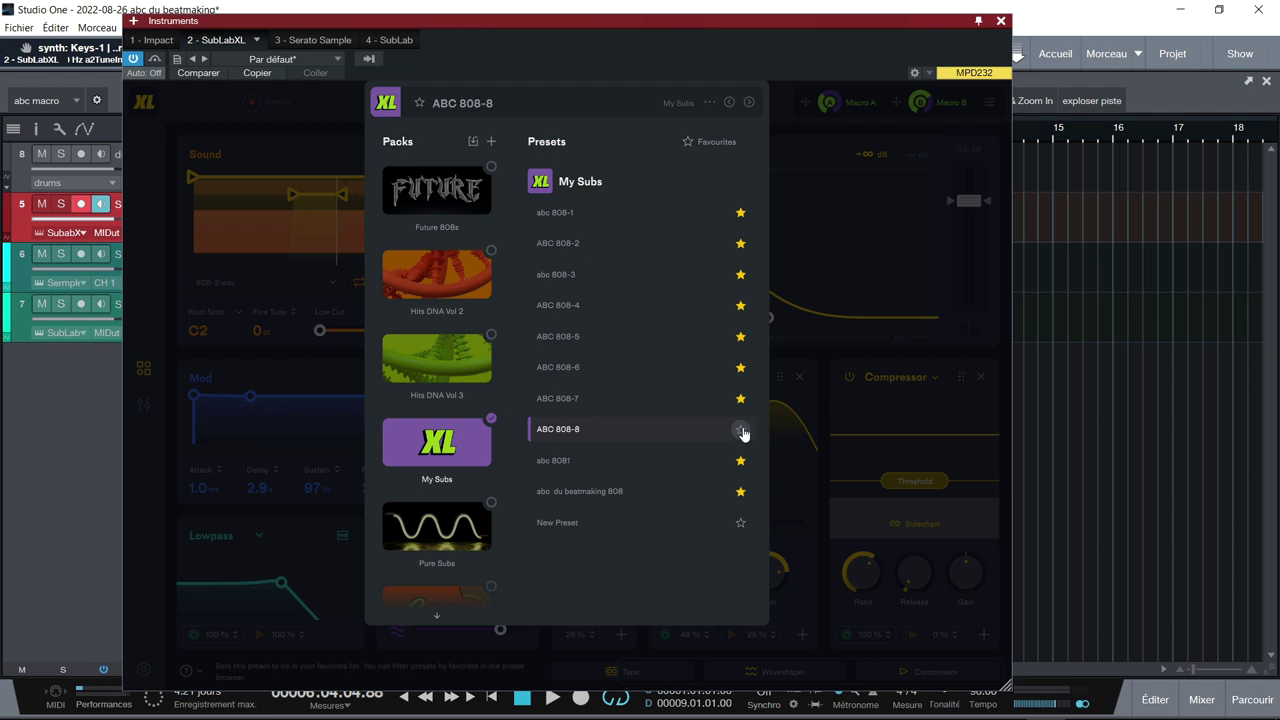
click(647, 407)
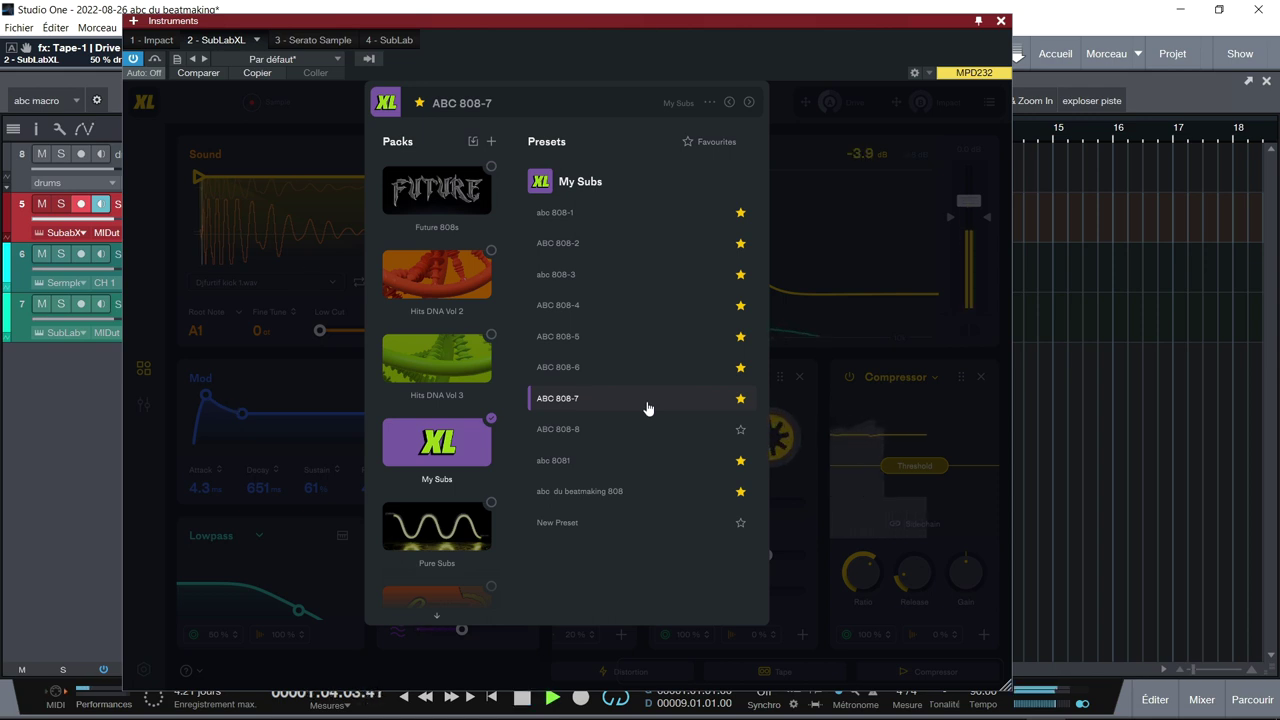
click(645, 430)
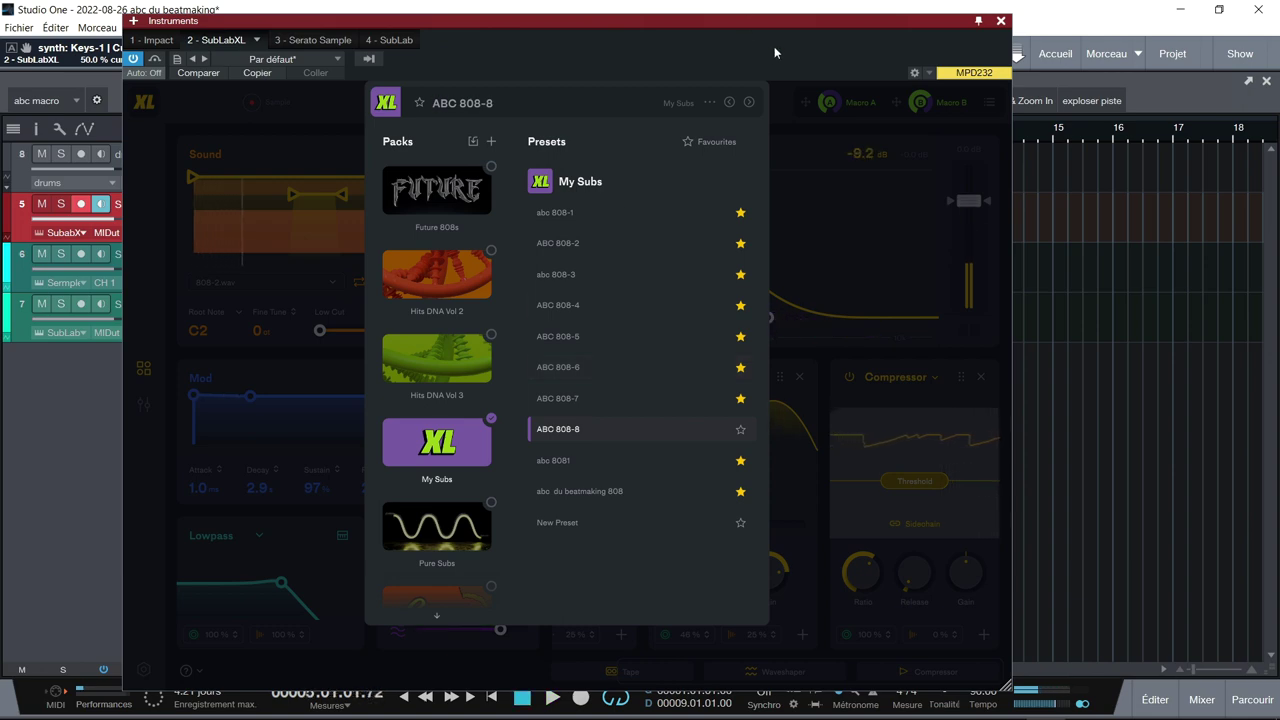
click(799, 190)
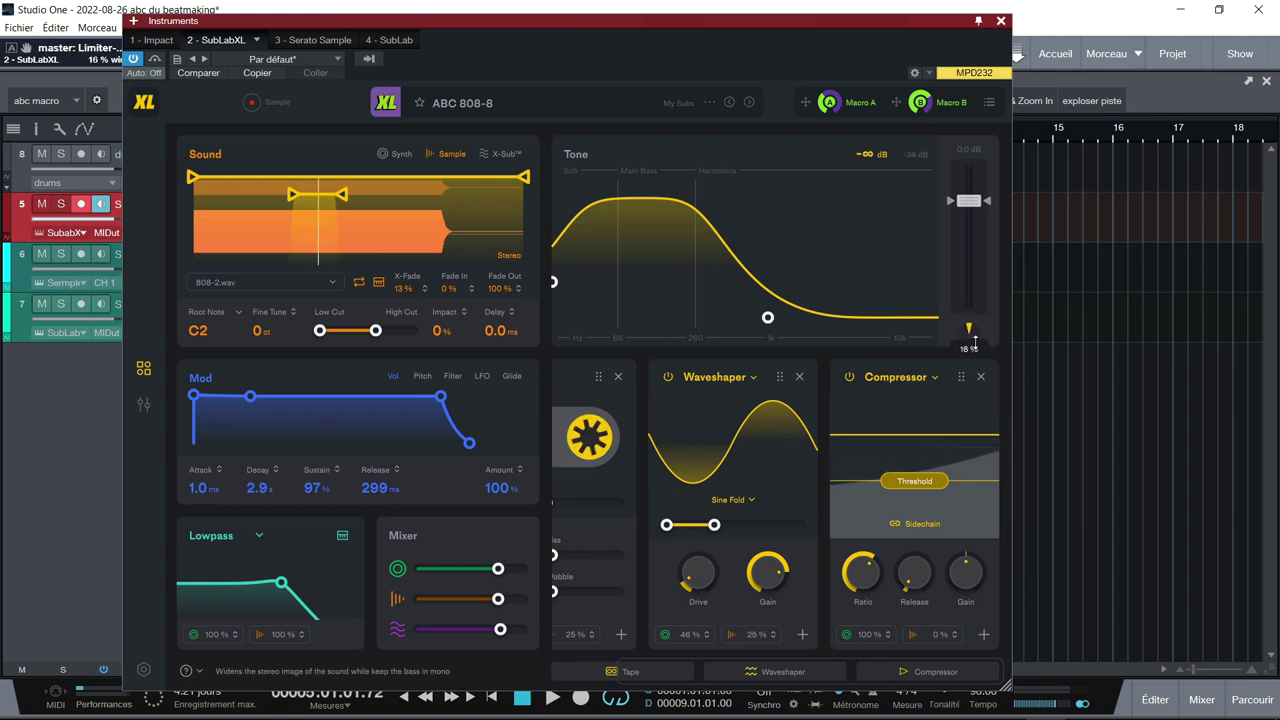
Try a stereo width of 37 % during playback, reset it, and set the master limiter threshold to about 3.9 dB with output at -2.0 dB.
drag(977, 365, 980, 365)
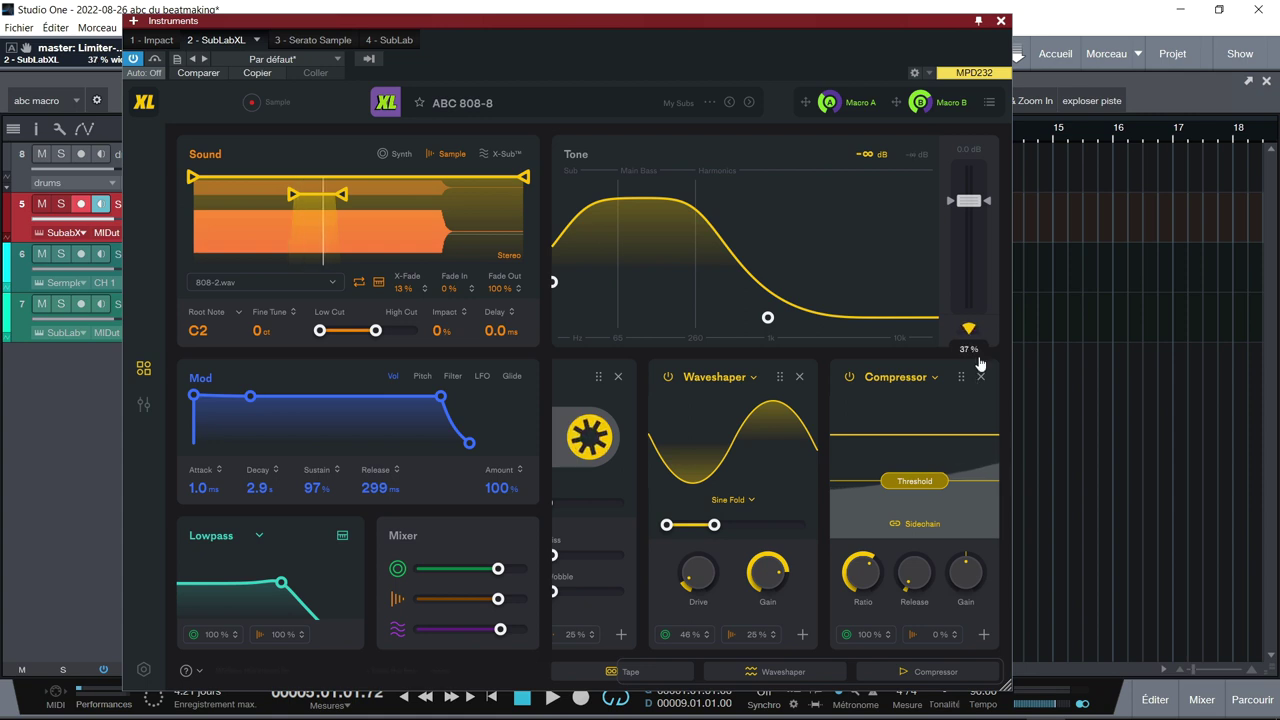
key(space)
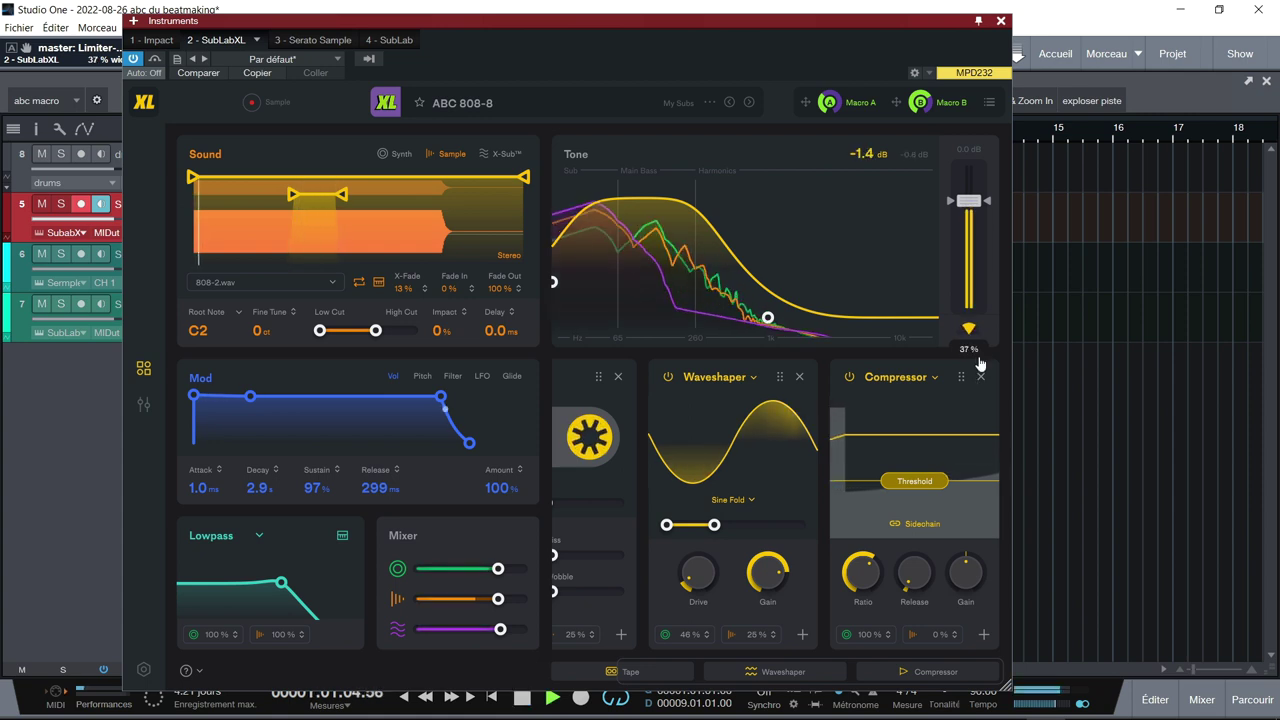
drag(969, 380, 955, 232)
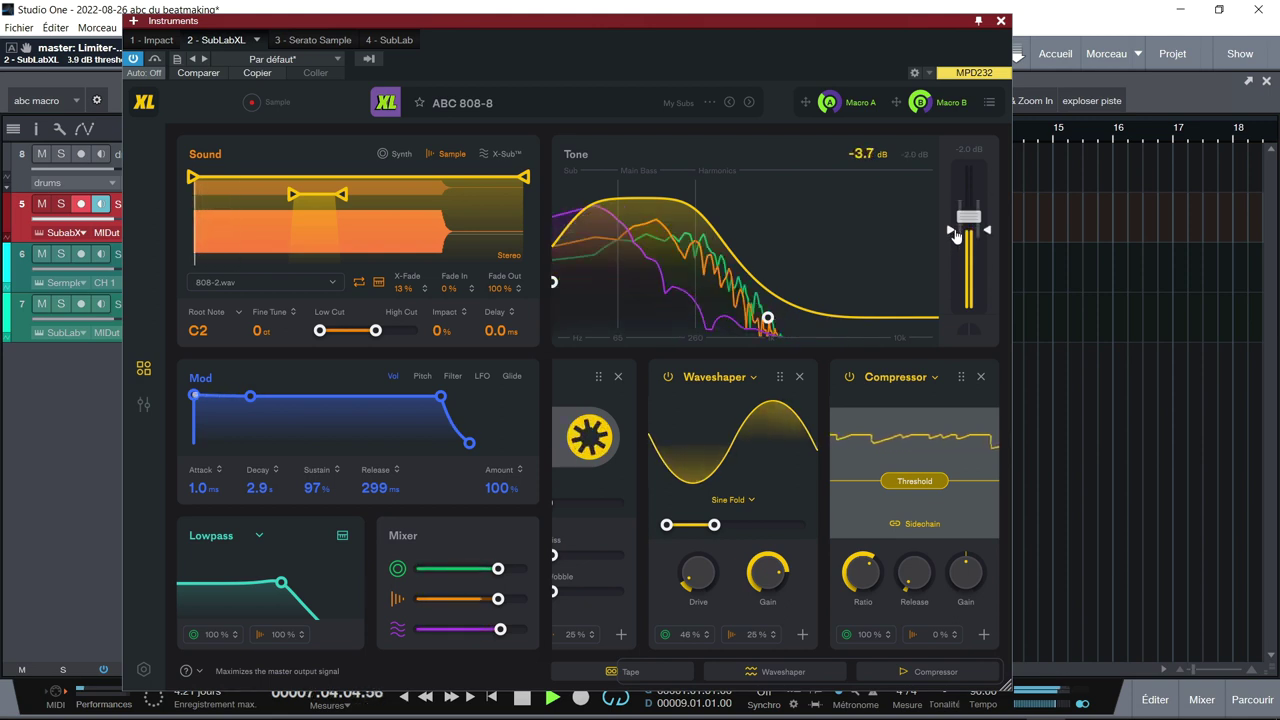
Show the mixer without the instrument window and solo the SubLabXL channel to check its level during playback, then unsolo it.
key(F3)
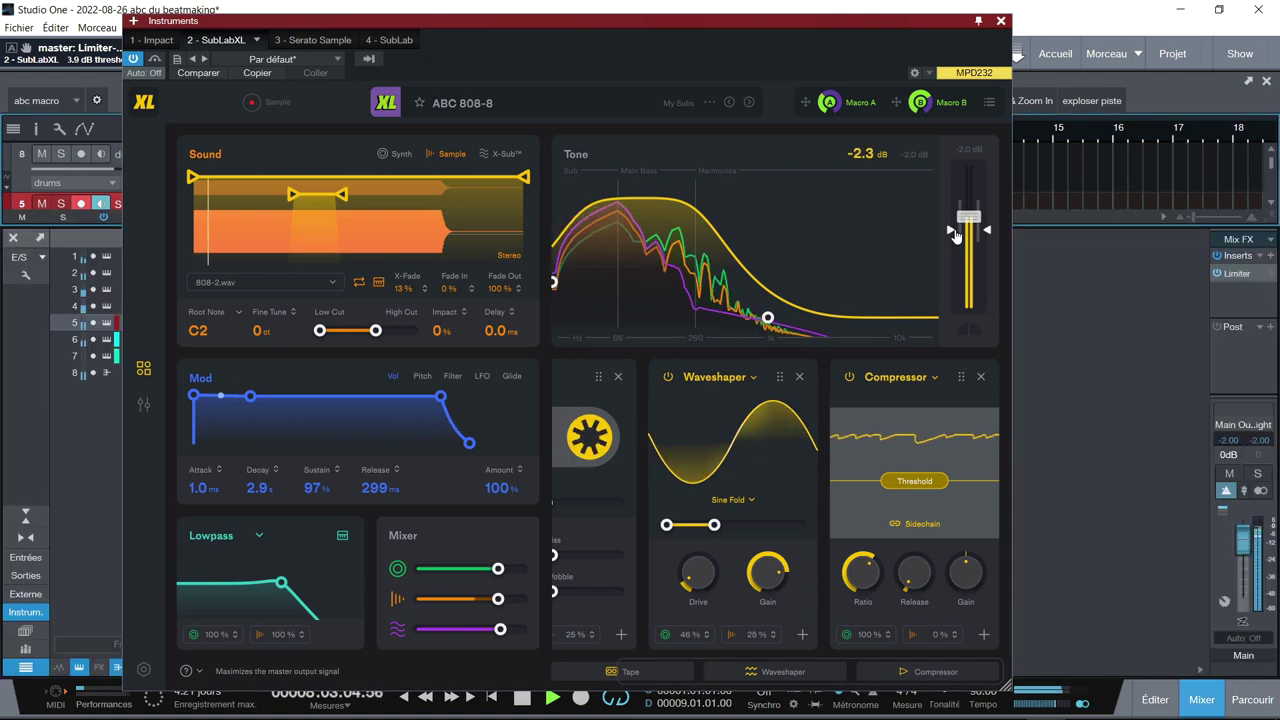
click(1000, 22)
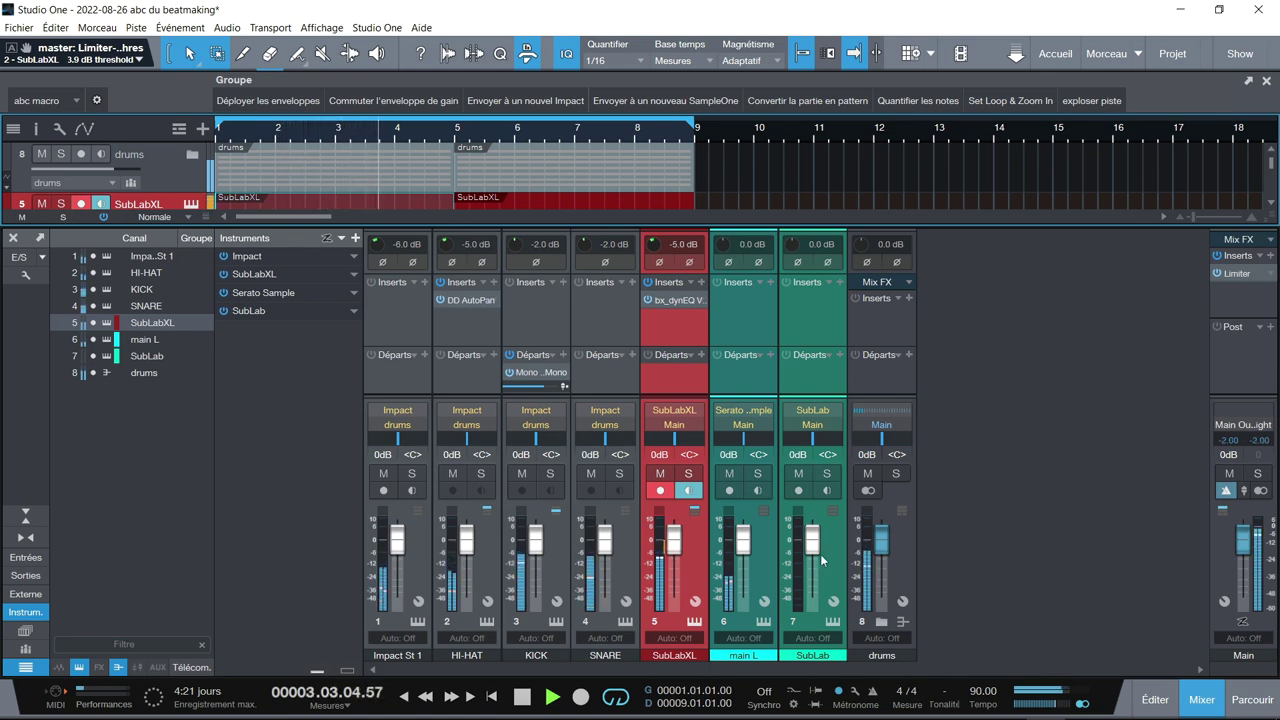
click(686, 474)
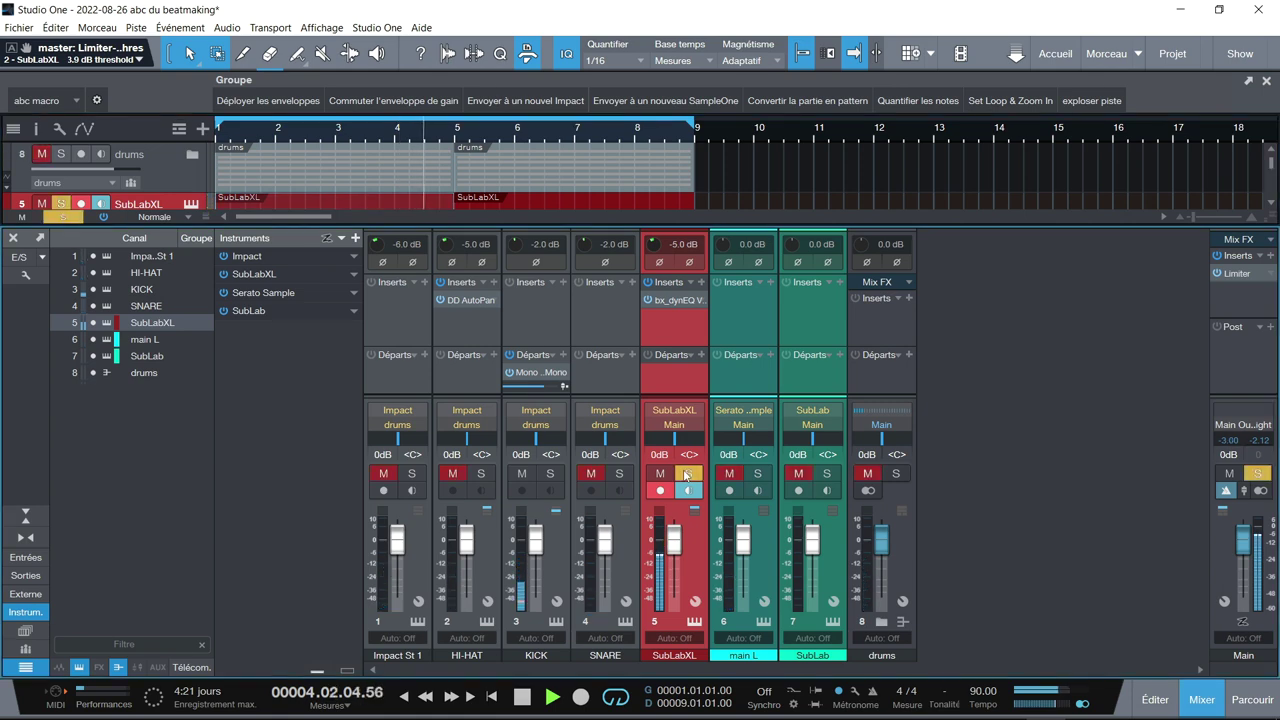
click(686, 474)
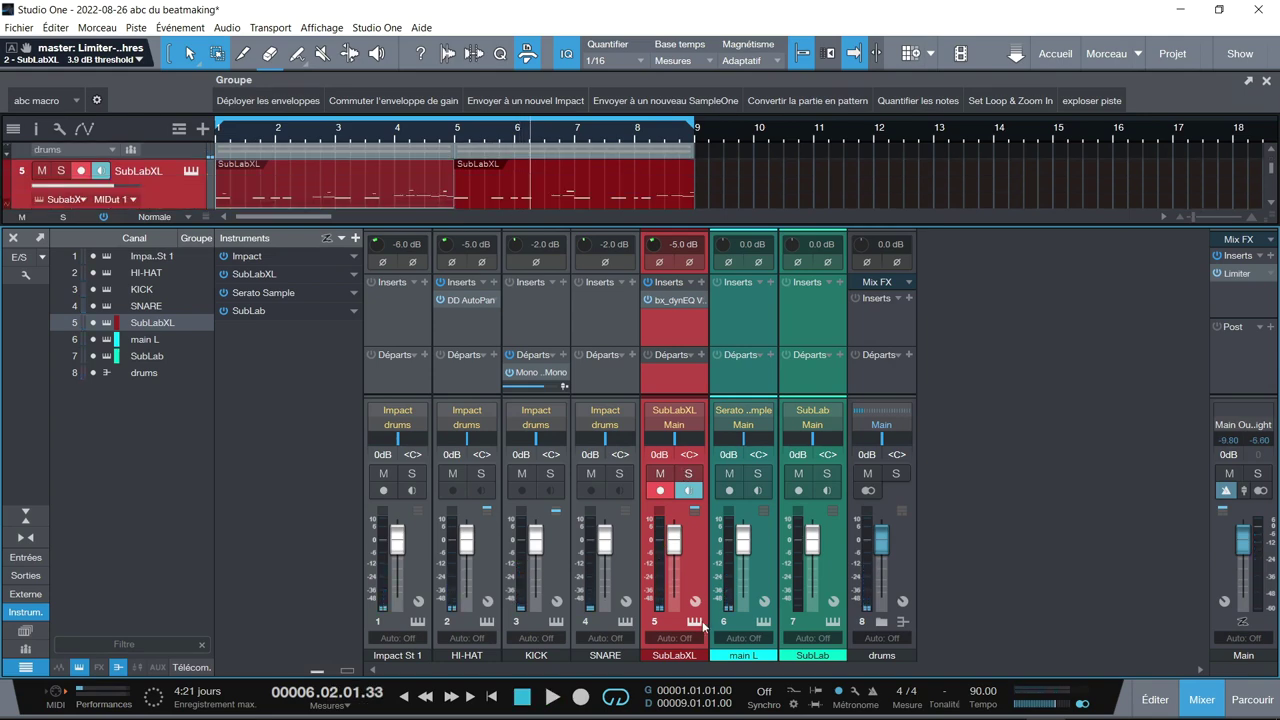
Record a C2 note from SubLabXL's ABC 808-8 preset and place the recorded file on a new audio track at bar 1.
click(690, 622)
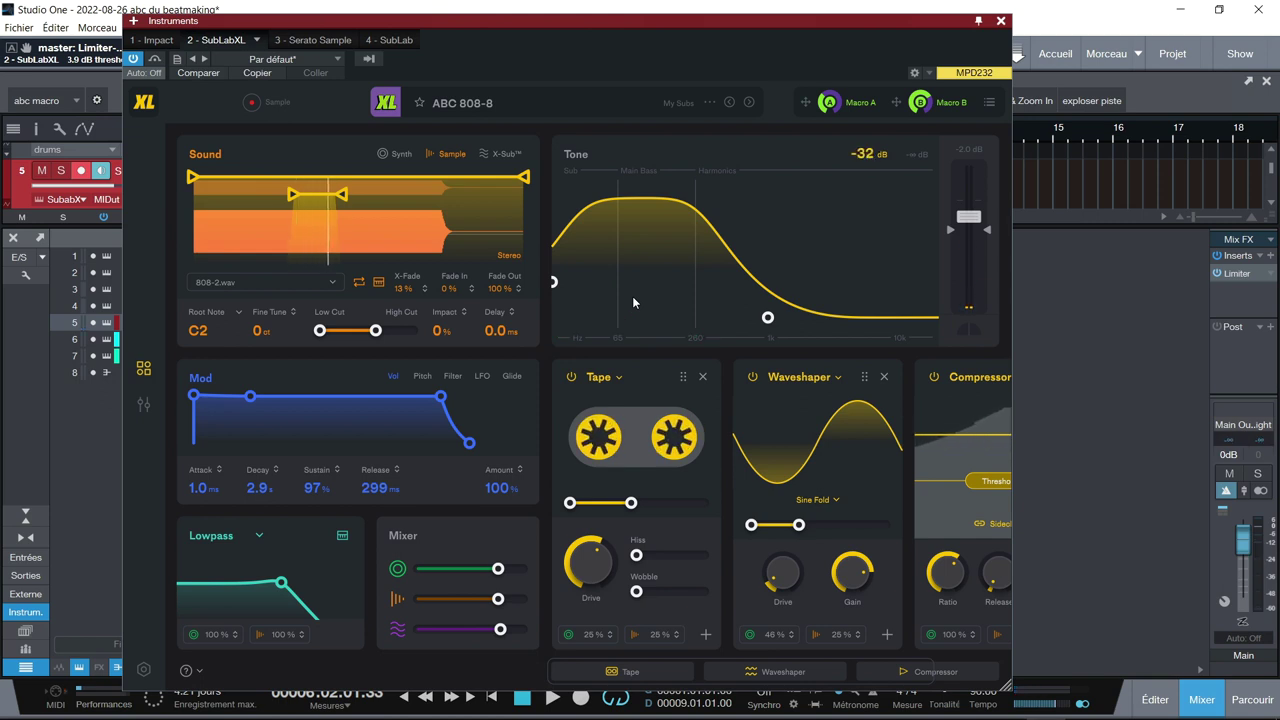
drag(600, 18, 842, 8)
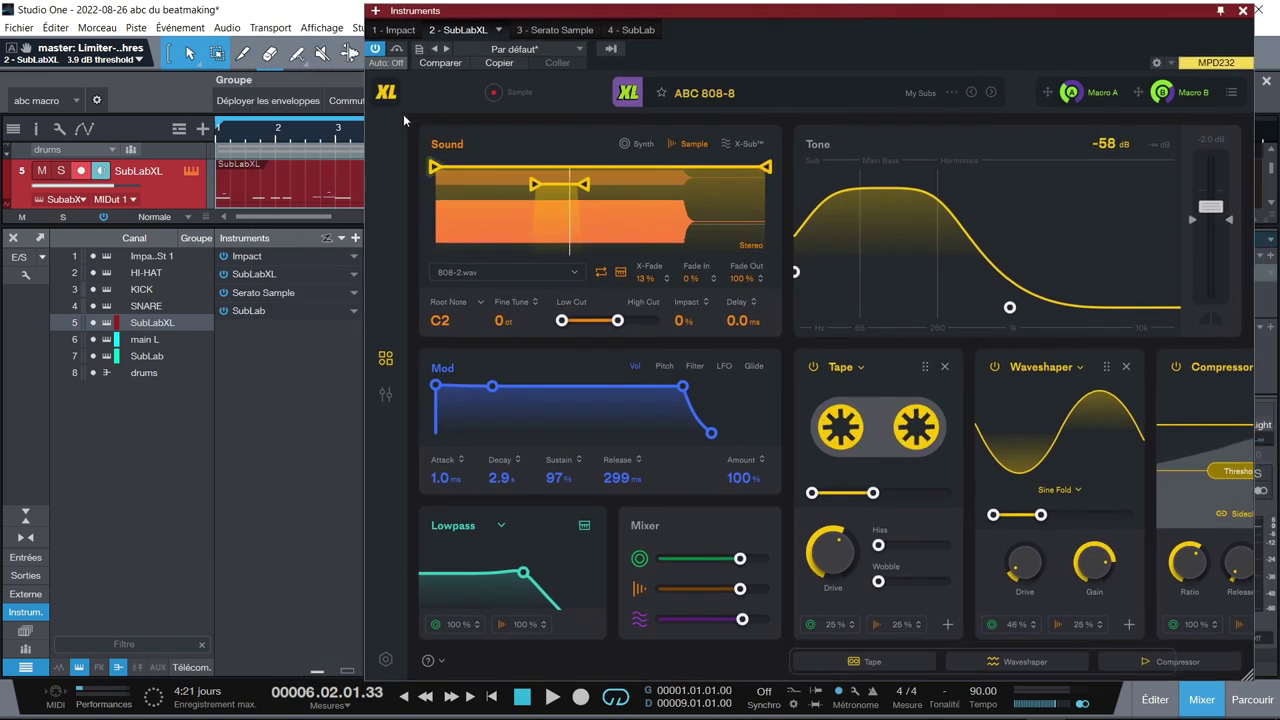
click(497, 96)
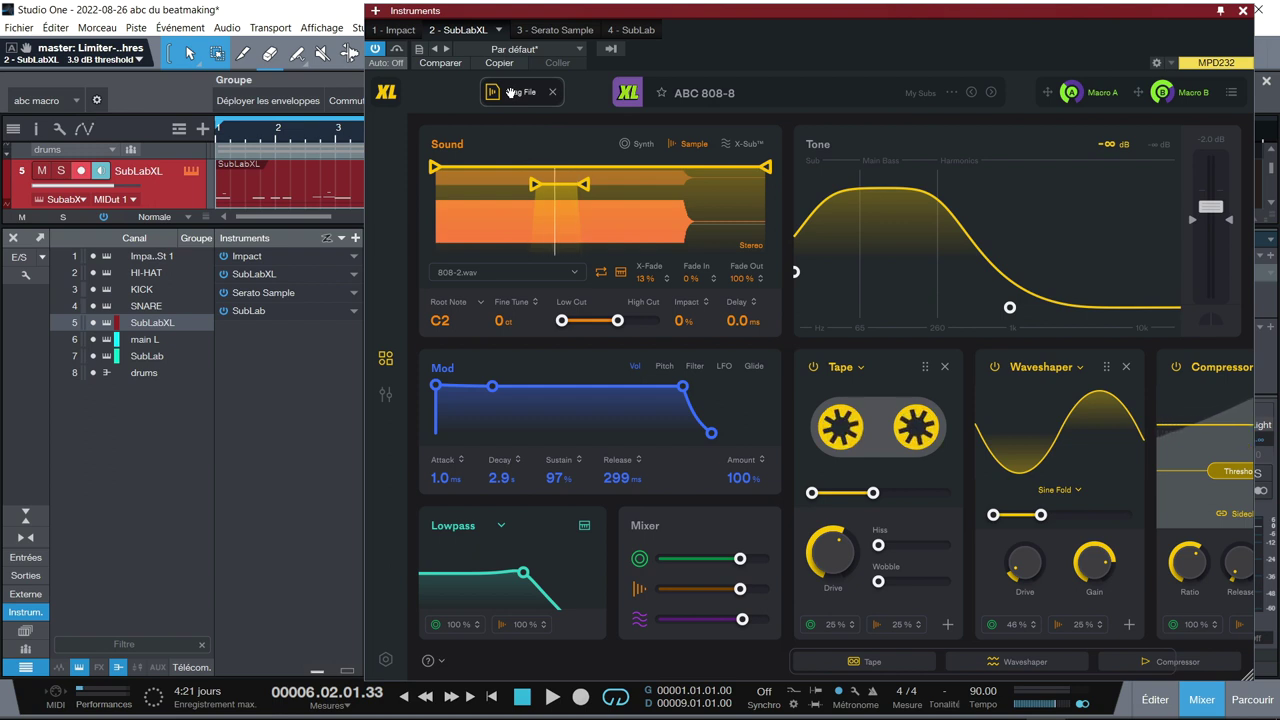
key(F3)
drag(511, 92, 254, 362)
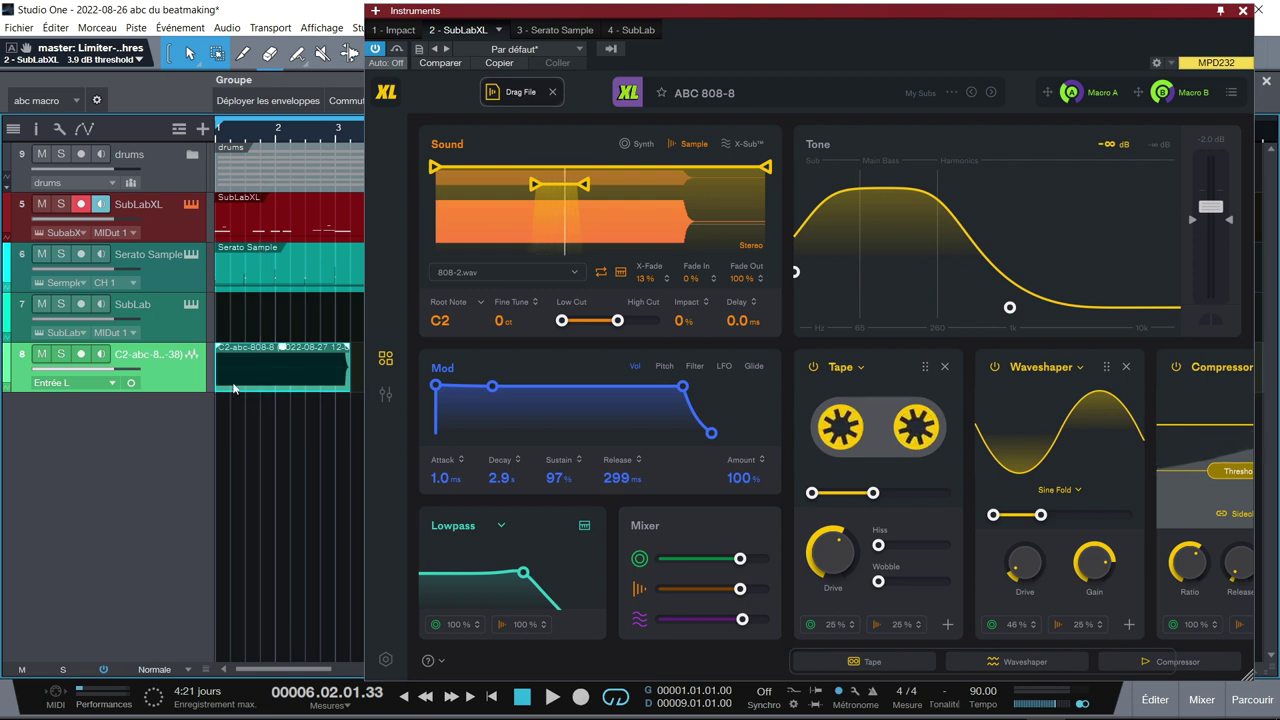
Solo the new audio track, listen to the recorded note from the start, and close the instrument window.
click(60, 355)
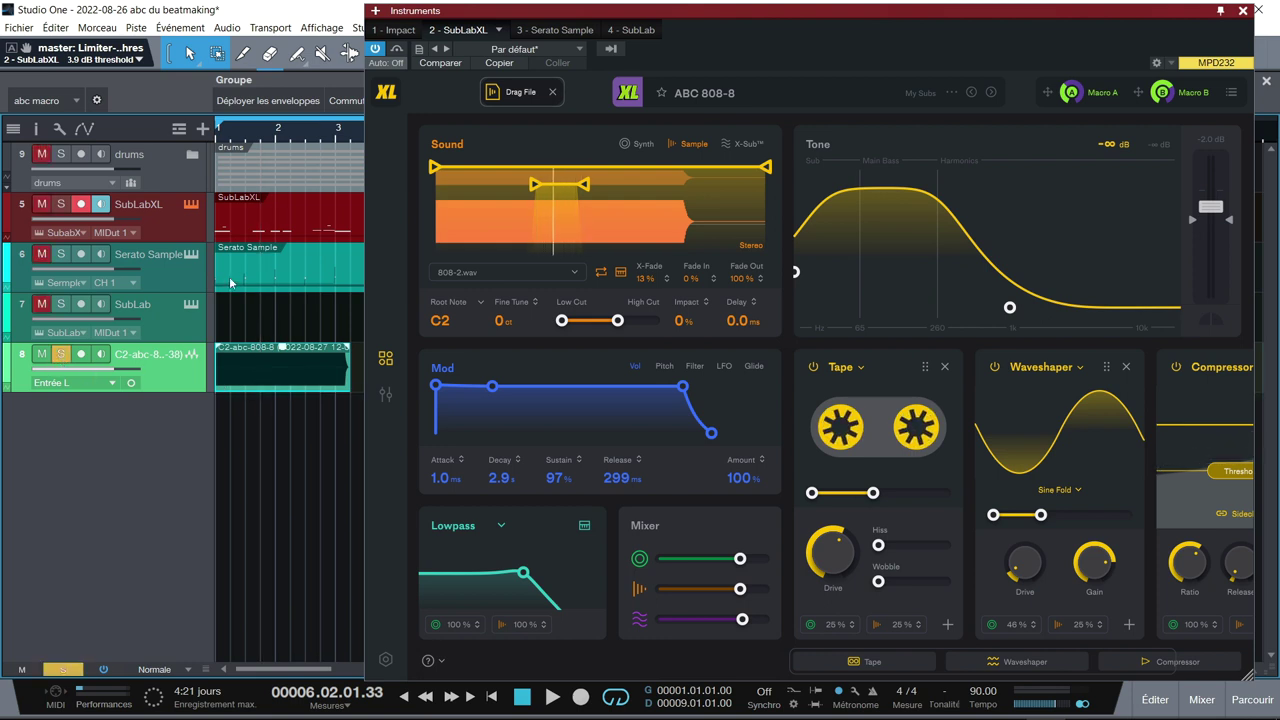
key(space)
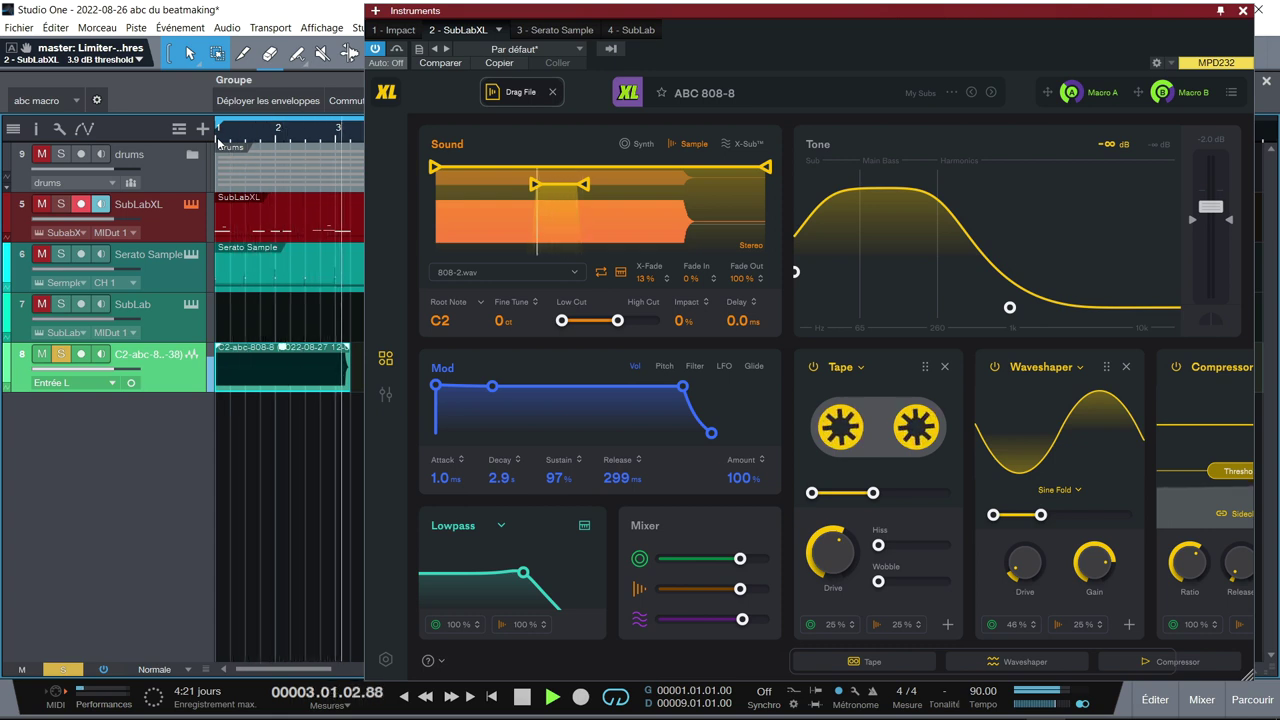
click(1244, 12)
key(space)
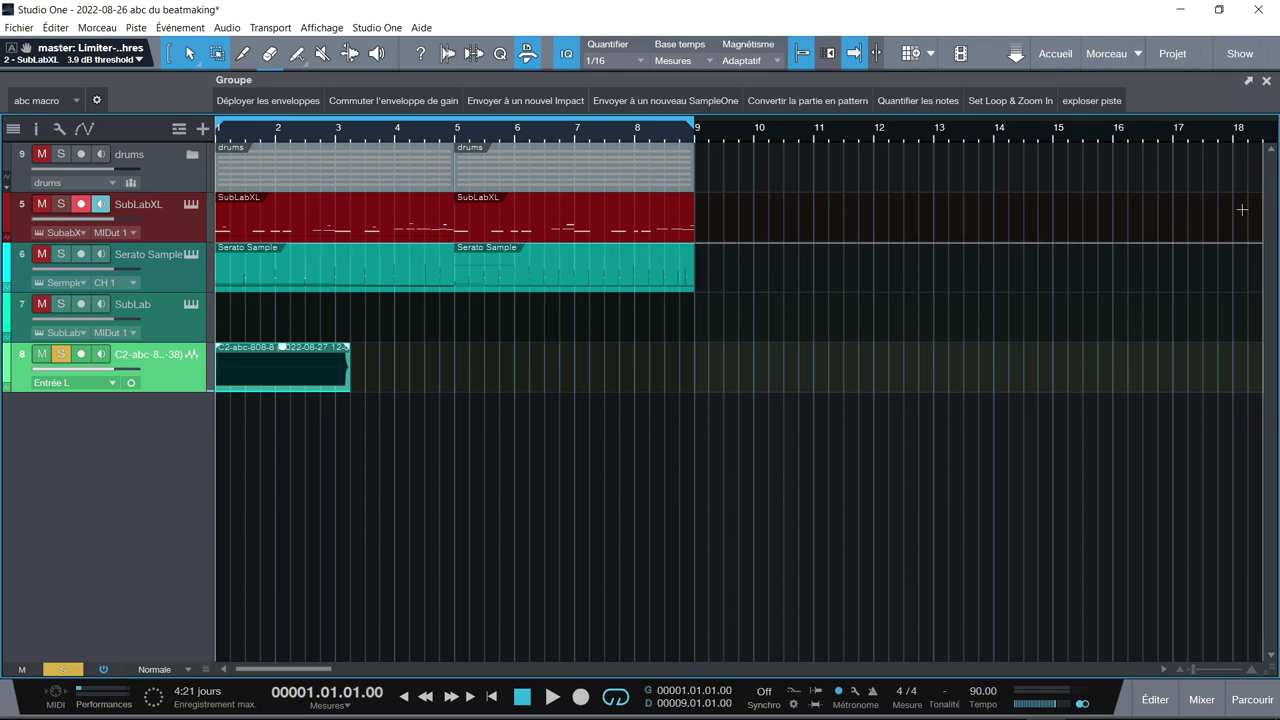
Send the recorded audio event to a new SampleOne instrument, view its key mapping, and close the instrument window.
right_click(323, 377)
mouse_move(367, 356)
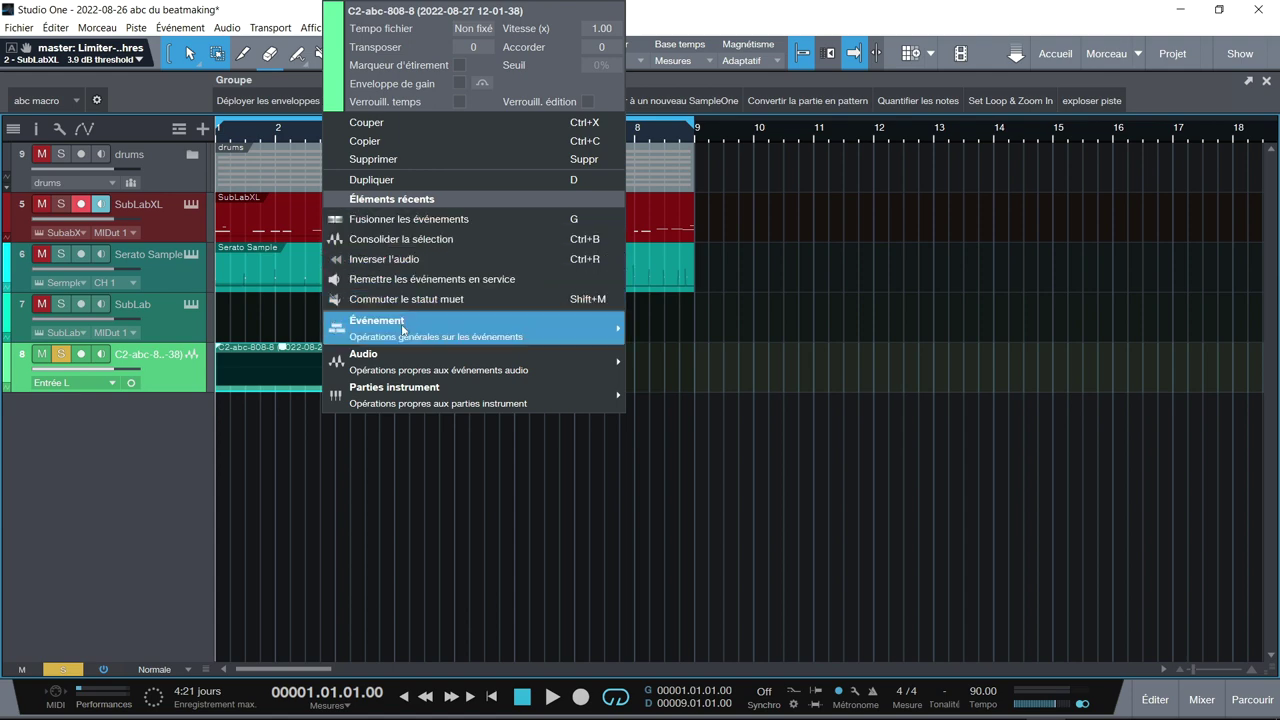
mouse_move(417, 339)
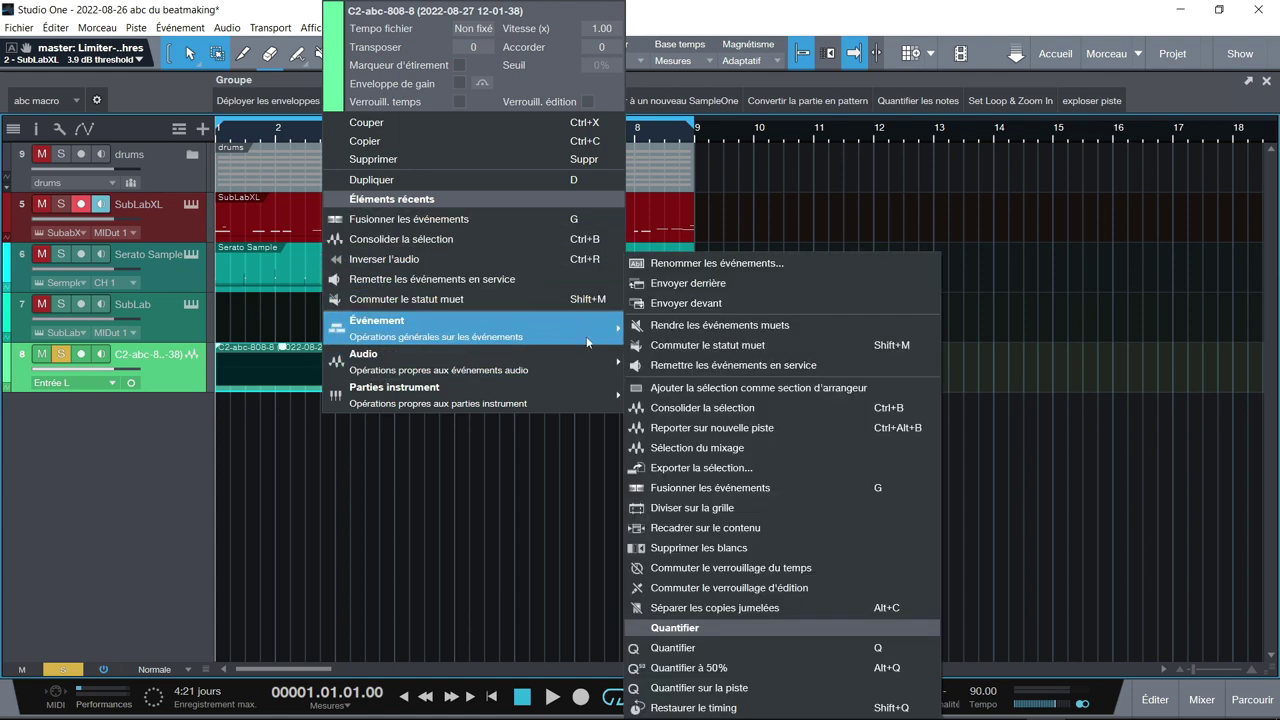
mouse_move(590, 362)
click(999, 638)
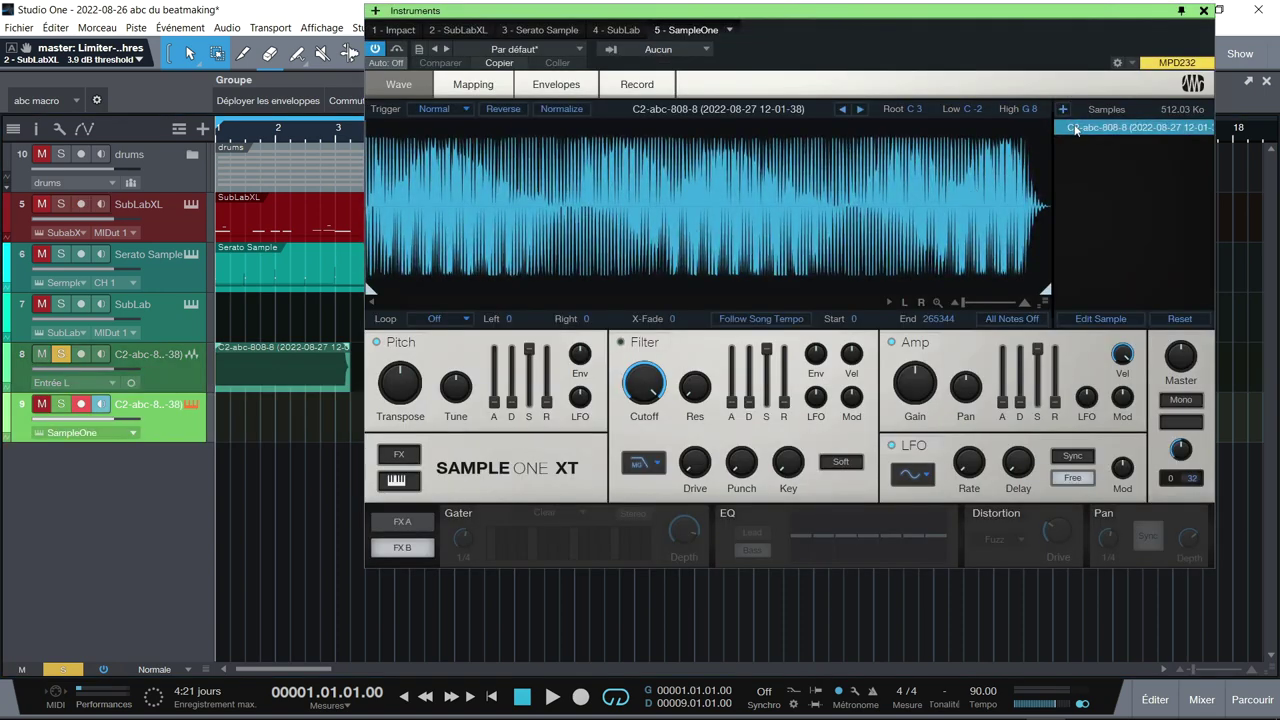
click(473, 85)
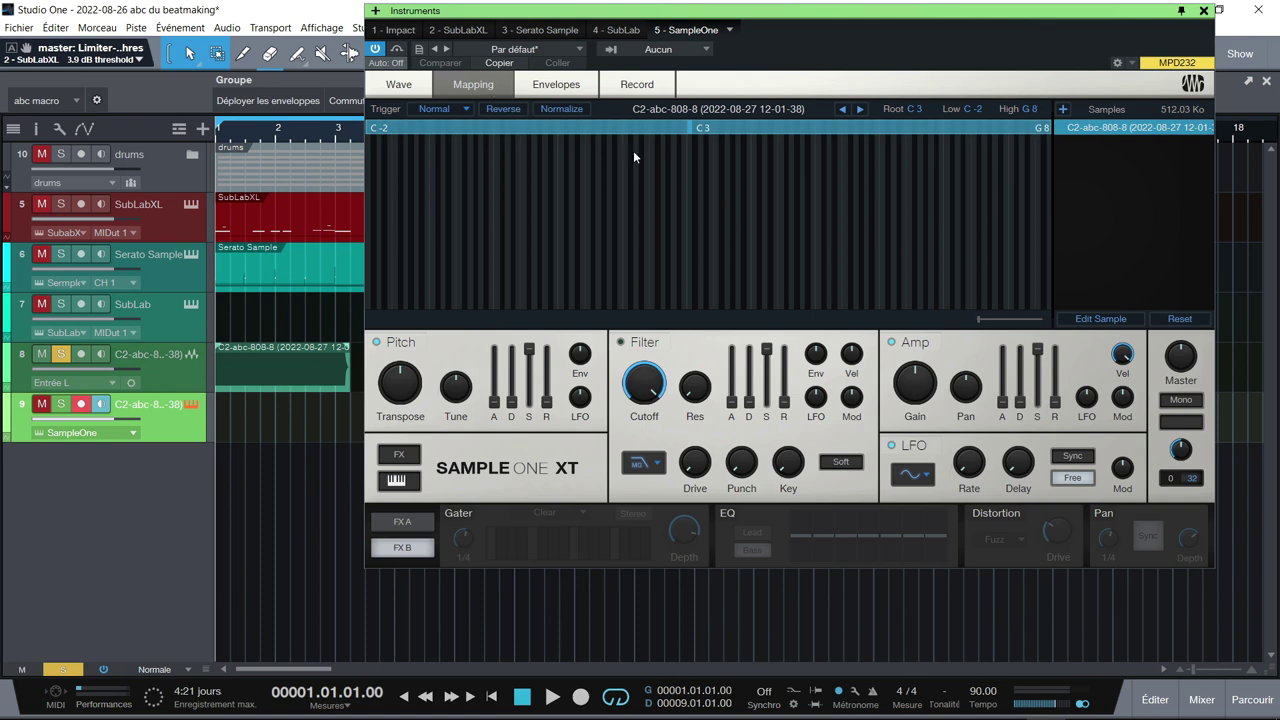
click(1205, 10)
Duplicate both SubLabXL parts and move the copies to the new SampleOne track, starting at bar 1.
click(240, 224)
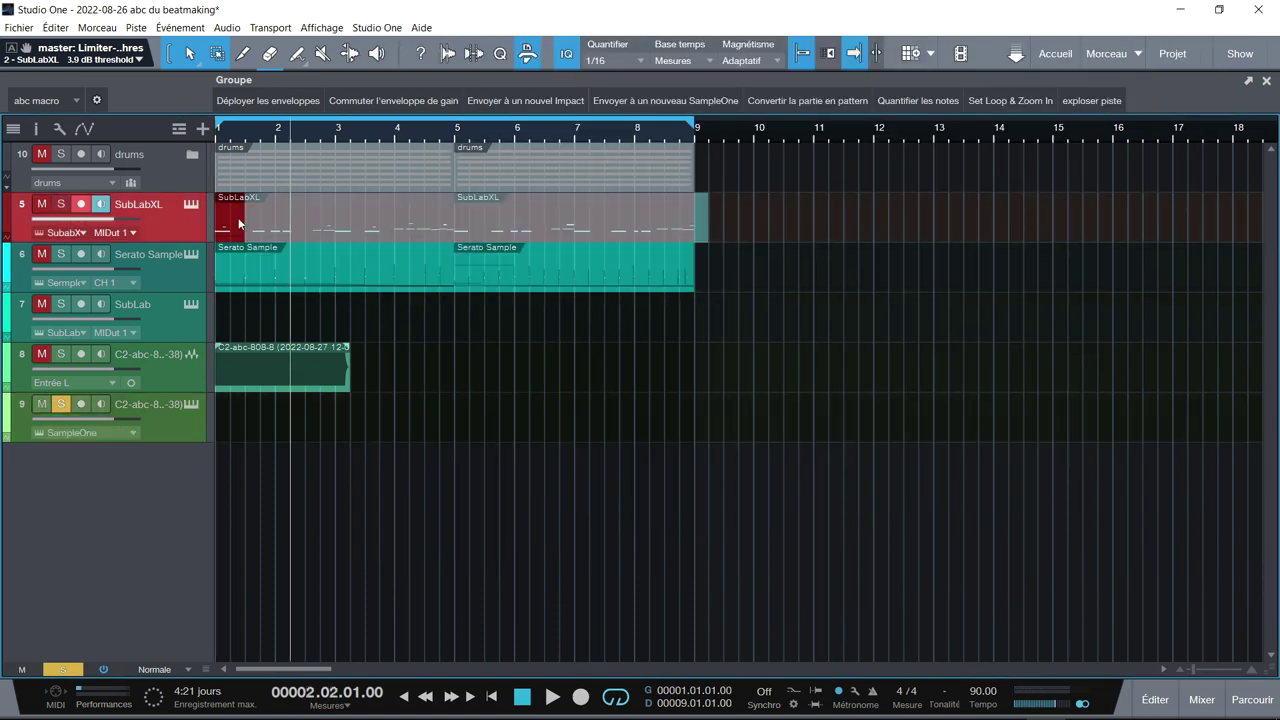
drag(240, 224, 203, 224)
key(d)
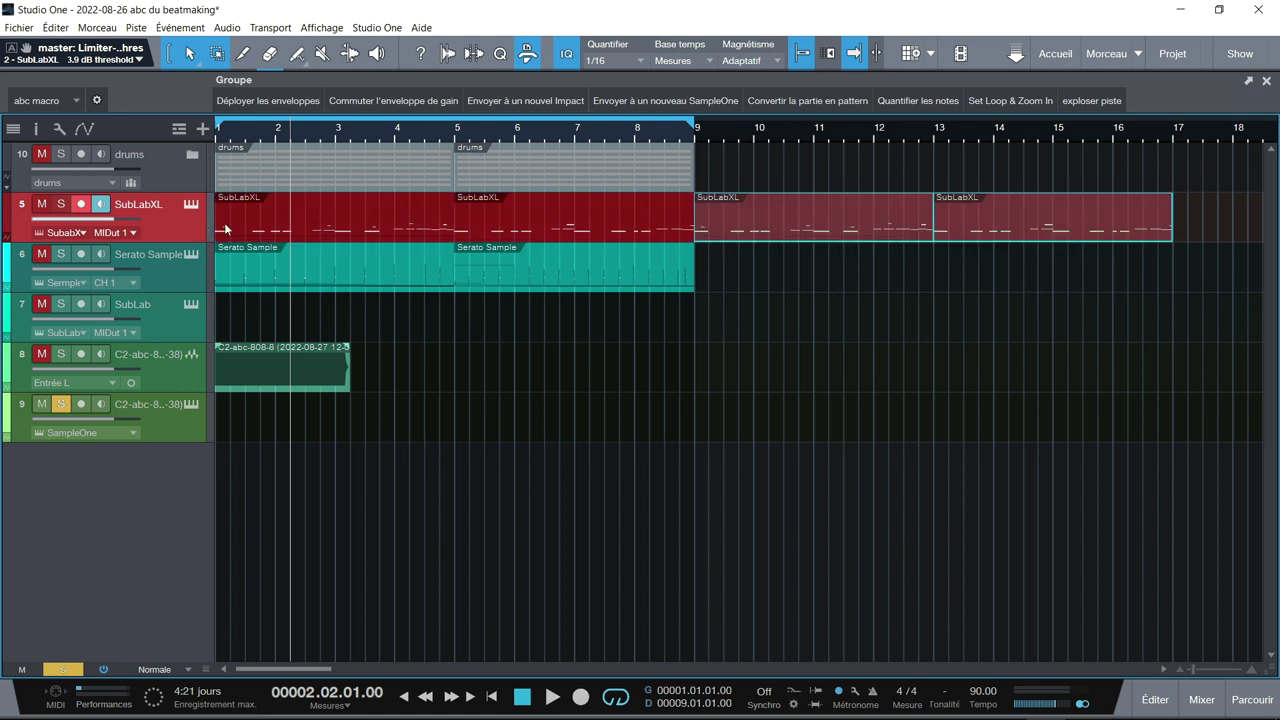
drag(809, 228, 326, 403)
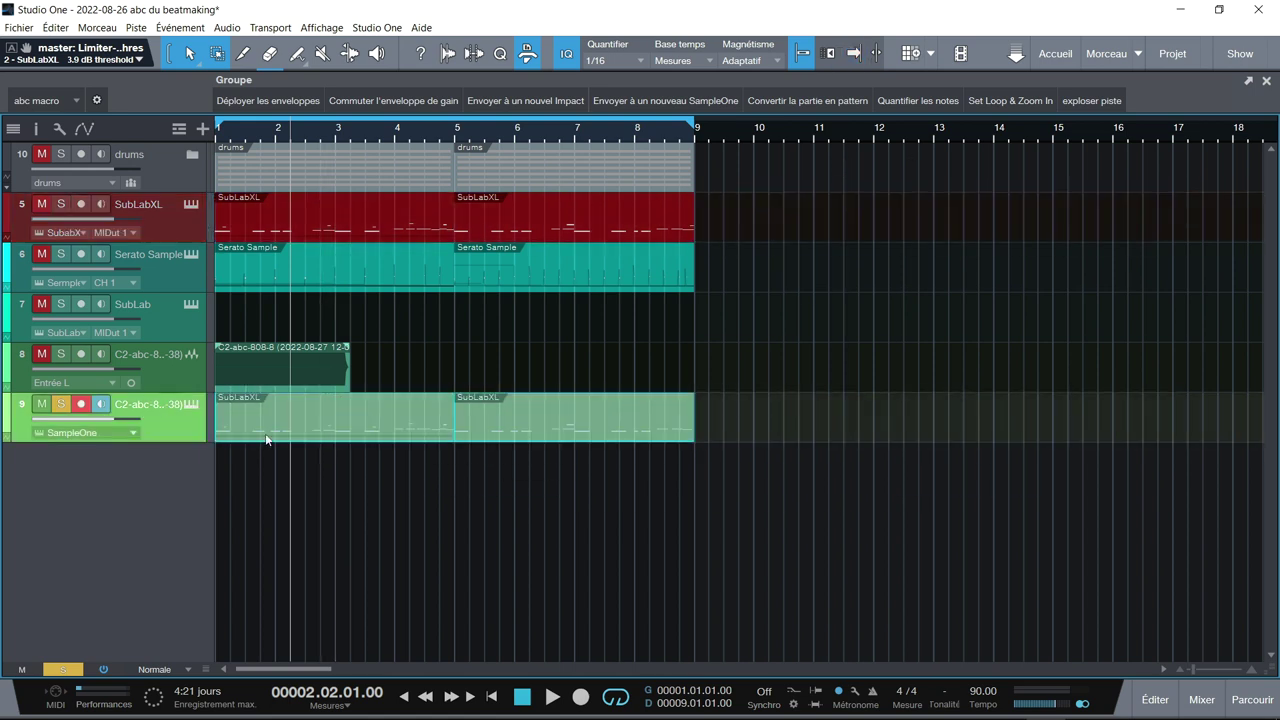
Merge the two copied parts on the SampleOne track and transpose all their notes up three octaves.
right_click(394, 439)
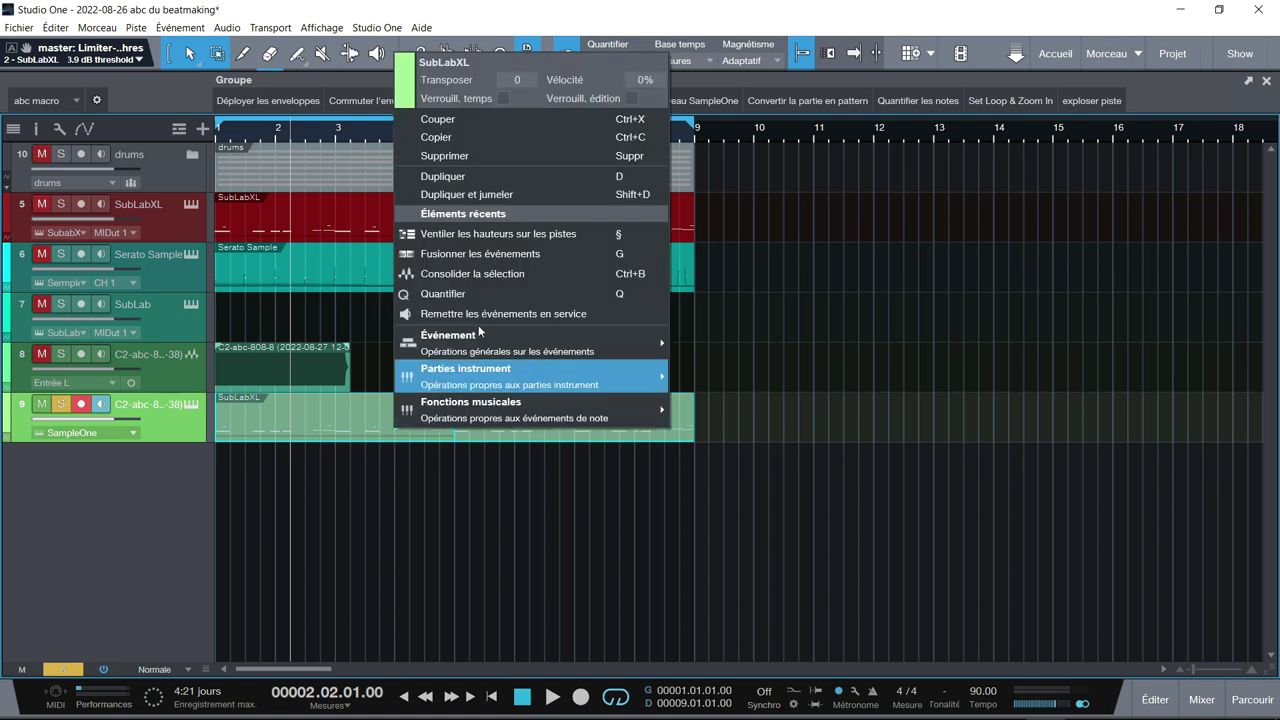
click(478, 254)
double_click(375, 437)
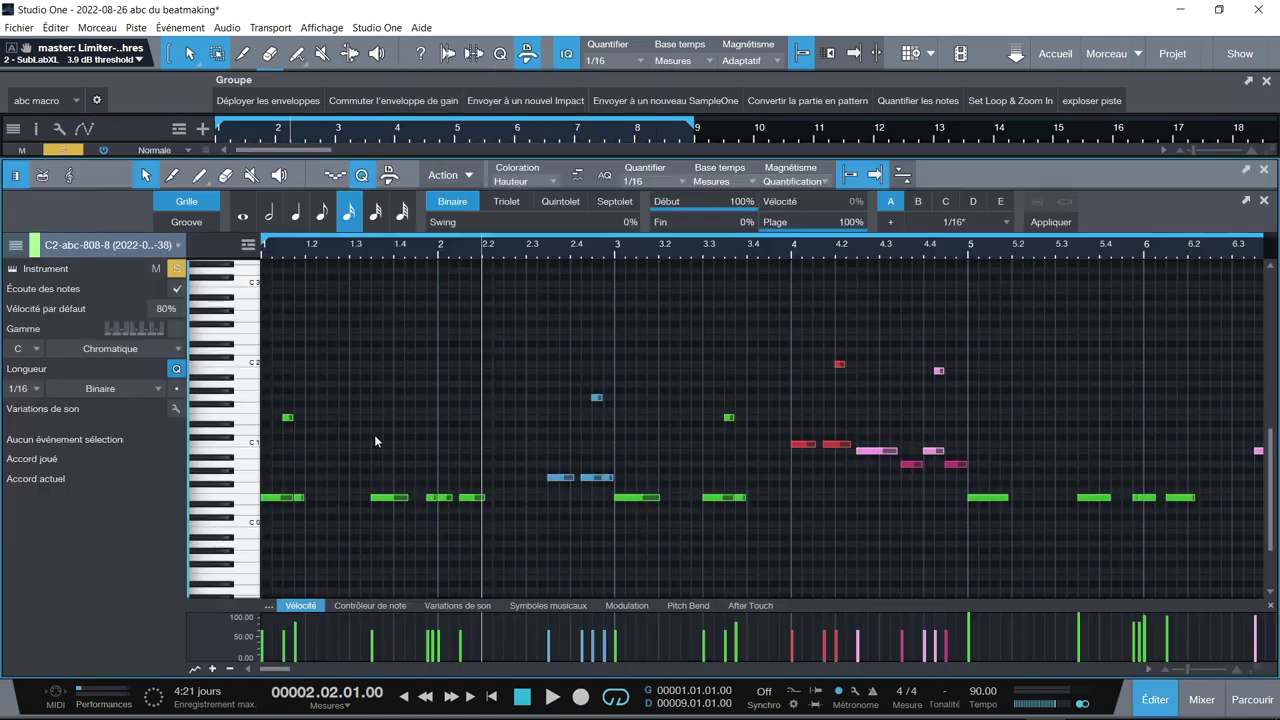
key(ctrl+a)
key(shift+Up)
key(shift+Up)
key(shift+Up)
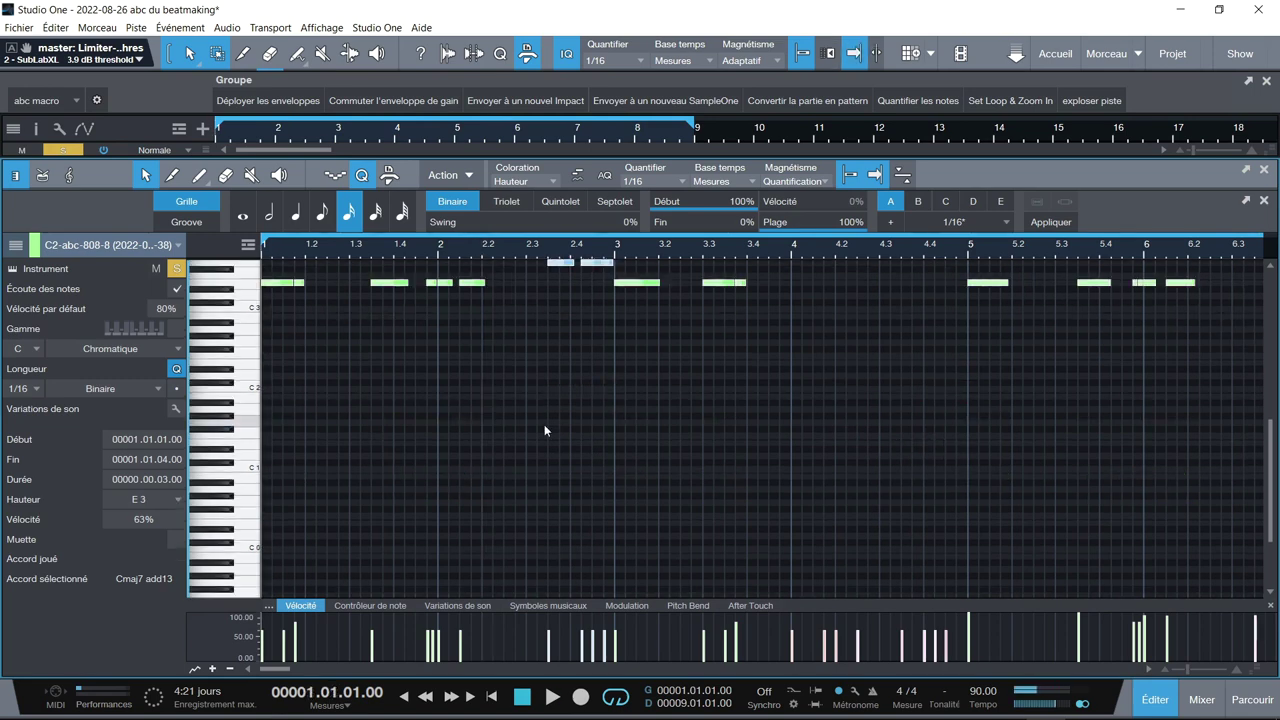
Play the SampleOne track, open its instrument window, show the on-screen keyboard and reposition the window so everything fits.
key(space)
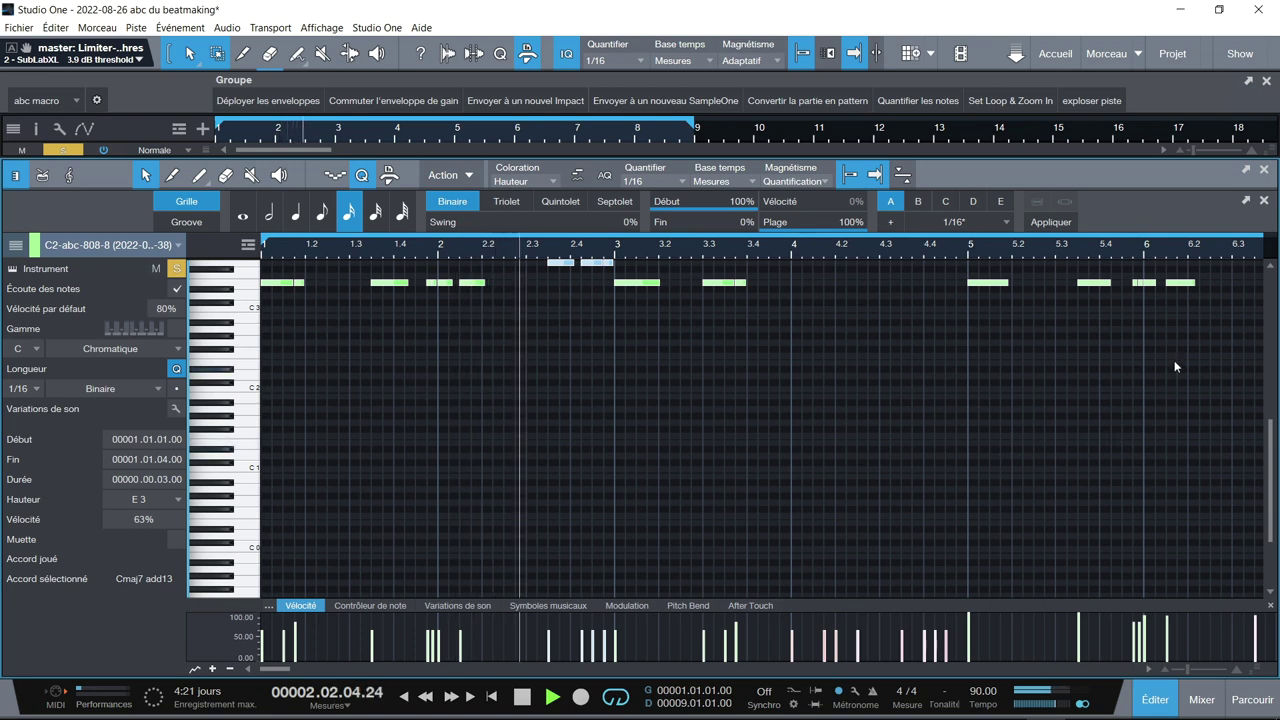
click(12, 269)
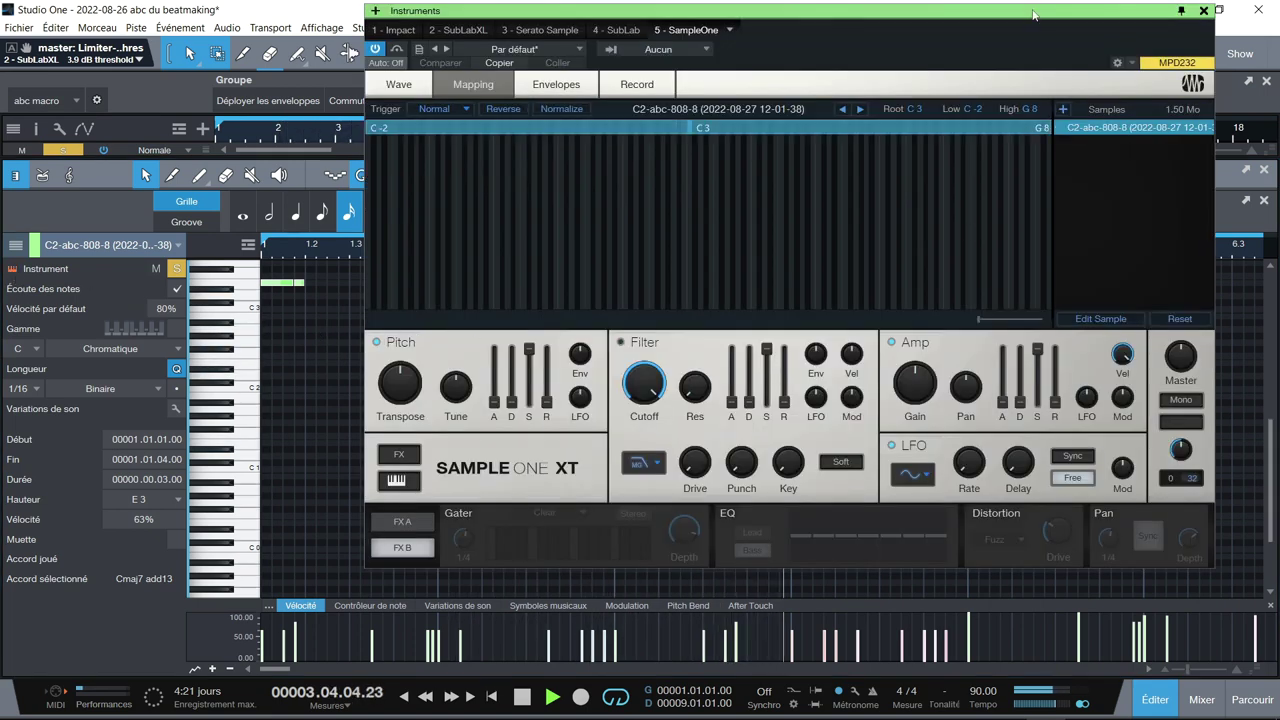
drag(993, 13, 753, 93)
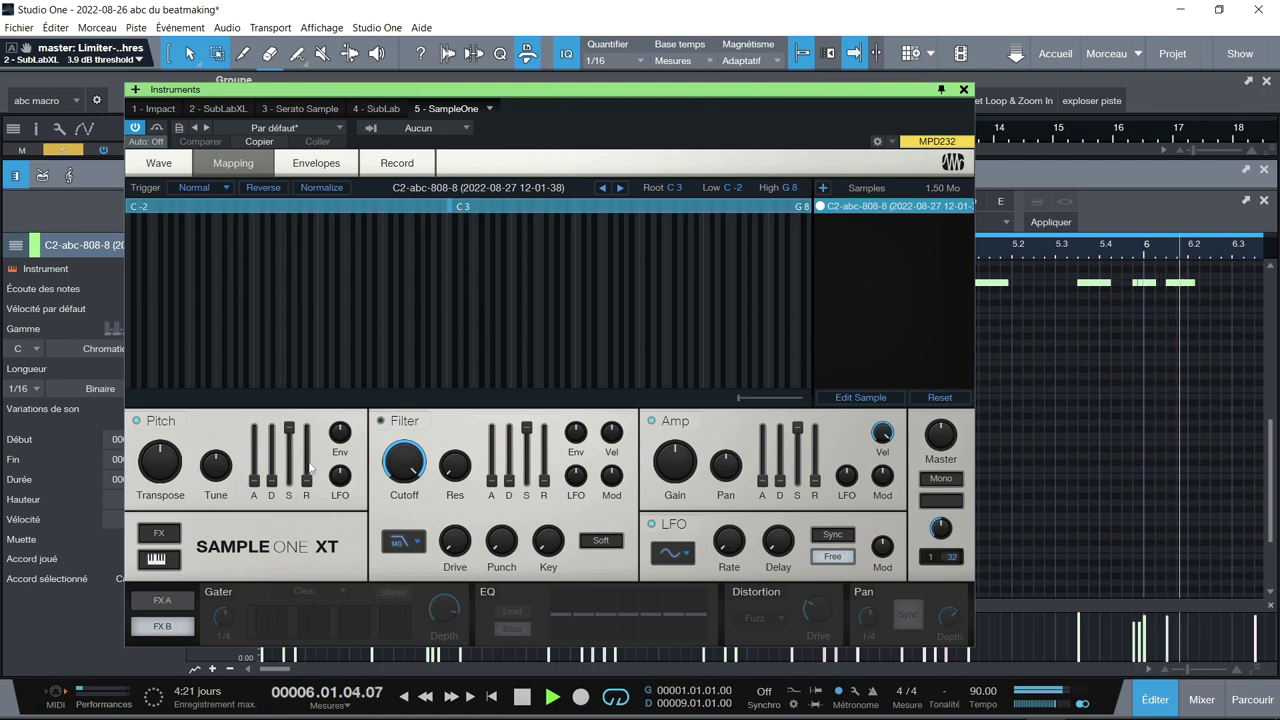
click(157, 558)
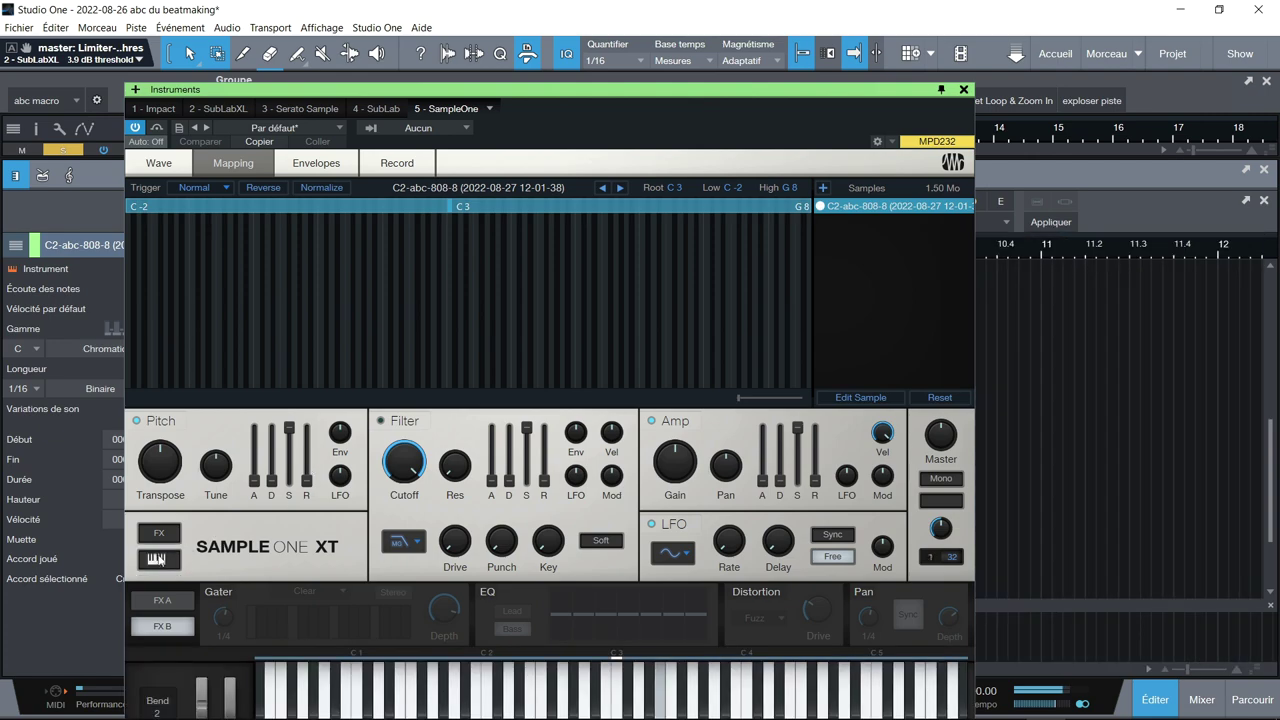
drag(574, 92, 584, 22)
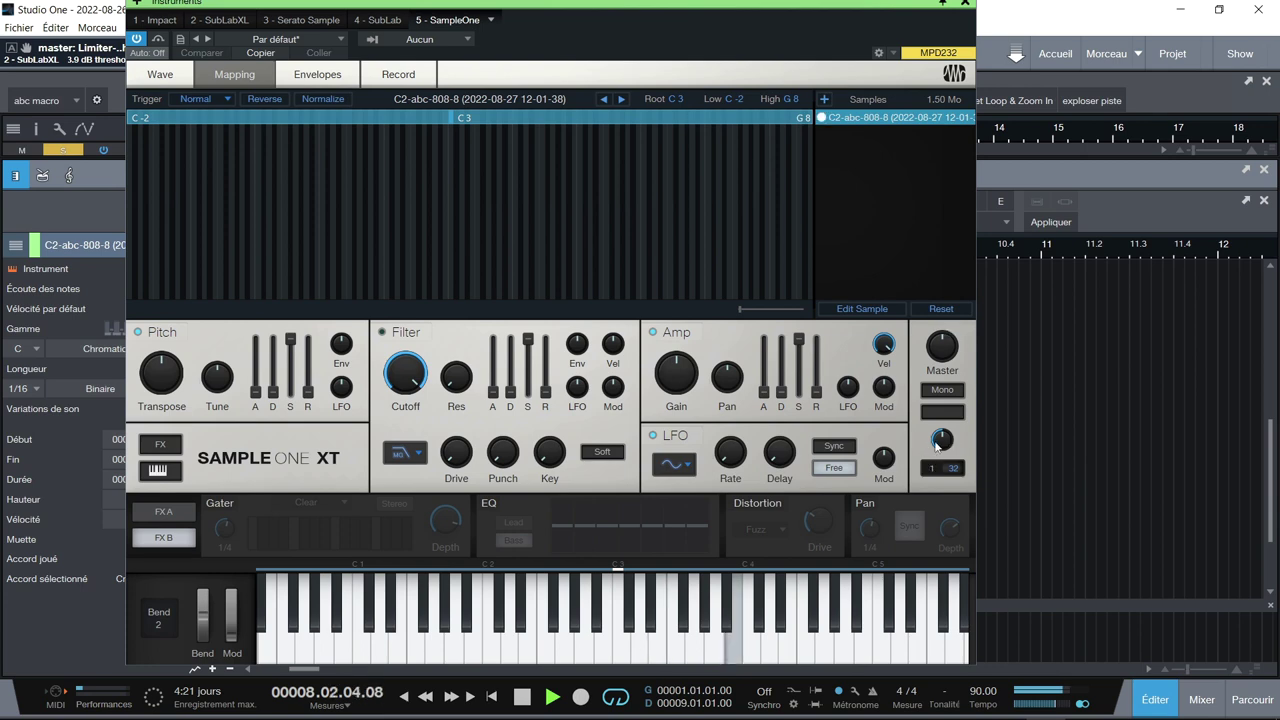
Switch SampleOne to mono with glide enabled and set the glide time to 28.4 ms.
click(943, 391)
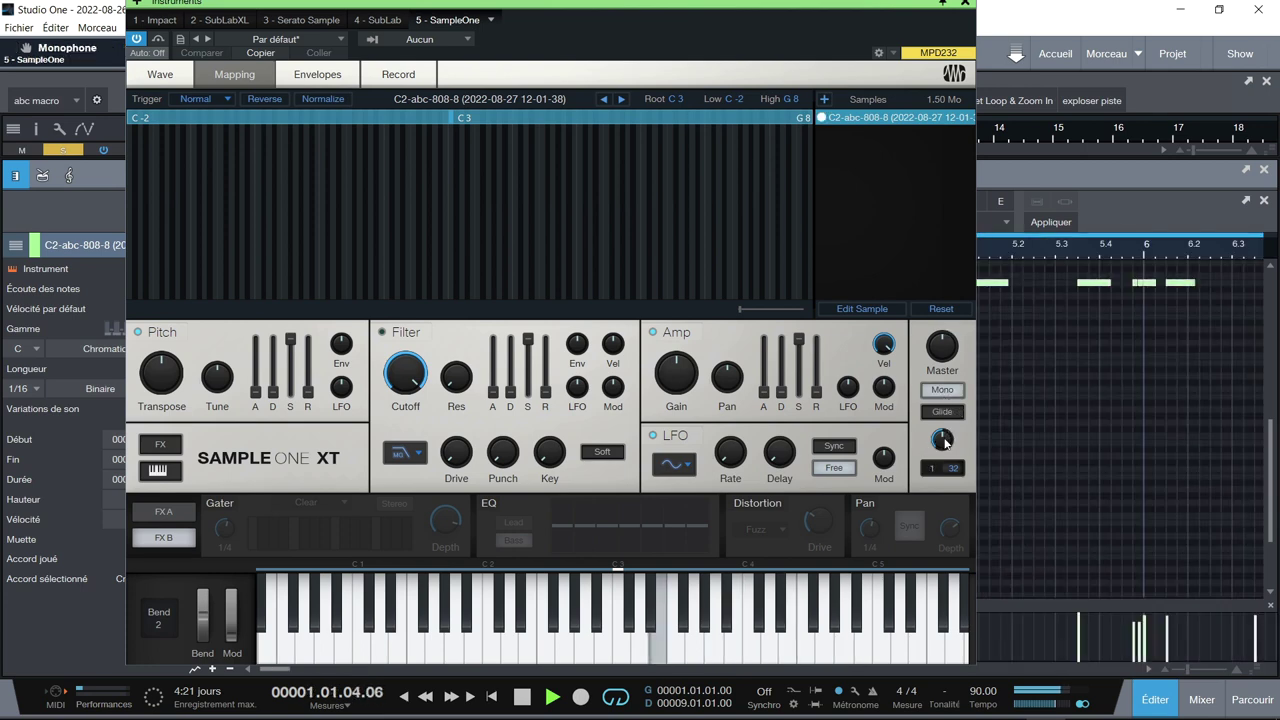
click(943, 412)
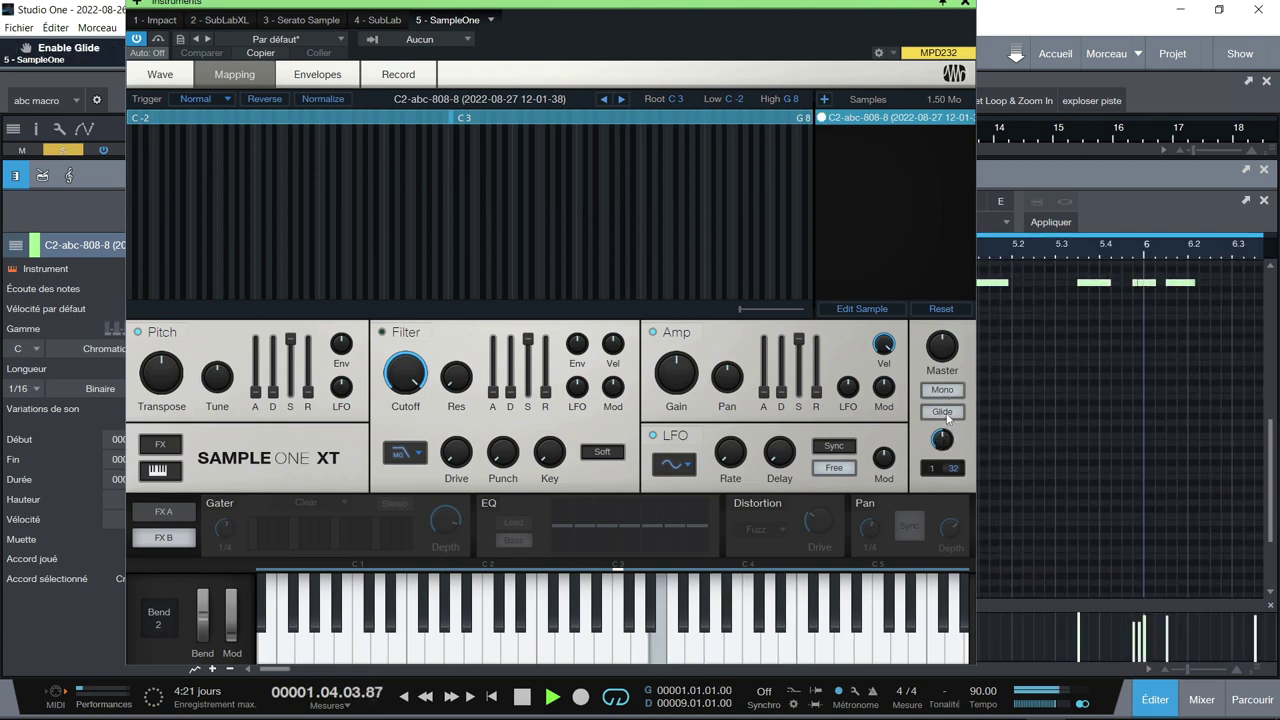
drag(944, 445, 933, 475)
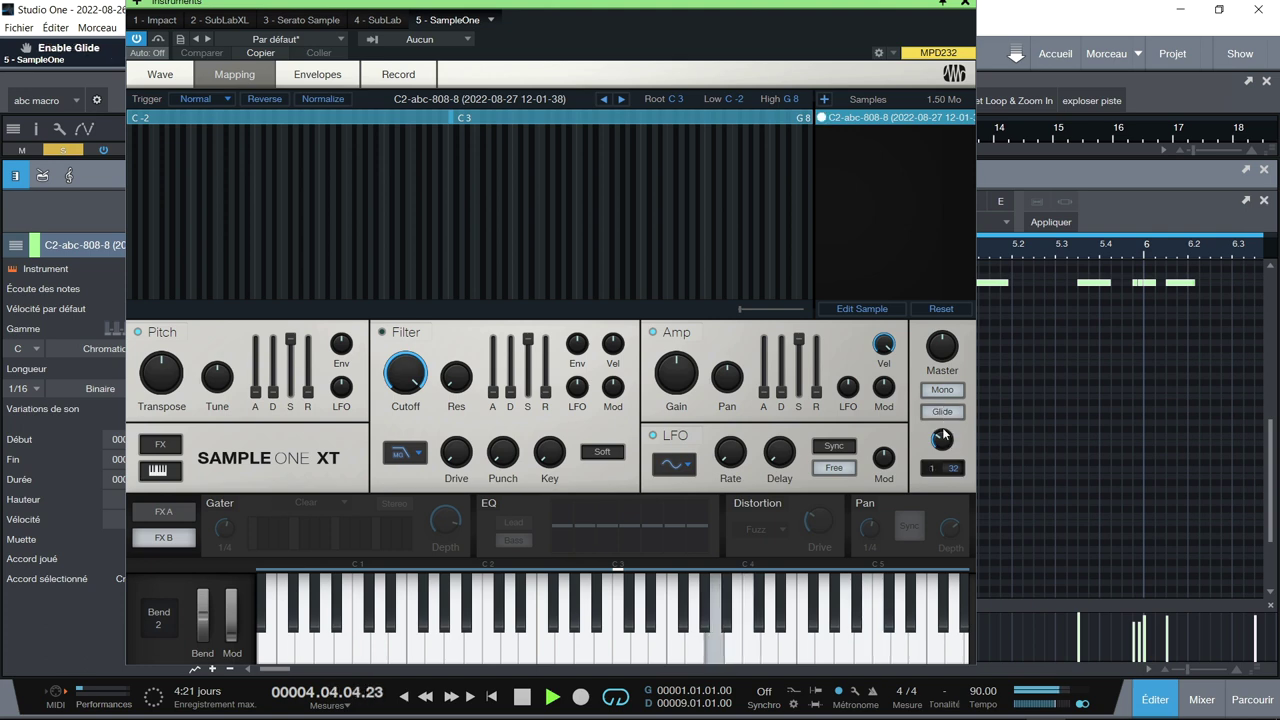
scroll(943, 433, up, 3)
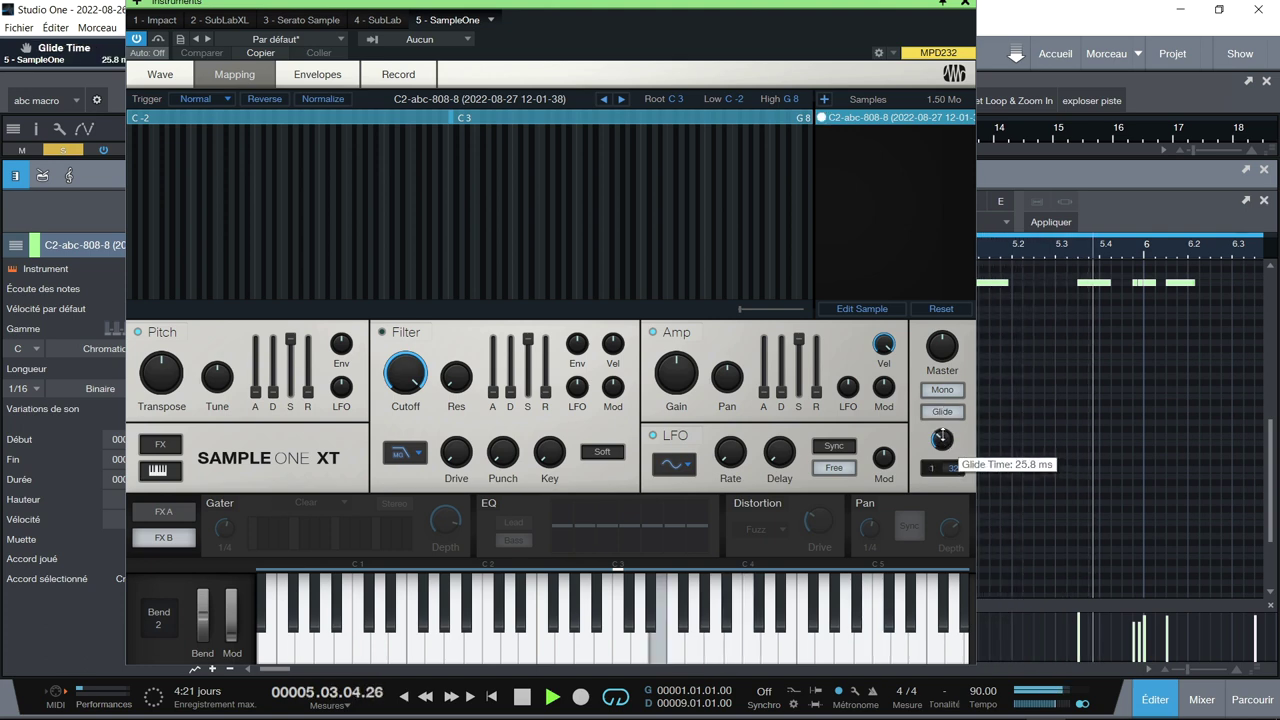
scroll(943, 433, up, 2)
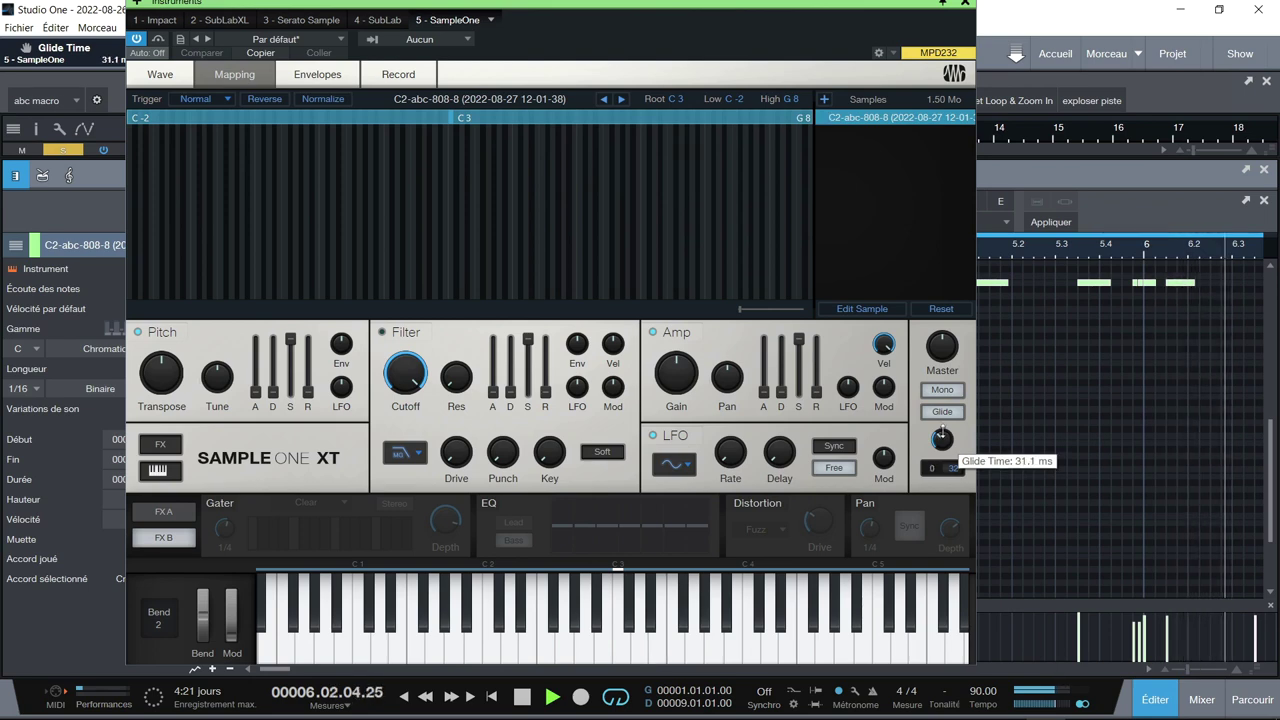
scroll(943, 433, down, 1)
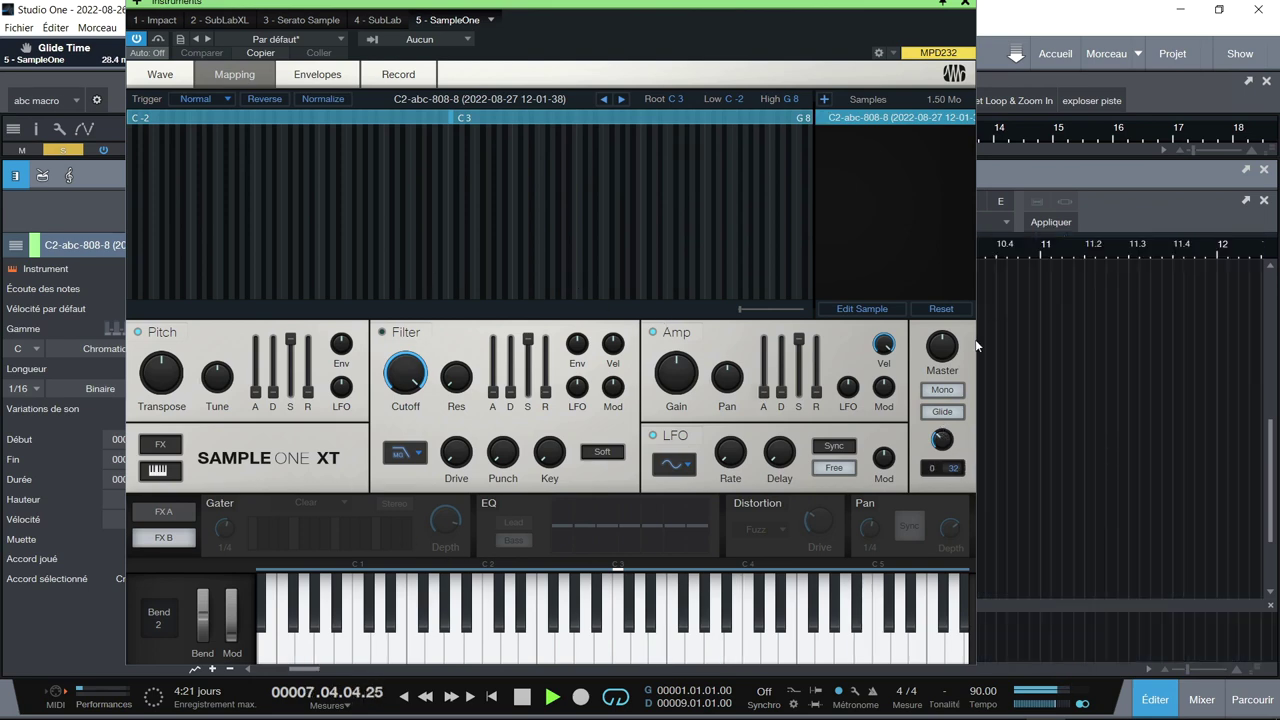
Lower SampleOne's master gain to -5.1 dB, and enable its EQ with the high bands cut.
scroll(941, 362, down, 2)
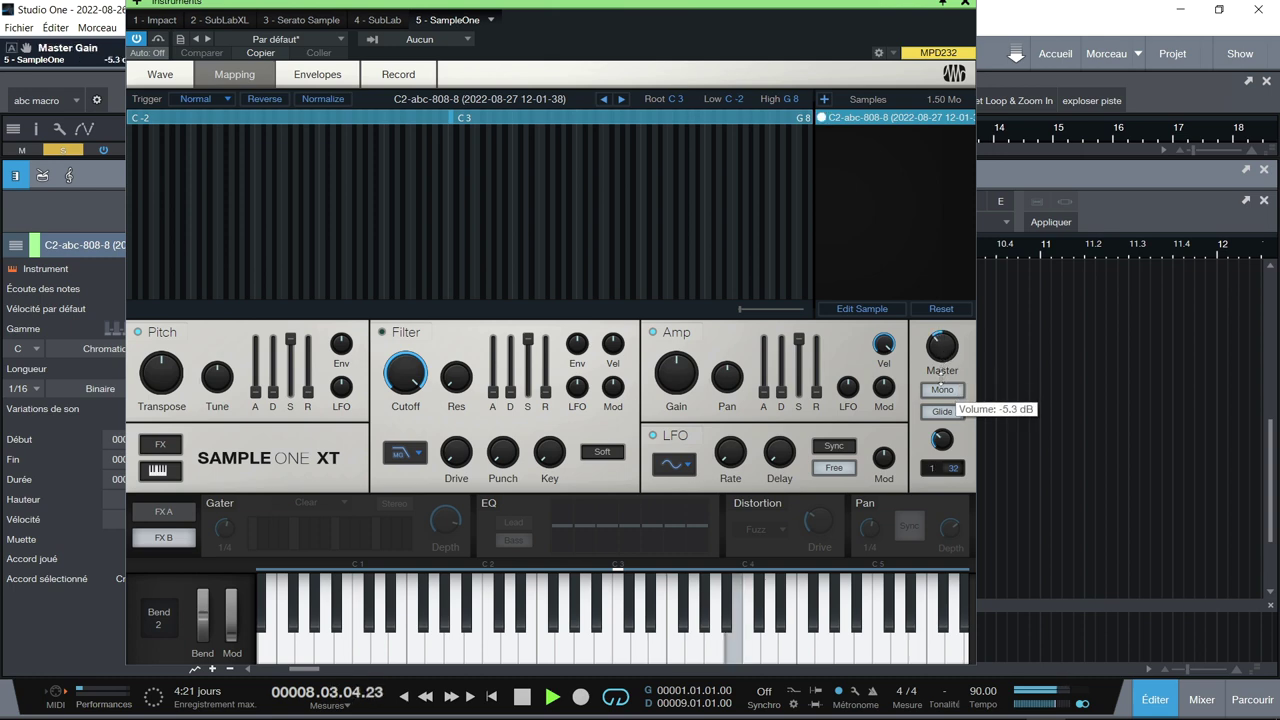
scroll(940, 381, down, 1)
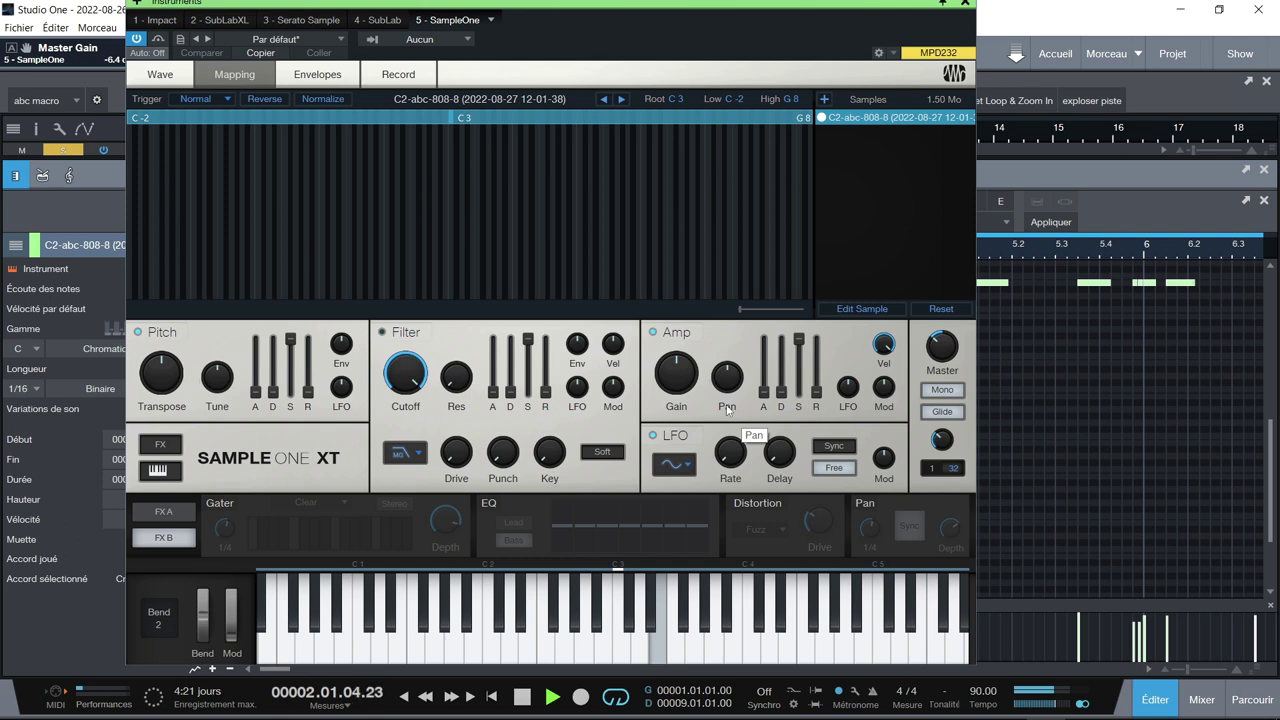
scroll(938, 342, up, 2)
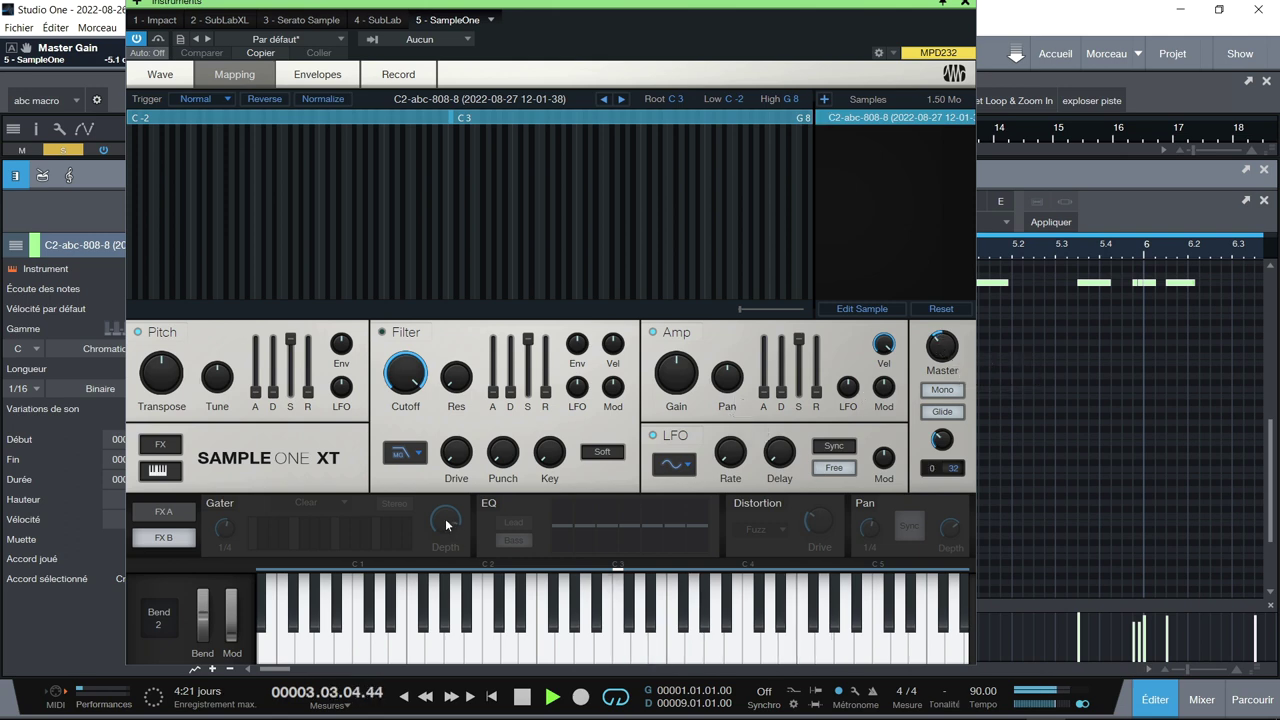
click(479, 504)
mouse_move(709, 534)
mouse_down()
mouse_move(637, 554)
mouse_move(587, 522)
mouse_move(579, 533)
mouse_move(635, 530)
mouse_move(578, 526)
mouse_move(631, 530)
mouse_up()
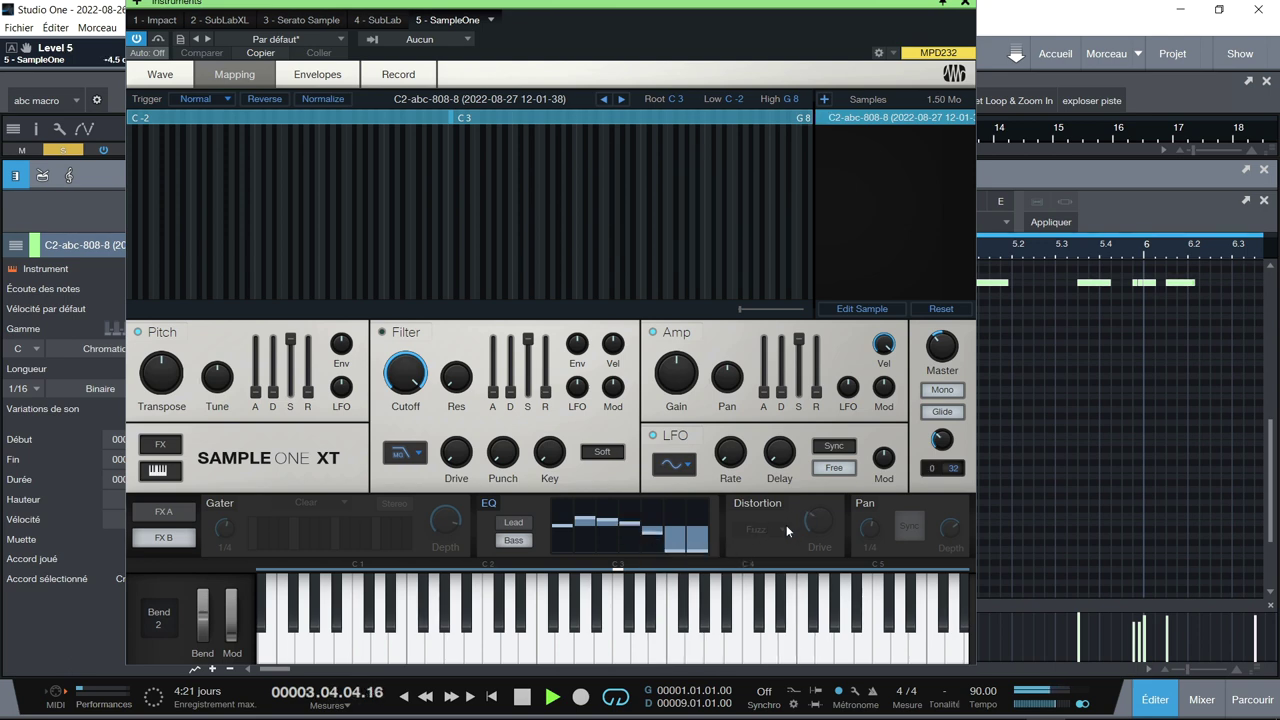
Enable SampleOne's distortion, try Soft Tube, and settle on Soft Tube2 with the drive at about 22%.
click(765, 504)
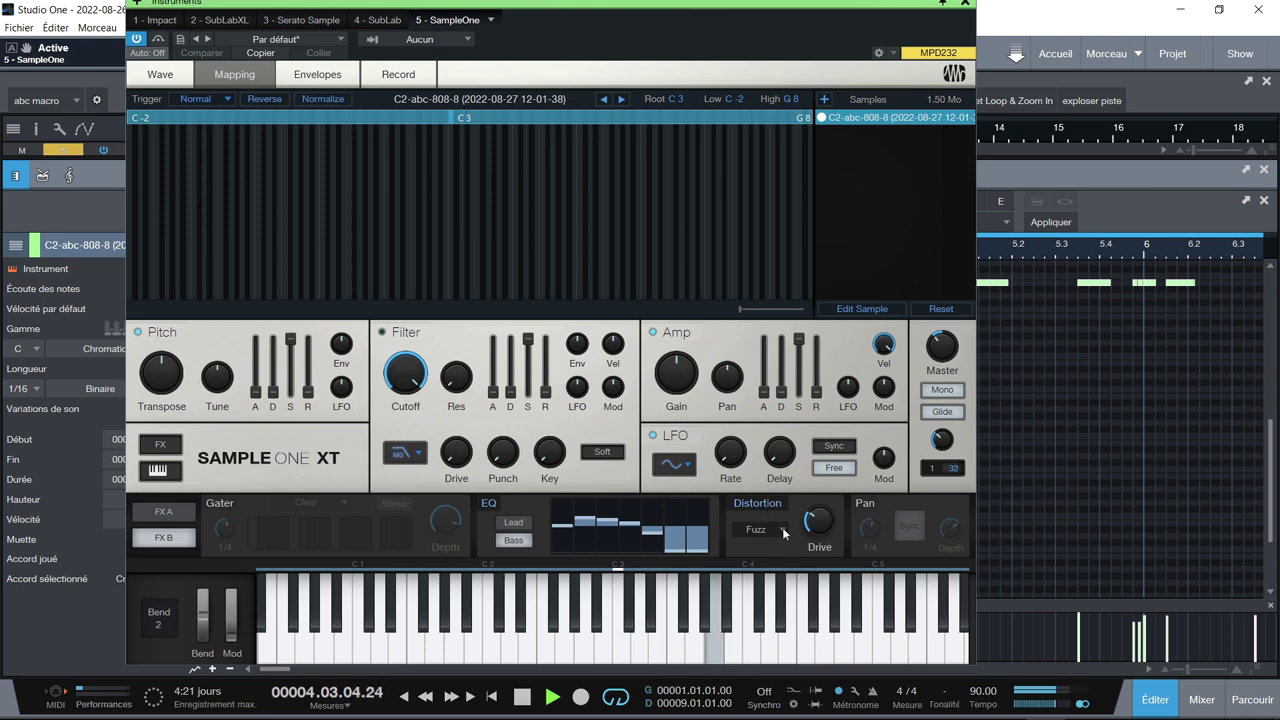
click(783, 533)
click(786, 566)
drag(828, 527, 824, 580)
click(761, 522)
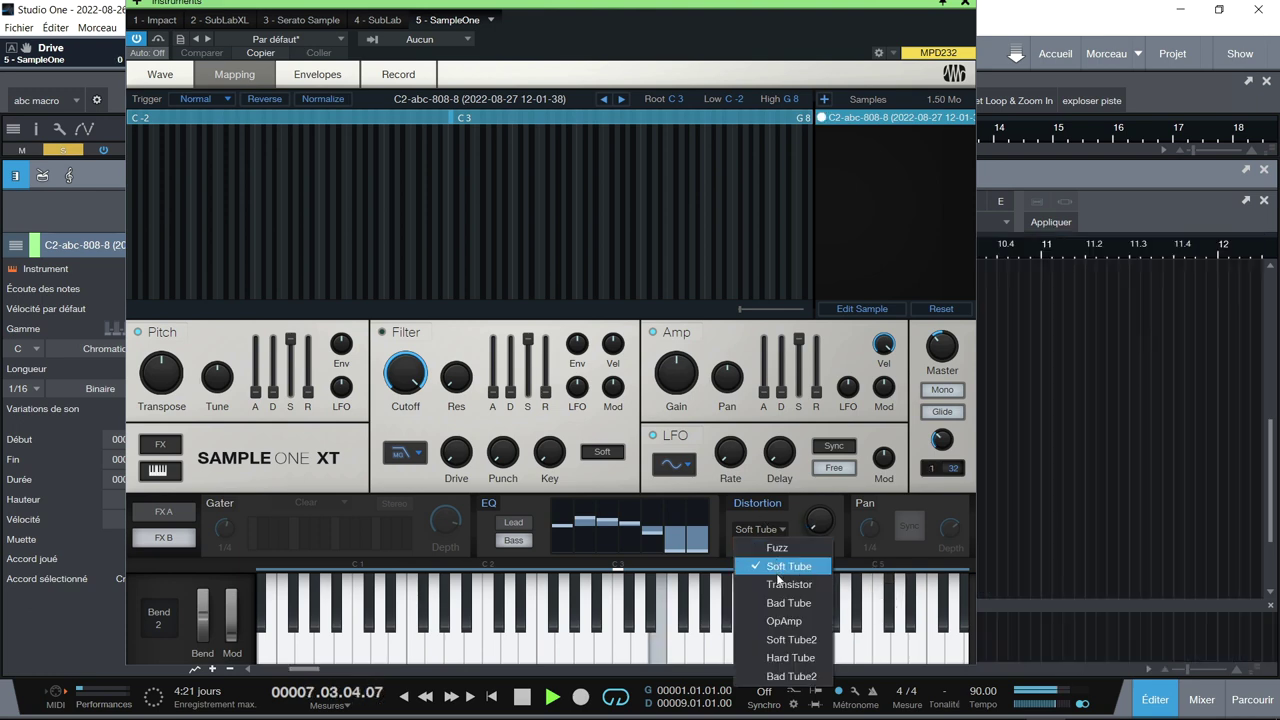
click(775, 640)
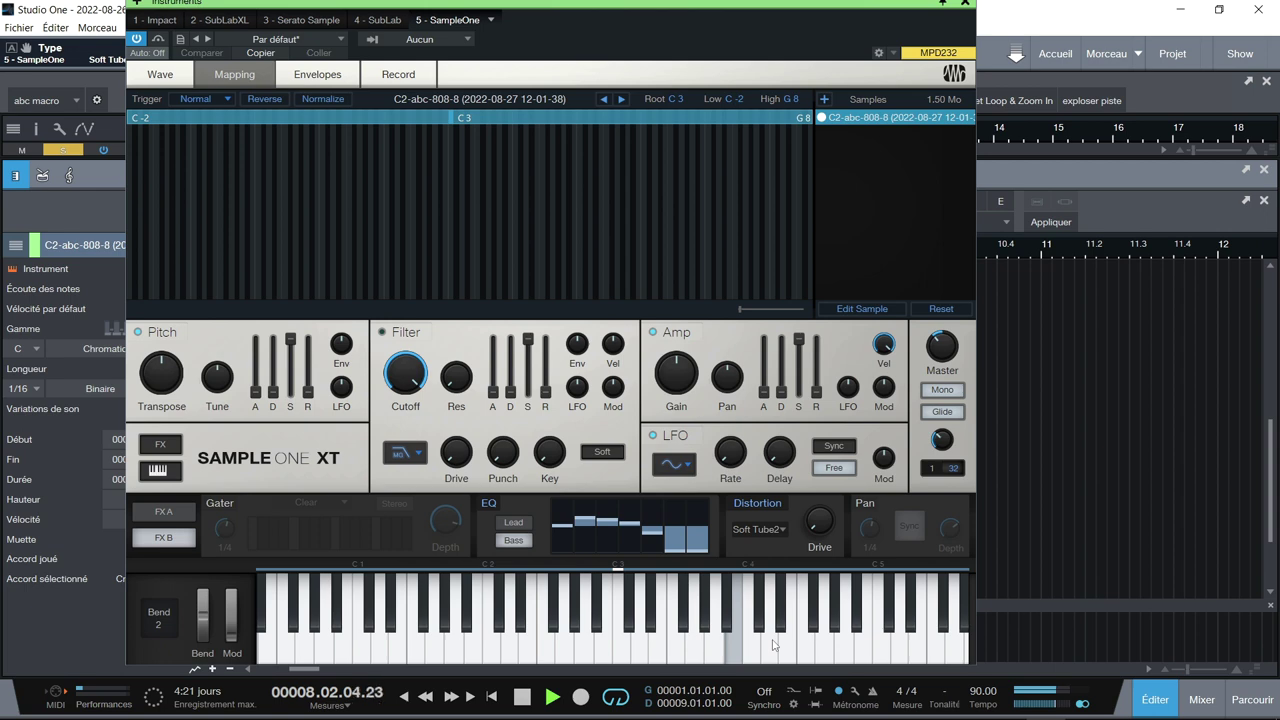
drag(828, 527, 780, 470)
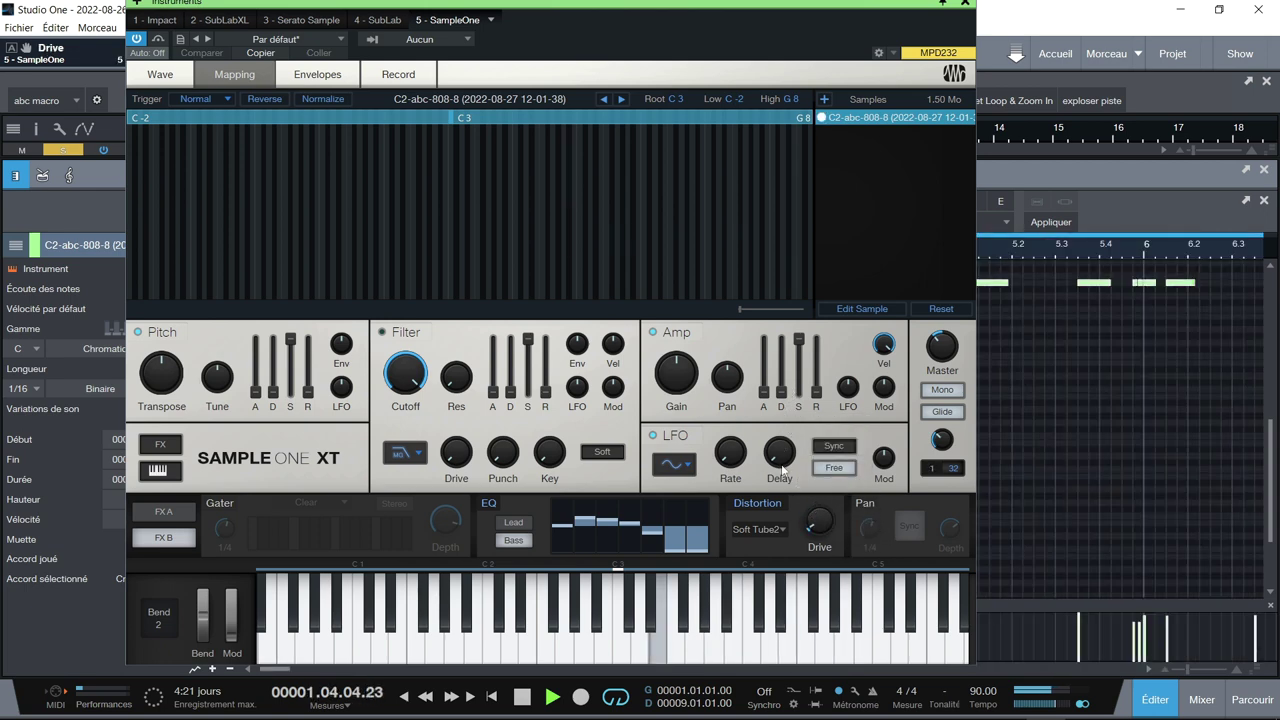
drag(808, 524, 814, 499)
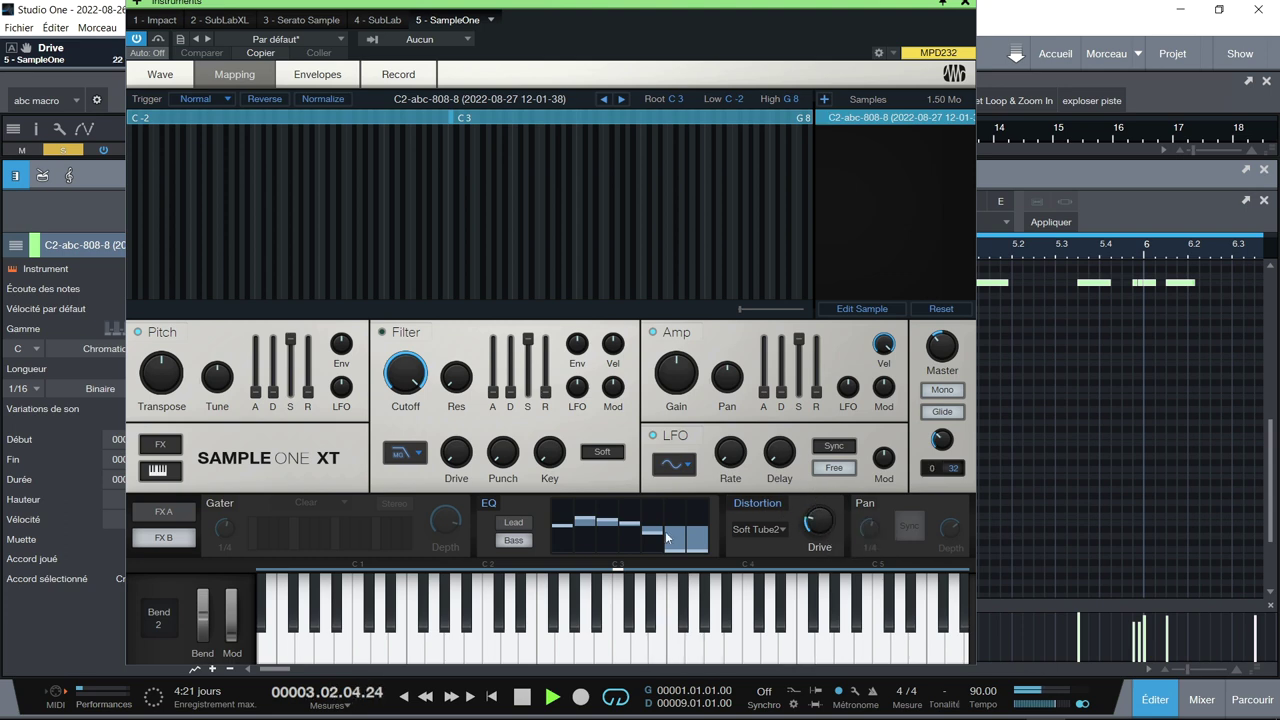
Reshape SampleOne's EQ by cutting the four highest bands fully and setting Level 2 to +2.5 dB.
mouse_move(683, 551)
mouse_down()
mouse_move(628, 562)
mouse_move(642, 578)
mouse_move(706, 575)
mouse_up()
mouse_move(561, 531)
mouse_down()
mouse_move(600, 537)
mouse_move(586, 527)
mouse_up()
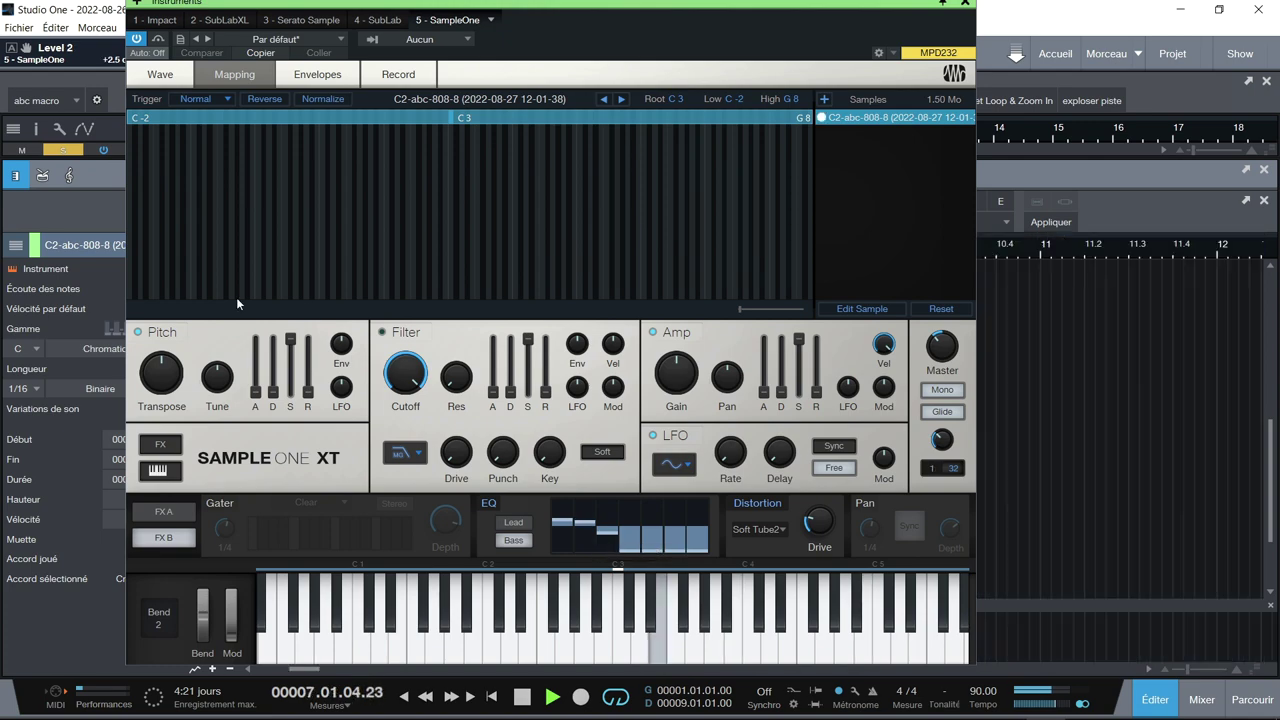
Move the instrument window aside, close the note editor and solo the drums folder track alongside the bass.
drag(443, 8, 621, 22)
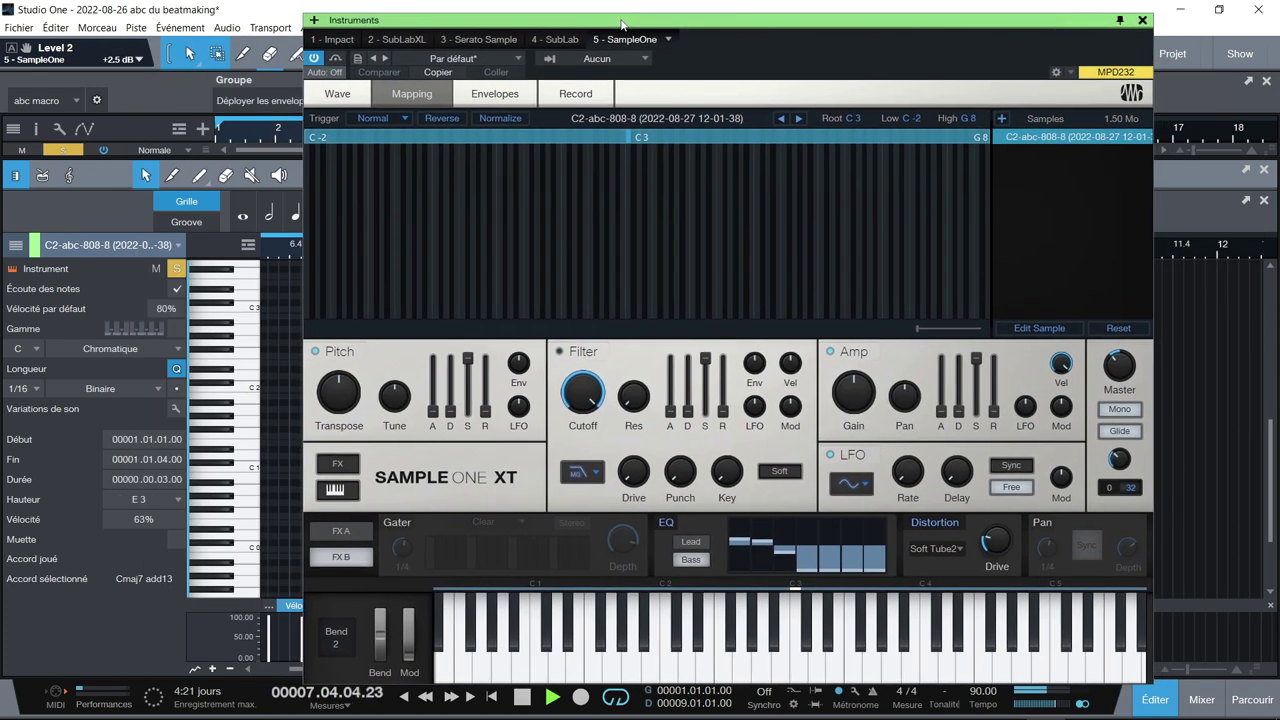
click(1264, 175)
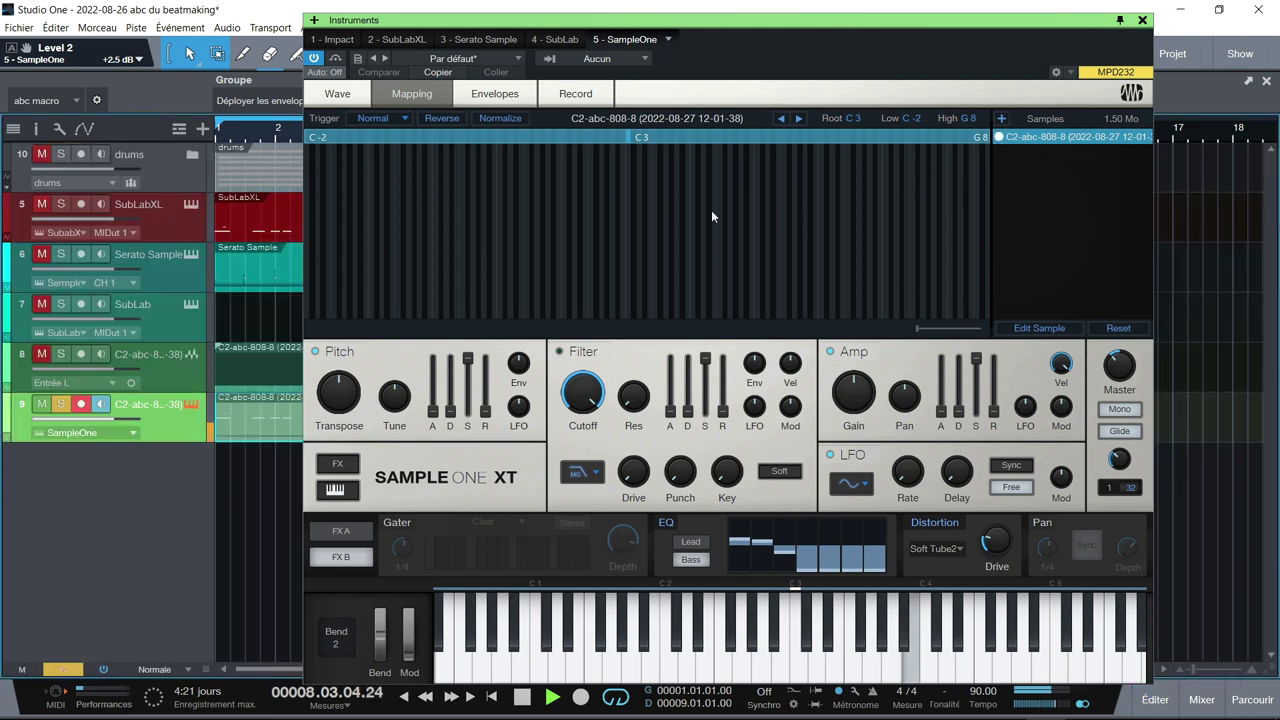
click(60, 155)
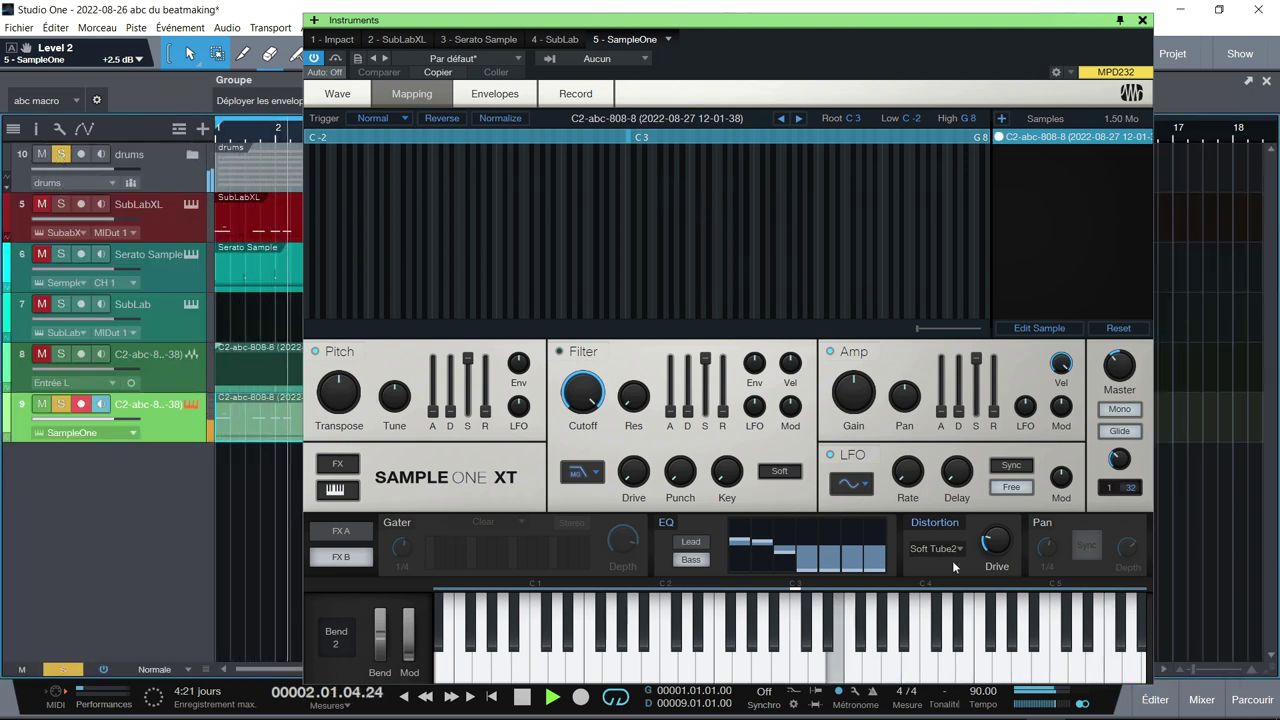
Set EQ Level 3 to +0.5 dB, and enable the filter with a cutoff of 248.9 Hz and 14.5% drive.
drag(781, 554, 779, 545)
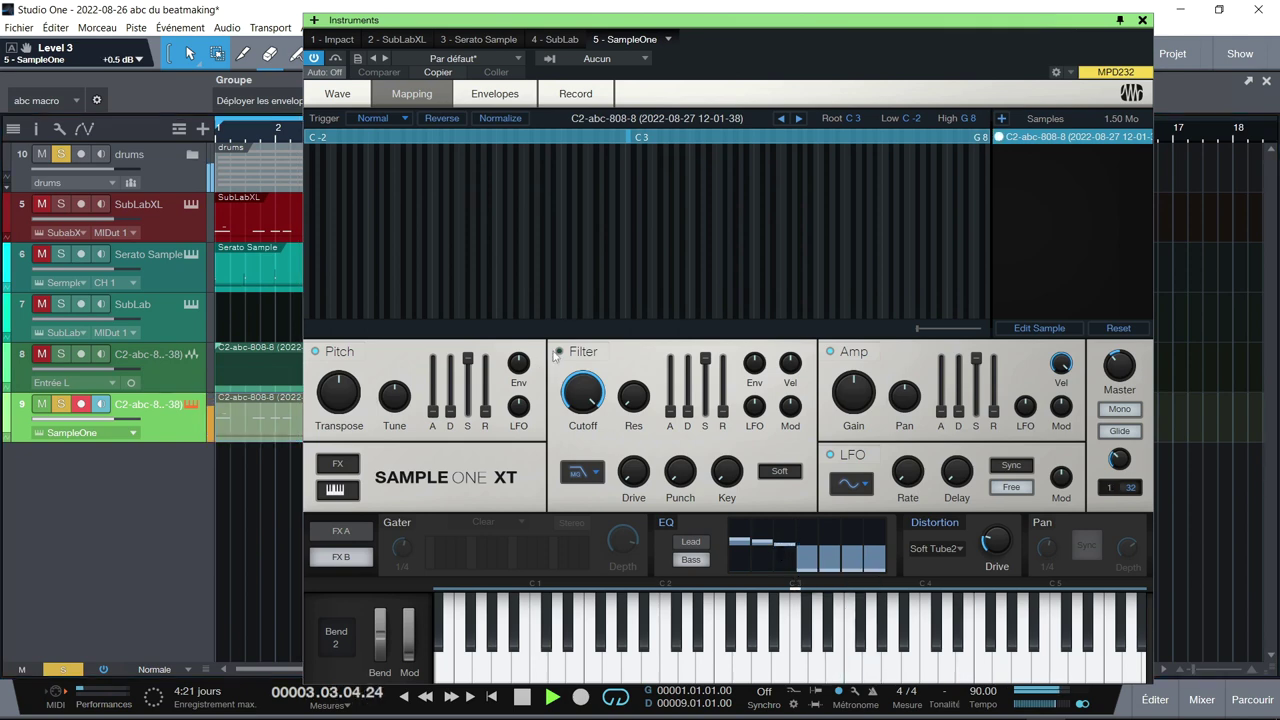
drag(590, 393, 578, 478)
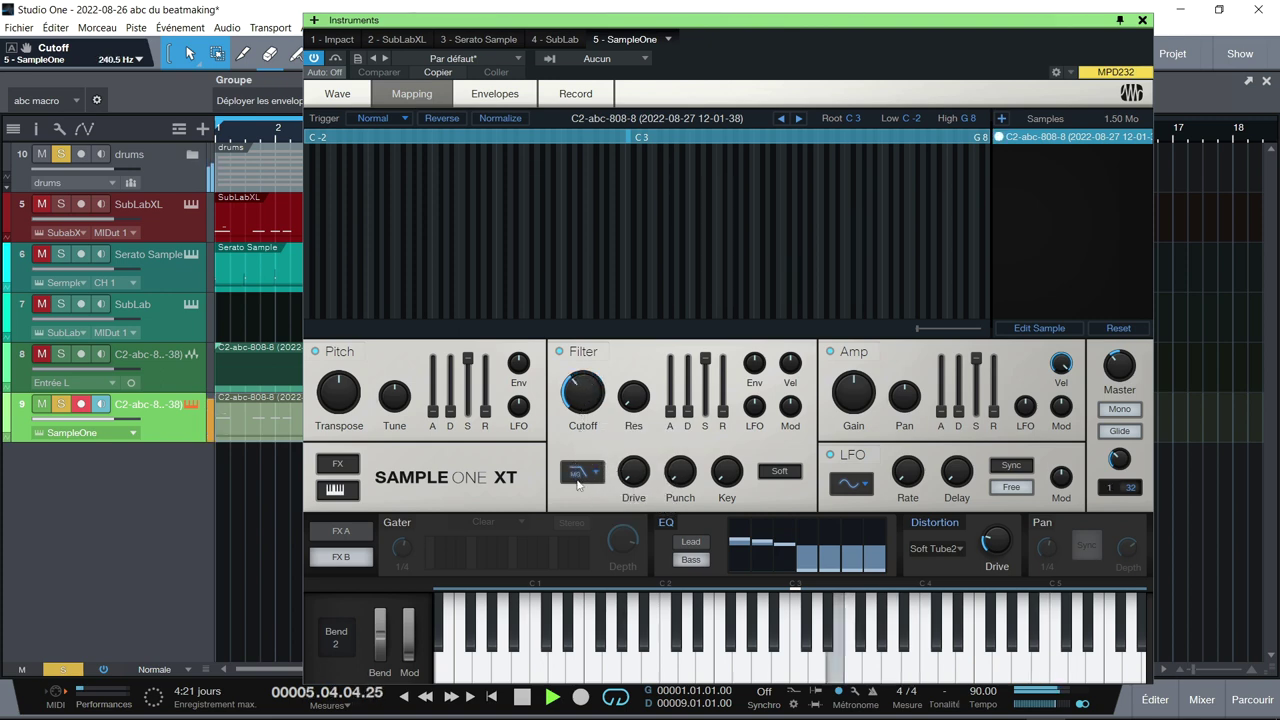
mouse_move(637, 463)
drag(635, 452, 634, 445)
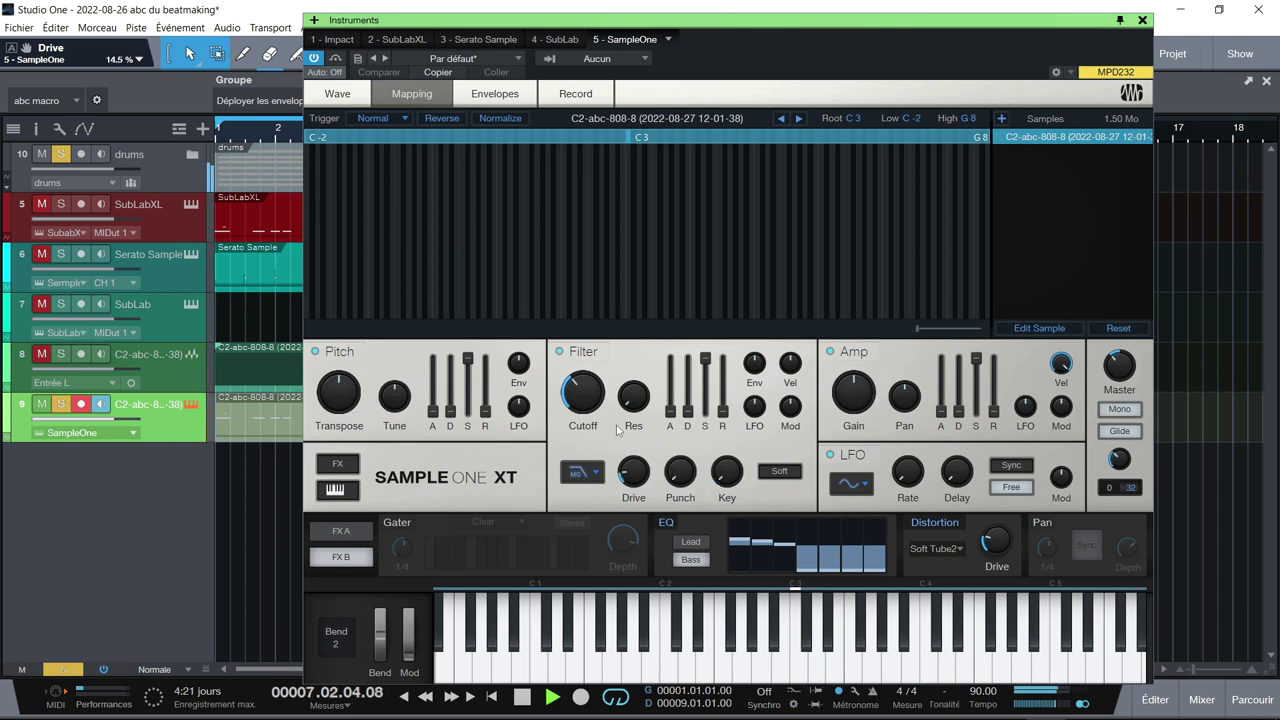
mouse_move(590, 408)
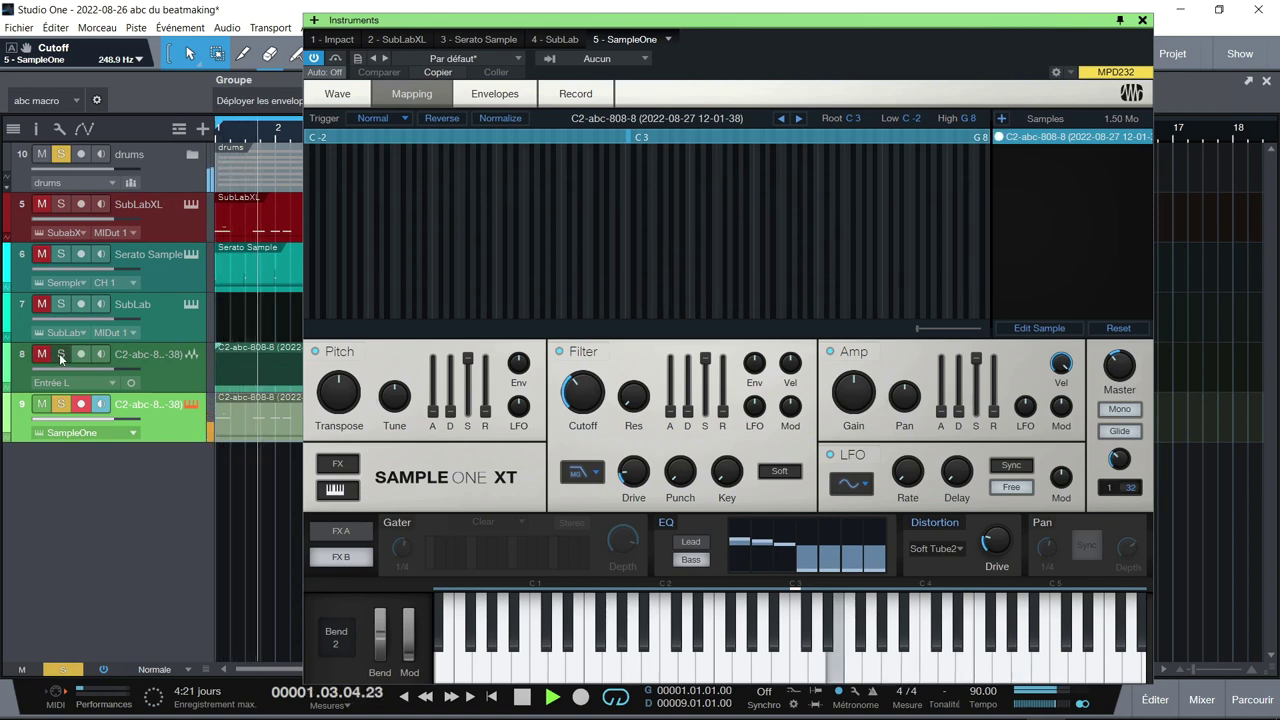
Solo the Serato Sample track as well and readjust SampleOne's filter cutoff to about 306 Hz.
click(61, 255)
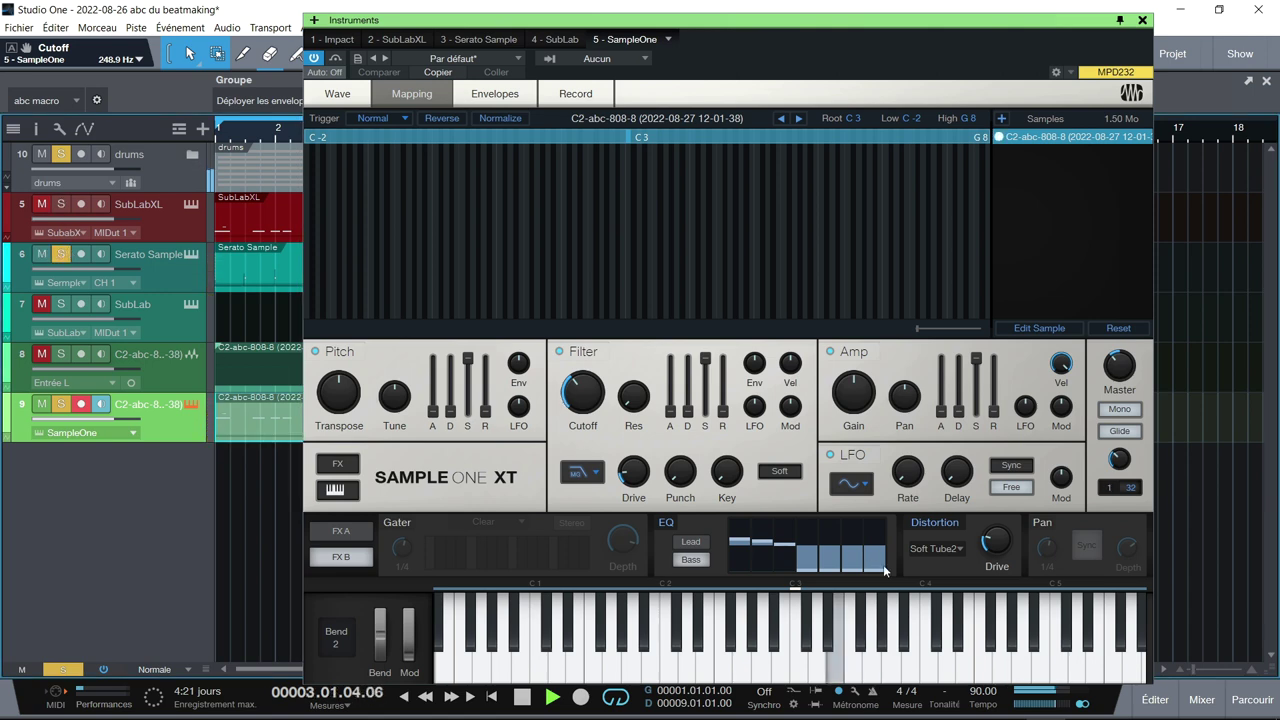
drag(604, 401, 587, 378)
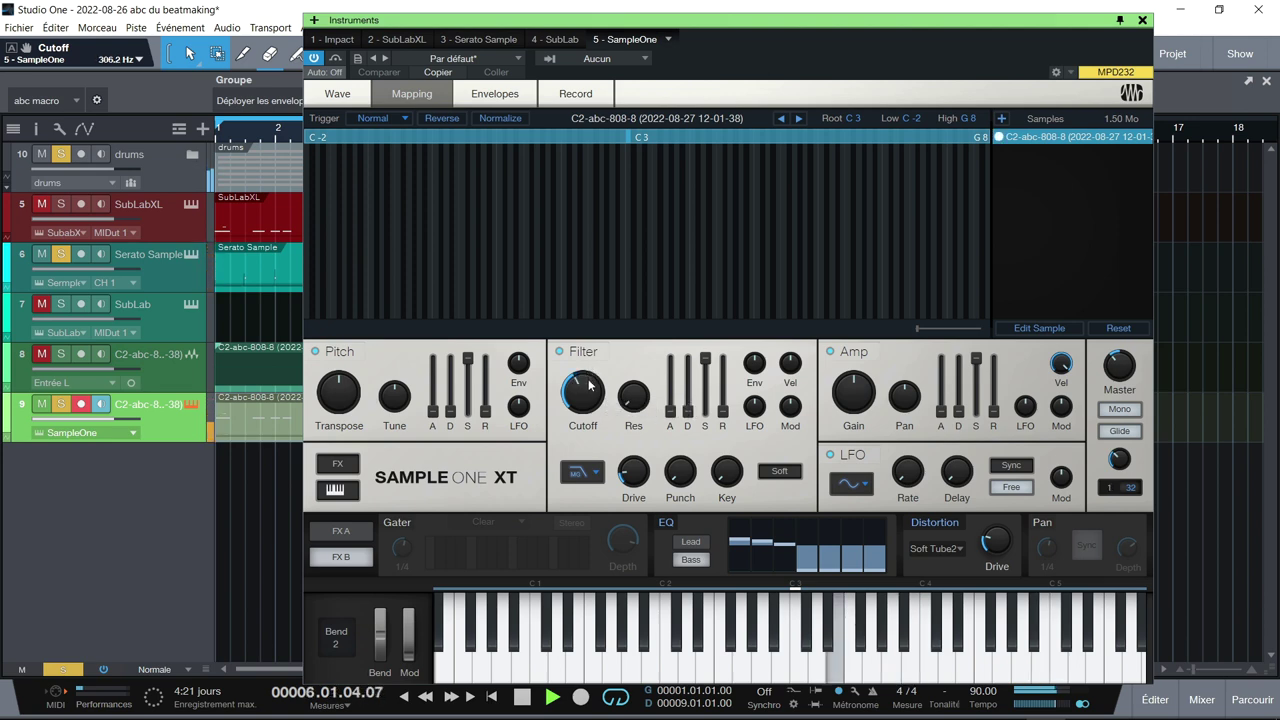
drag(597, 397, 598, 400)
Set the filter's Punch to about 38% with Soft enabled, and raise the master gain to -2.2 dB.
drag(684, 481, 684, 424)
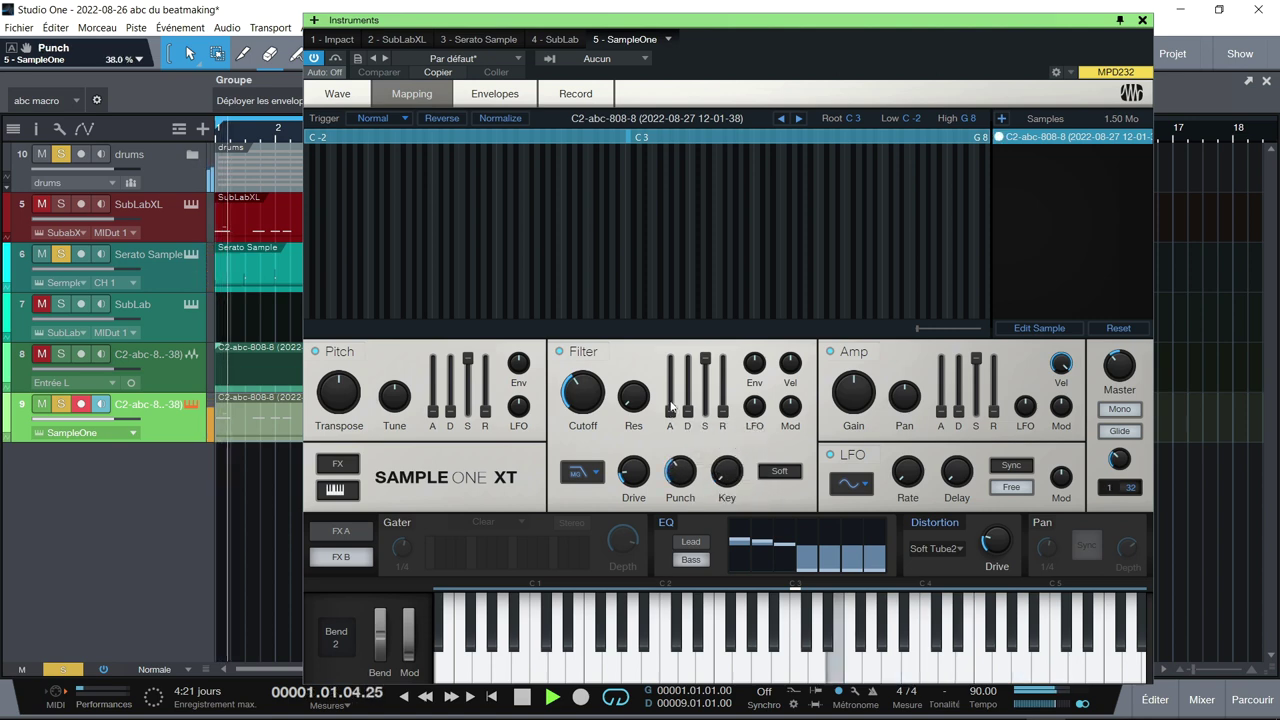
drag(686, 474, 686, 470)
mouse_move(1115, 368)
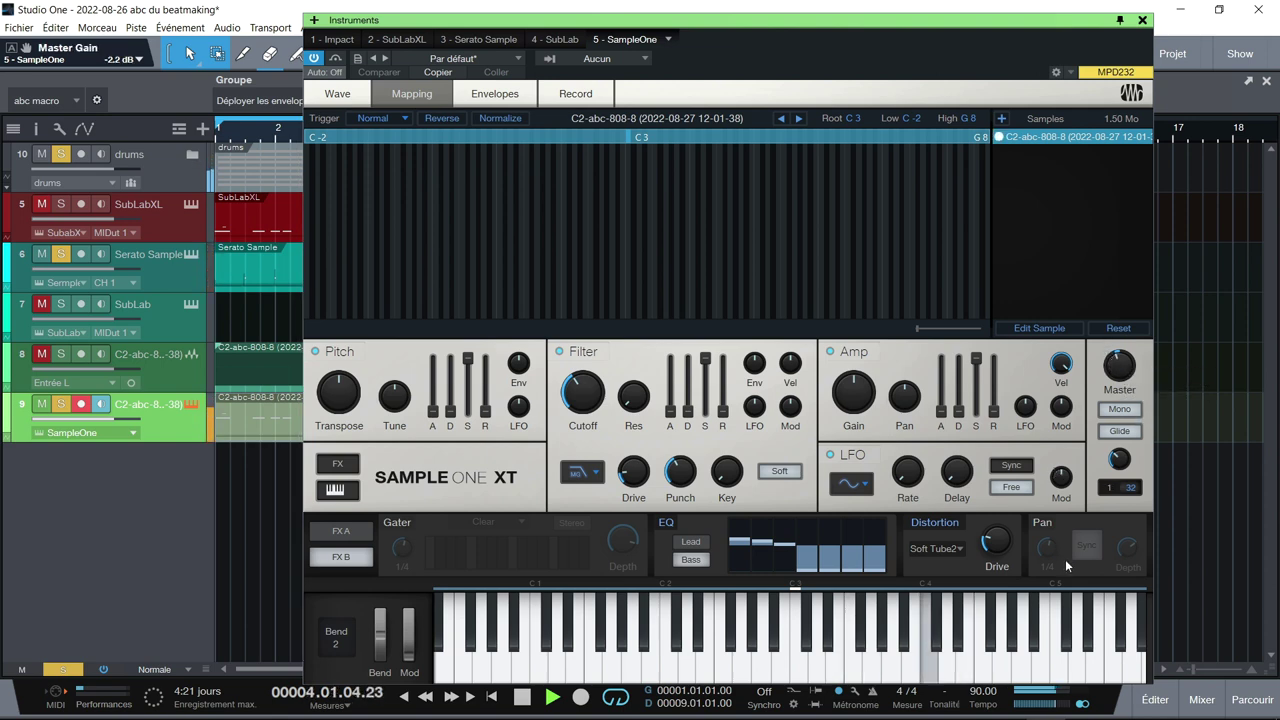
Enable the modulation effect in SampleOne's FX A section and set its type to Chorus.
click(337, 538)
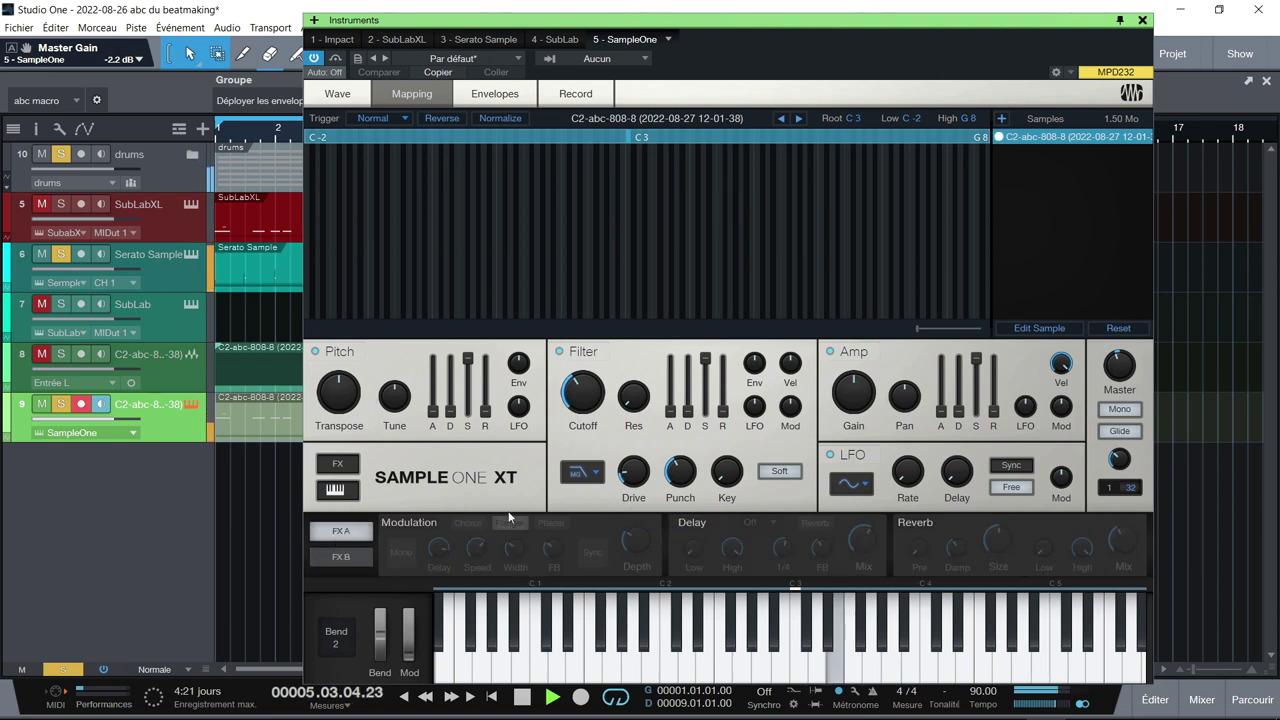
click(404, 523)
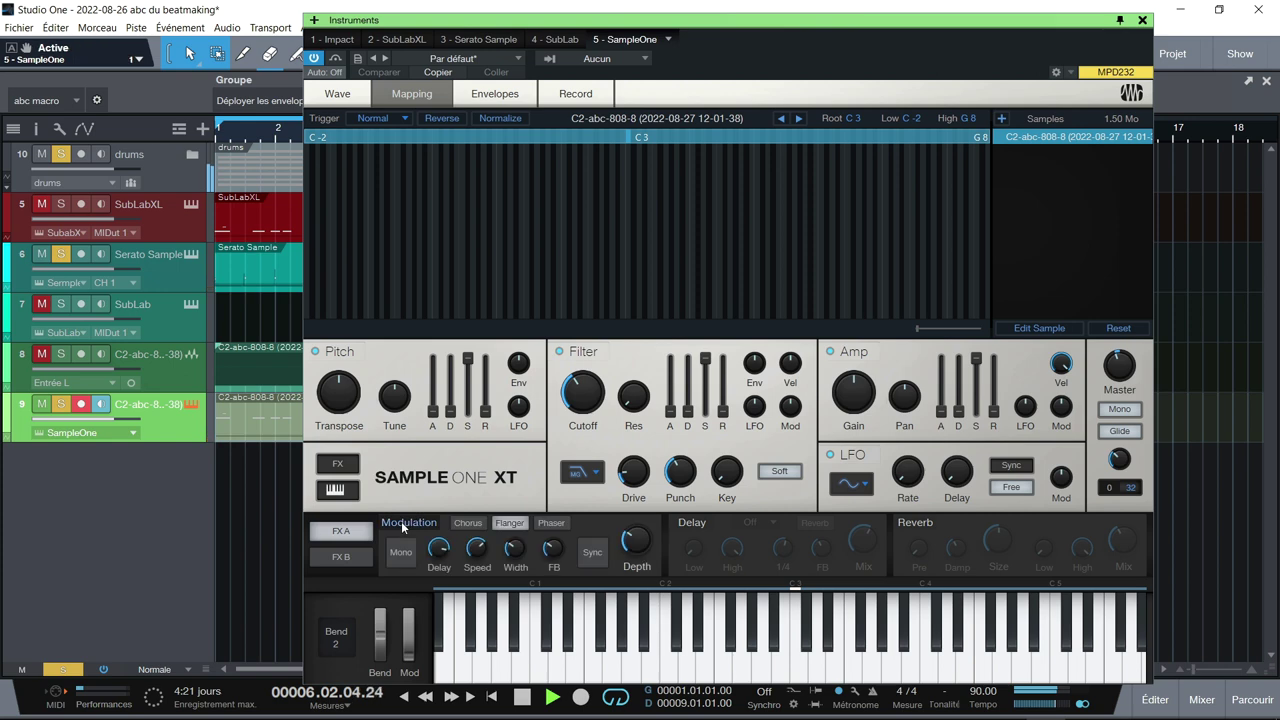
click(468, 523)
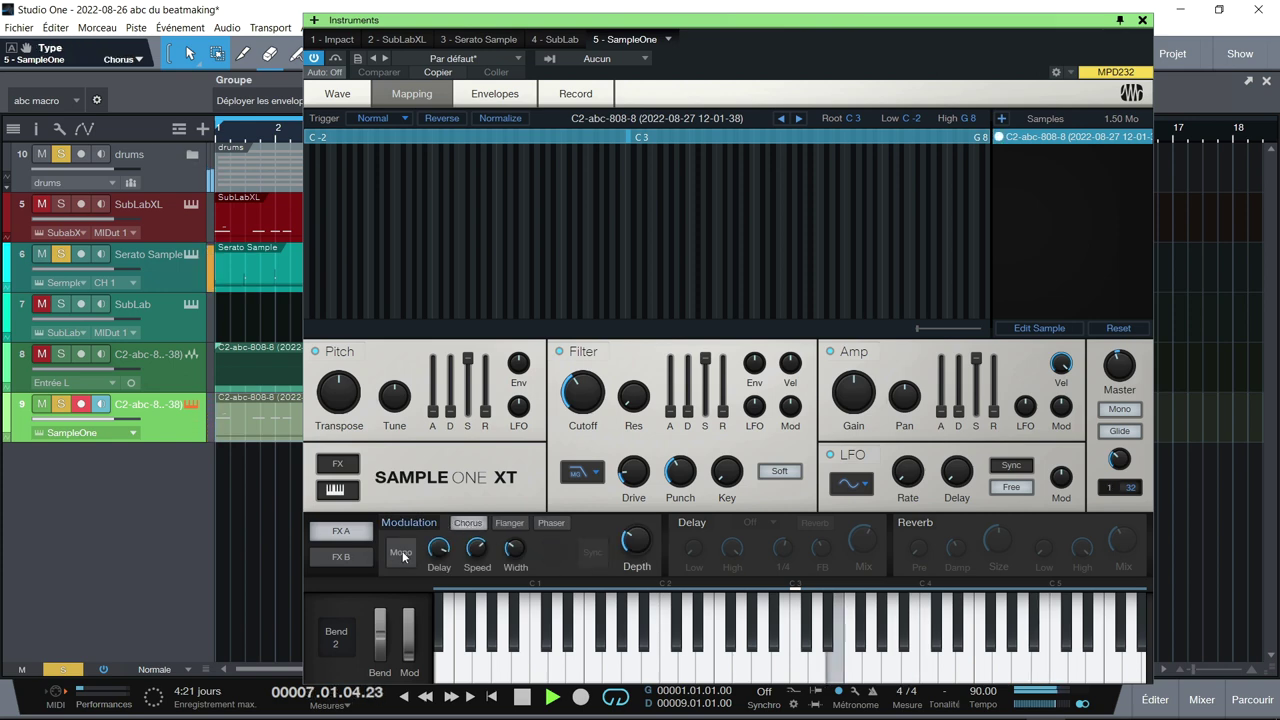
Set SampleOne's chorus depth to 82% with Mono off, and unsolo the drums and Serato Sample tracks.
drag(655, 557, 643, 468)
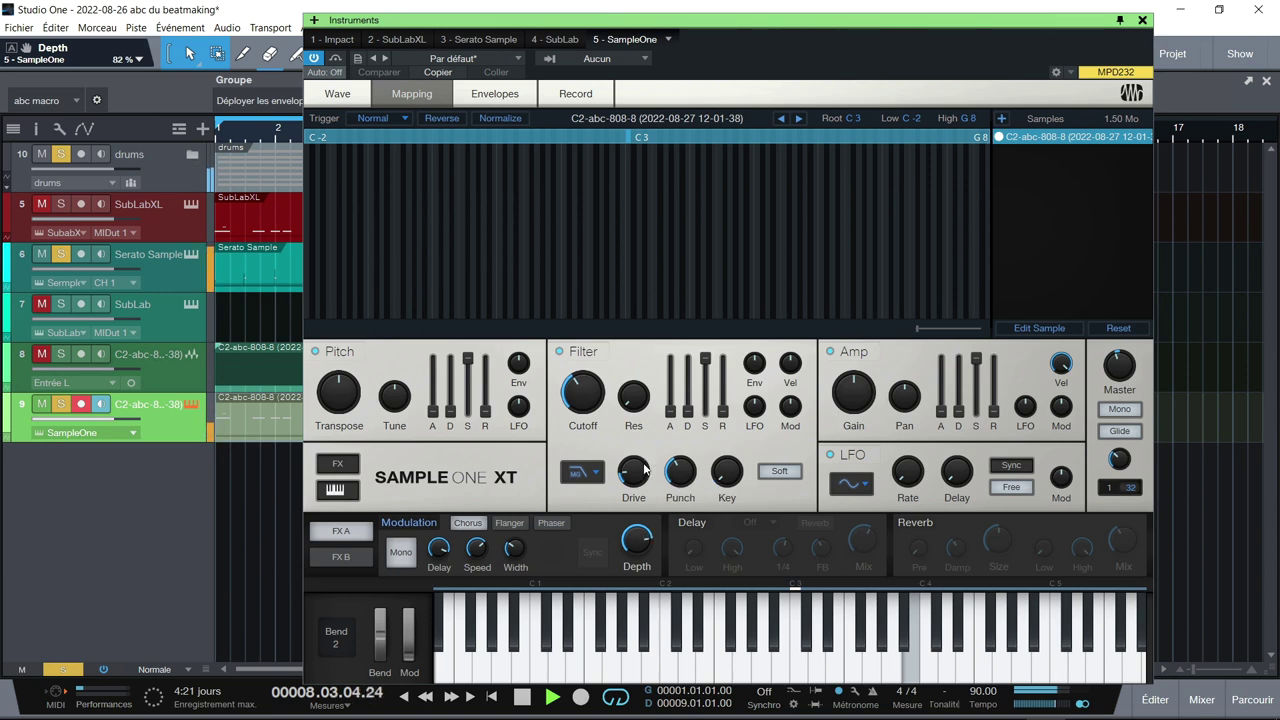
click(400, 552)
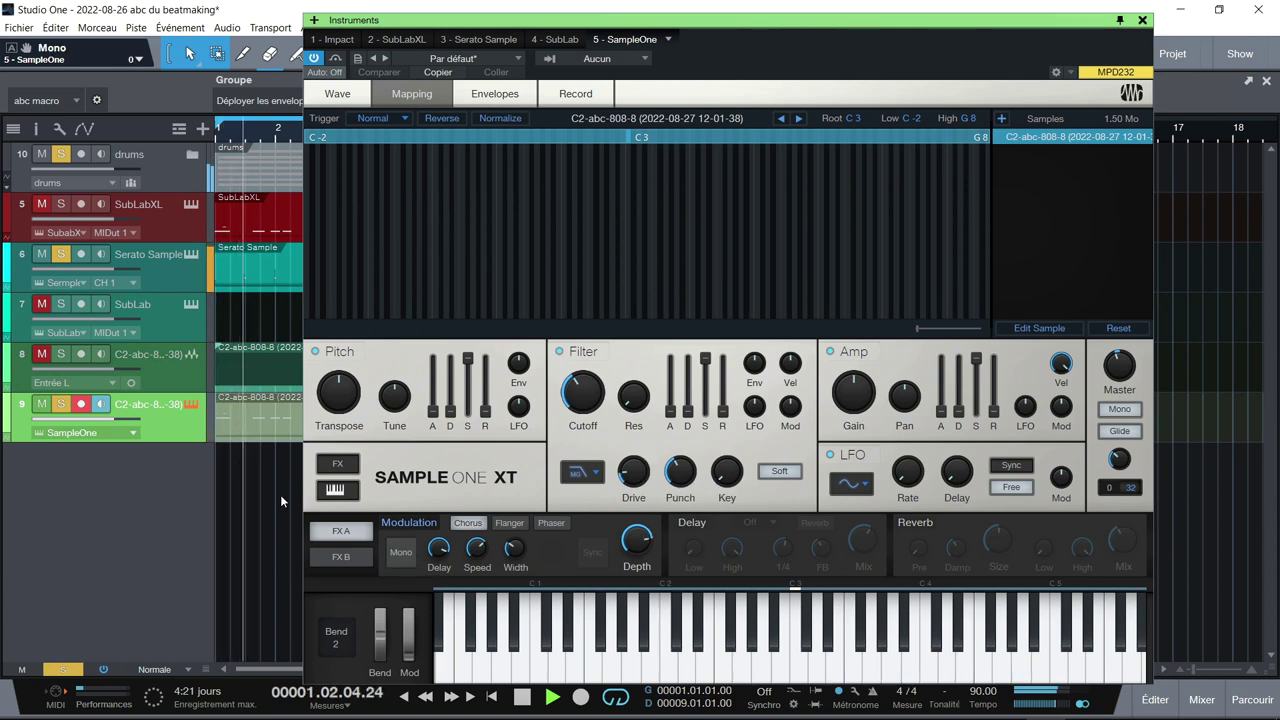
click(60, 154)
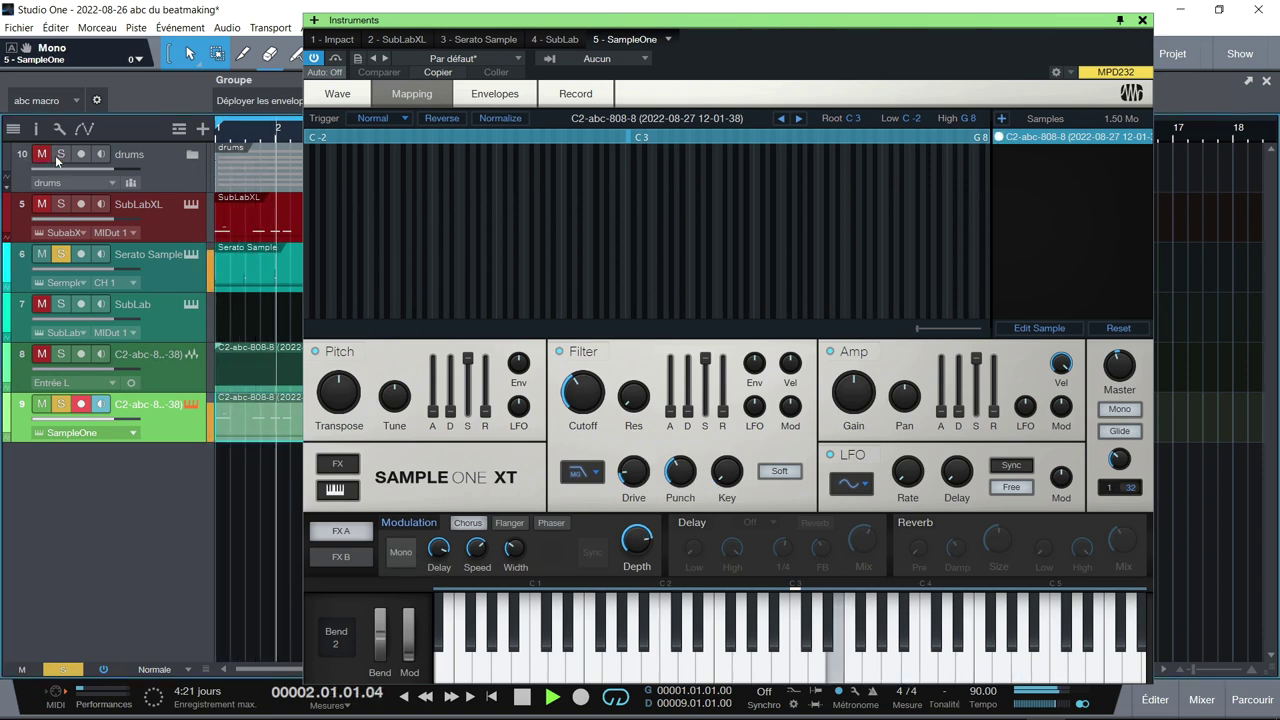
click(59, 255)
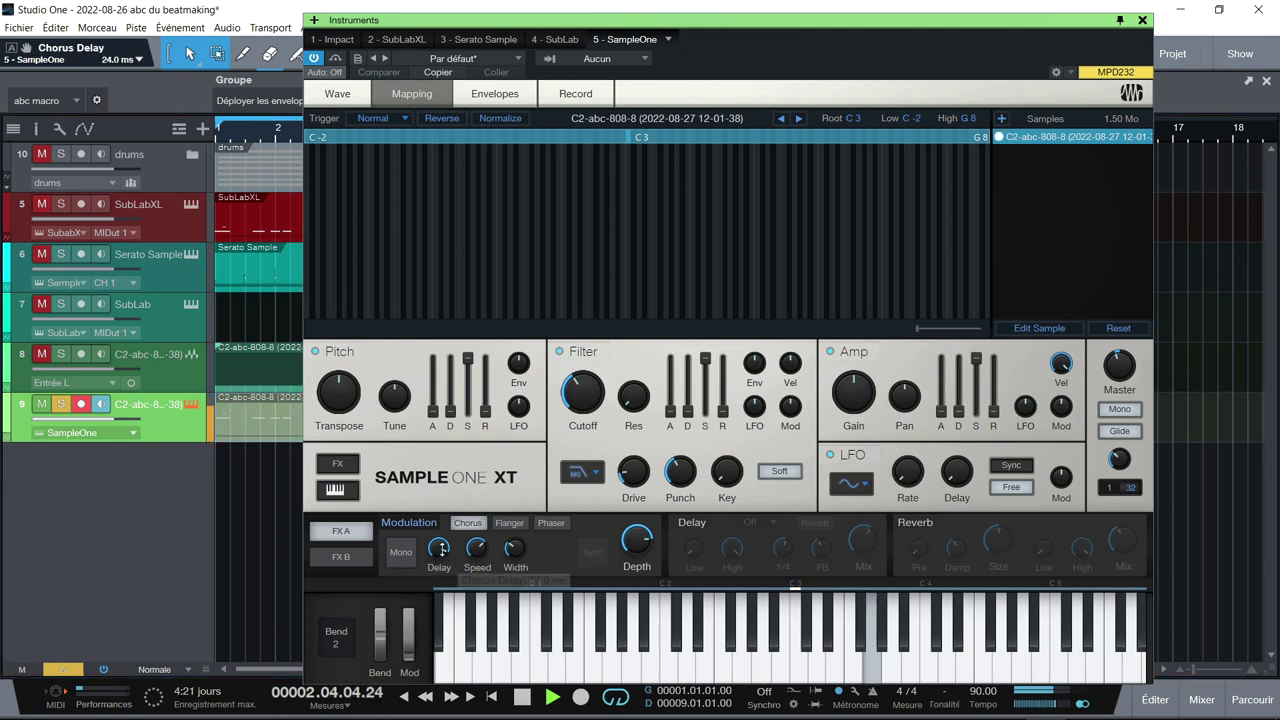
Adjust the chorus delay and speed, and set the chorus width to 76%.
drag(515, 549, 516, 484)
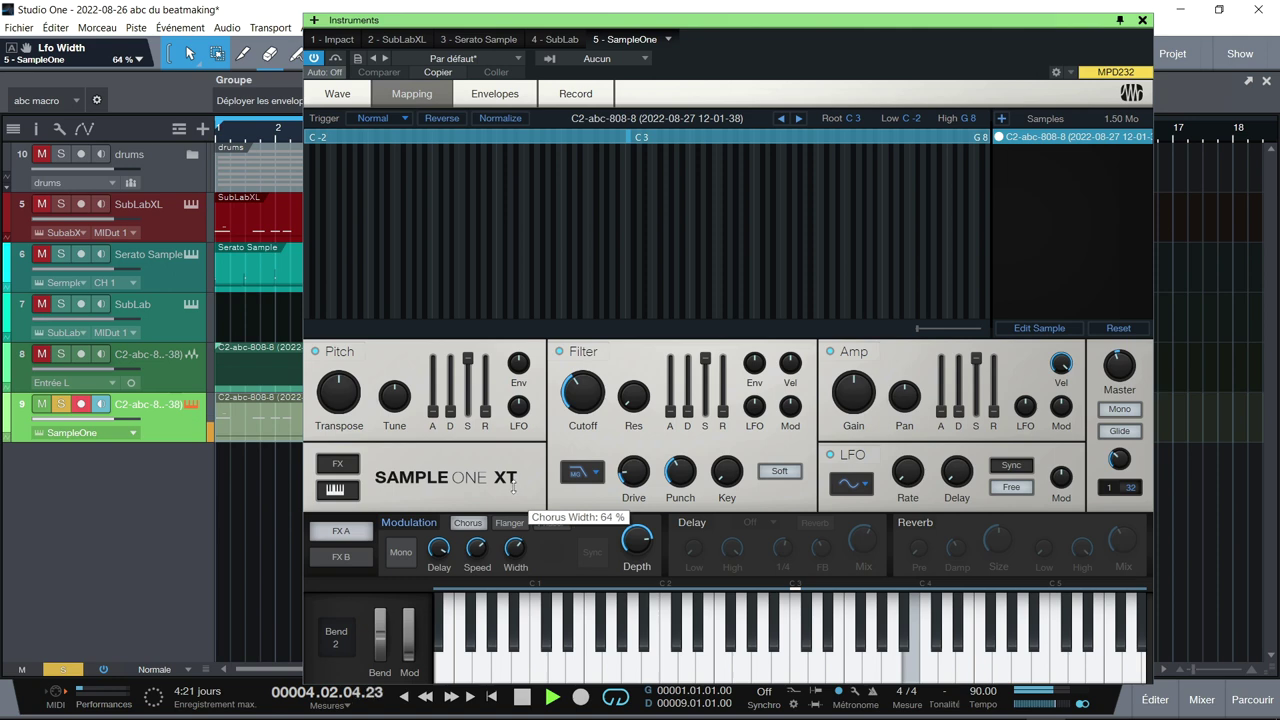
drag(438, 548, 437, 640)
click(485, 549)
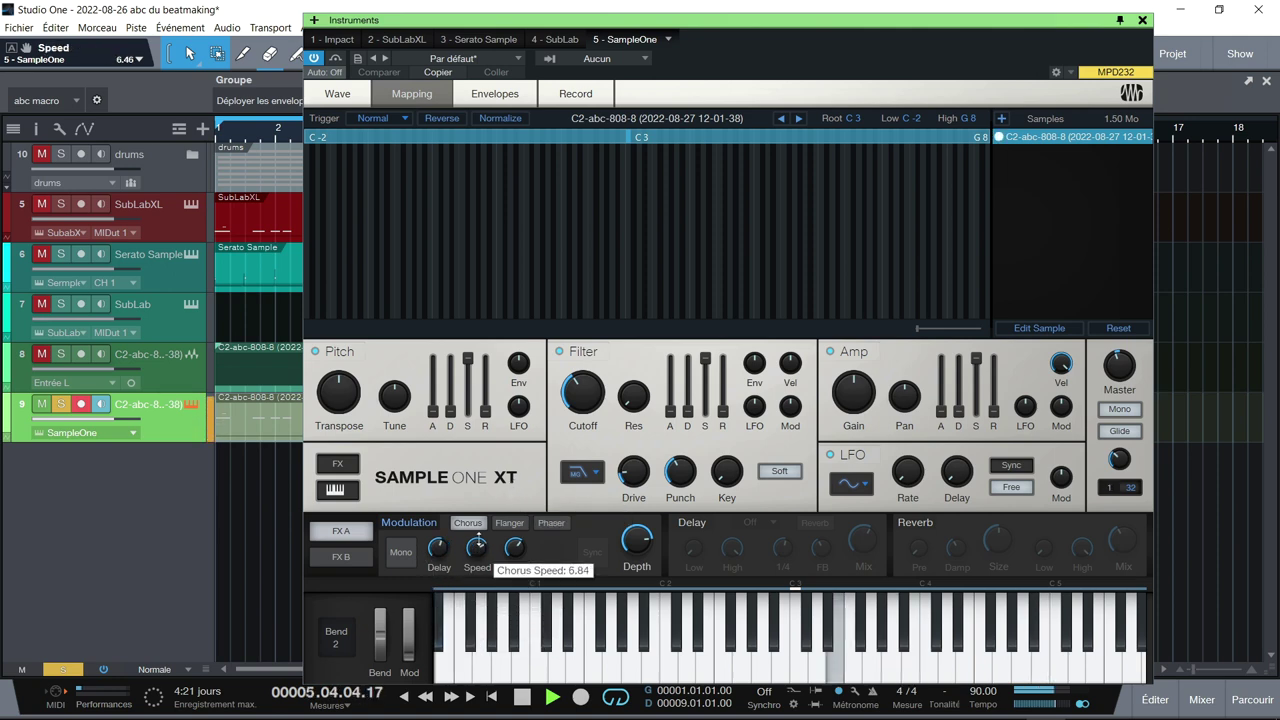
drag(440, 552, 447, 512)
drag(513, 556, 509, 530)
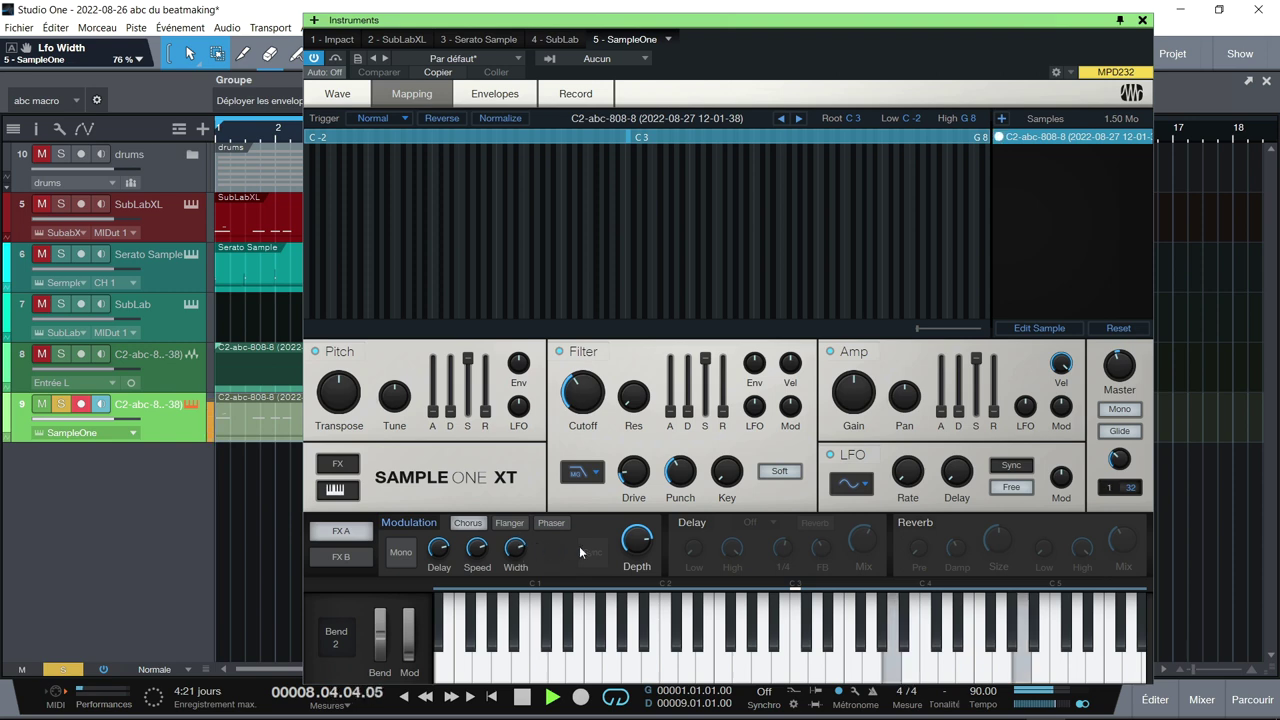
Try the chorus with Mono enabled, turn Mono back off, and set the depth to 74%.
click(401, 553)
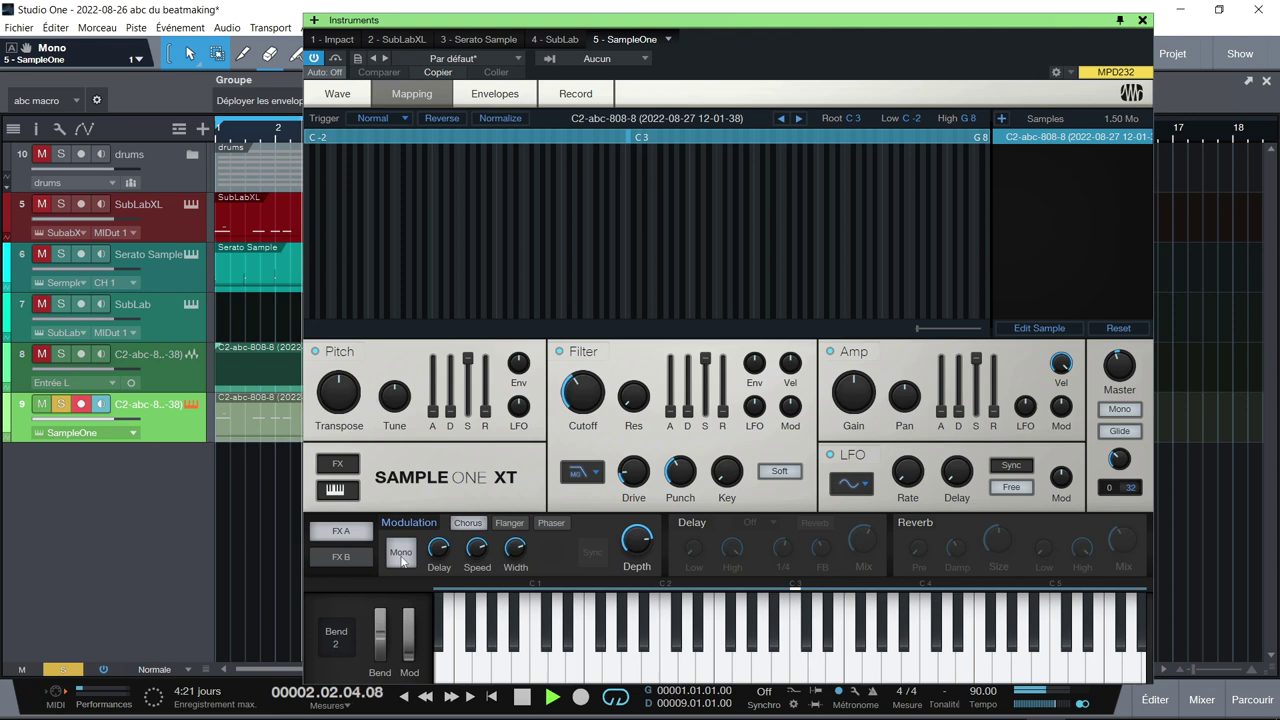
click(407, 562)
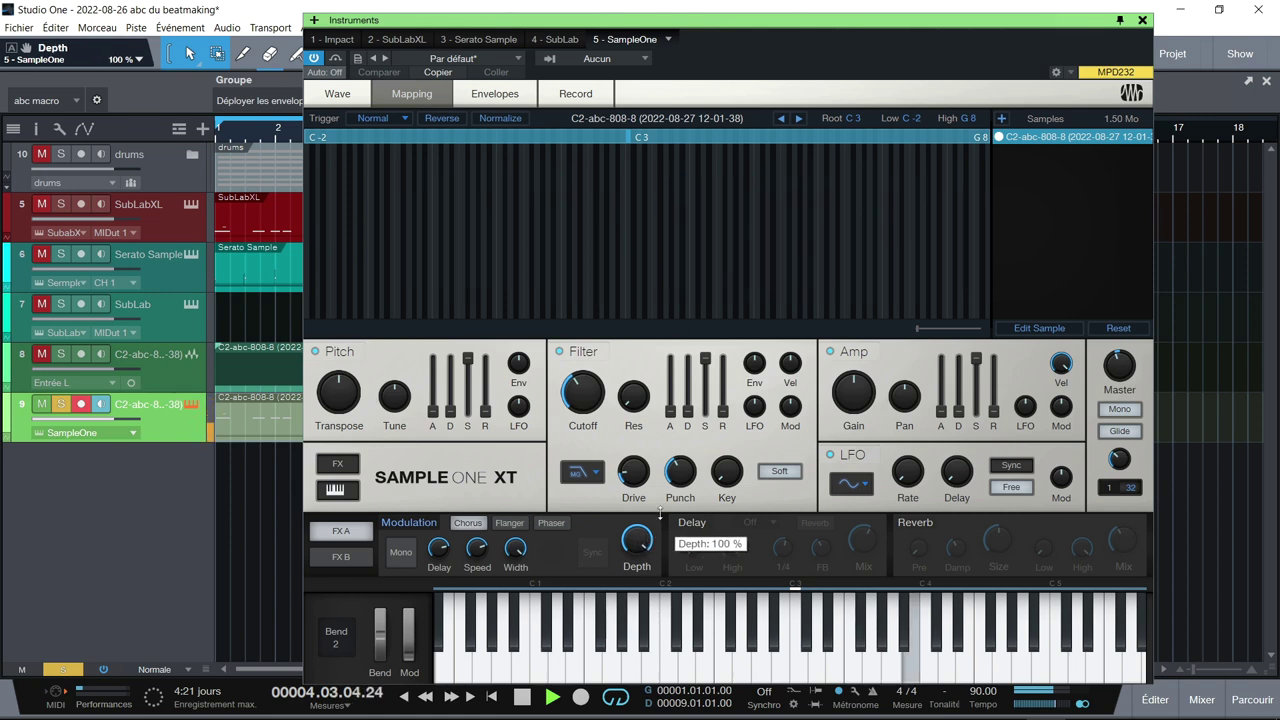
mouse_move(633, 545)
mouse_down()
mouse_move(628, 594)
mouse_move(644, 532)
mouse_up()
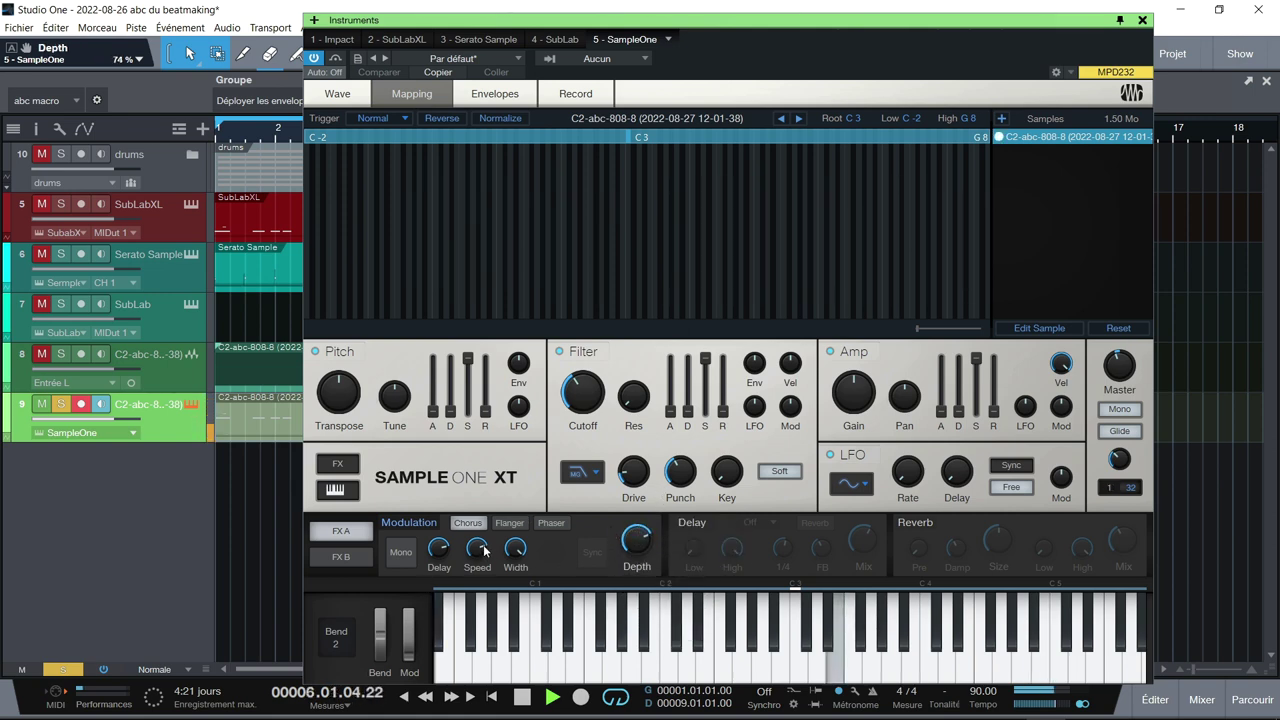
Lower the chorus speed, readjust its delay, and set the width to 58% and the depth to 80%.
drag(483, 550, 478, 619)
drag(508, 571, 507, 607)
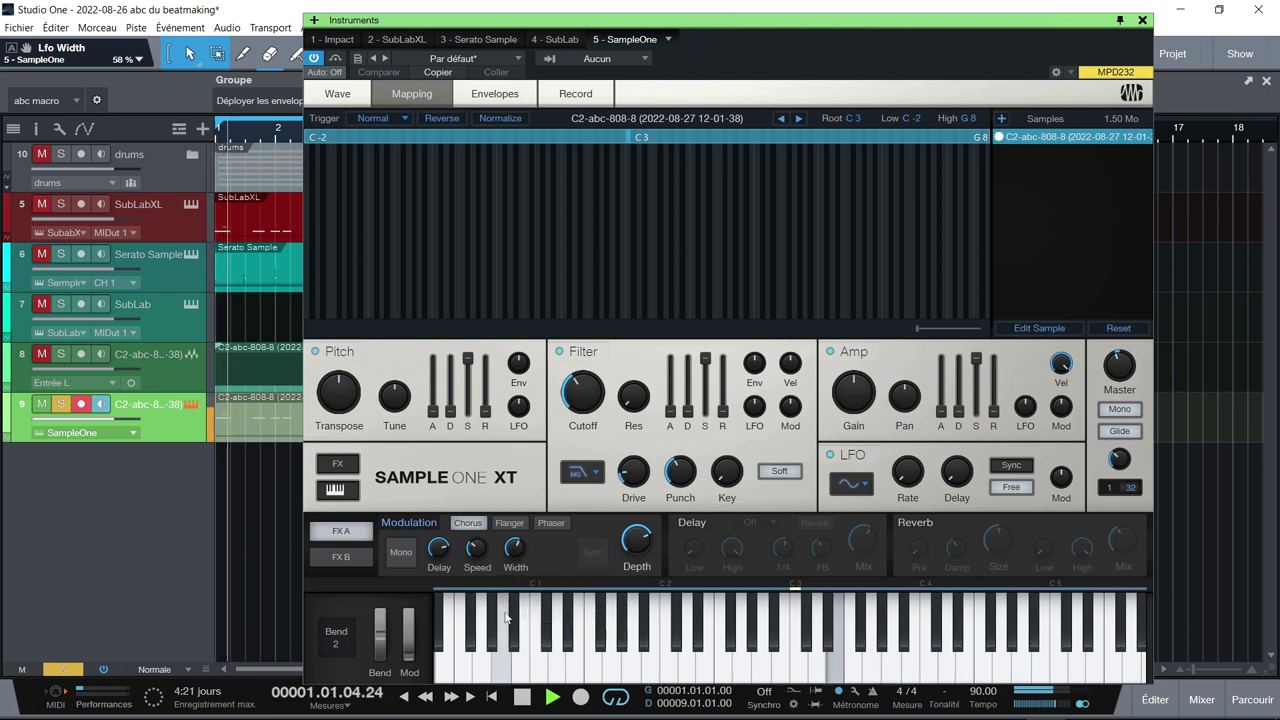
mouse_move(439, 550)
mouse_down()
mouse_move(440, 568)
mouse_move(440, 556)
mouse_up()
click(627, 540)
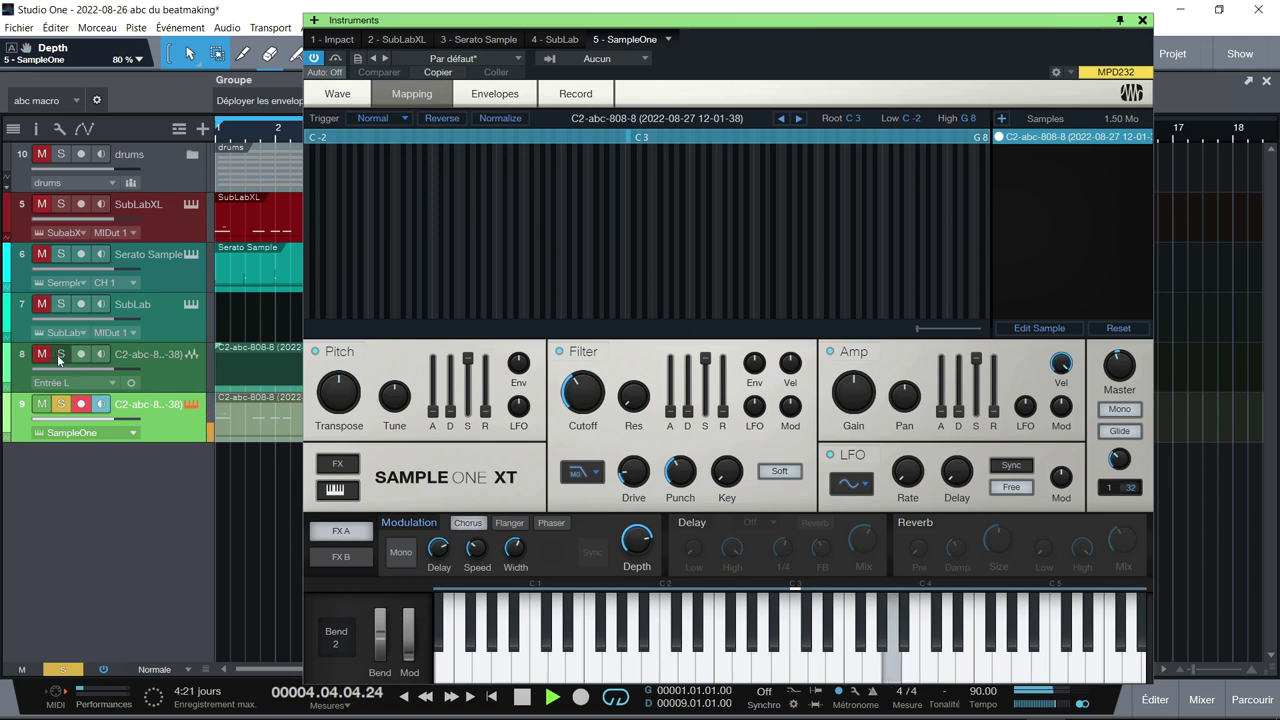
Solo the Serato Sample, SubLabXL and drums tracks alongside the SampleOne track.
click(58, 258)
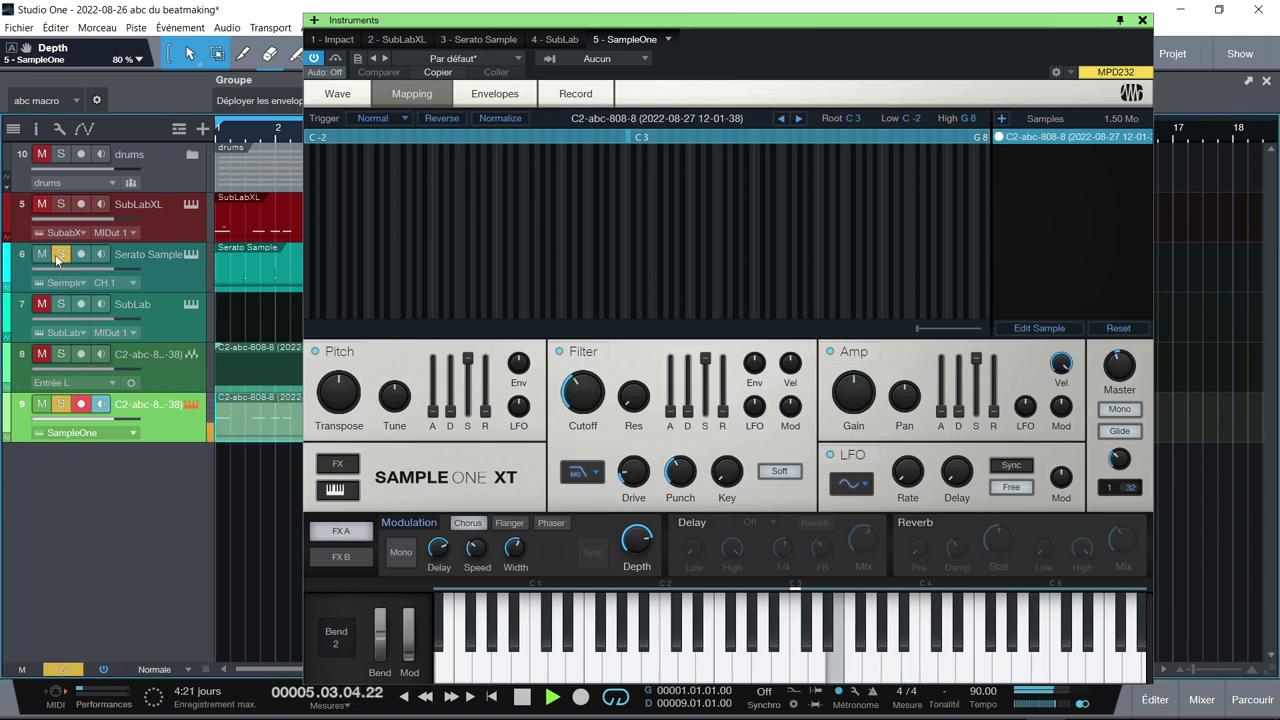
click(59, 205)
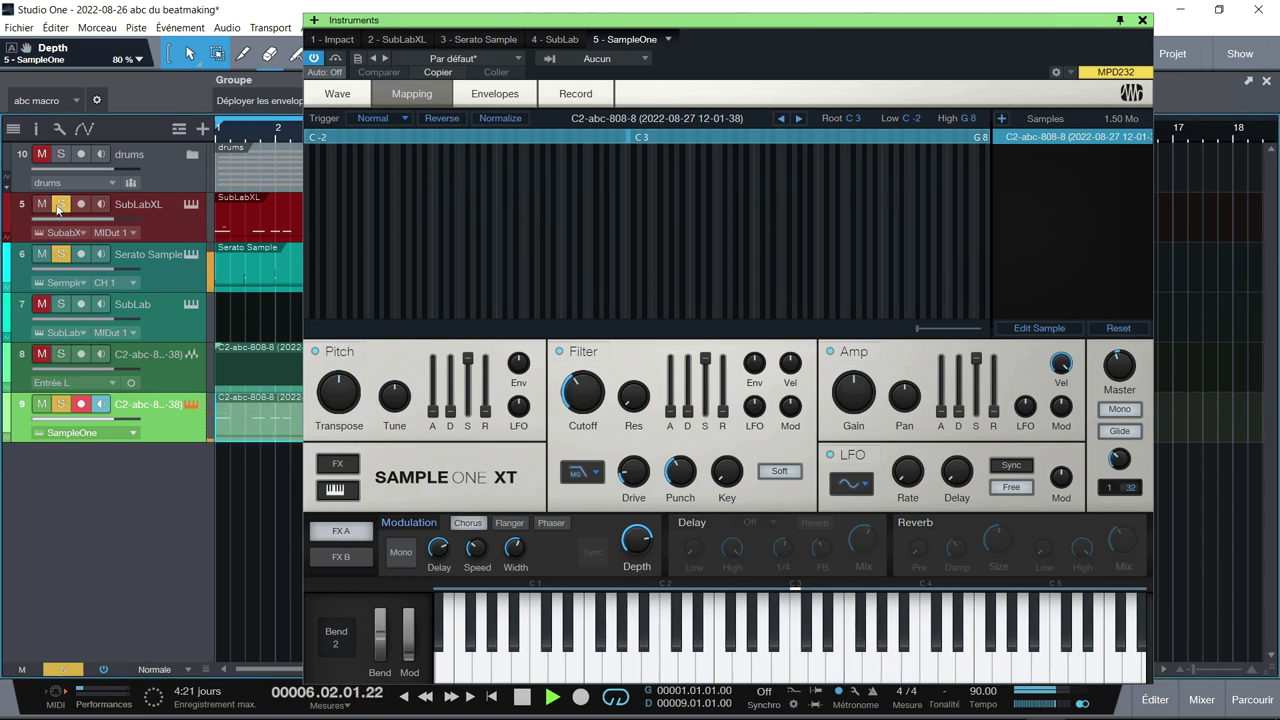
click(59, 155)
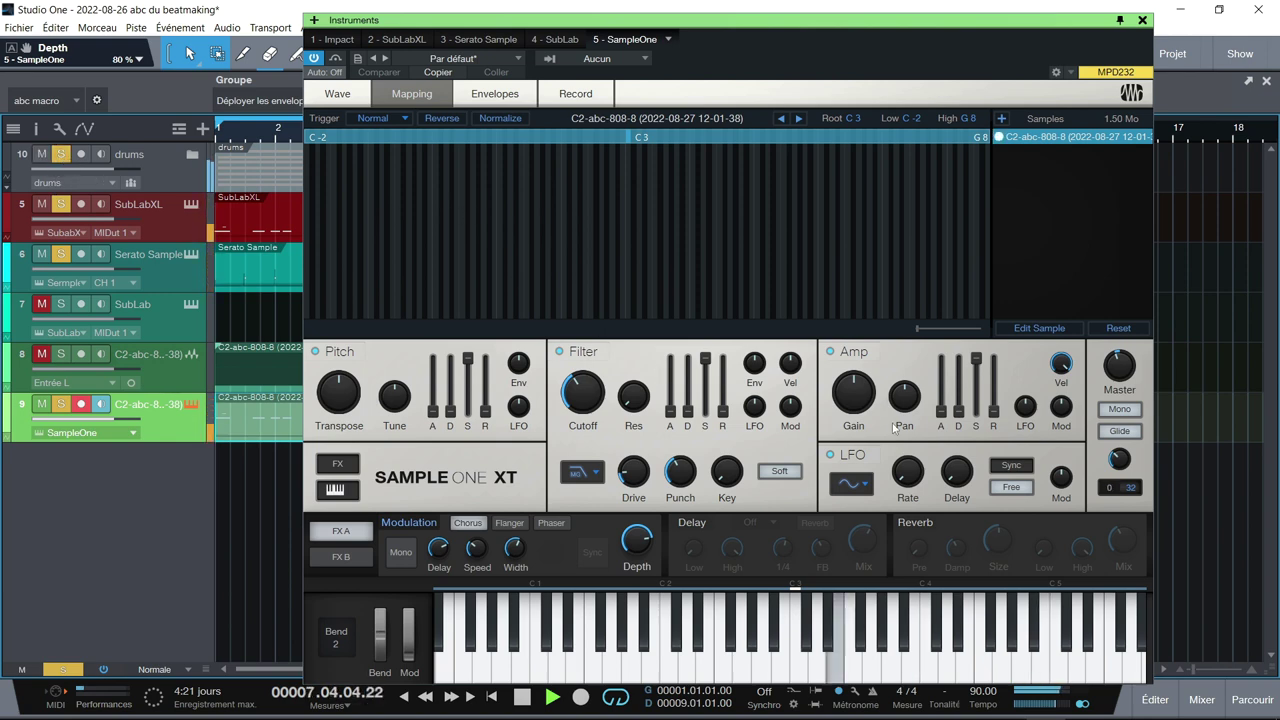
Lower SampleOne's master gain to -5.8 dB and close the instrument window.
mouse_move(1128, 376)
drag(1128, 378, 1130, 388)
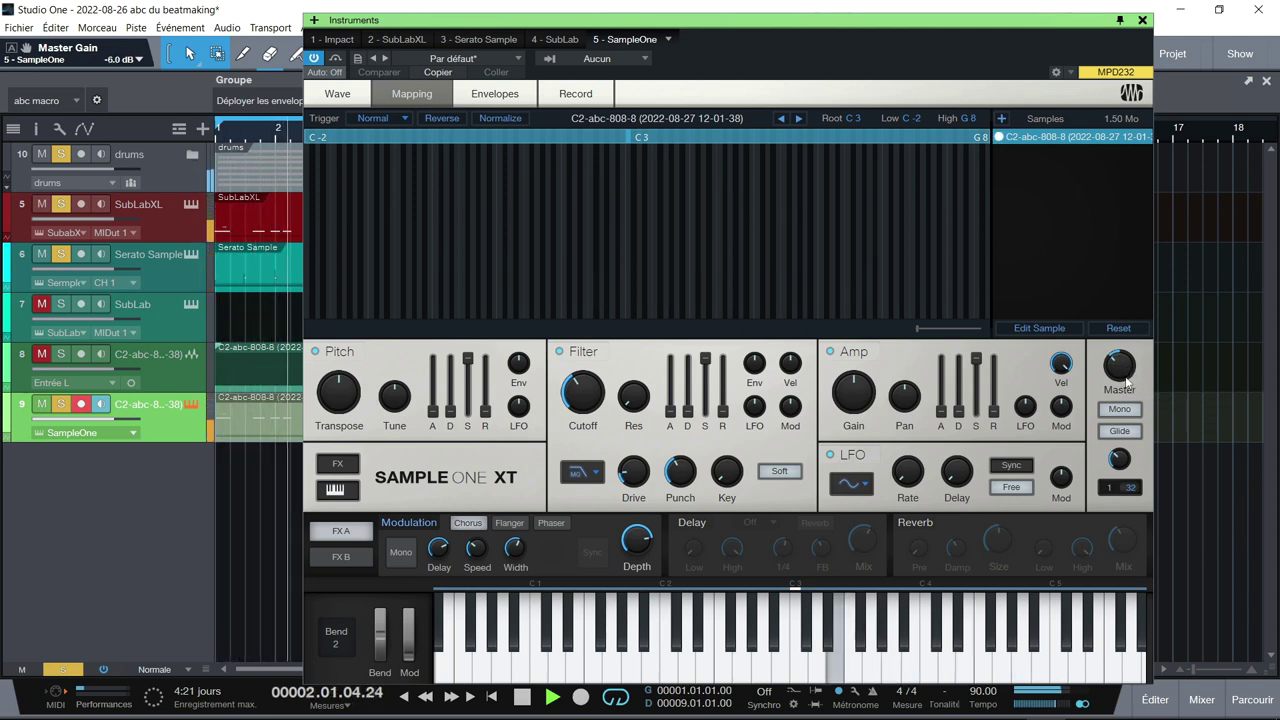
drag(1127, 381, 1127, 378)
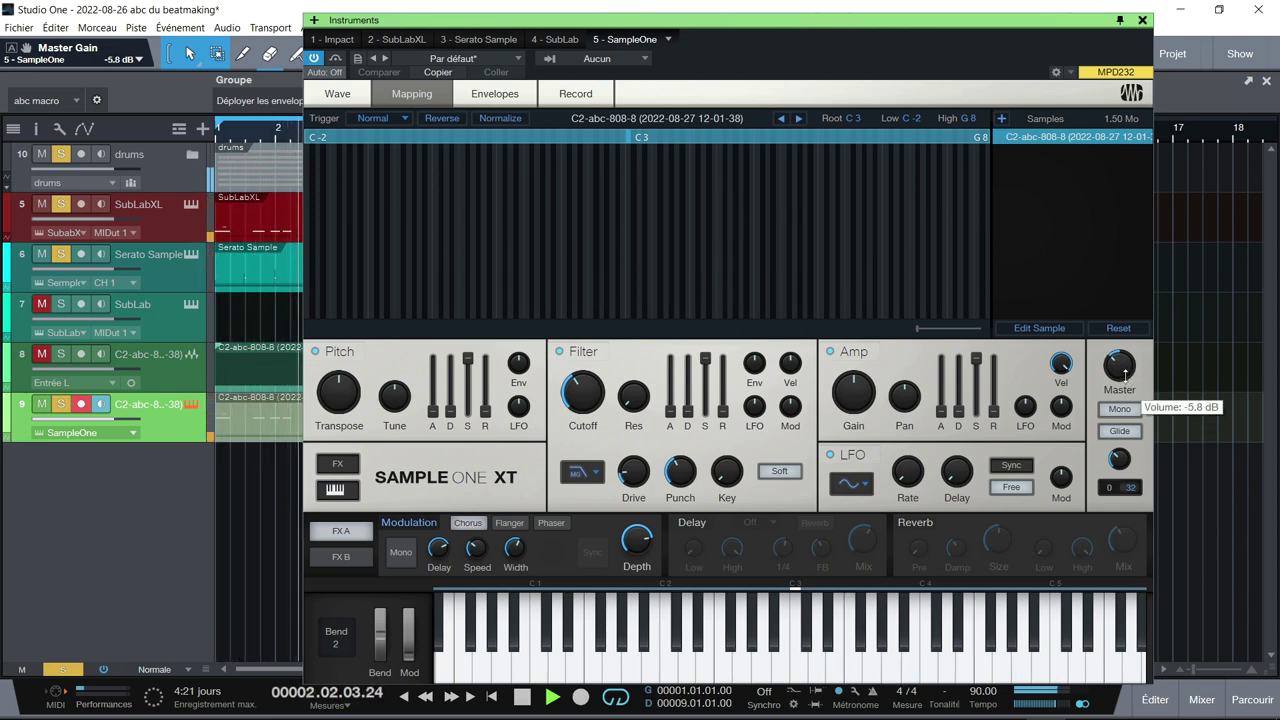
click(1143, 20)
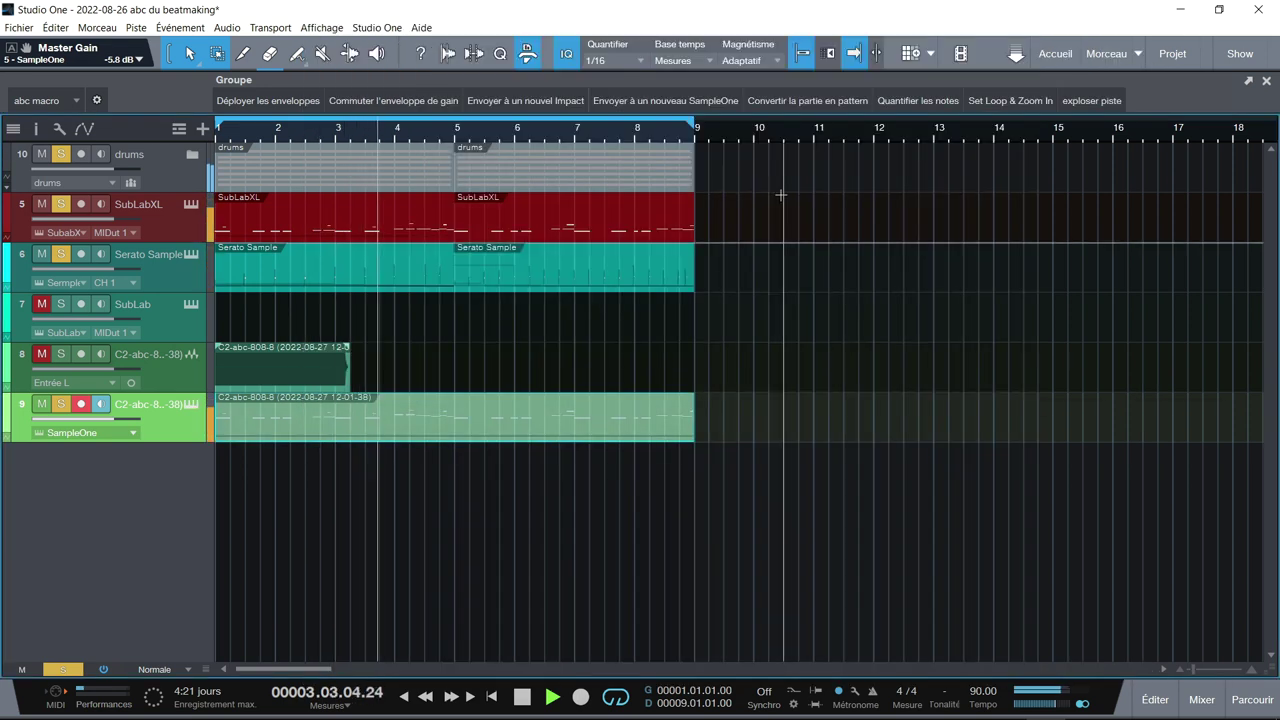
In the mixer, copy the SubLabXL channel's bx_dynEQ V2 insert to the drums channel and check its sidechain sources.
key(F3)
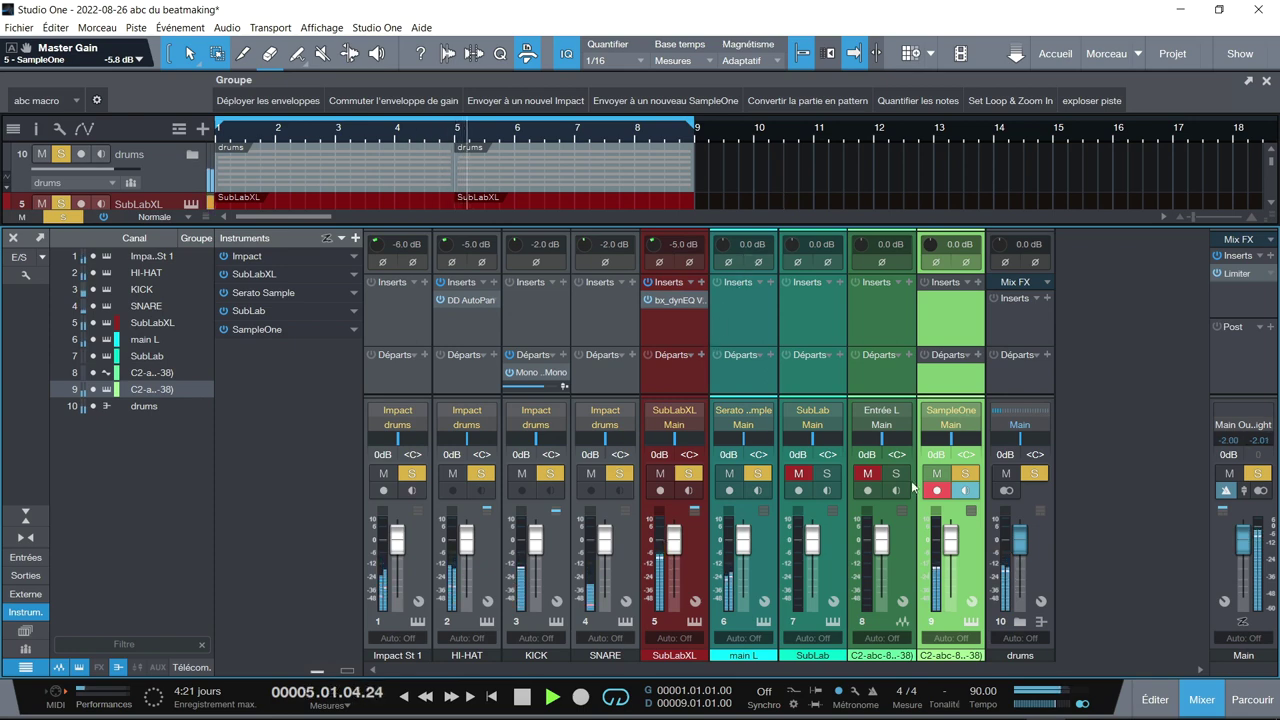
drag(669, 301, 1019, 311)
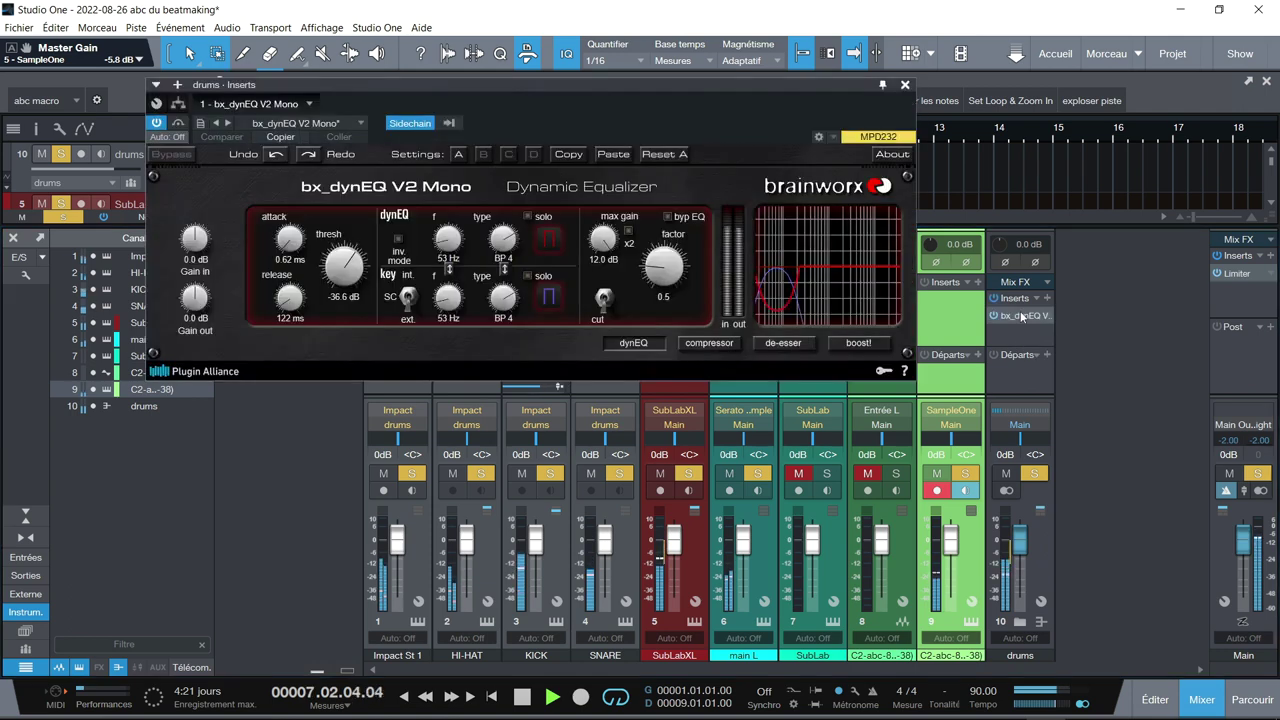
click(449, 124)
click(616, 111)
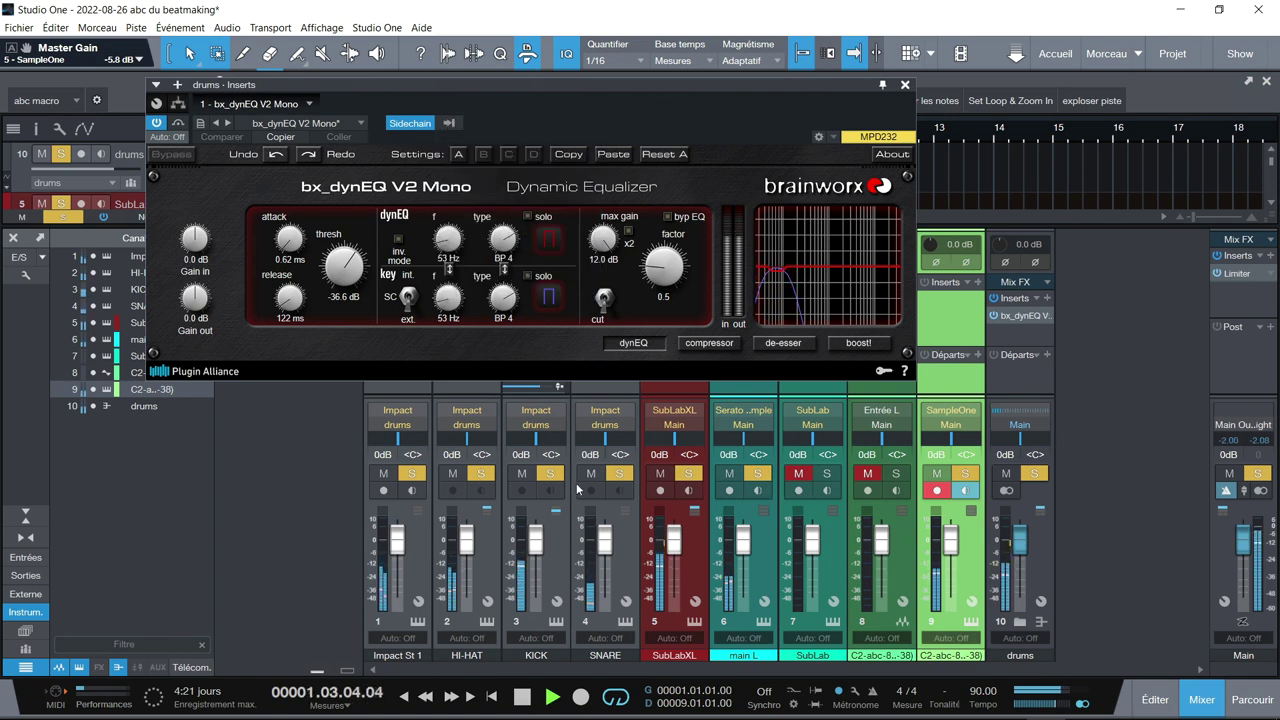
Unsolo SubLabXL and move the drums channel's bx_dynEQ V2 insert to the SampleOne channel.
click(690, 474)
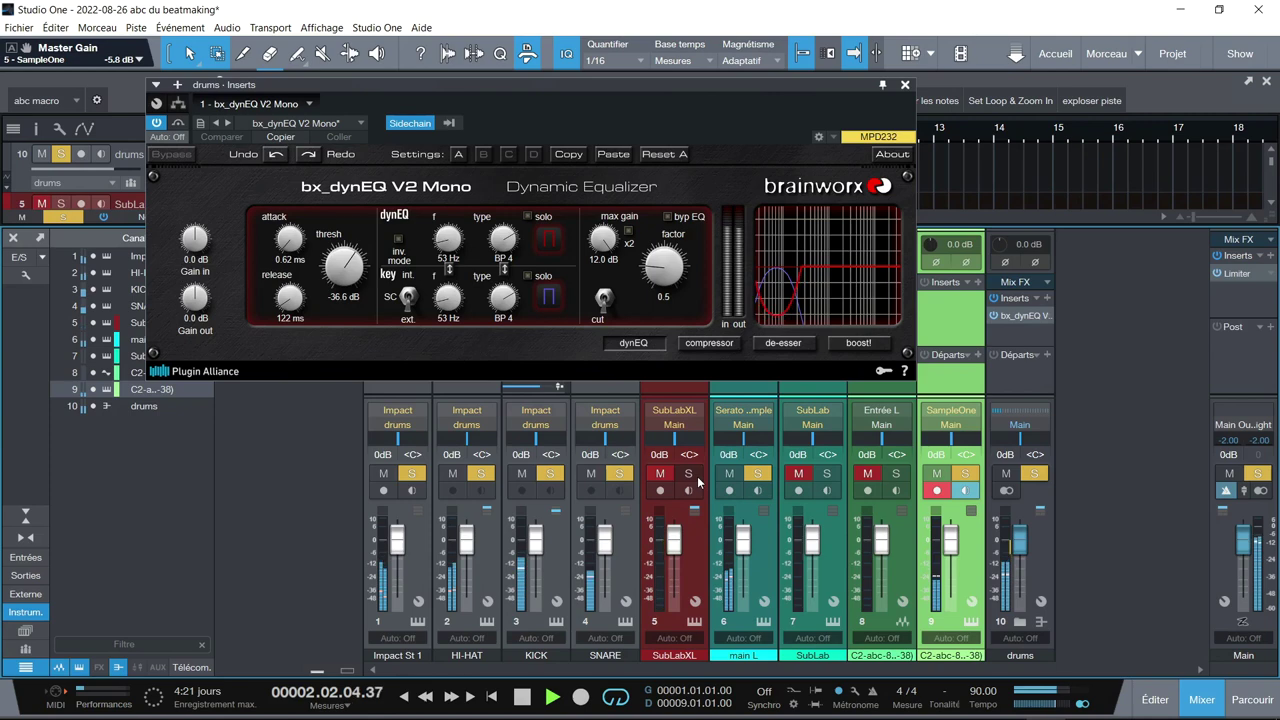
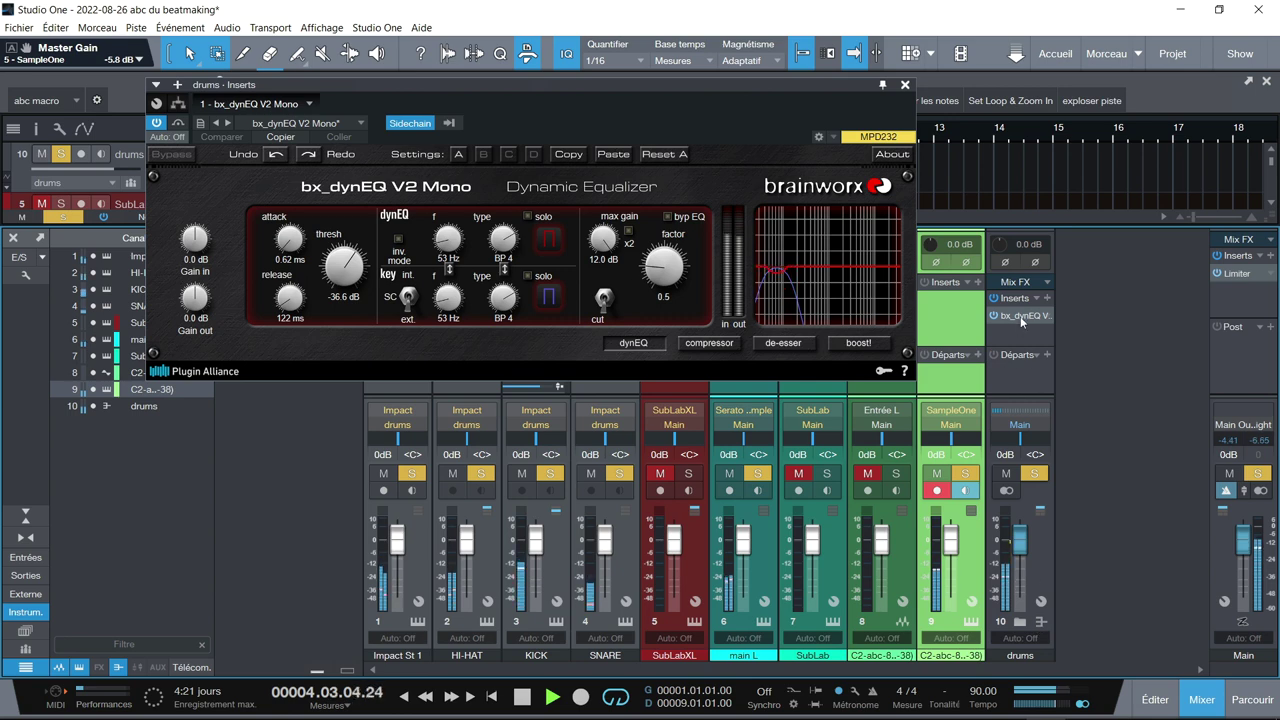
drag(1021, 318, 949, 307)
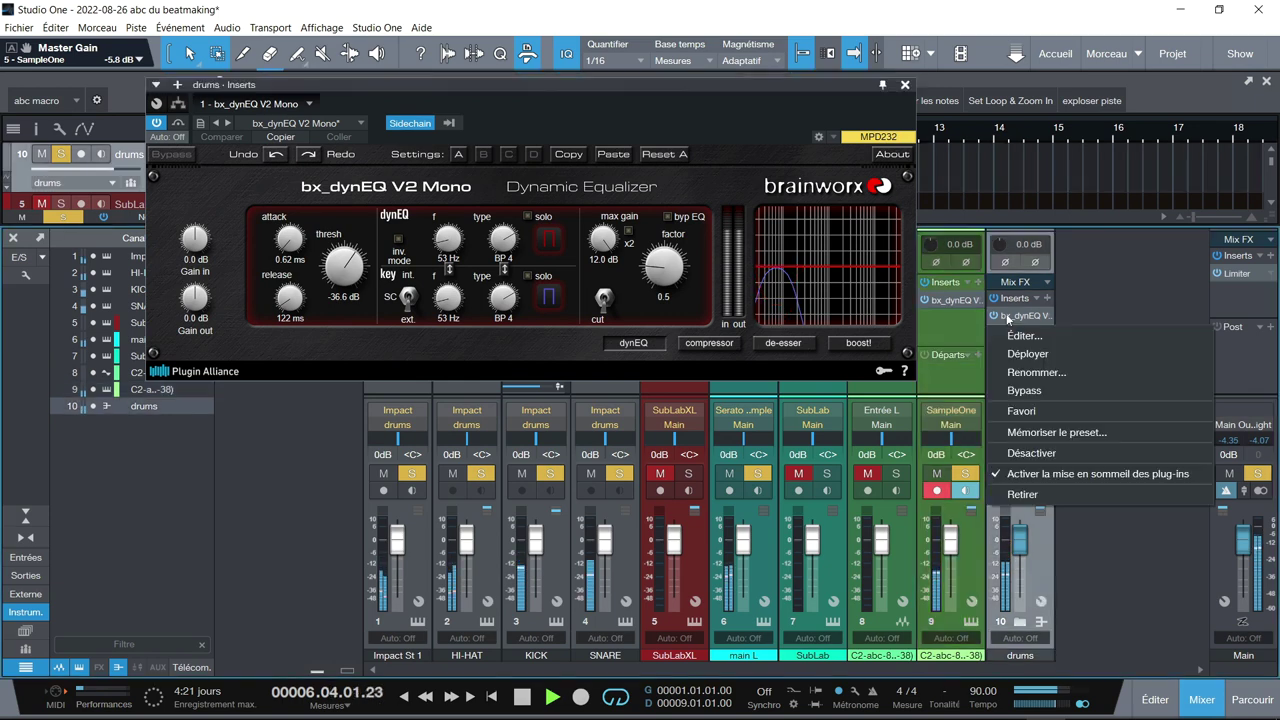
click(1036, 495)
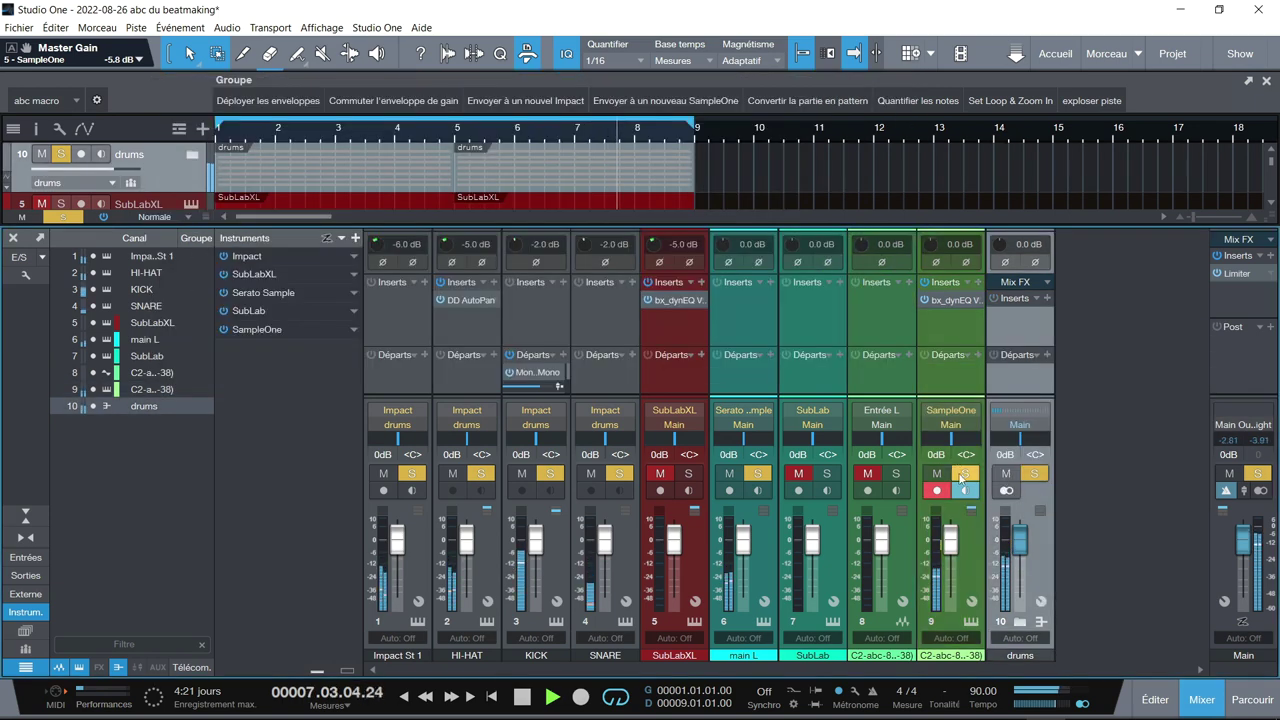
Unsolo the Serato Sample, SNARE, HI-HAT and Impact St 1 channels.
click(757, 474)
click(619, 474)
click(484, 473)
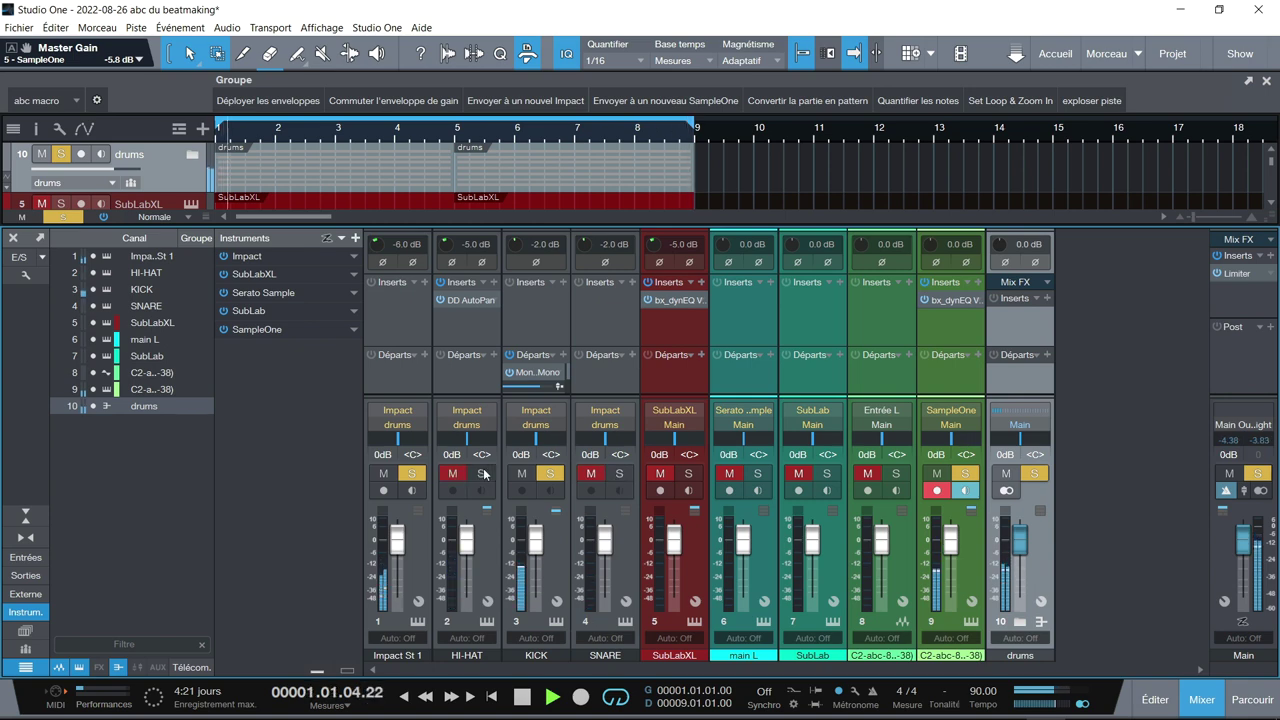
click(411, 474)
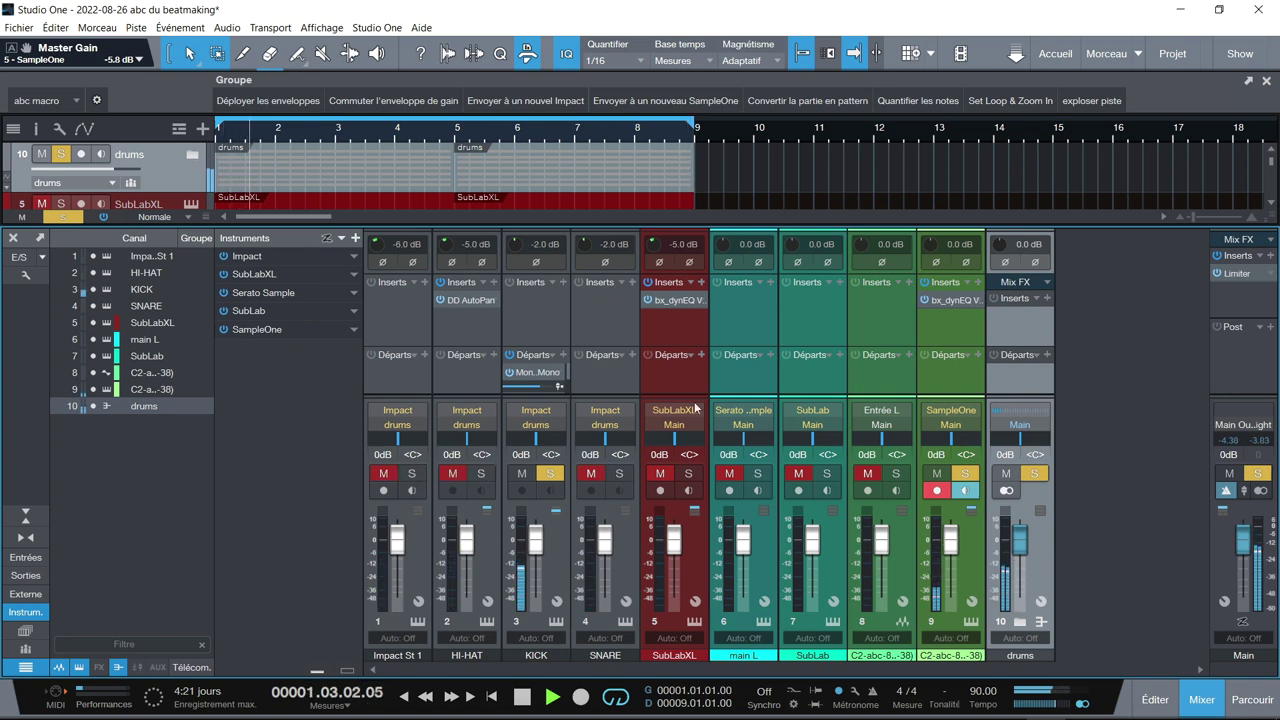
Check which sidechain source feeds the bx_dynEQ V2 insert on the SampleOne channel, and close the plug-in.
click(950, 301)
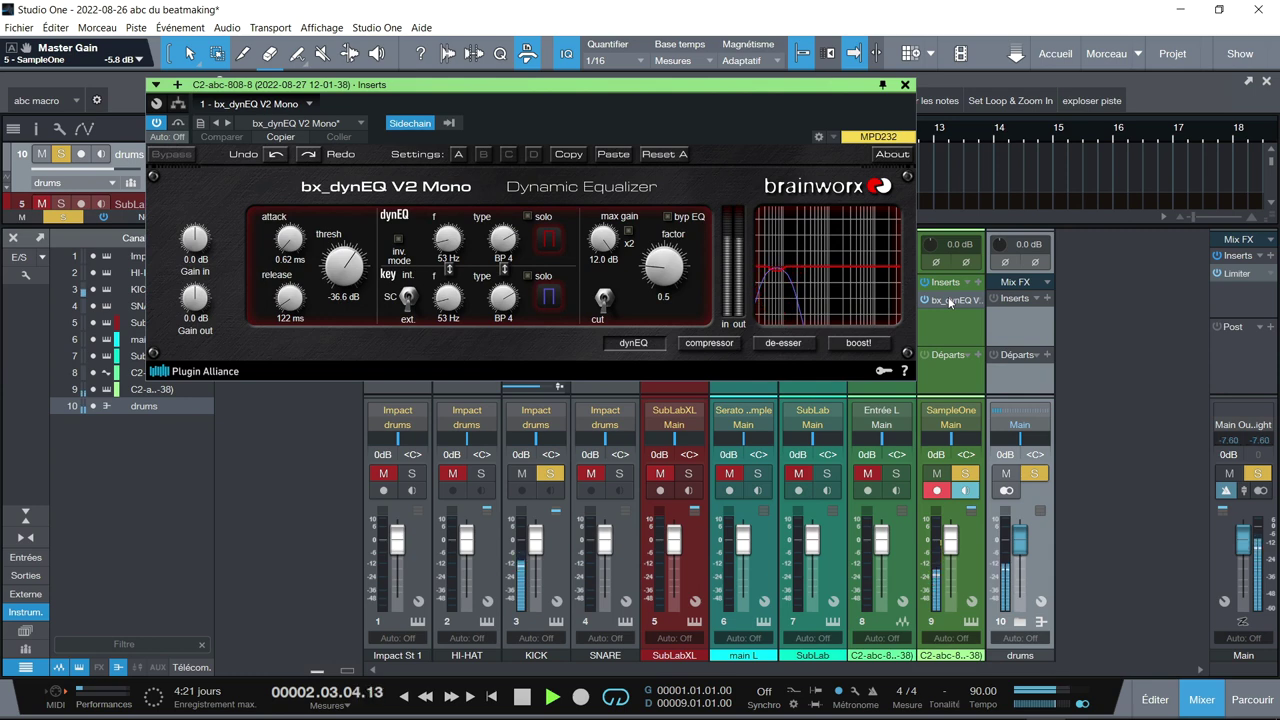
click(448, 123)
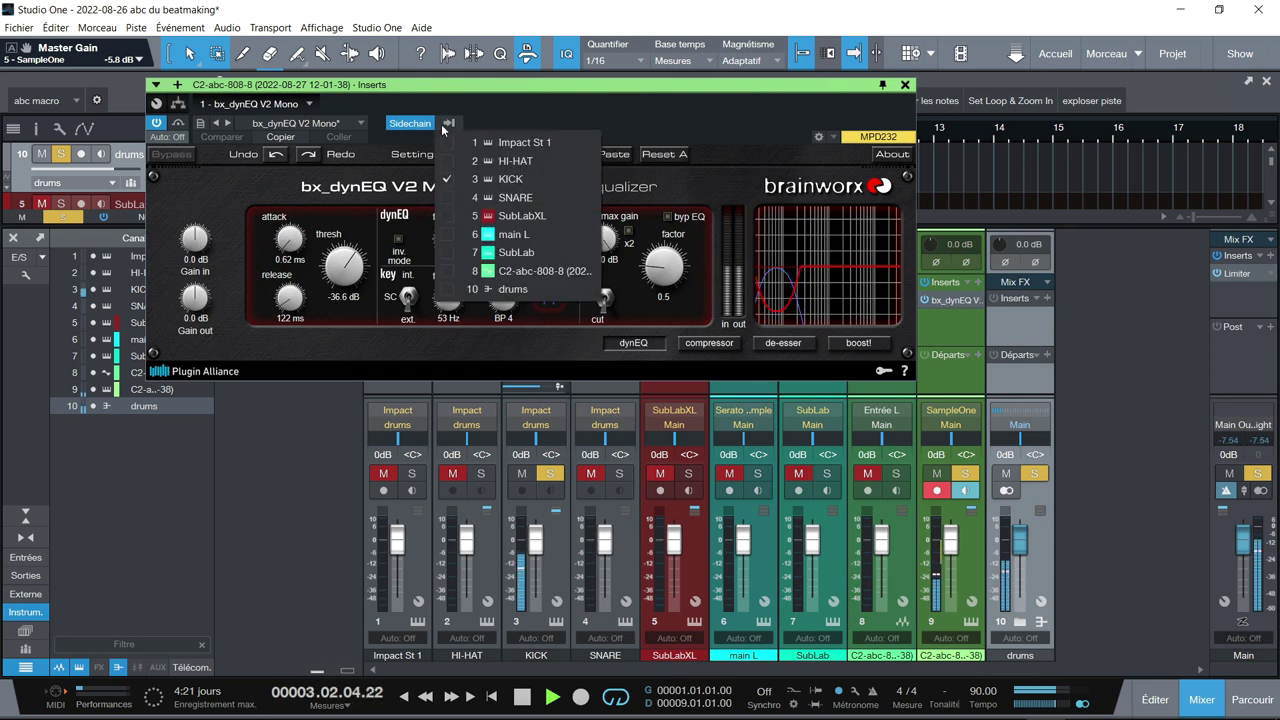
click(753, 120)
click(905, 85)
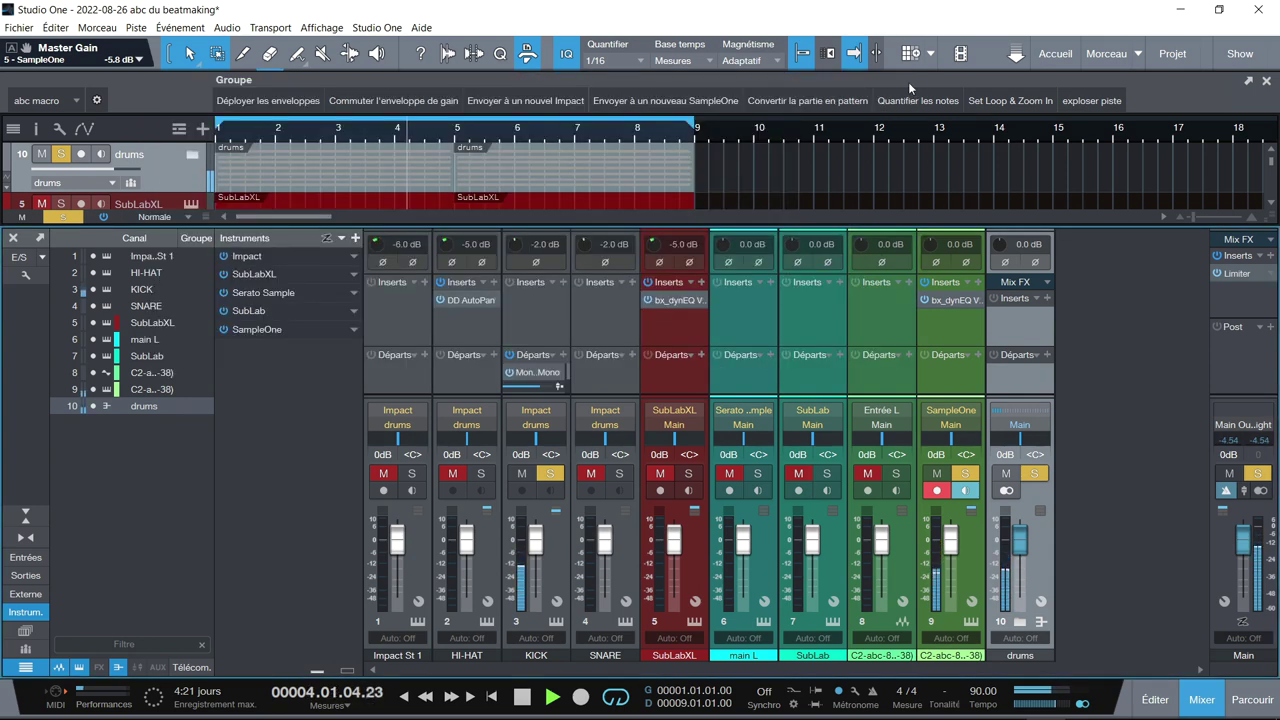
Raise SampleOne's master gain to -1.8 dB, and set its filter to a 195.4 Hz cutoff, more drive and 51% keyscaling.
click(970, 618)
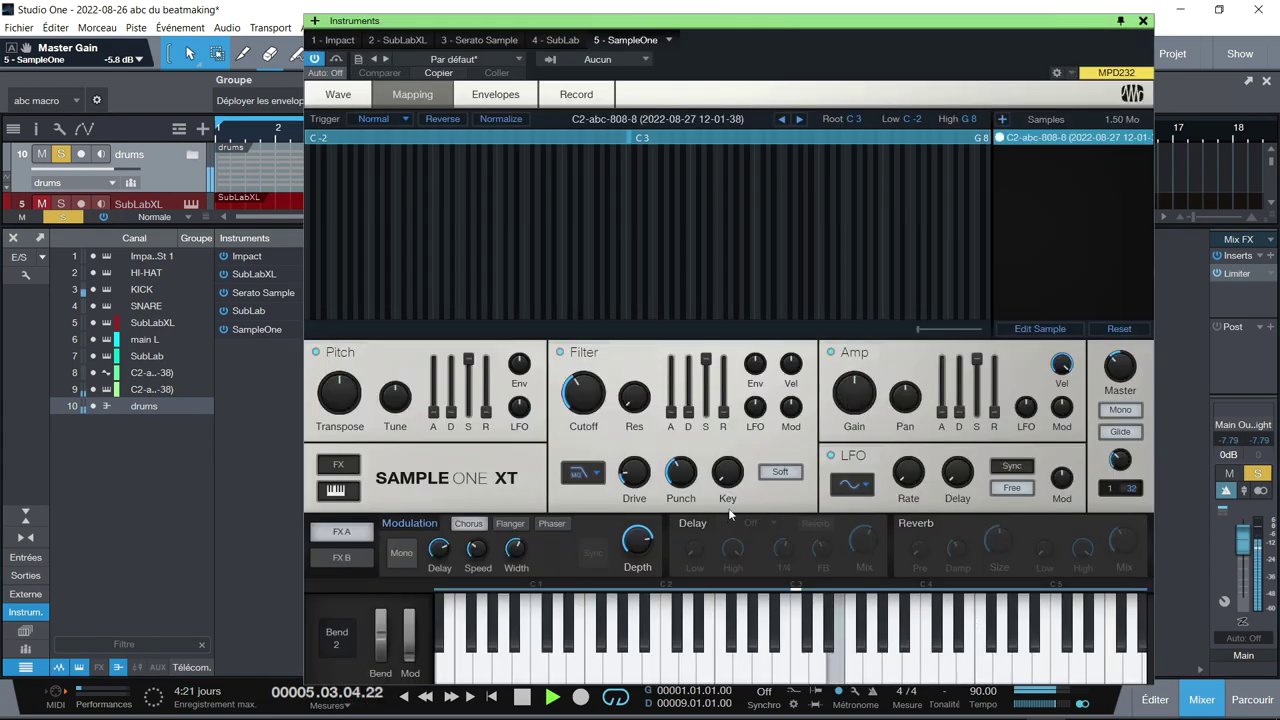
drag(1122, 370, 1120, 350)
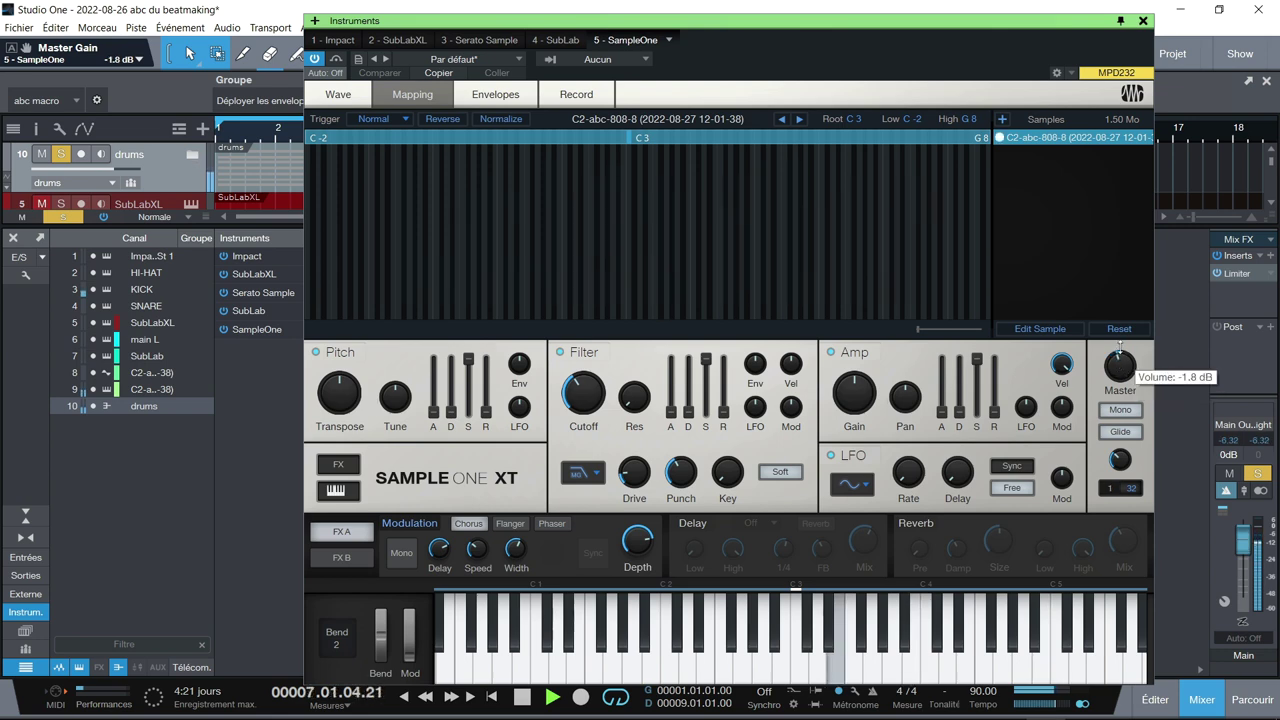
mouse_move(581, 390)
mouse_down()
mouse_move(578, 401)
mouse_move(571, 389)
mouse_up()
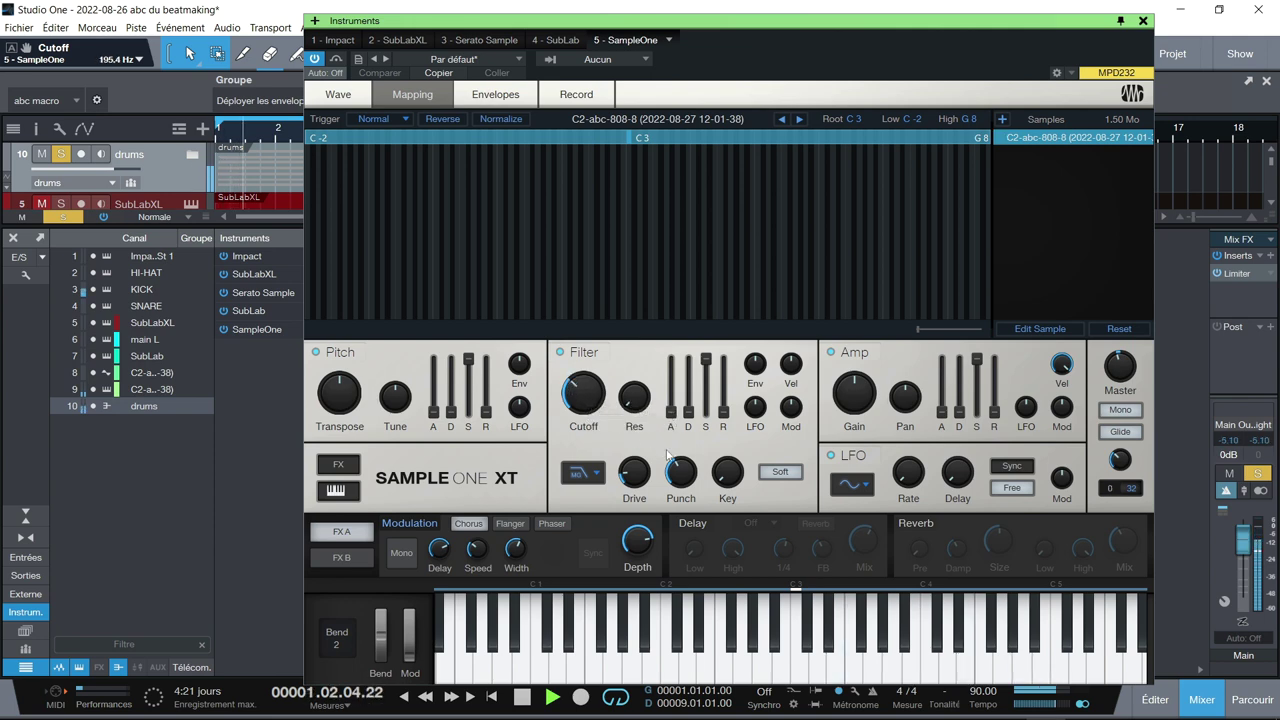
drag(636, 466, 645, 452)
drag(737, 481, 742, 400)
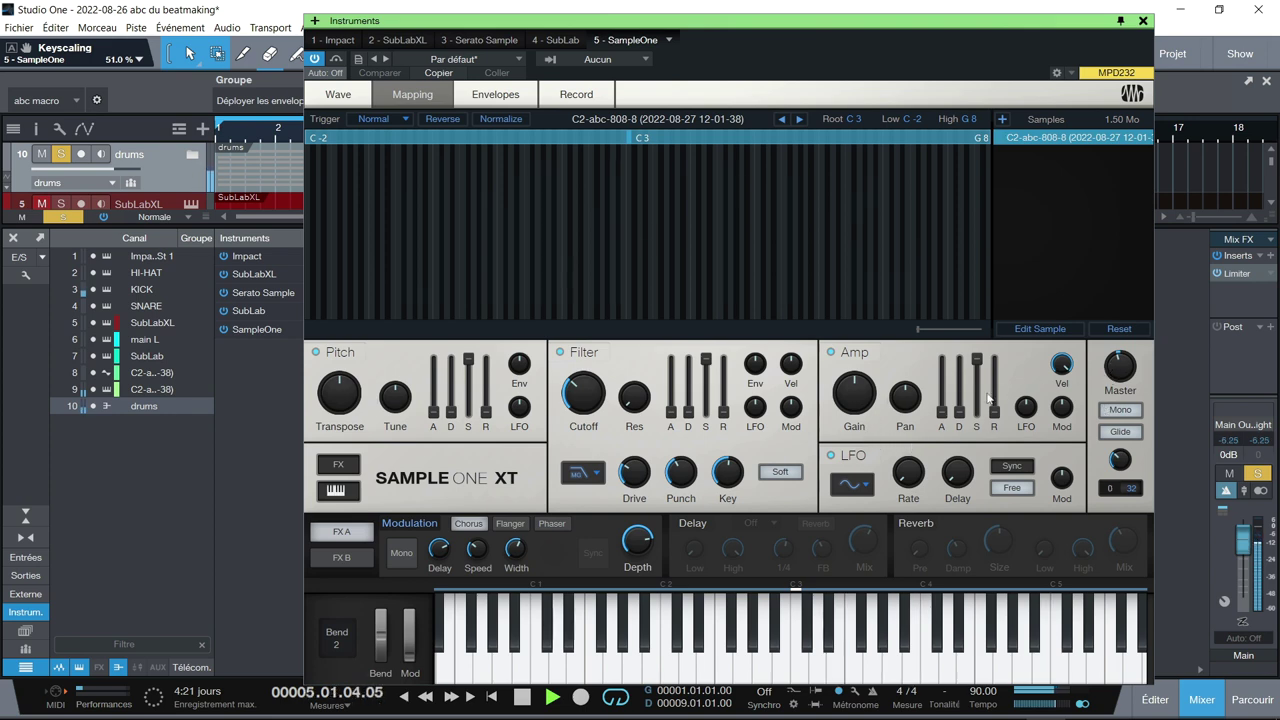
Raise the amp envelope's decay to maximum and its release slightly in SampleOne.
drag(960, 411, 994, 183)
drag(1000, 414, 1000, 398)
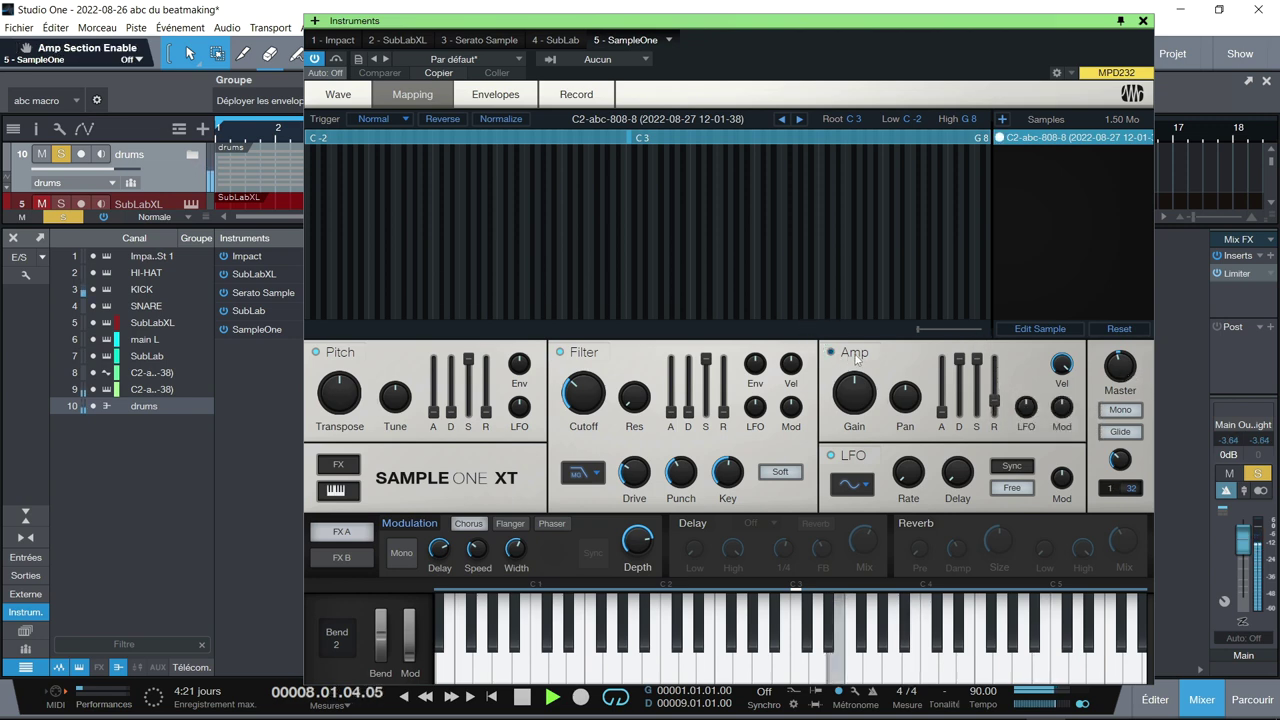
Raise SampleOne's master gain to -1.5 dB, and close the instrument window.
mouse_move(1128, 370)
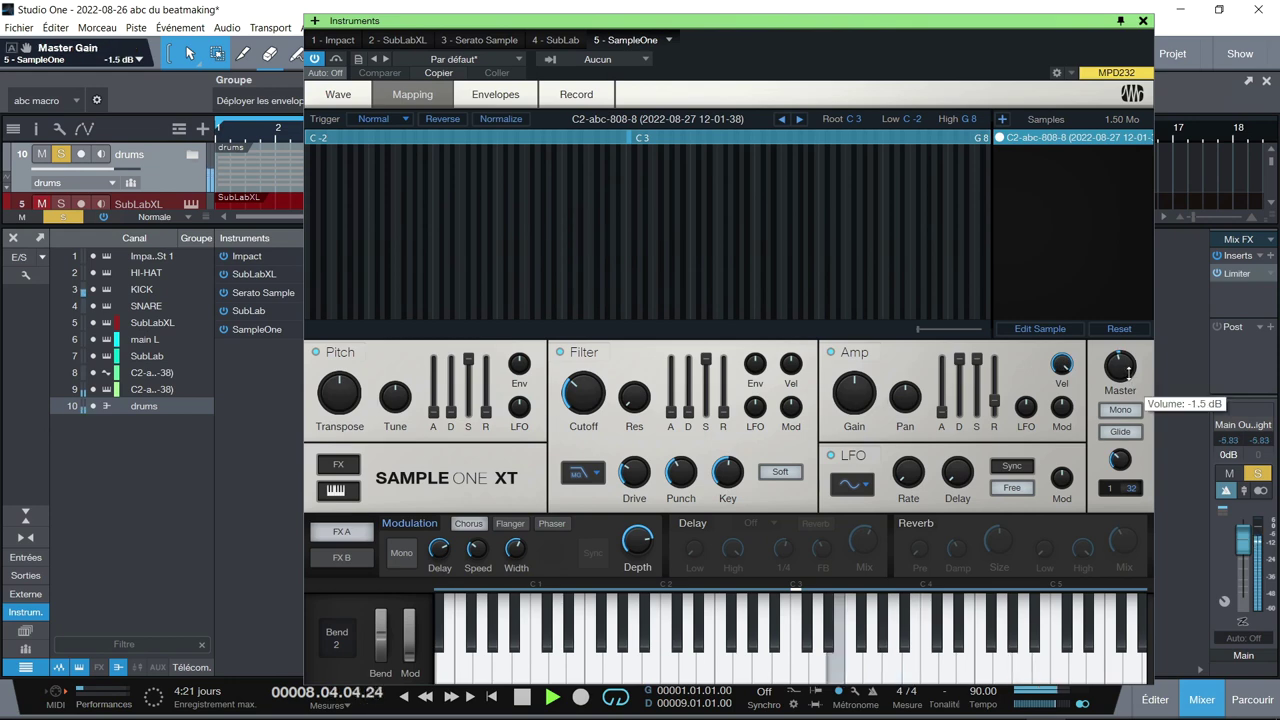
click(1143, 20)
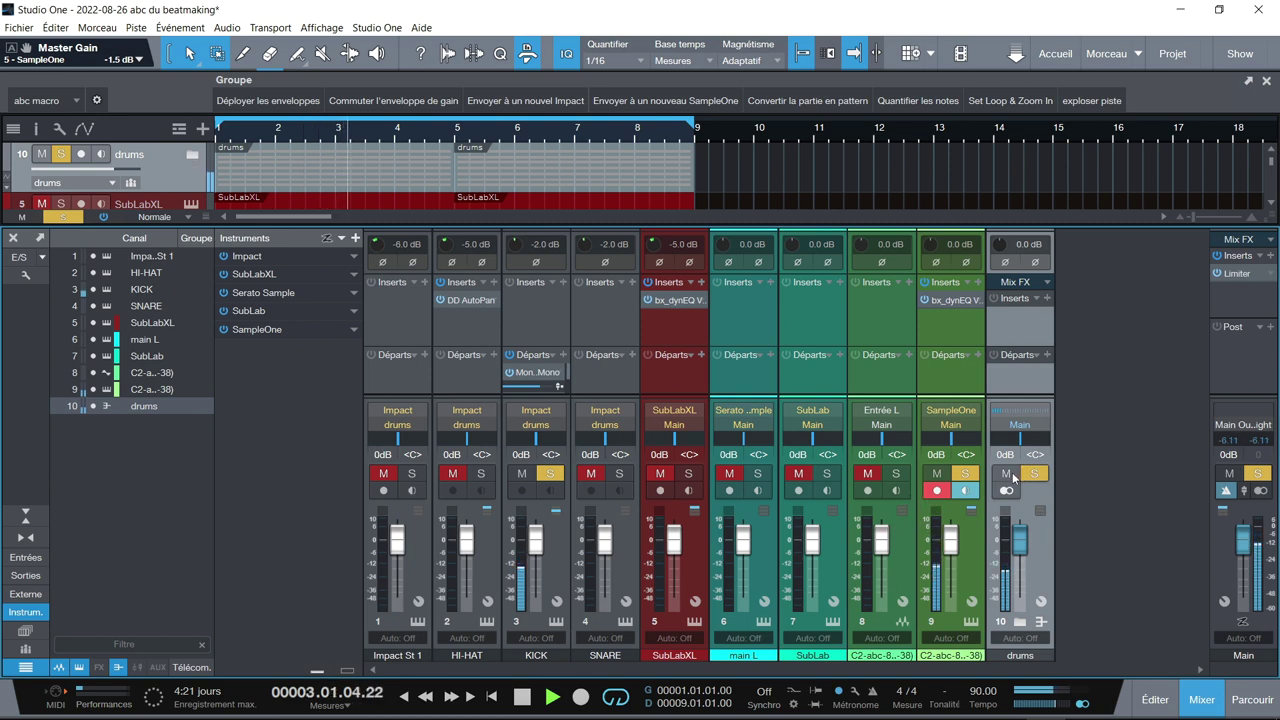
Solo the HI-HAT, SNARE, Impact St 1 and Serato Sample channels alongside SampleOne to hear the full beat, and stop playback.
click(480, 474)
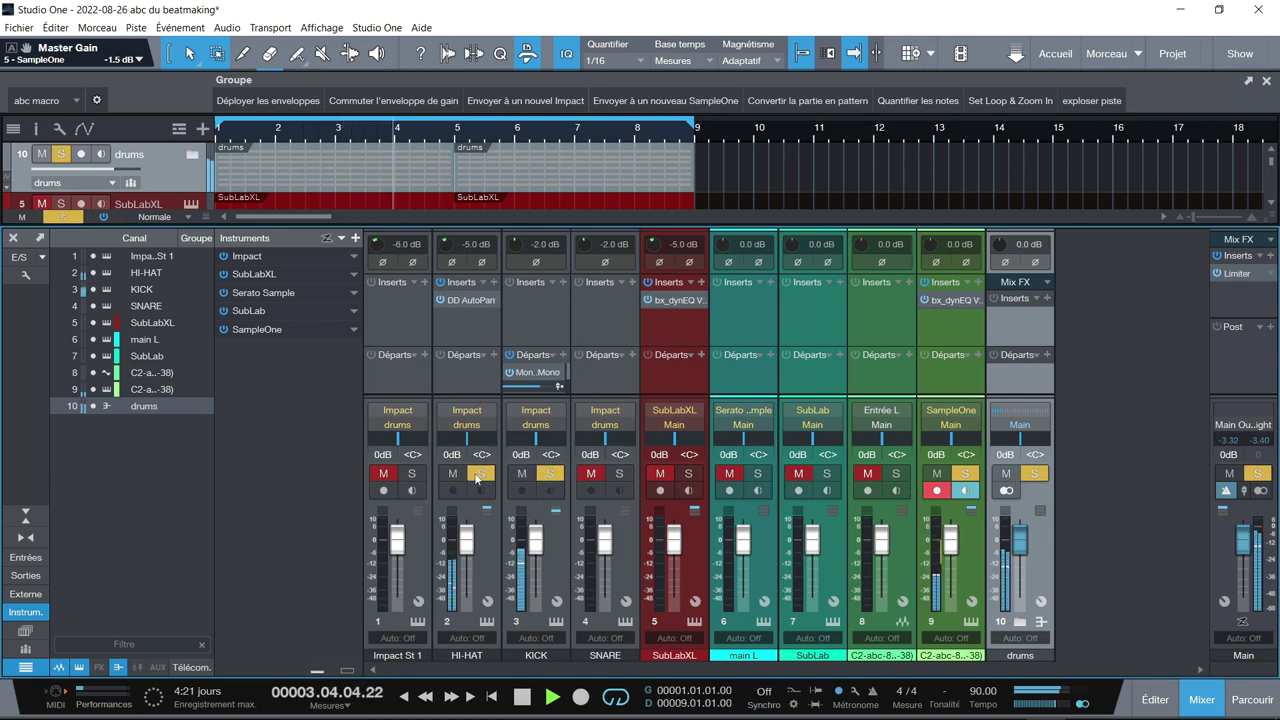
click(617, 476)
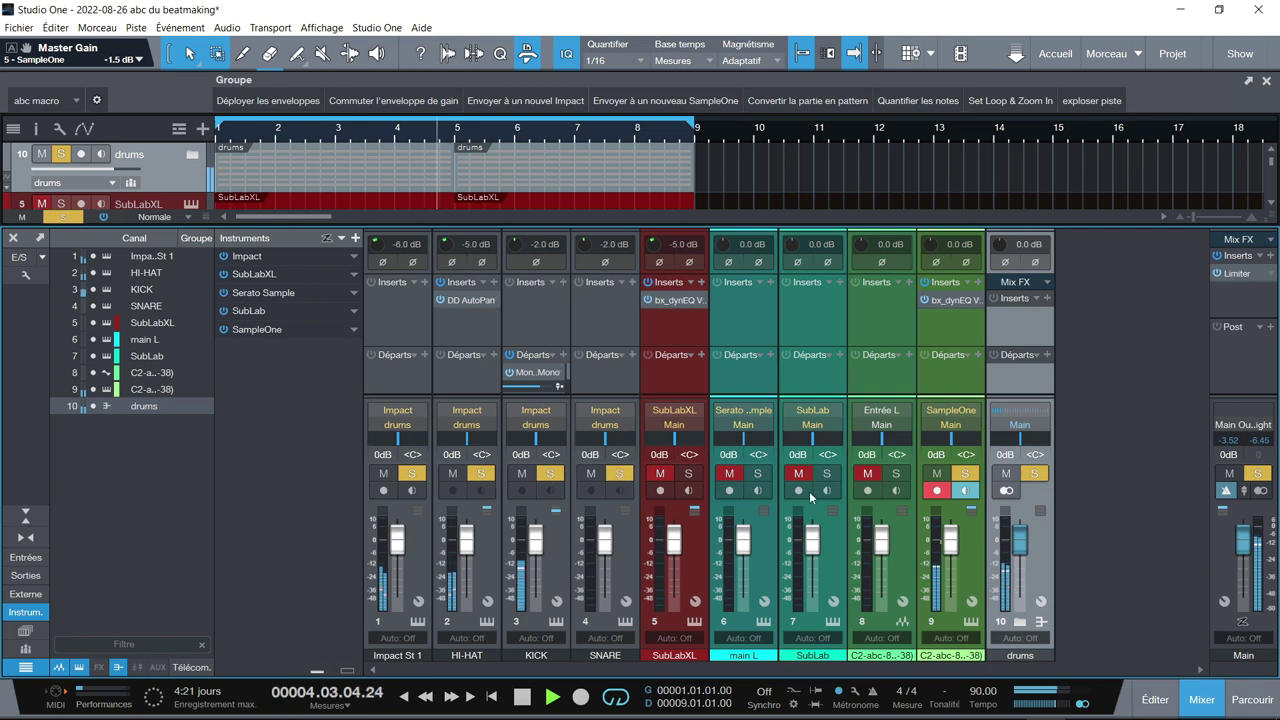
click(770, 480)
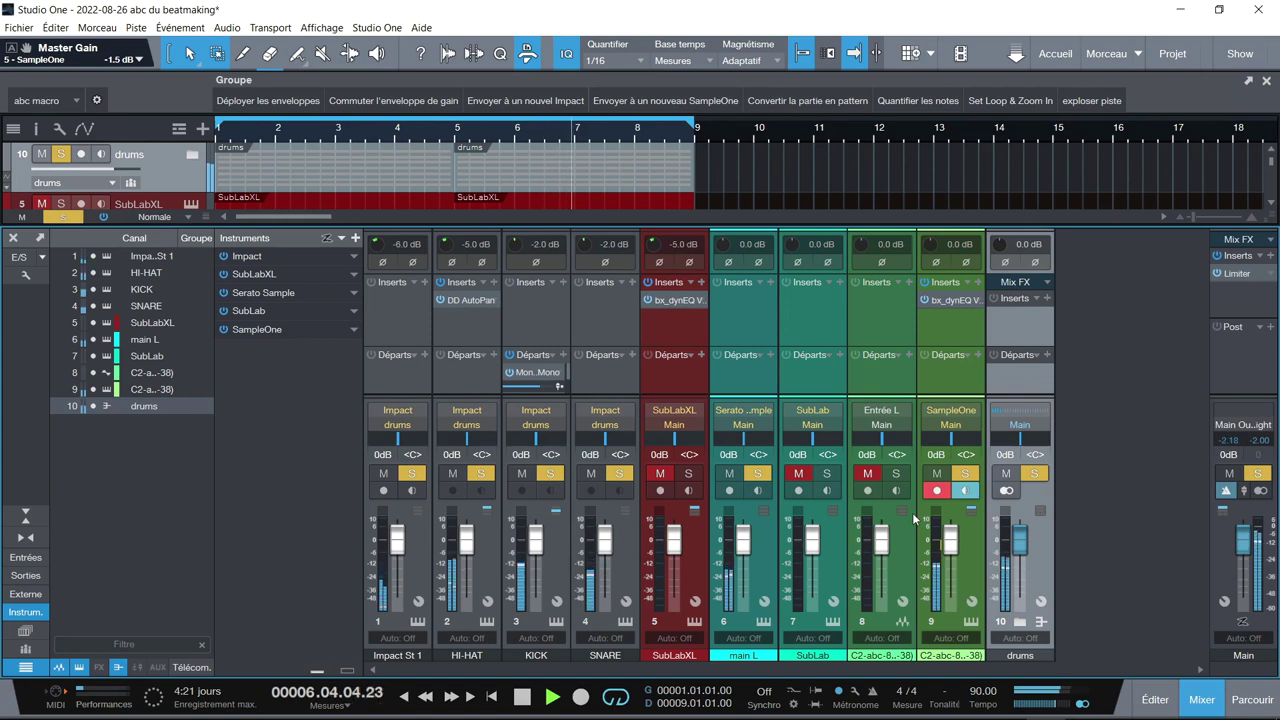
key(space)
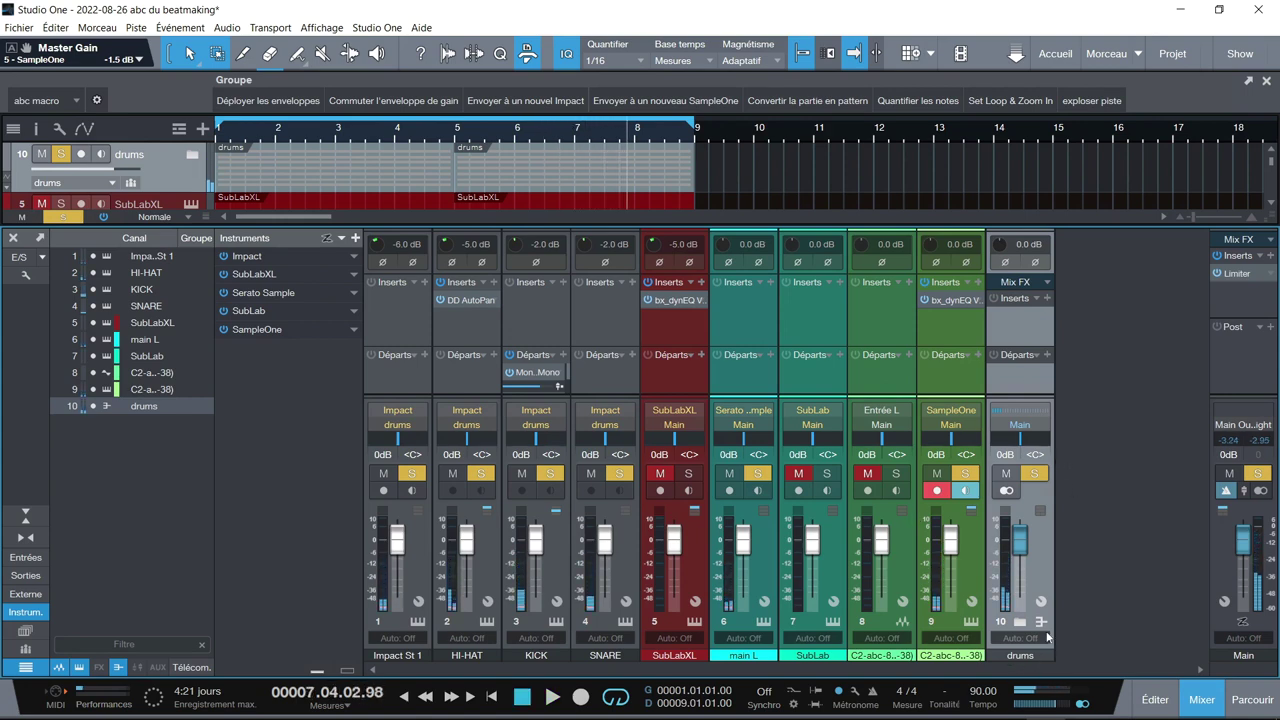
Mute the SampleOne channel, solo SubLabXL in its place, and play the beat.
click(970, 602)
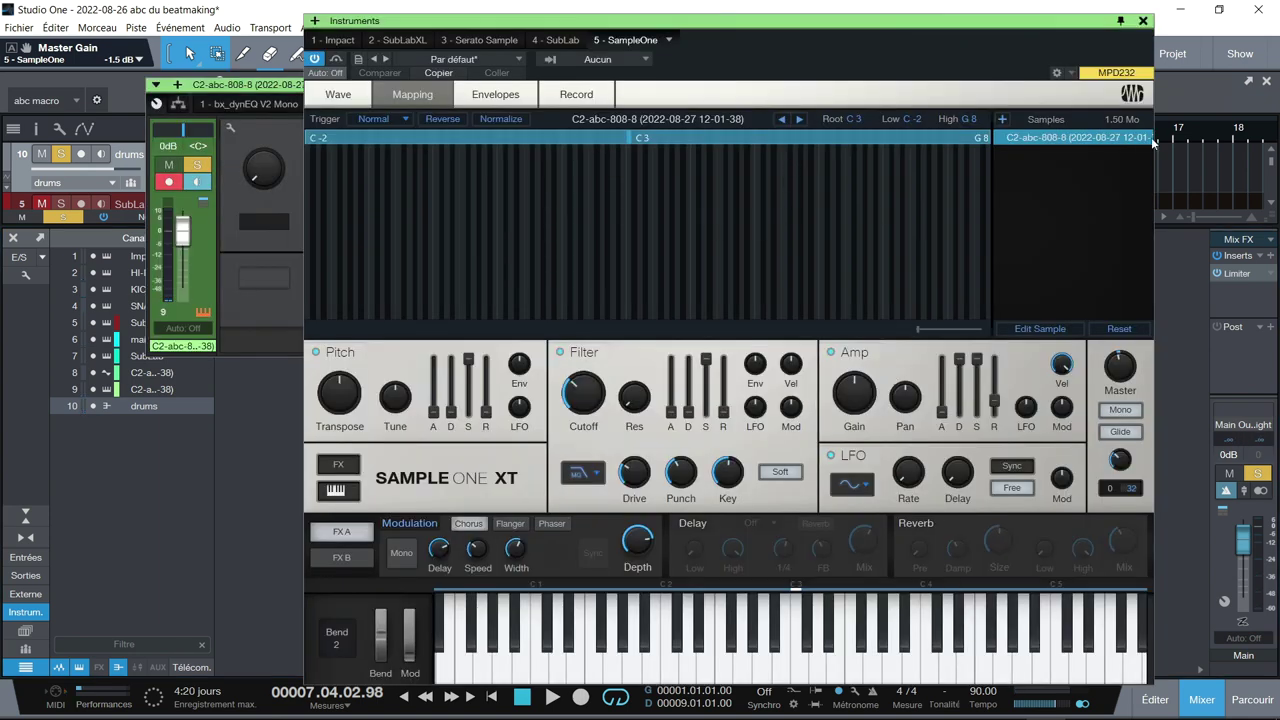
click(1143, 21)
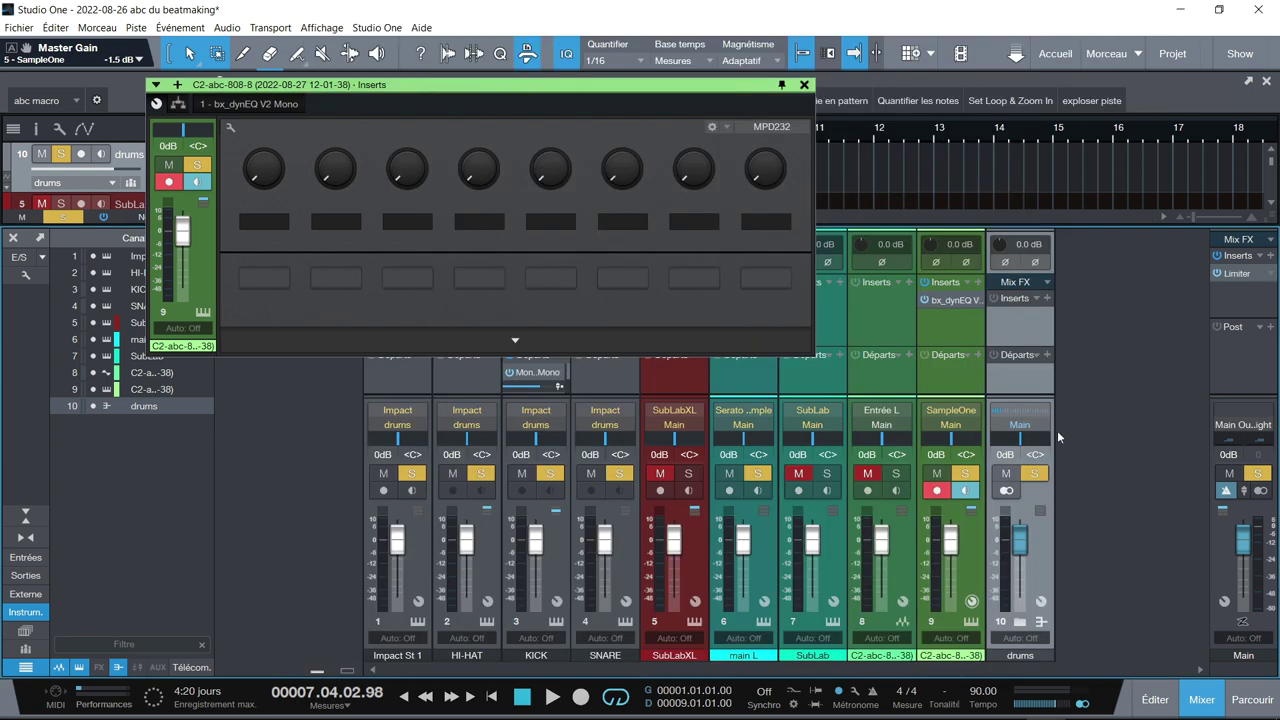
click(937, 473)
click(688, 473)
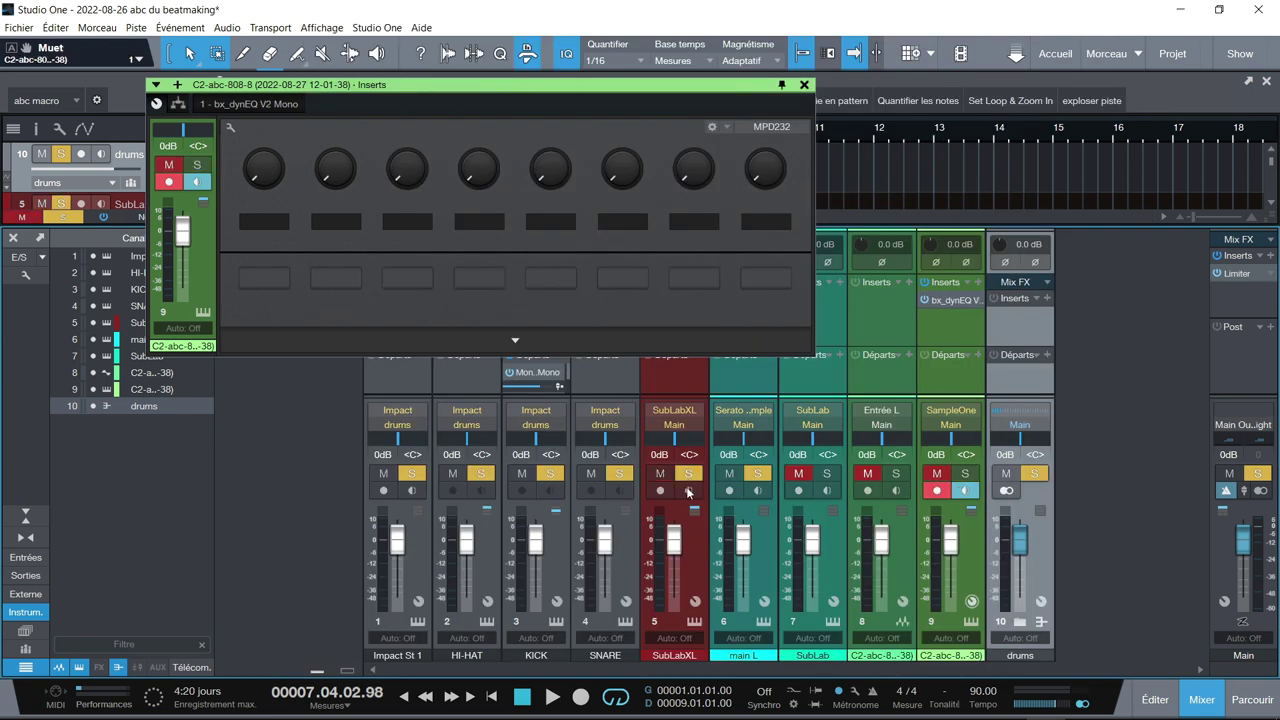
key(space)
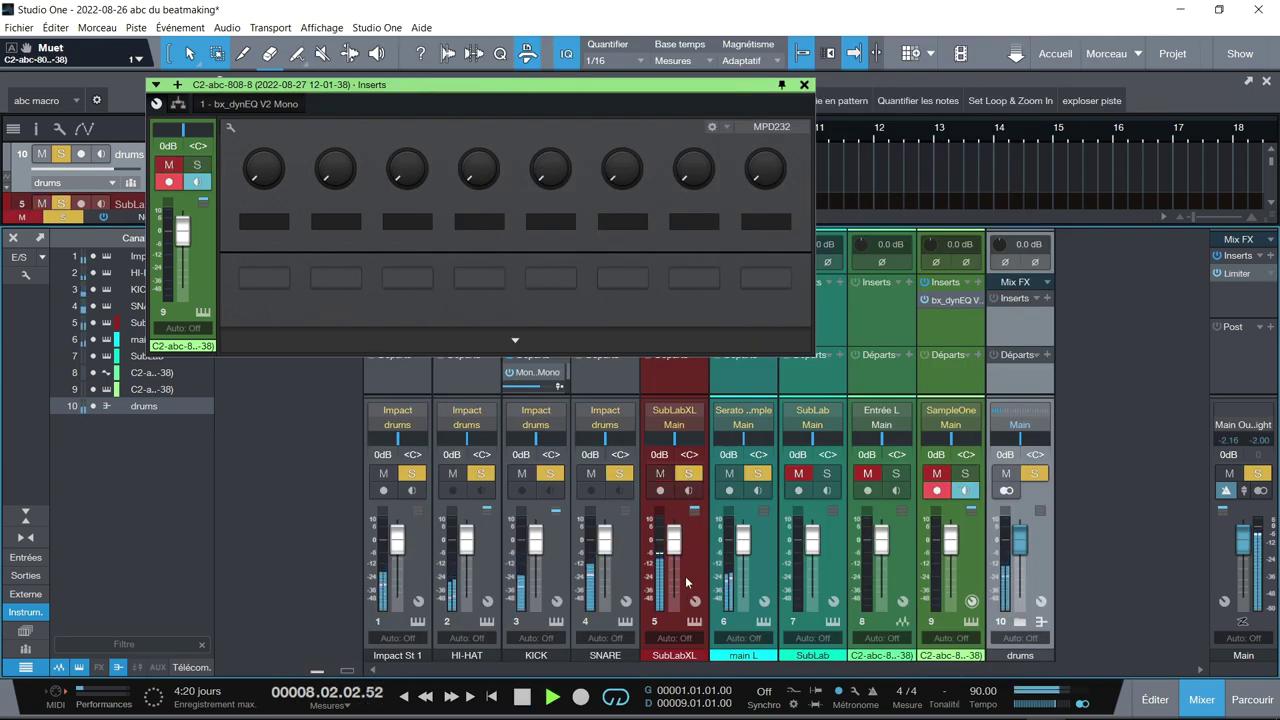
Look at the SubLabXL instrument with preset ABC 808-8 during playback, stop the transport, and close the plug-in windows.
click(694, 621)
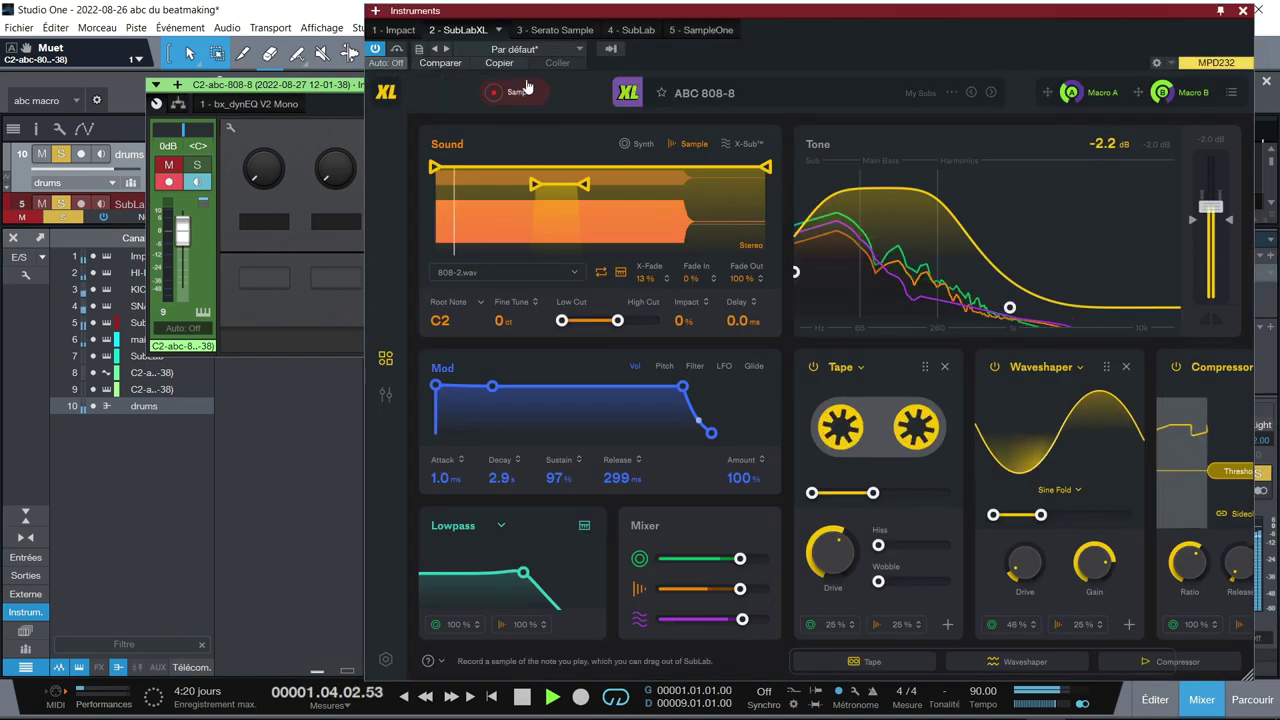
key(space)
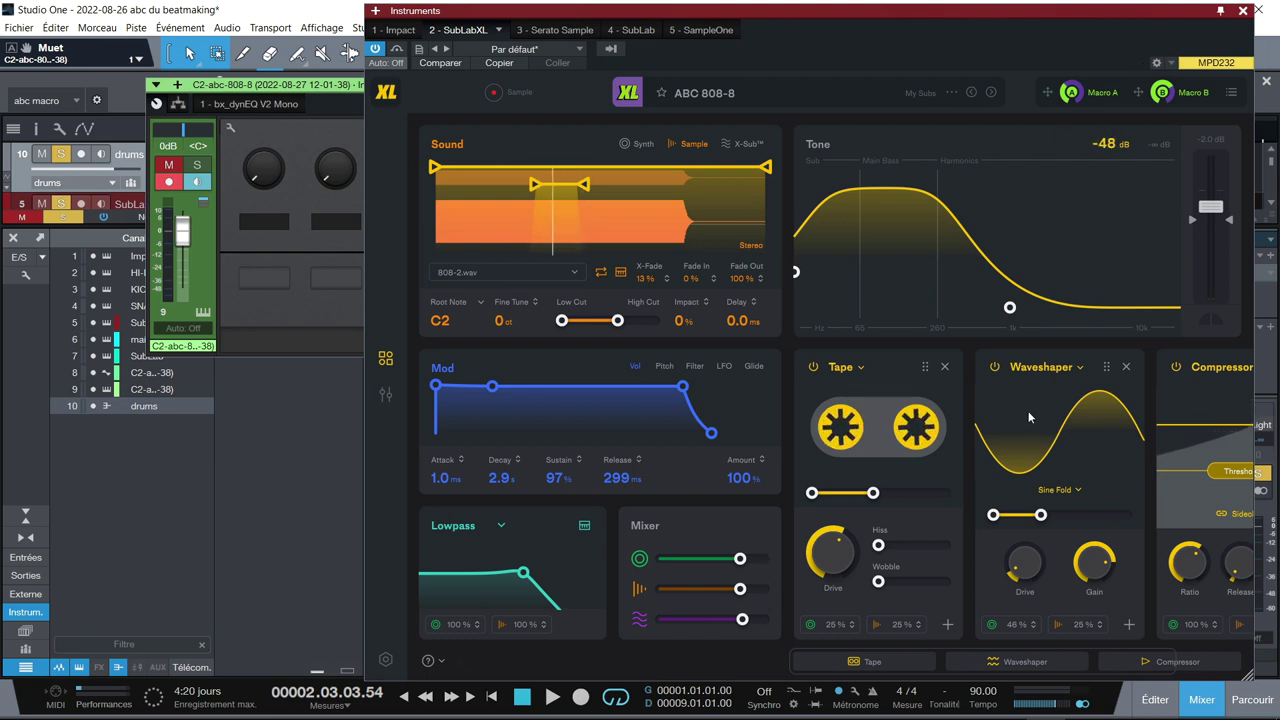
click(1262, 8)
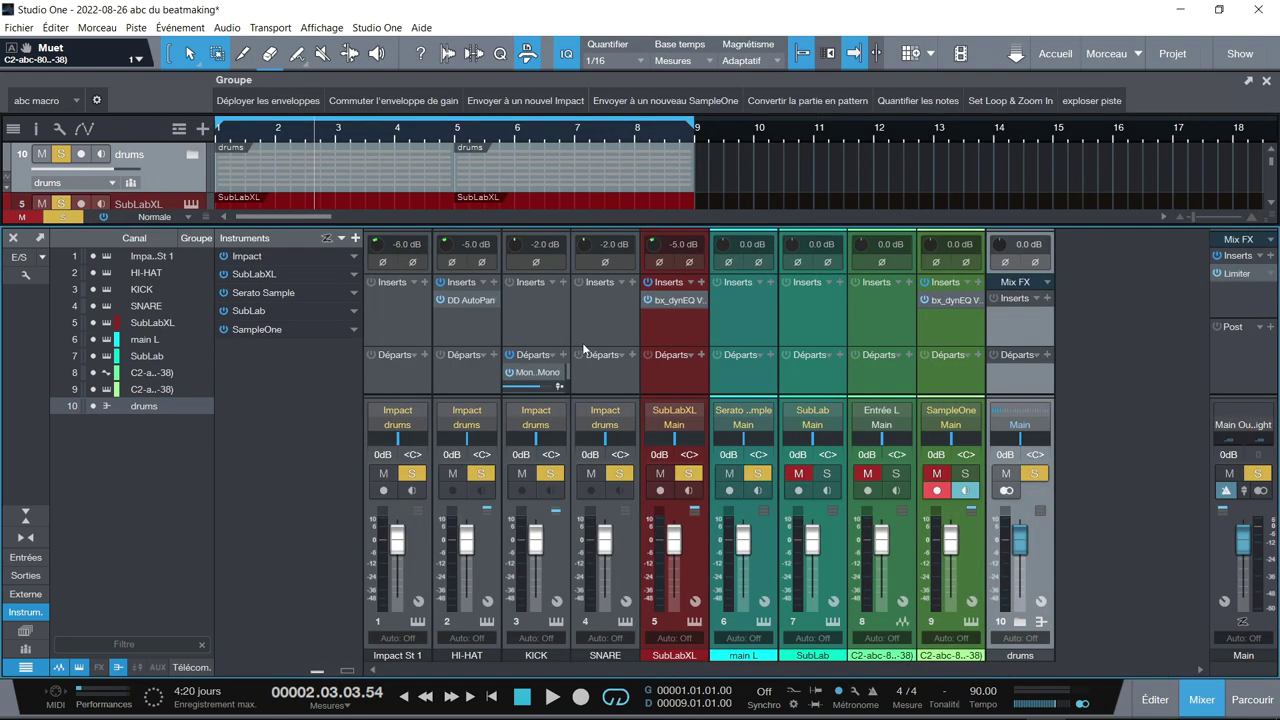
Reopen SubLab XL and examine its effects chain, its macro page and its glide settings.
click(692, 622)
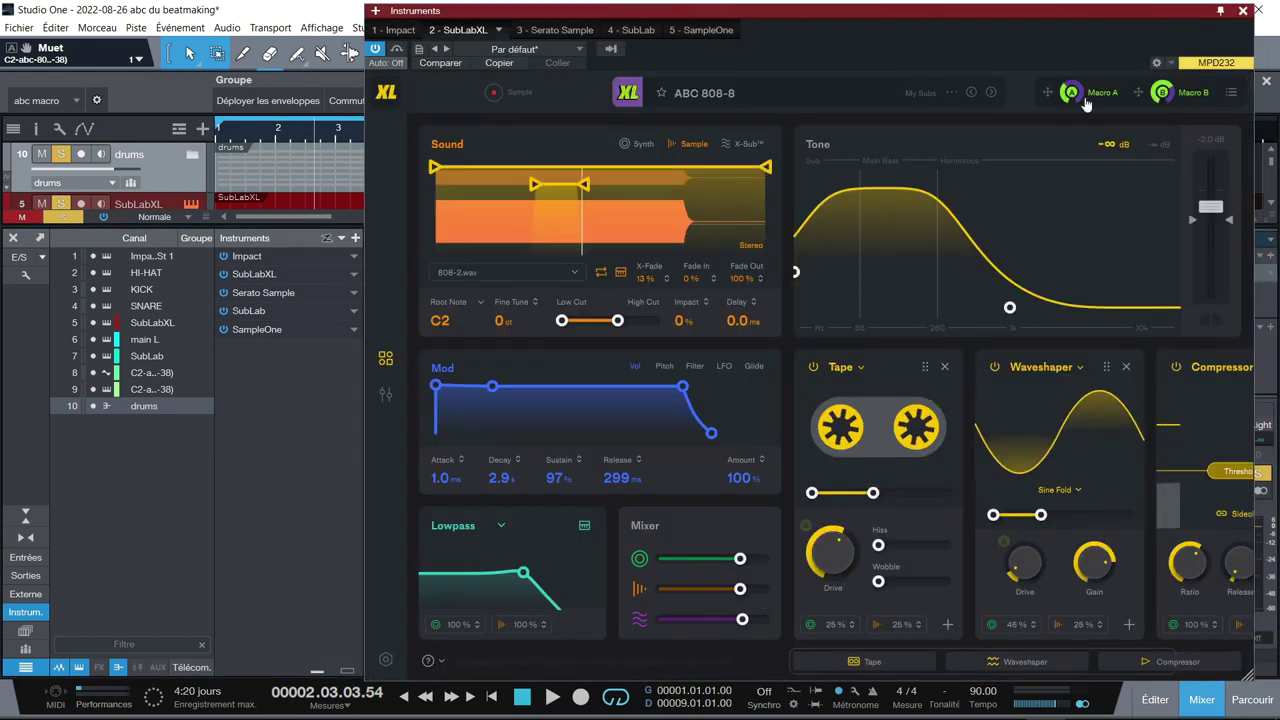
drag(1066, 6, 764, 4)
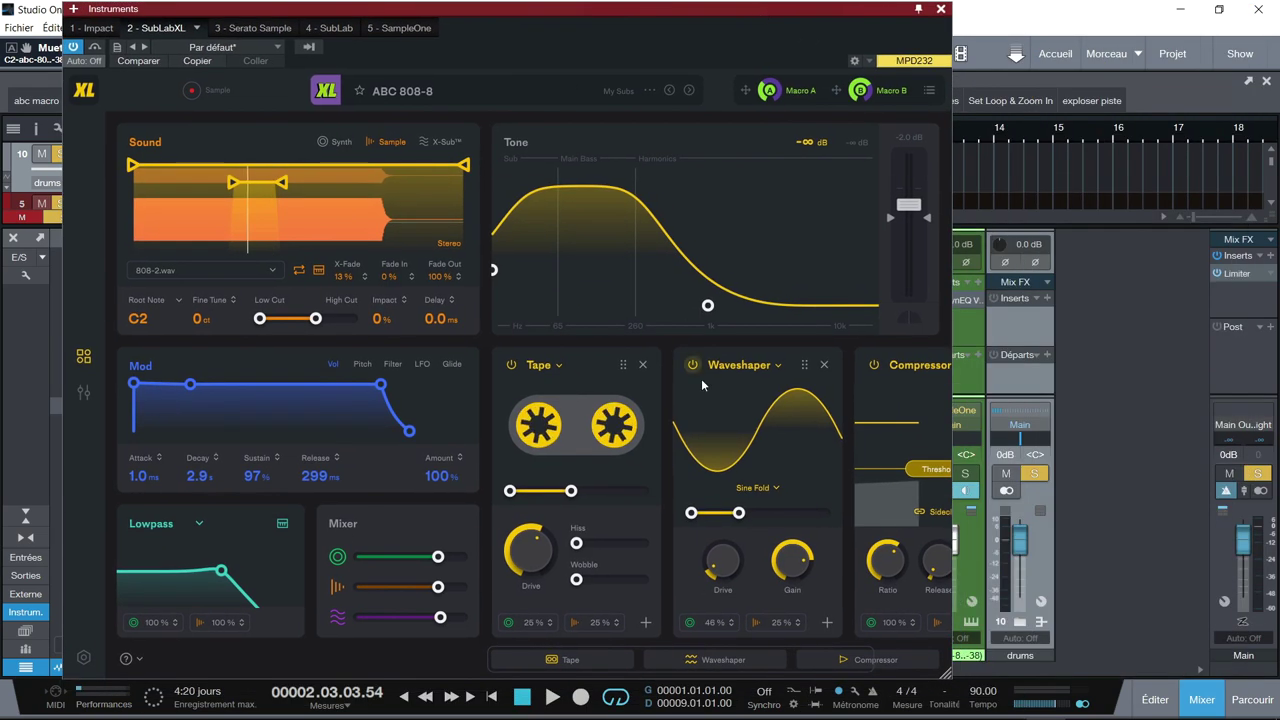
drag(690, 660, 775, 660)
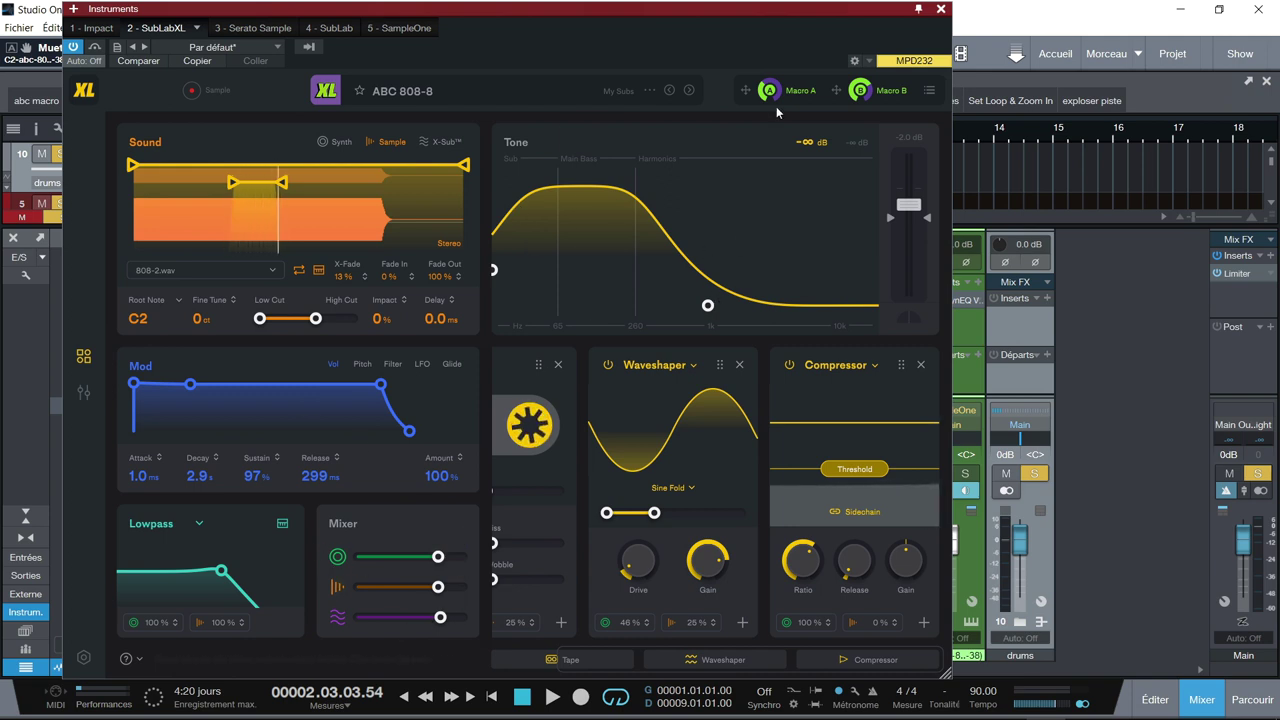
click(83, 393)
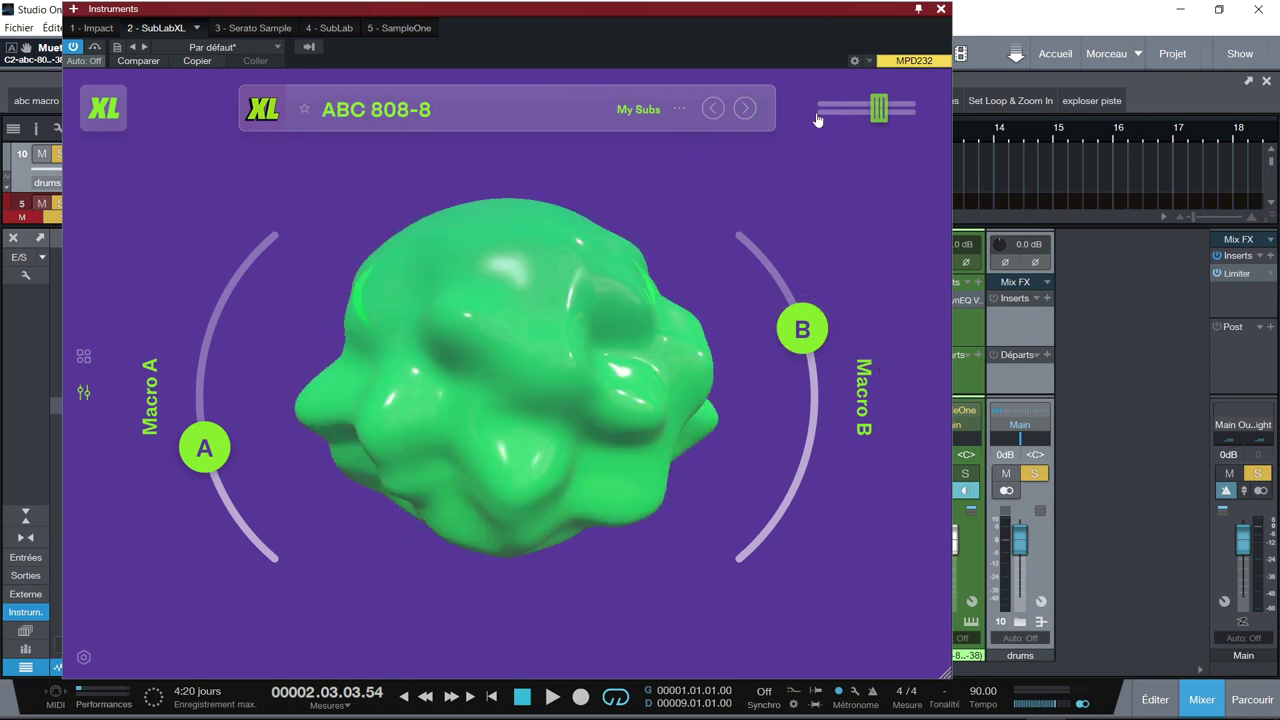
click(83, 356)
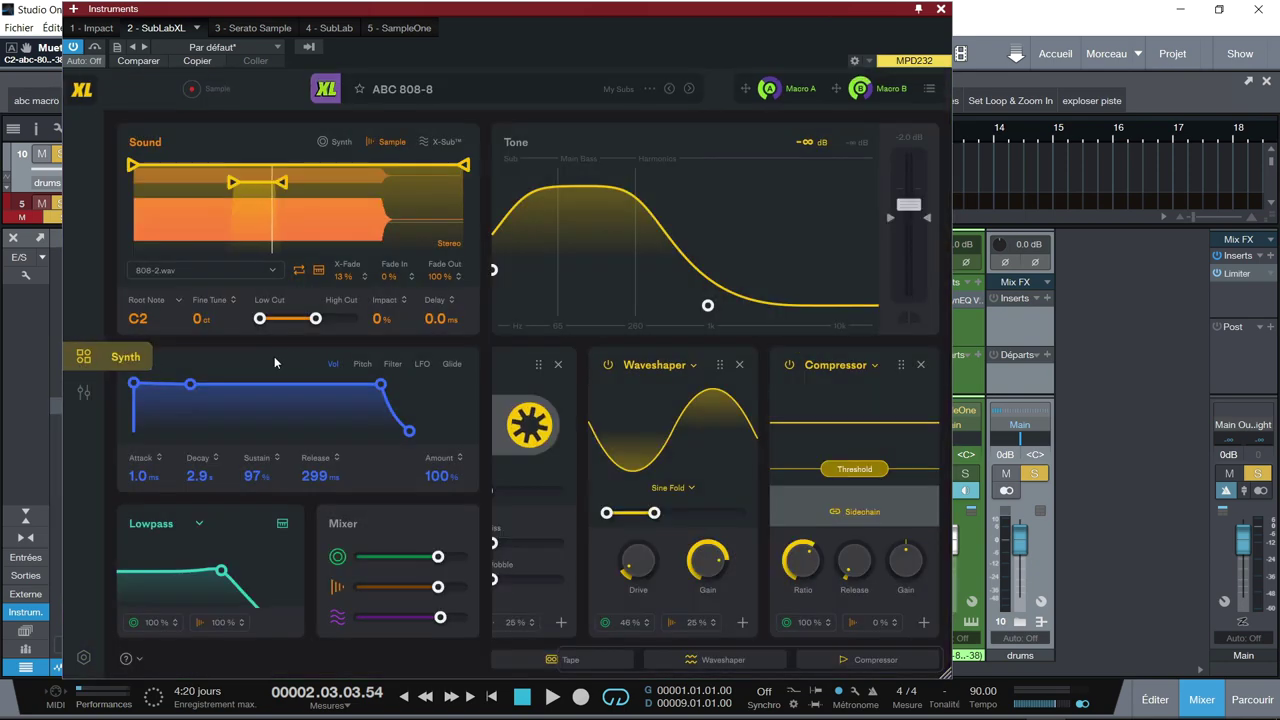
click(452, 364)
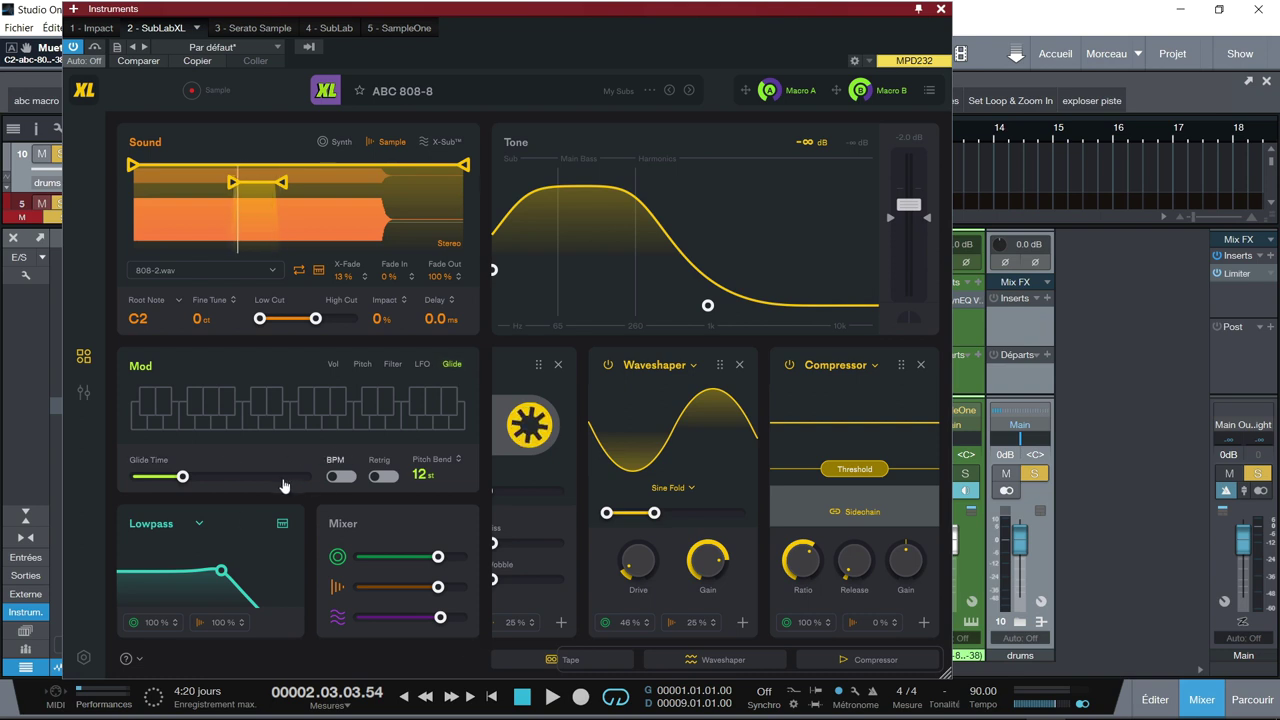
Examine the glide settings of the original SubLab for comparison, return to SubLab XL, and close the instrument window.
click(318, 28)
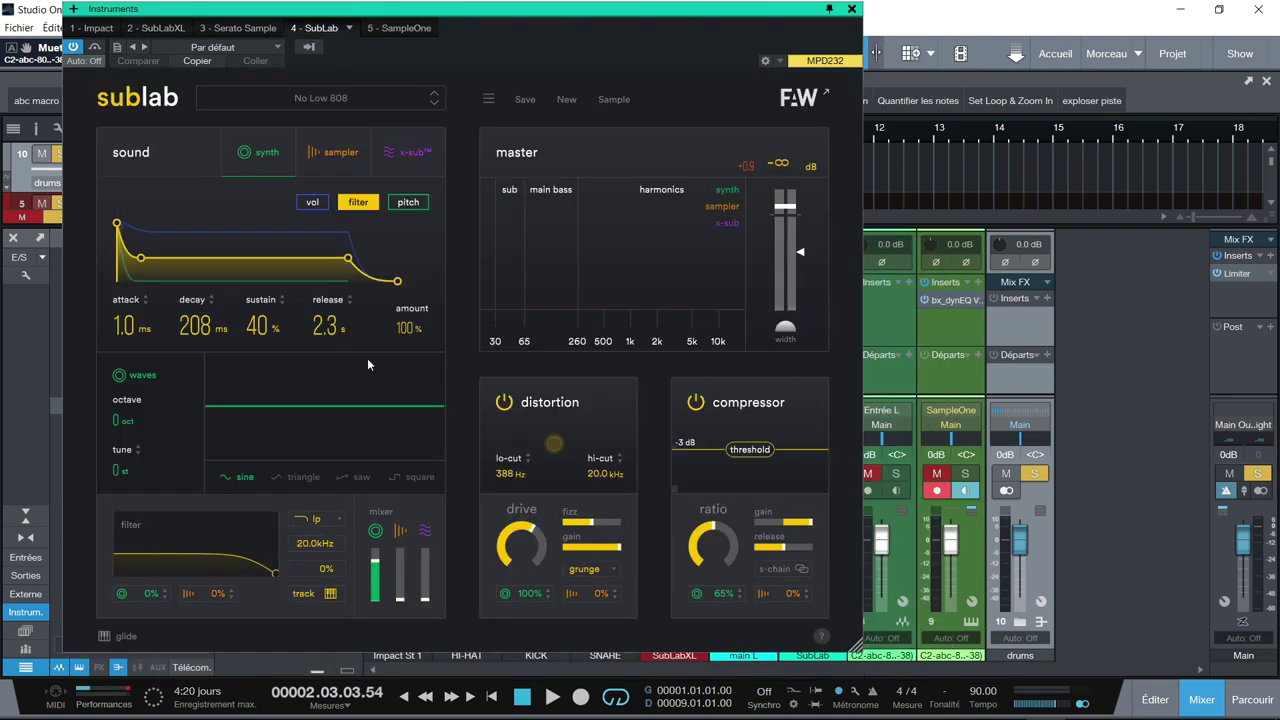
click(120, 636)
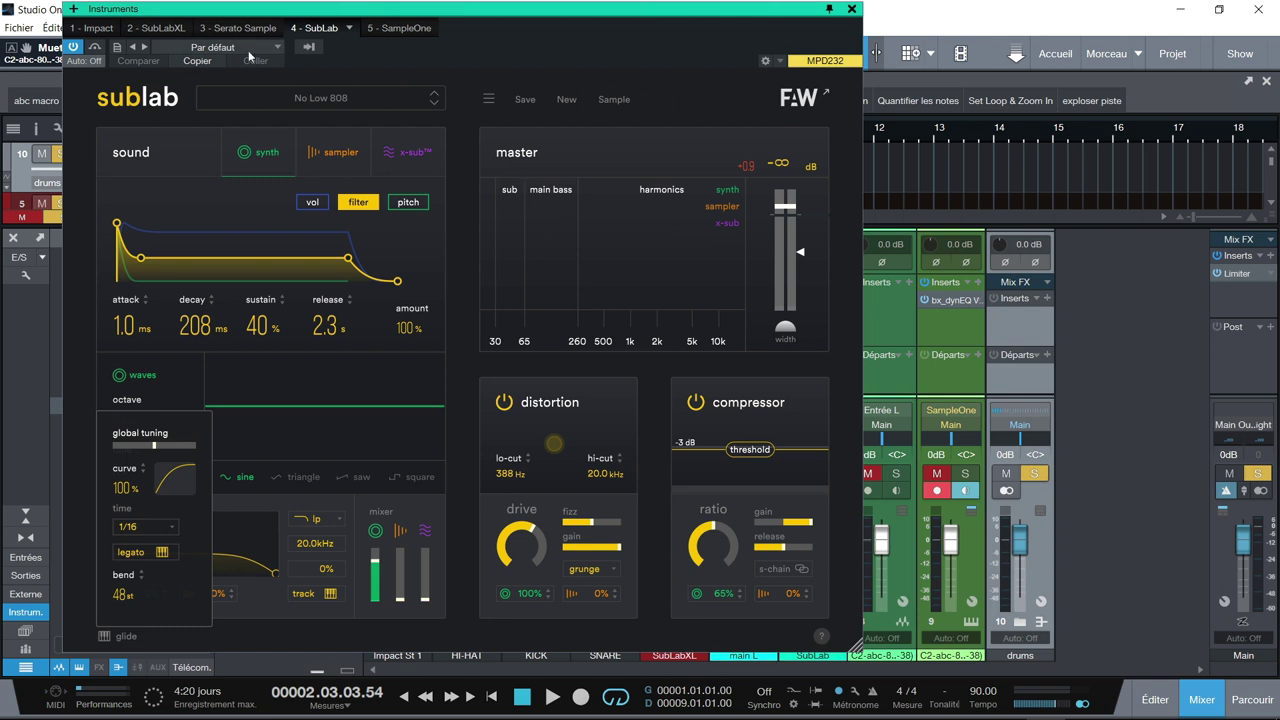
click(190, 30)
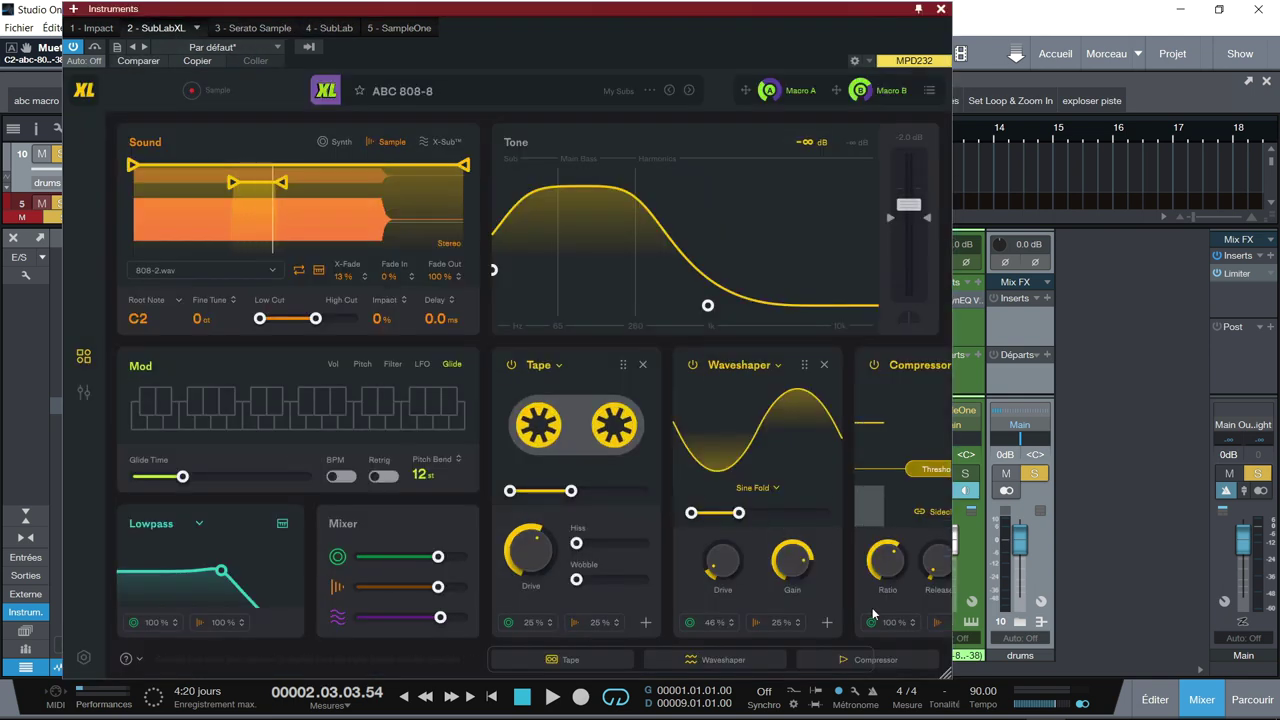
click(940, 9)
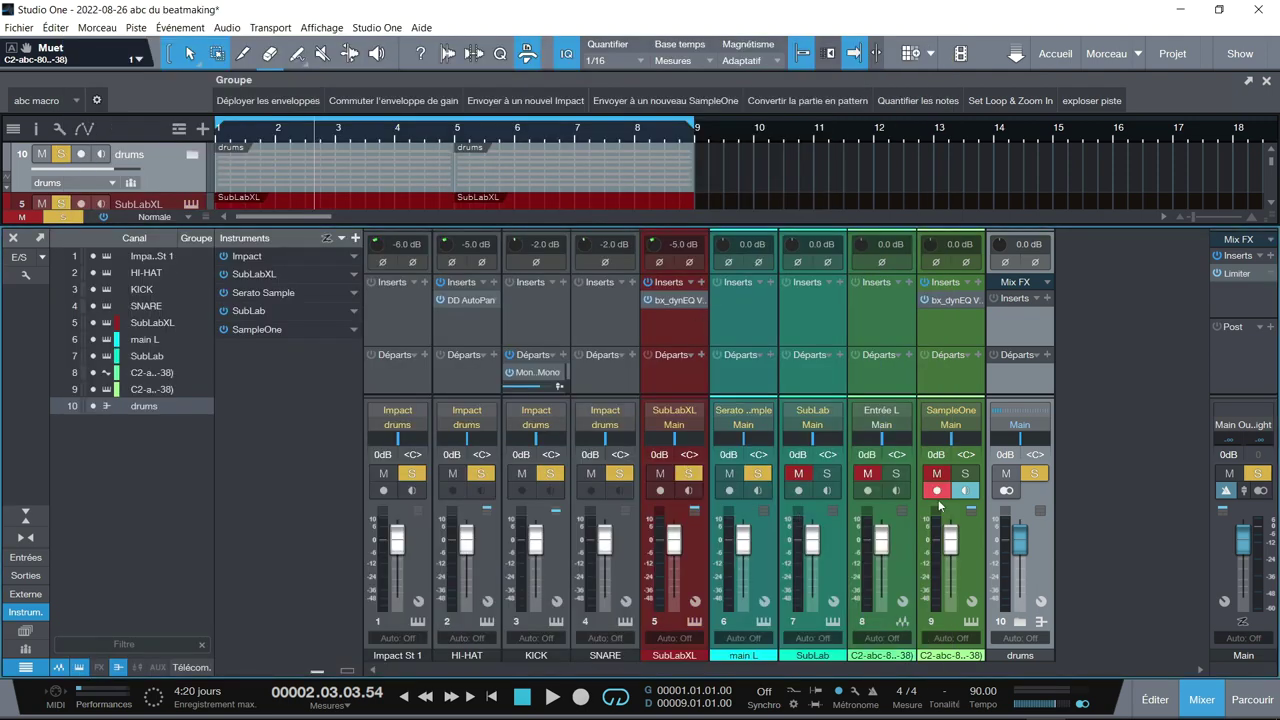
Play the beat and unsolo the SNARE, KICK, HI-HAT, Impact St 1 and Serato Sample channels.
key(space)
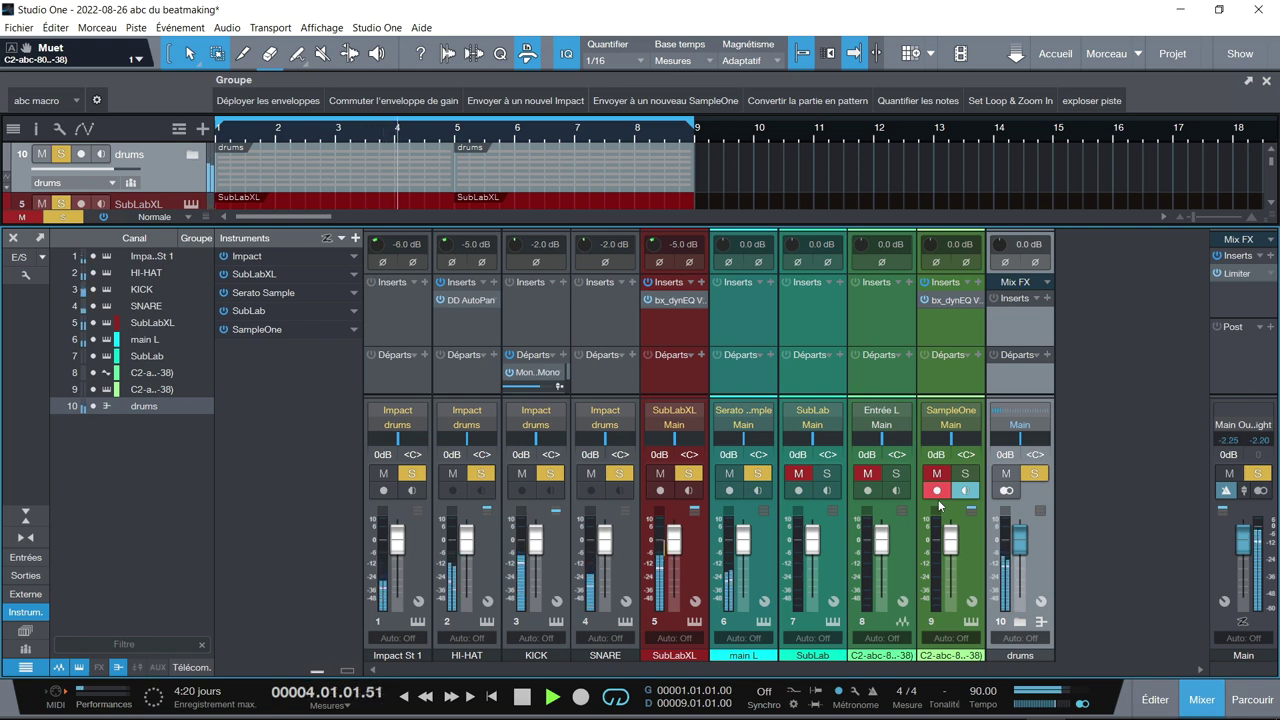
click(619, 474)
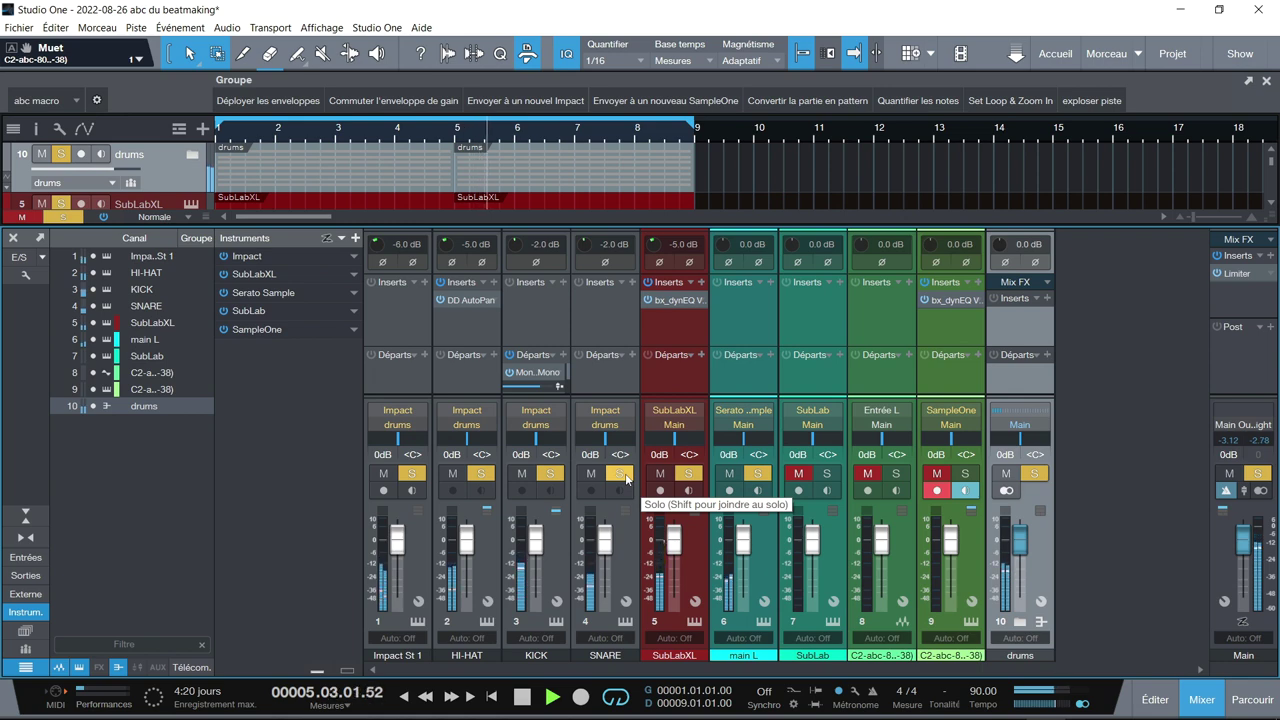
click(620, 474)
click(591, 474)
click(550, 474)
click(481, 474)
click(452, 474)
click(411, 474)
click(383, 474)
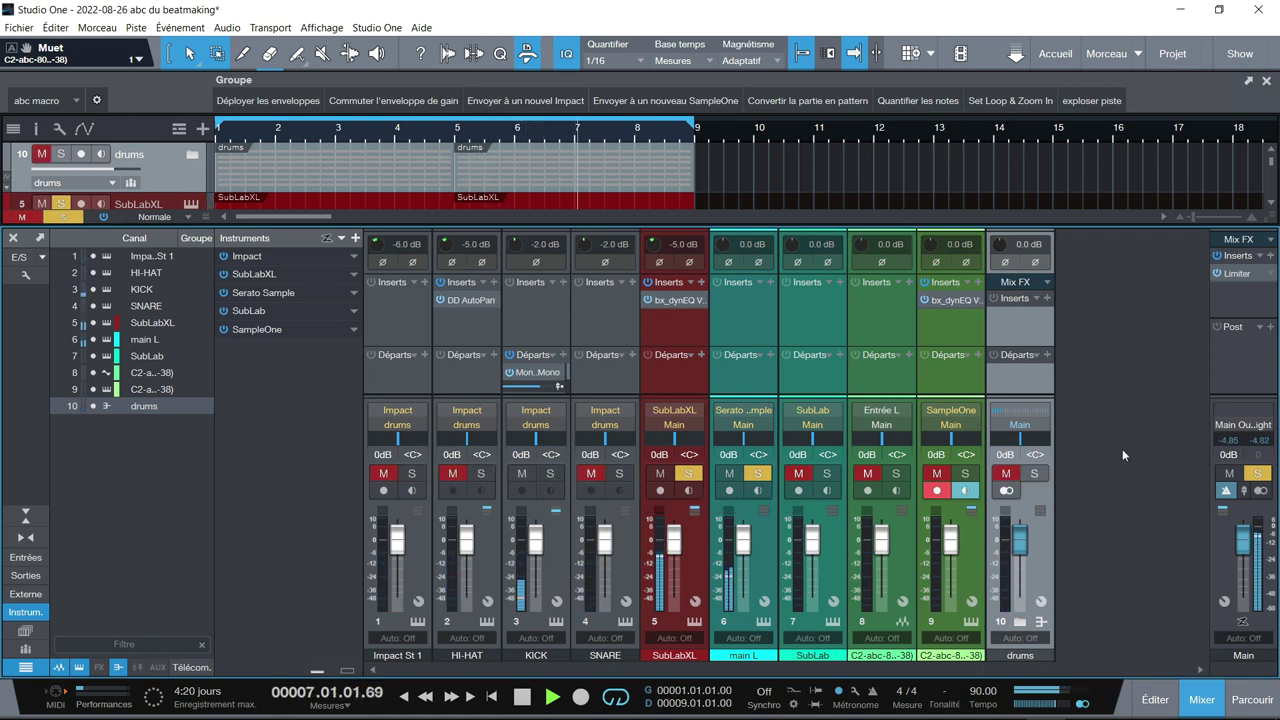
click(767, 476)
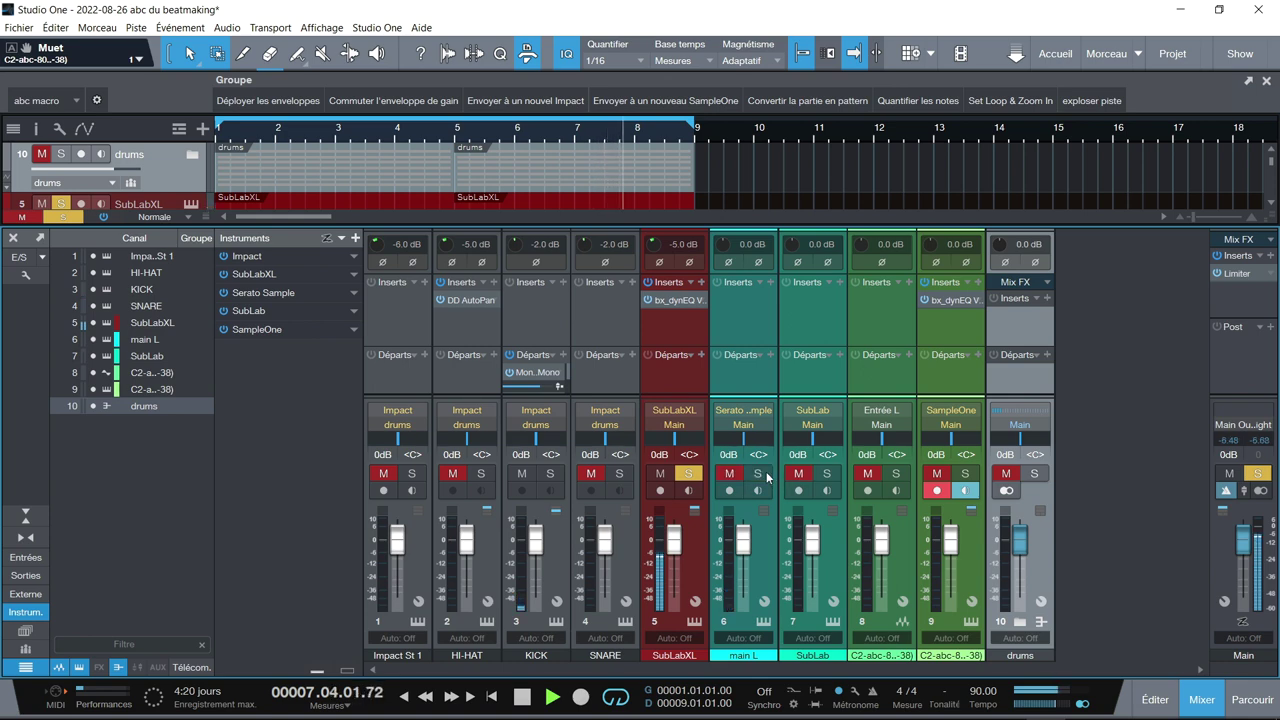
Enlarge the arrangement area, reopen SubLab XL, and audition the ABC 808 presets in descending order down to abc 808-3.
drag(695, 226, 695, 247)
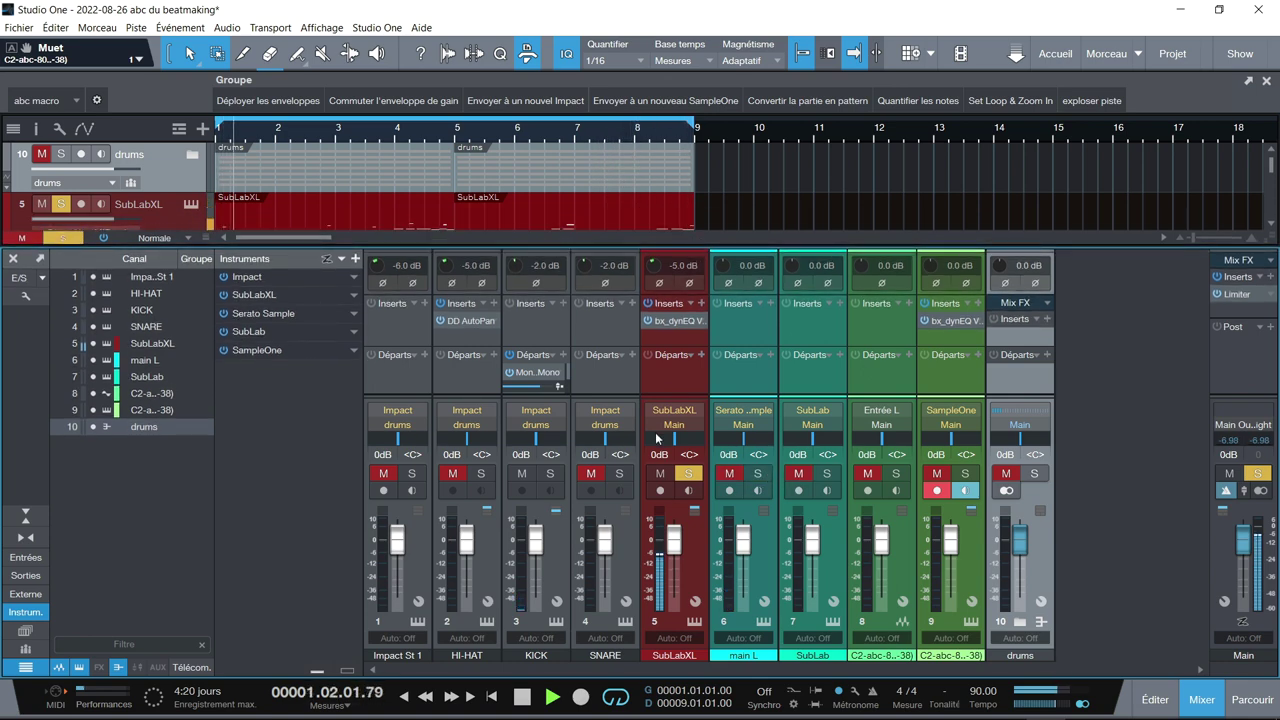
click(690, 621)
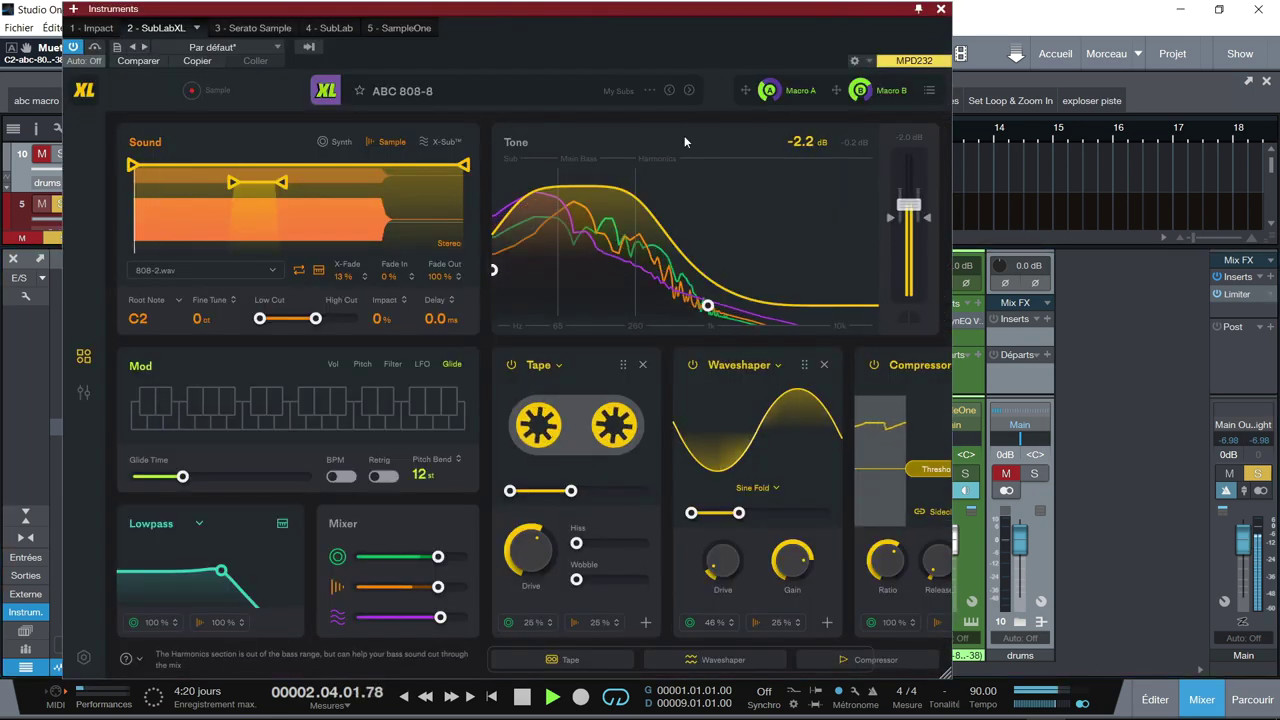
click(669, 91)
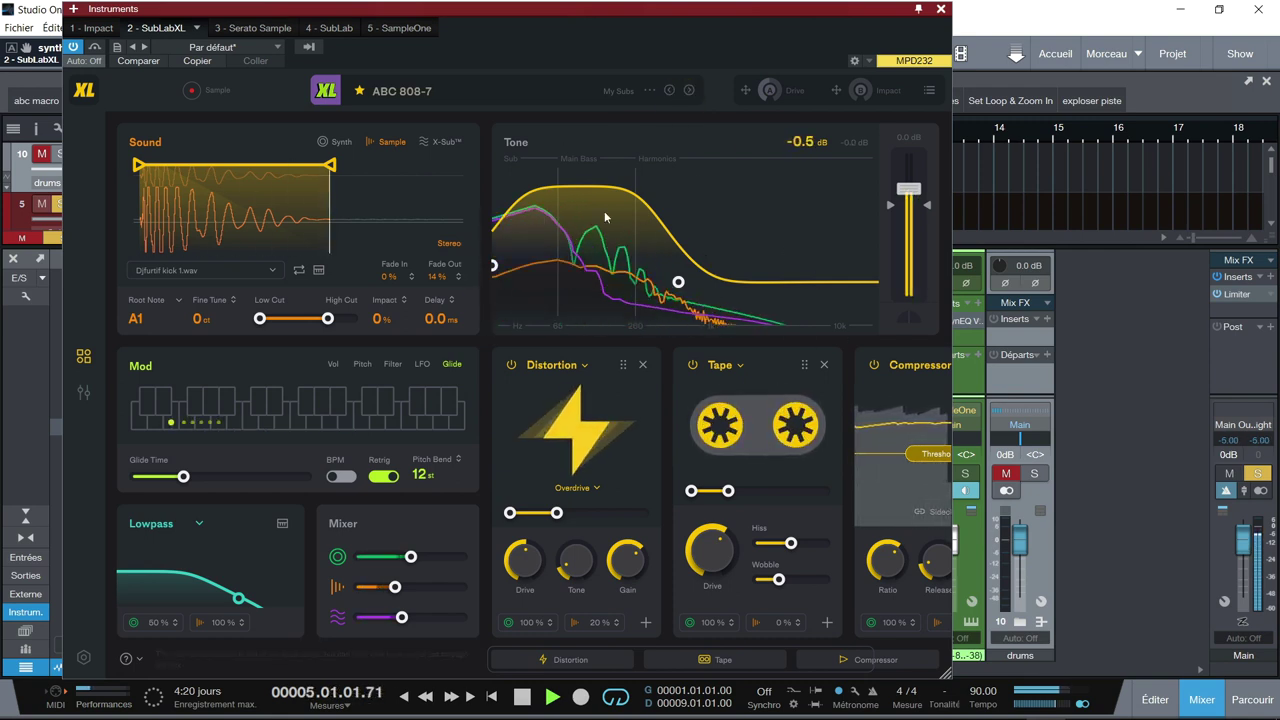
click(688, 91)
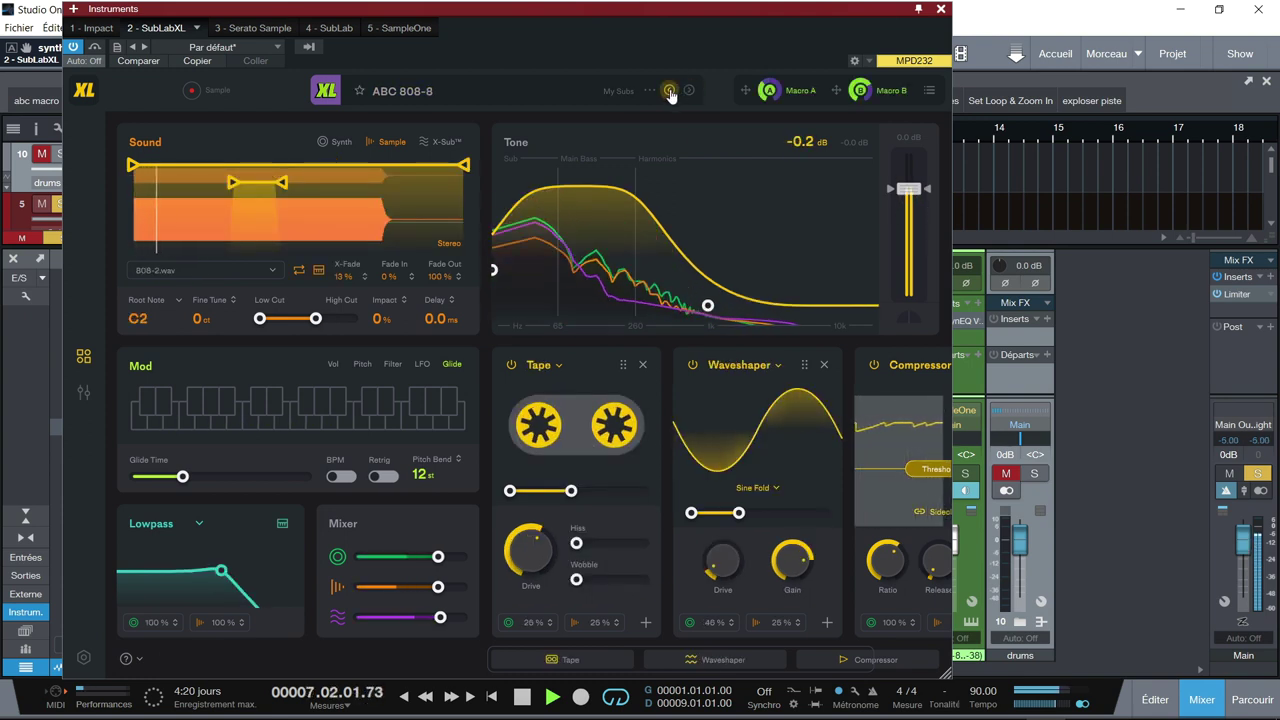
click(670, 91)
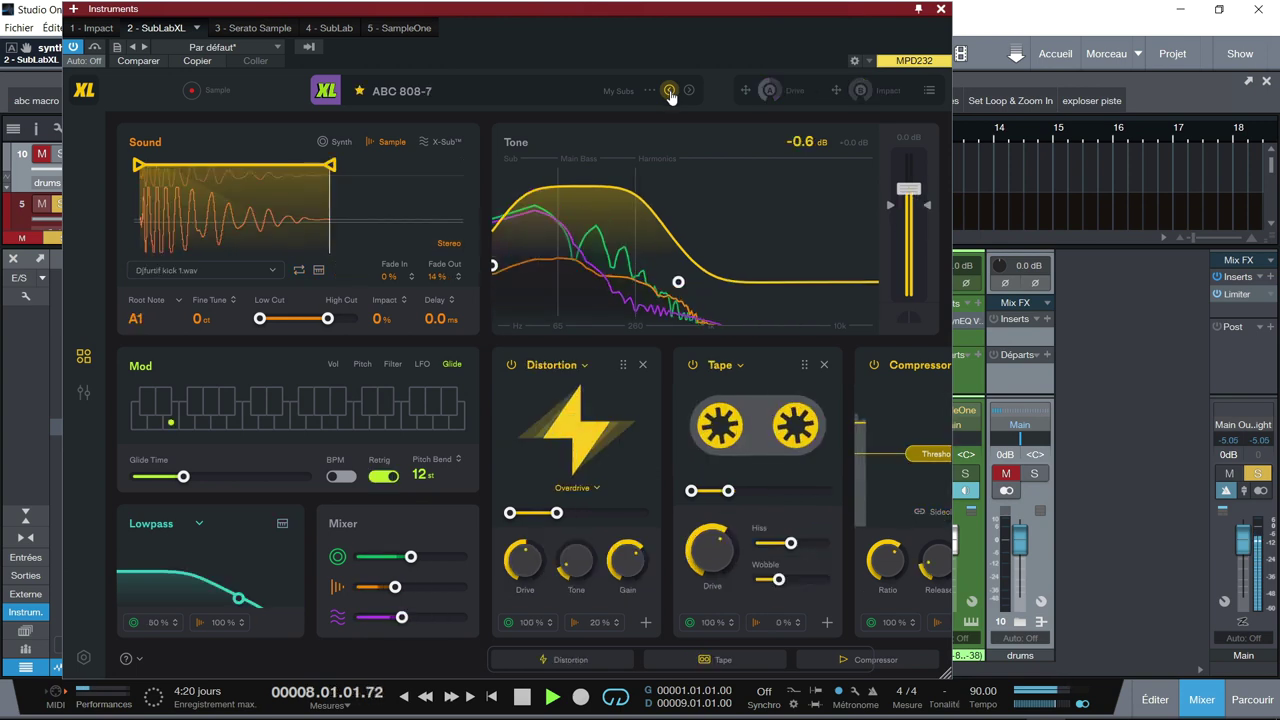
click(670, 91)
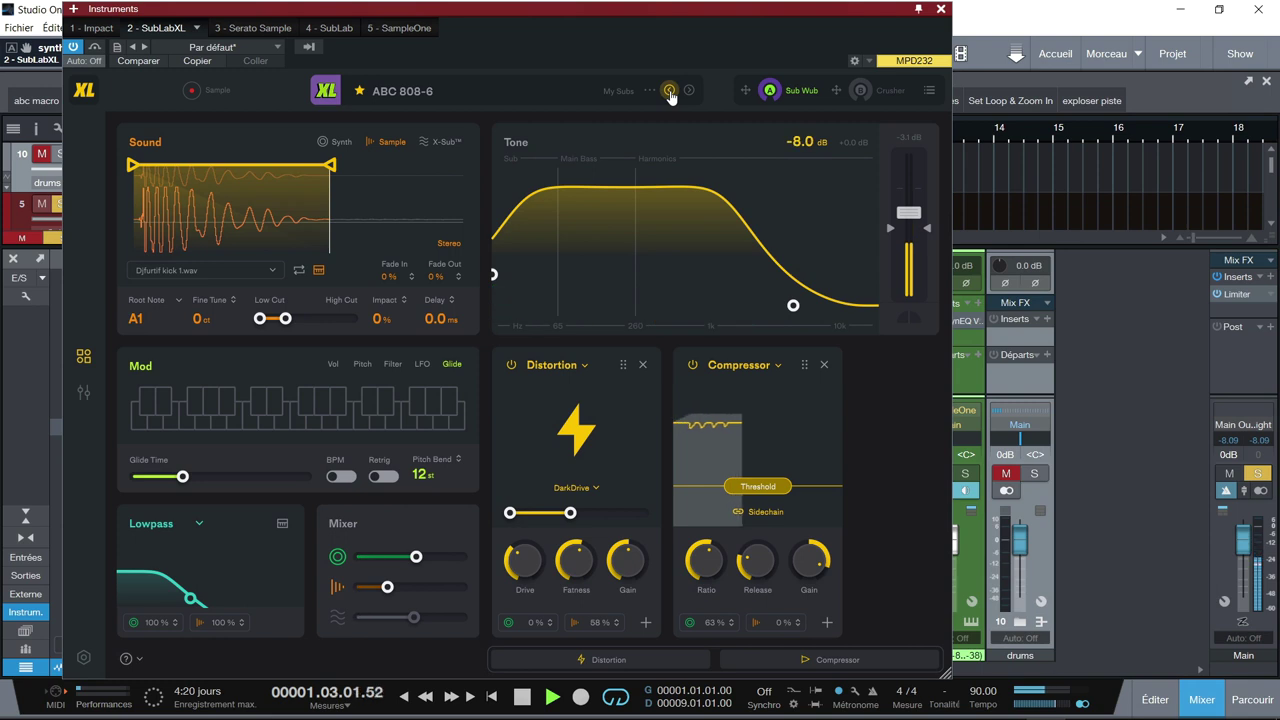
click(670, 91)
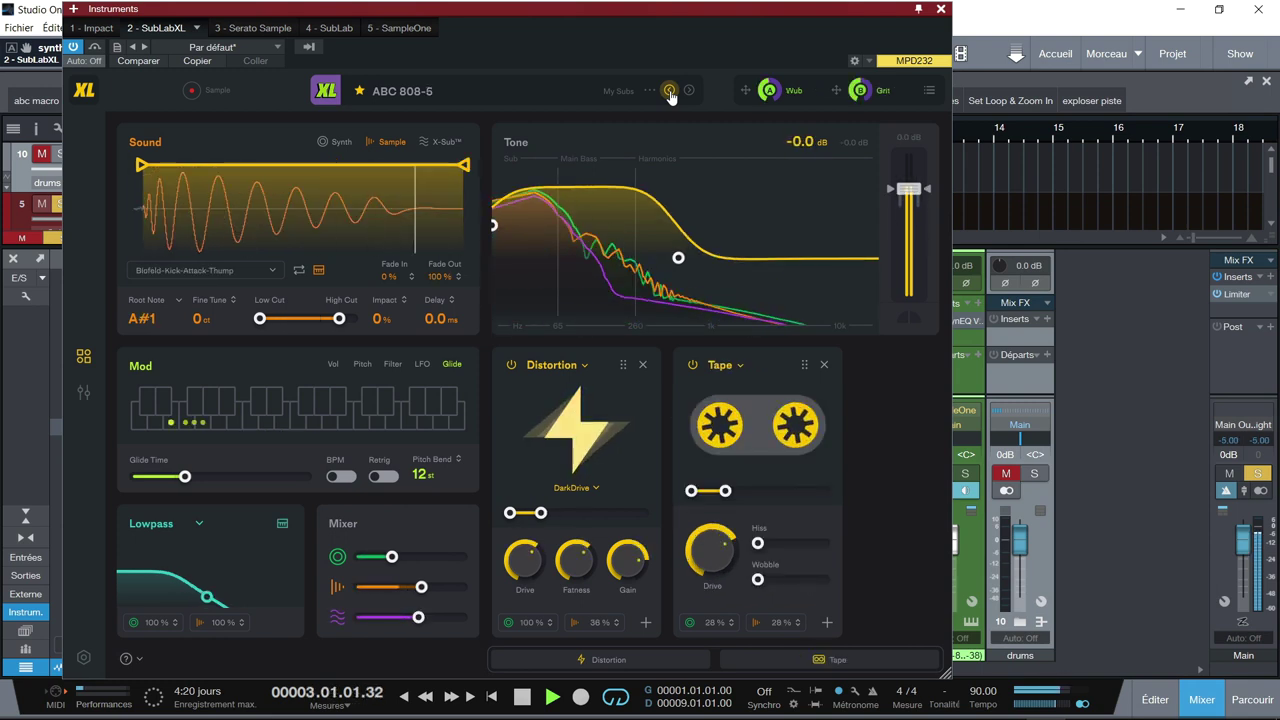
click(670, 91)
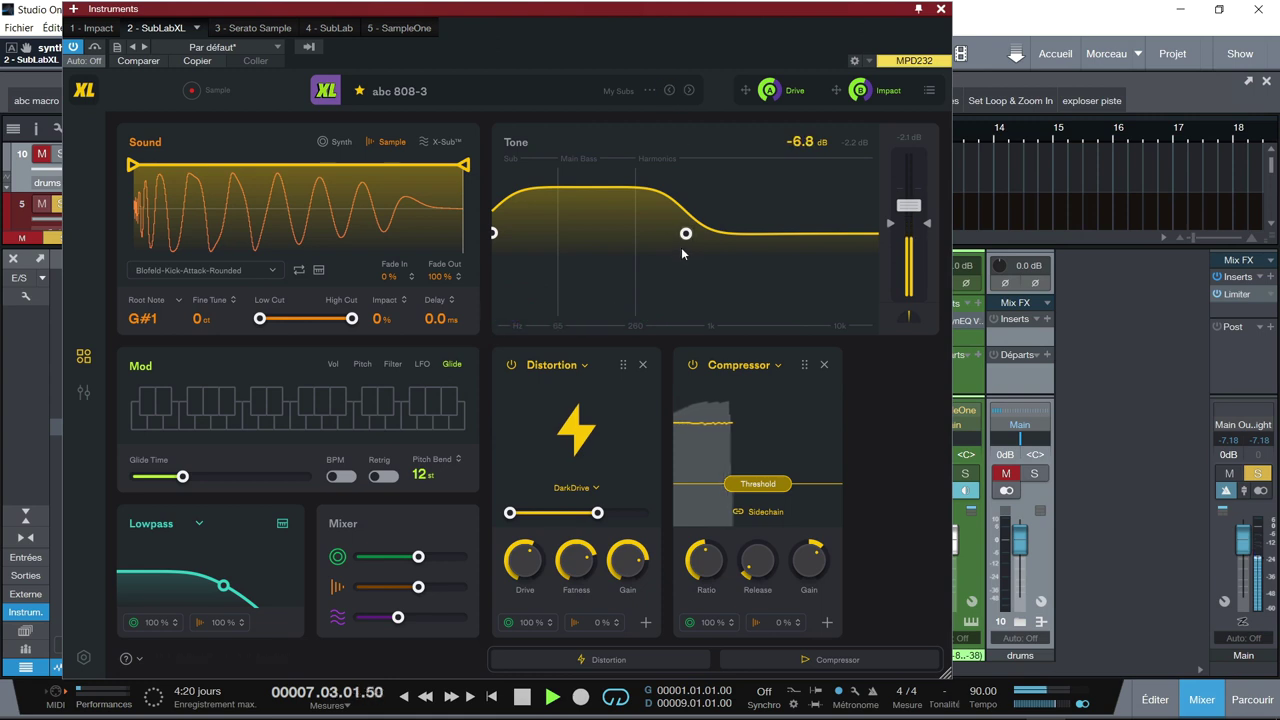
Lower the high shelf in SubLab XL's Tone section and shift it to a higher frequency, and stop playback.
drag(686, 233, 736, 281)
key(space)
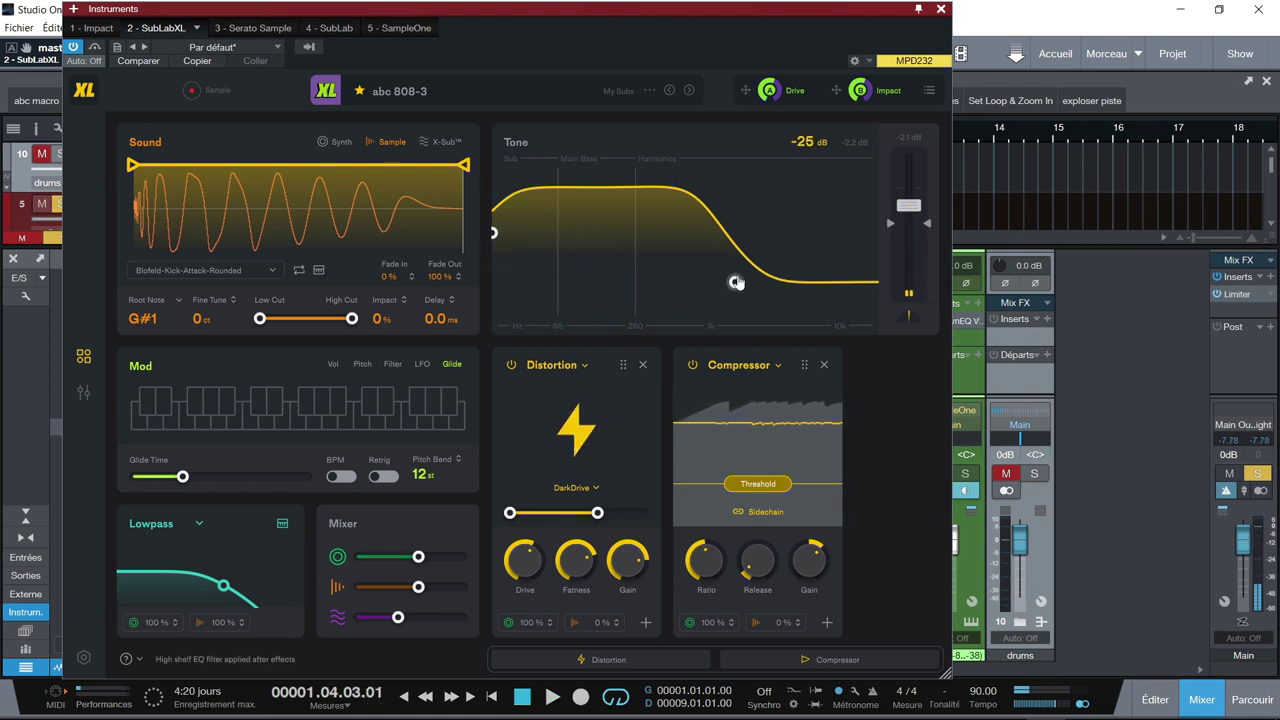